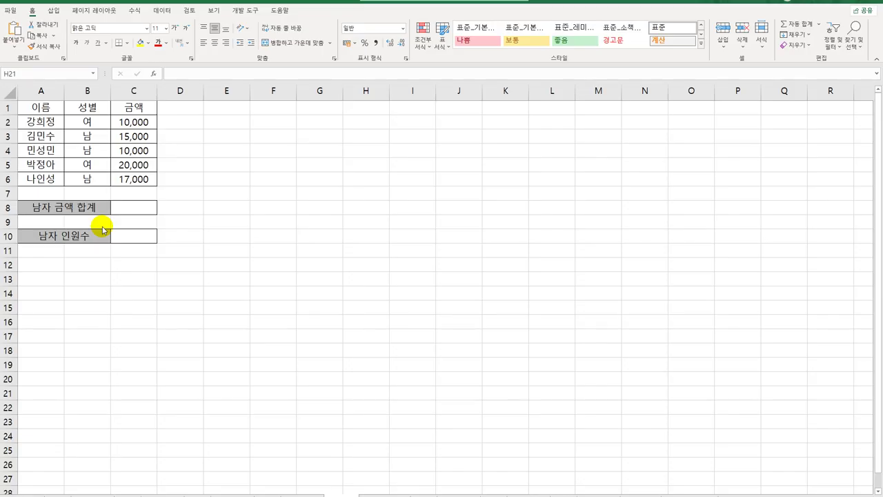
Calculate the male amount total in C8 with the array formula {=SUM((B2:B6="남")*C2:C6)}.
click(85, 136)
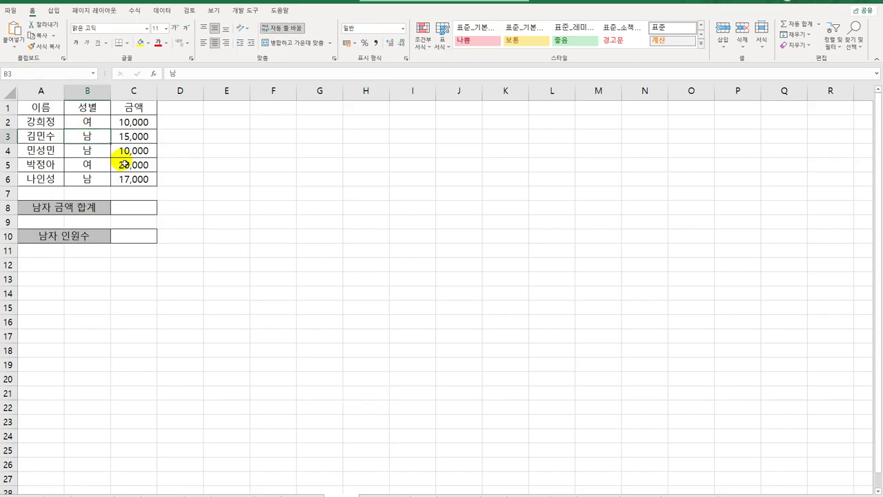
click(126, 137)
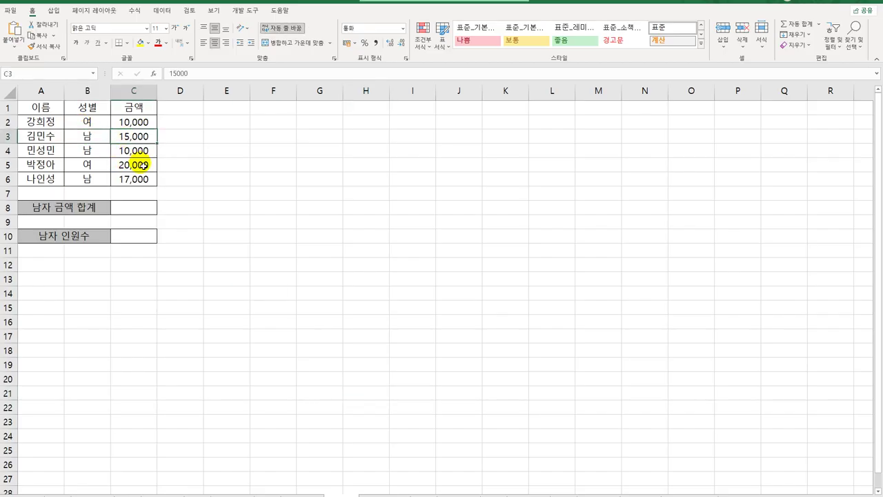
click(146, 208)
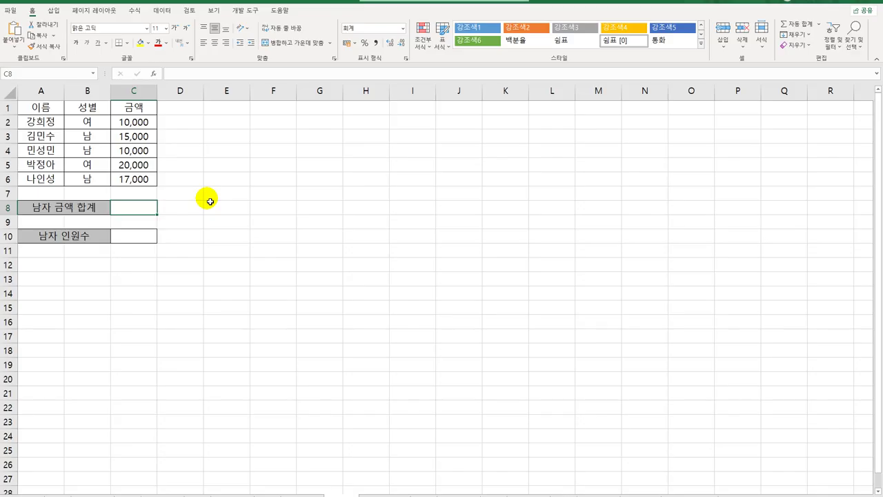
text(=)
text(ㄴ)
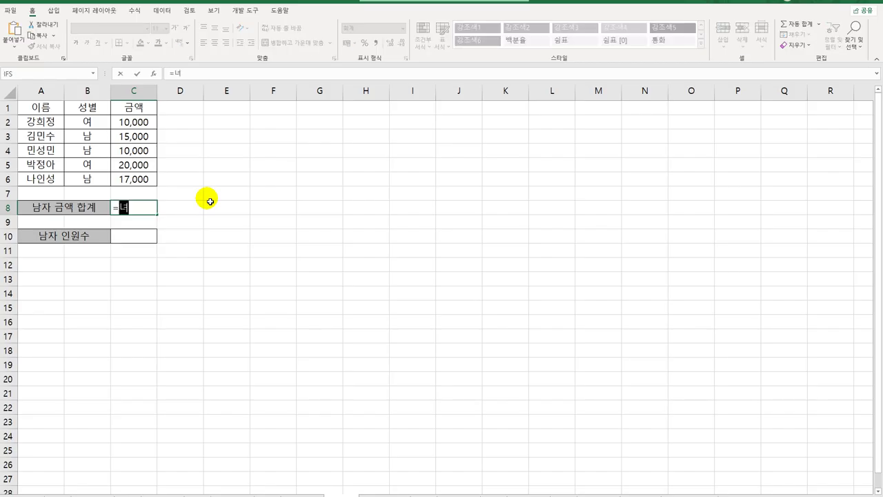
key(BackSpace)
text(sum()
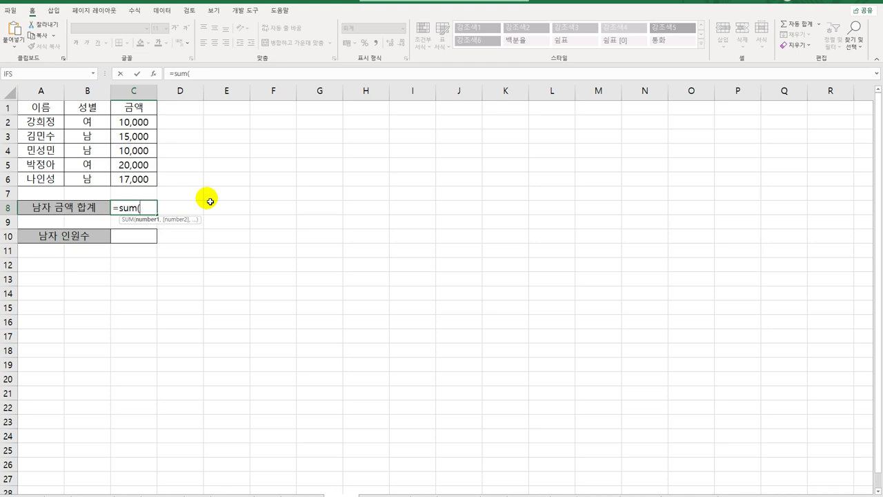
text(()
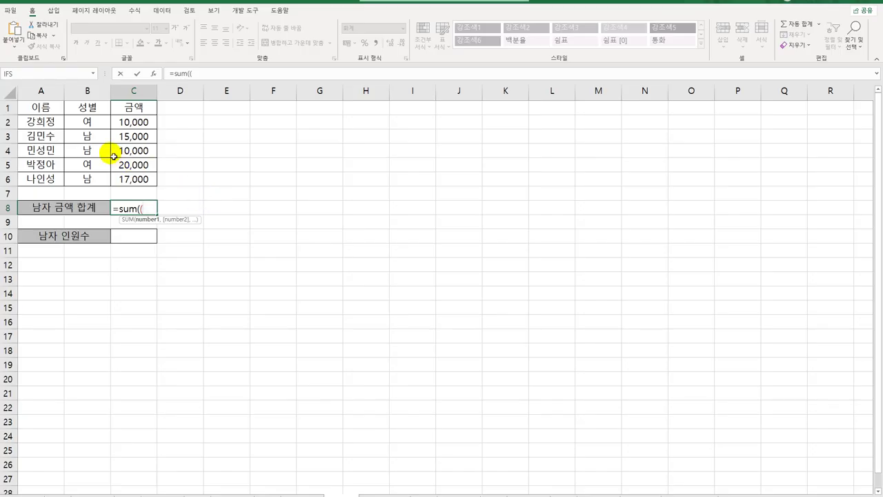
drag(86, 121, 93, 179)
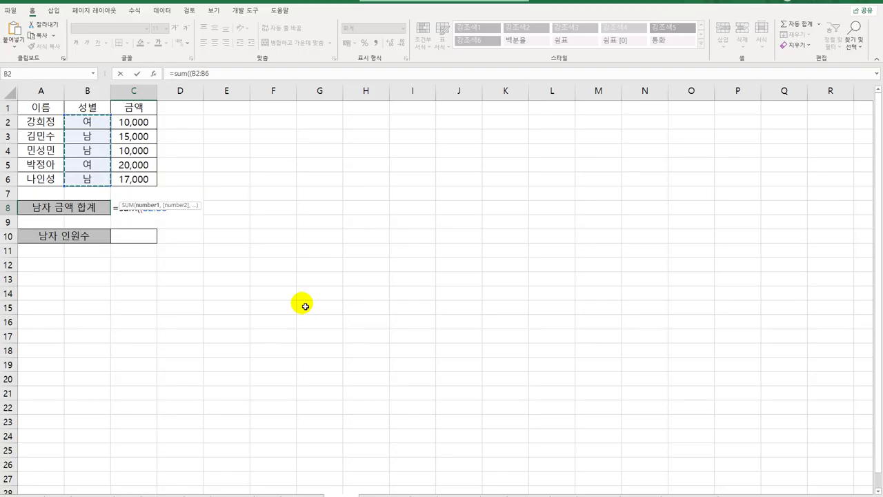
text(=)
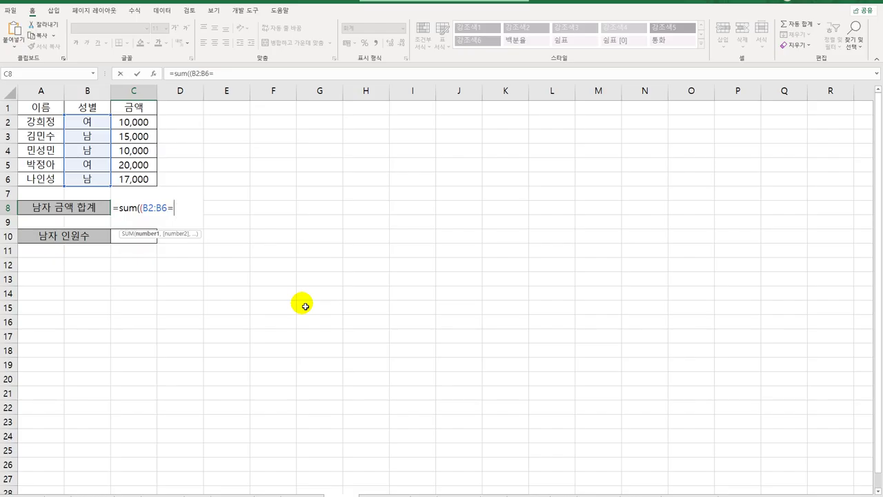
text("남")
text()*)
drag(142, 124, 147, 180)
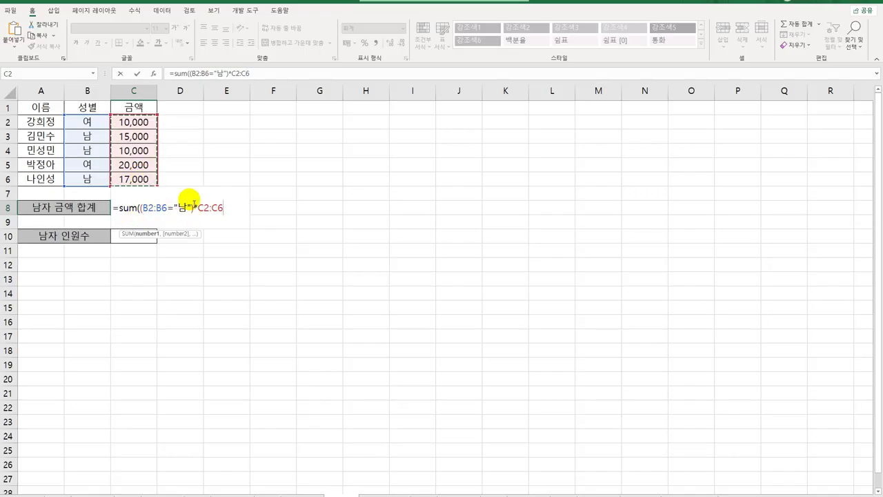
text())
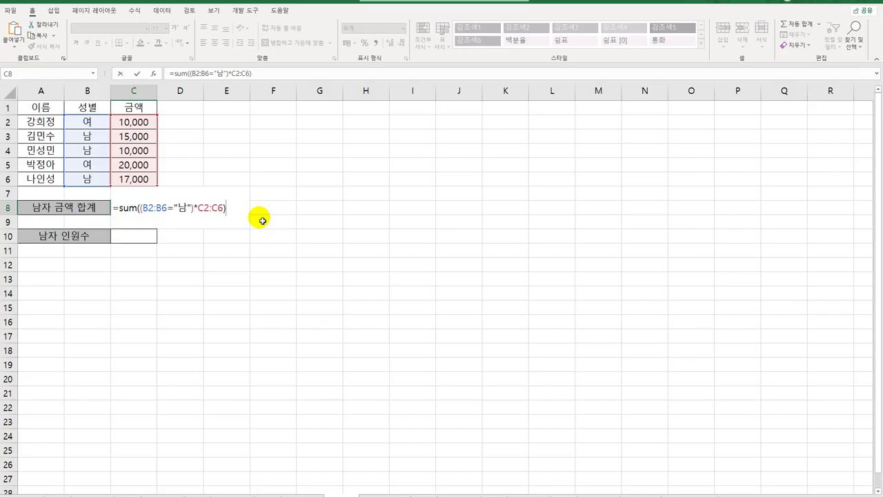
key(ctrl+shift+Return)
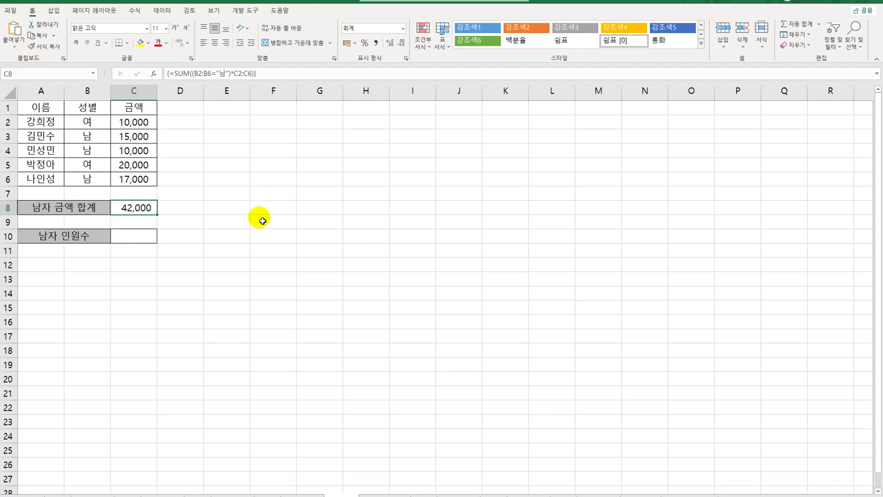
Re-enter the SUM formula in C8 as an ordinary, non-array formula.
double_click(148, 208)
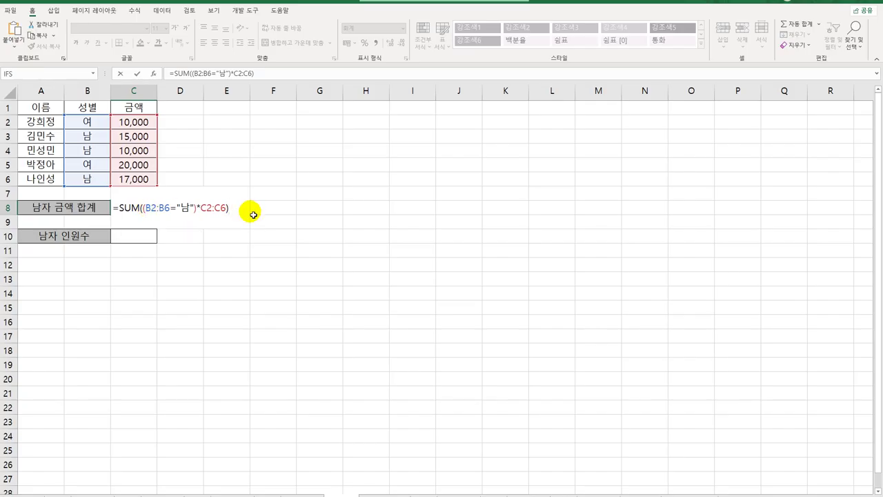
key(ctrl+shift+Return)
key(Up)
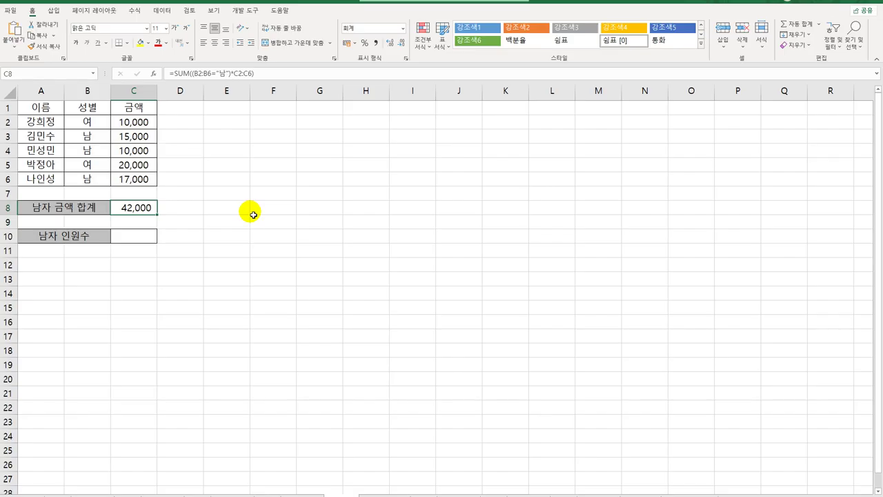
double_click(177, 206)
click(232, 208)
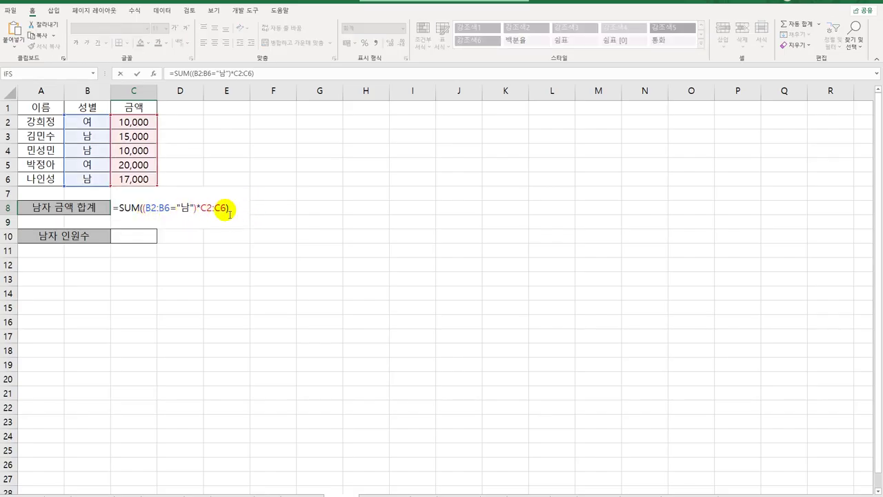
key(Return)
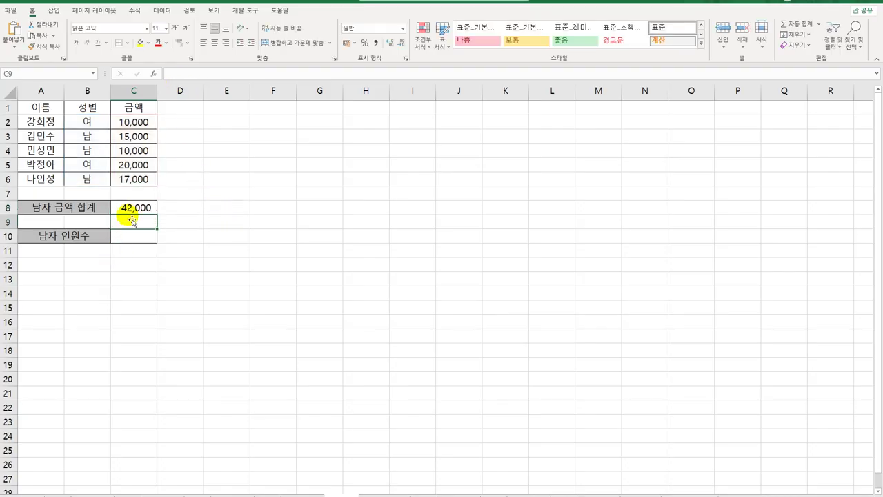
Convert the ordinary SUM formula in C8 back into an array formula.
click(132, 214)
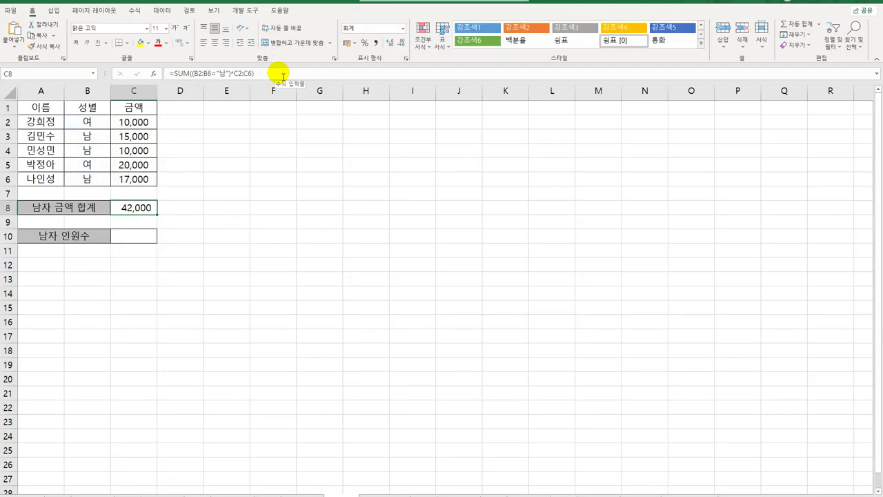
double_click(130, 206)
click(233, 211)
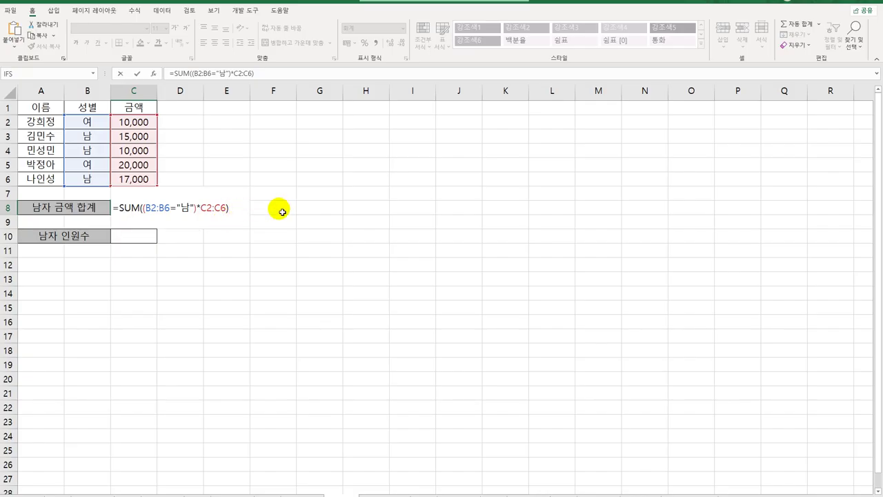
key(ctrl+shift+Return)
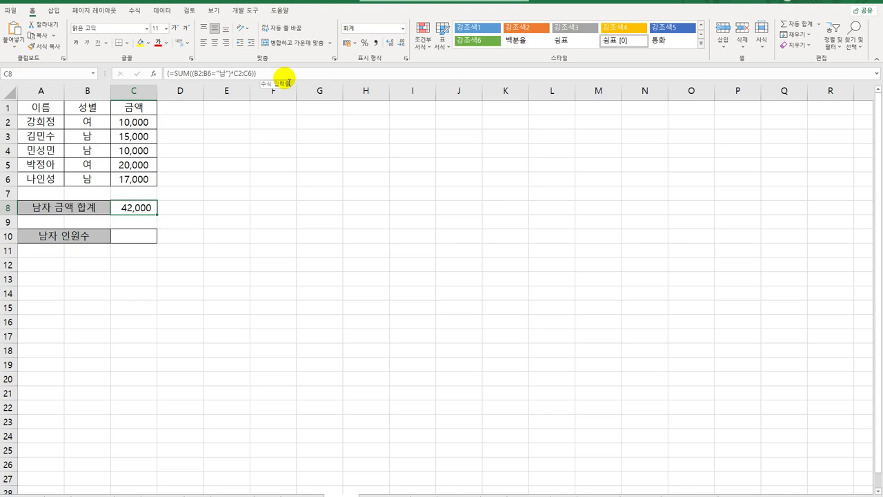
Count the males in C10 with the array formula {=SUM((B2:B6="남")*1)}.
click(135, 234)
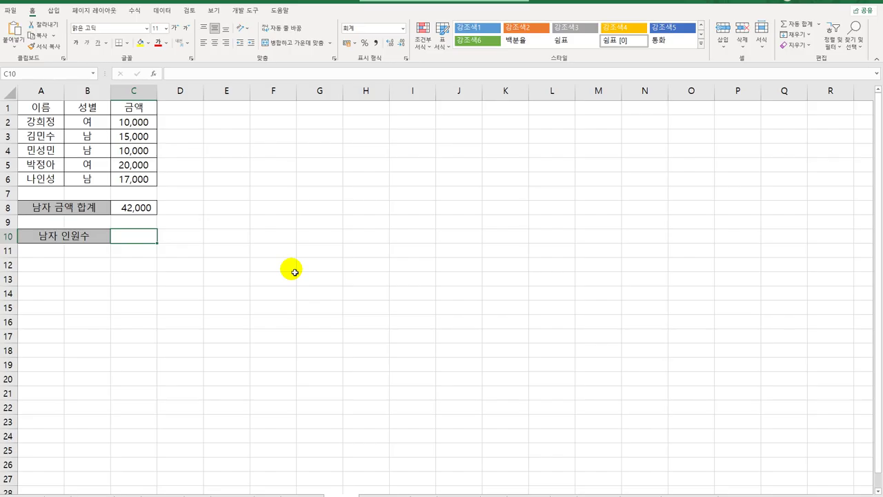
text(=)
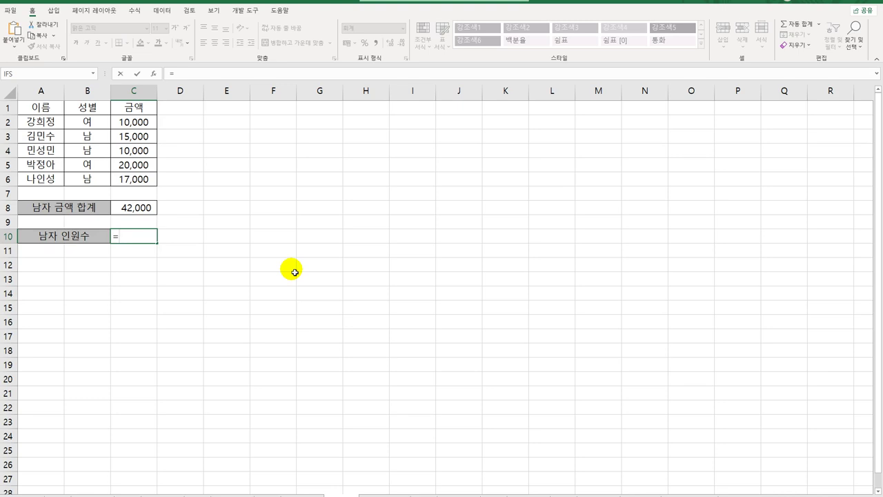
text(ㅊ)
key(BackSpace)
text(sum()
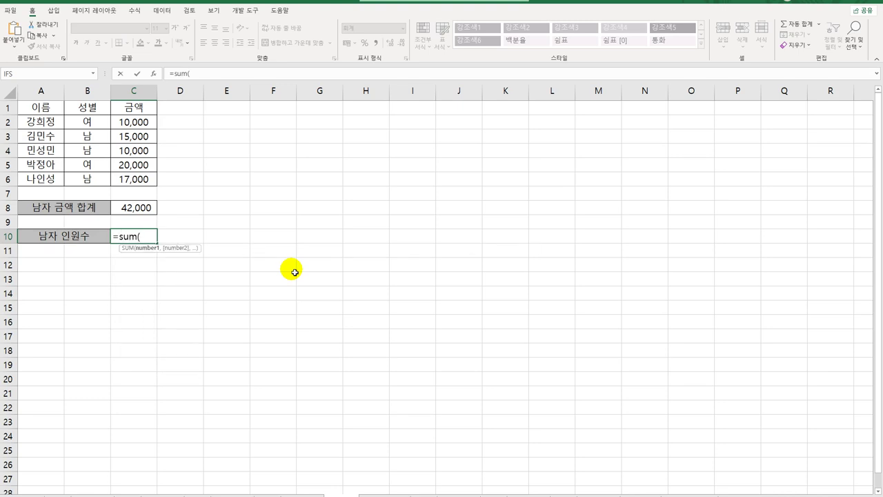
text(()
drag(80, 122, 97, 177)
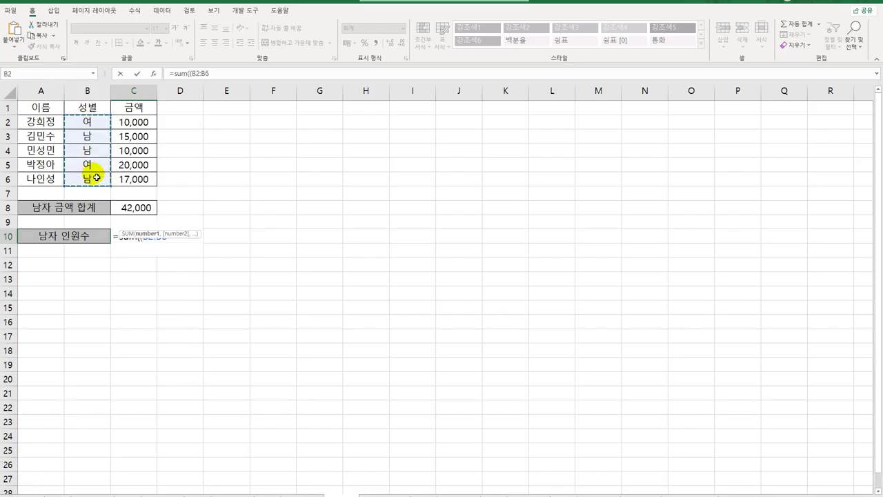
text(=)
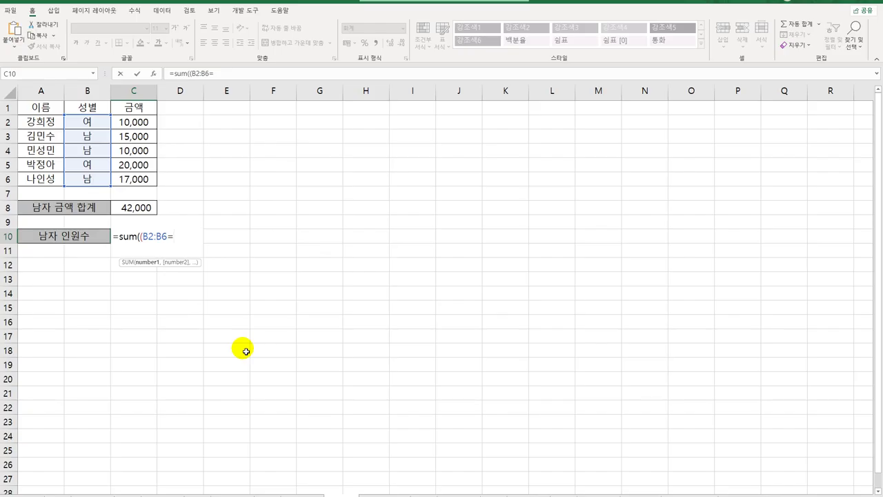
text("남"))
text(*1)
text())
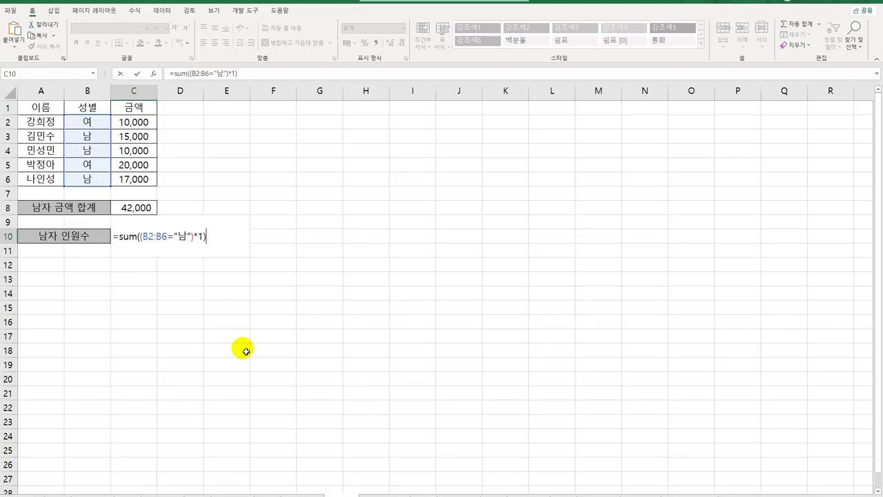
key(ctrl+shift+Return)
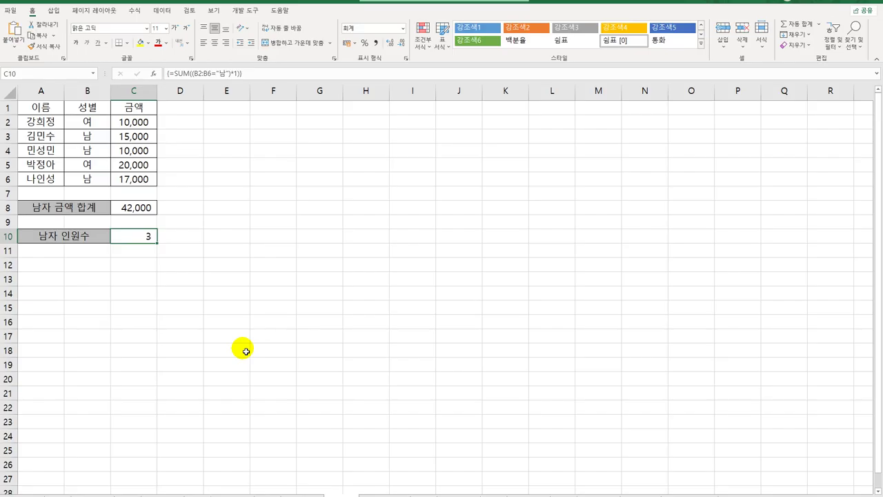
Switch to the worksheet containing the 부서별 성적분포 table and the employee score list.
key(ctrl+Home)
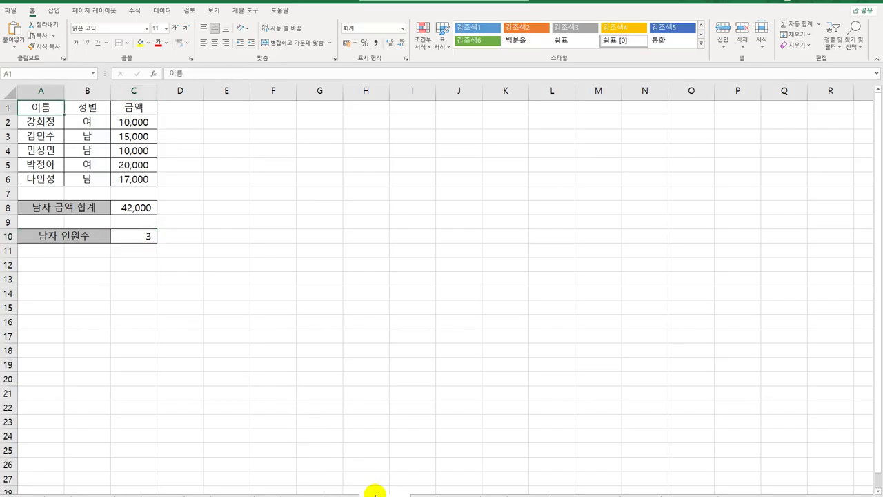
key(ctrl+End)
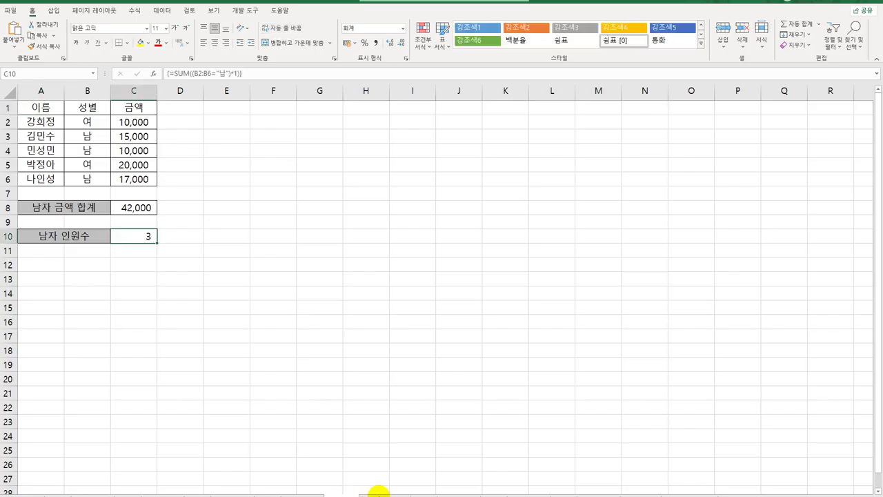
key(ctrl+Home)
click(427, 492)
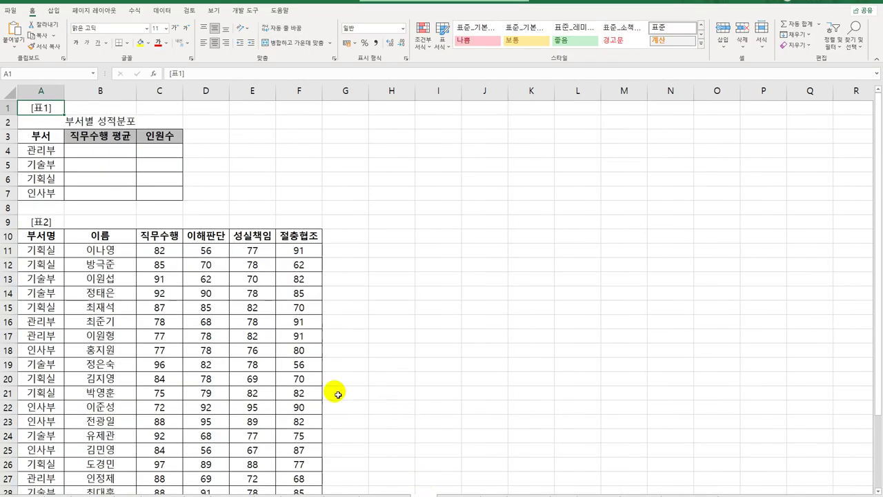
Begin the 직무수행 평균 formula for 관리부 in B4 with an IF function nested inside AVERAGE.
click(101, 155)
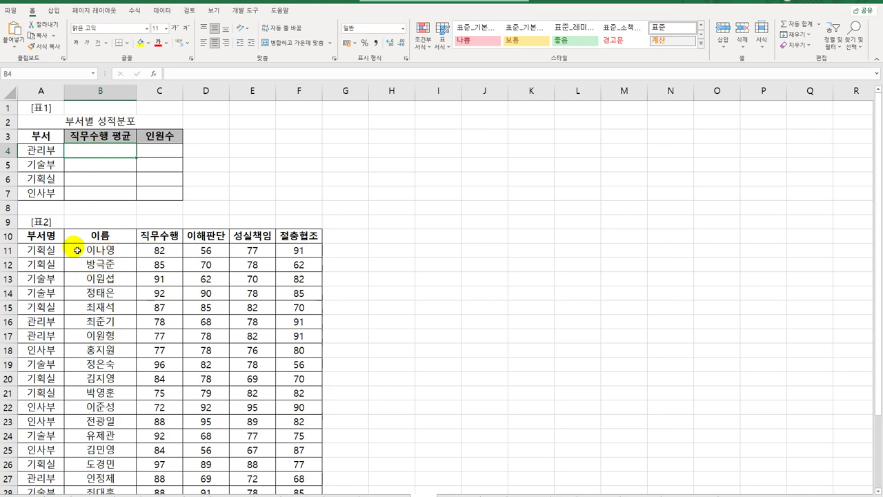
scroll(123, 278, down, 6)
scroll(122, 278, up, 6)
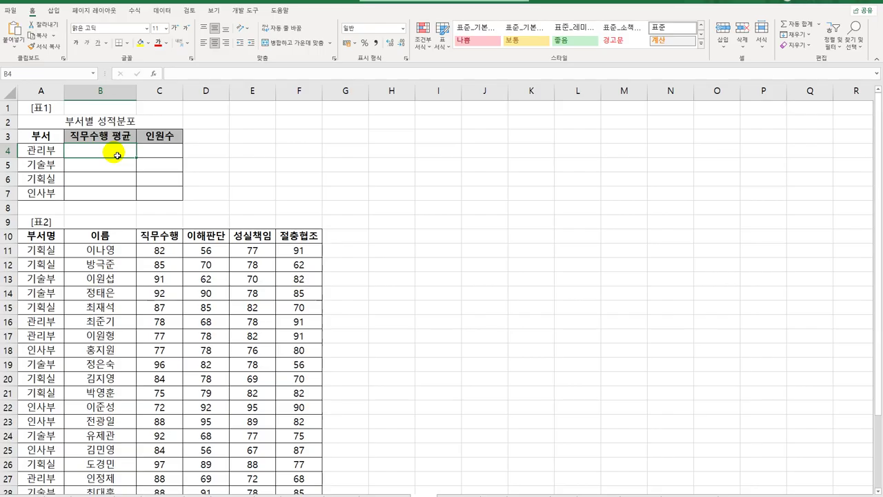
text(=)
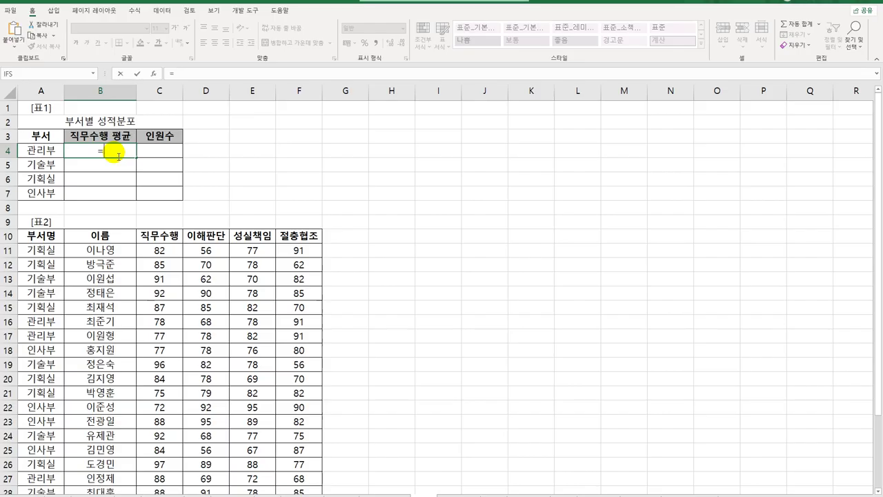
text(ㅁ)
key(BackSpace)
text(a)
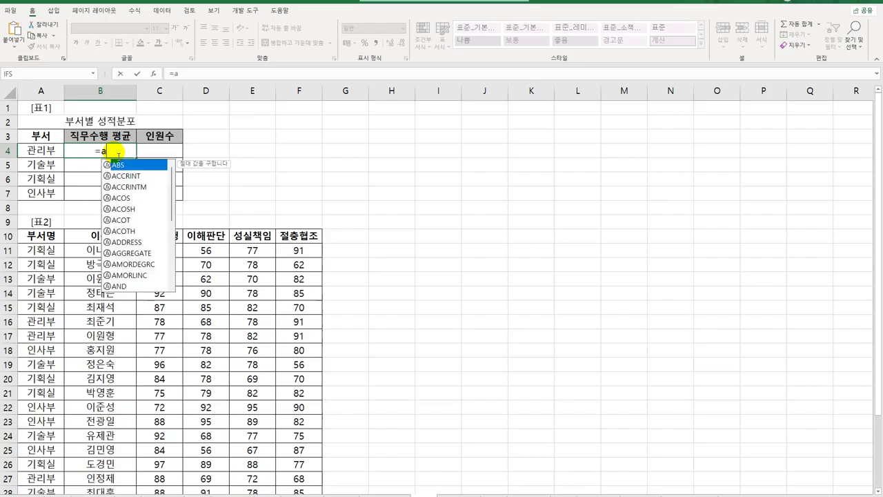
text(ve)
key(Tab)
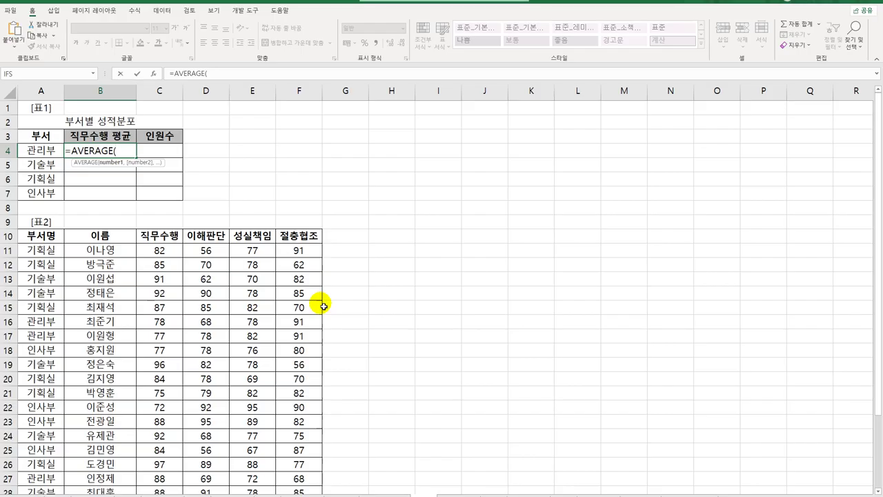
text(if)
key(Tab)
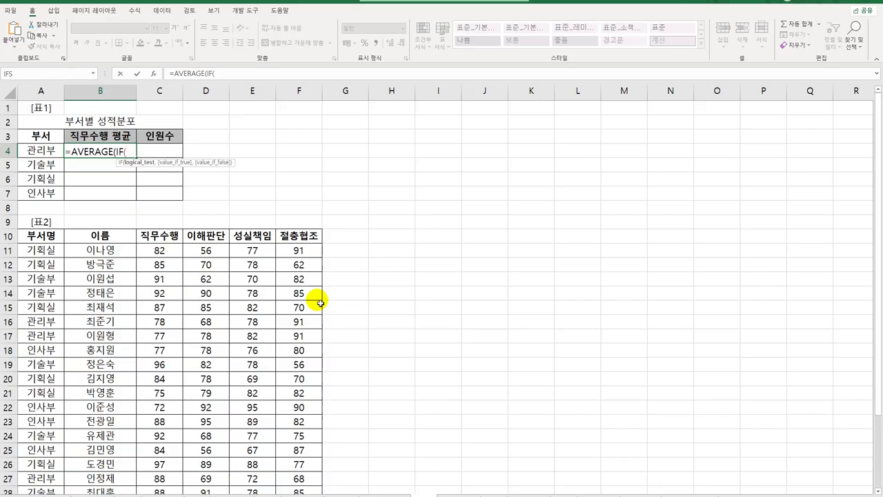
Set the IF condition in B4 to $A$11:$A$33=A4, comparing the absolute department range with the row's department.
drag(40, 250, 45, 466)
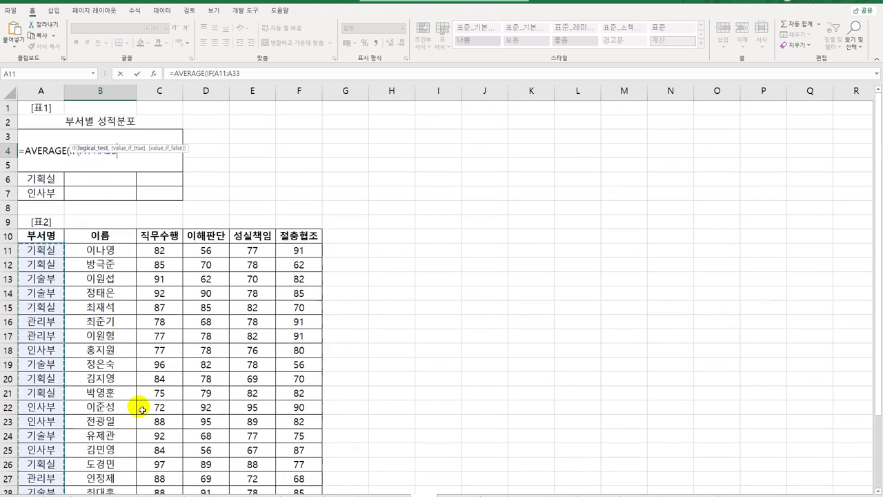
key(F4)
text(=)
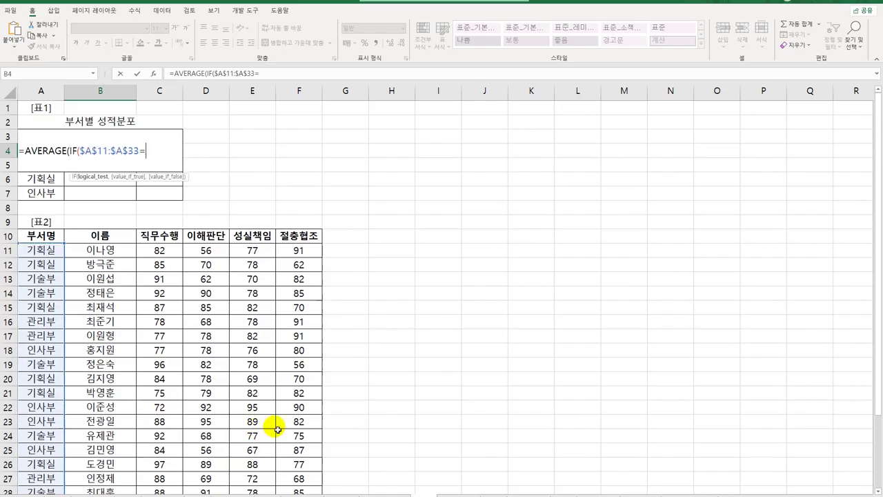
text(A4)
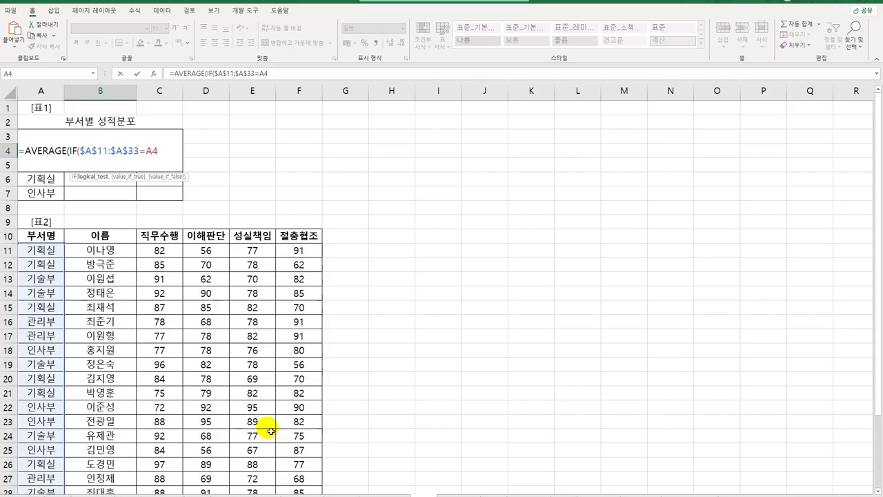
text(,)
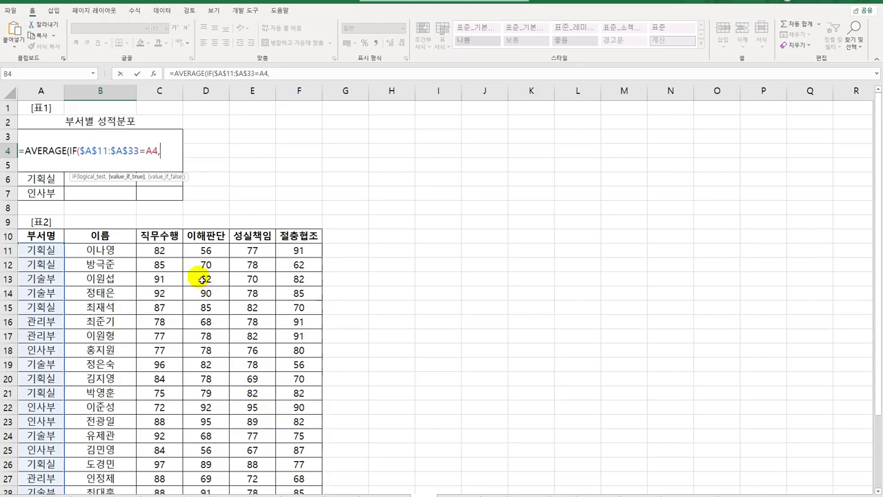
Complete B4 as the array formula {=AVERAGE(IF($A$11:$A$33=A4,$C$11:$C$33))} and fill it down to B7.
drag(166, 250, 172, 470)
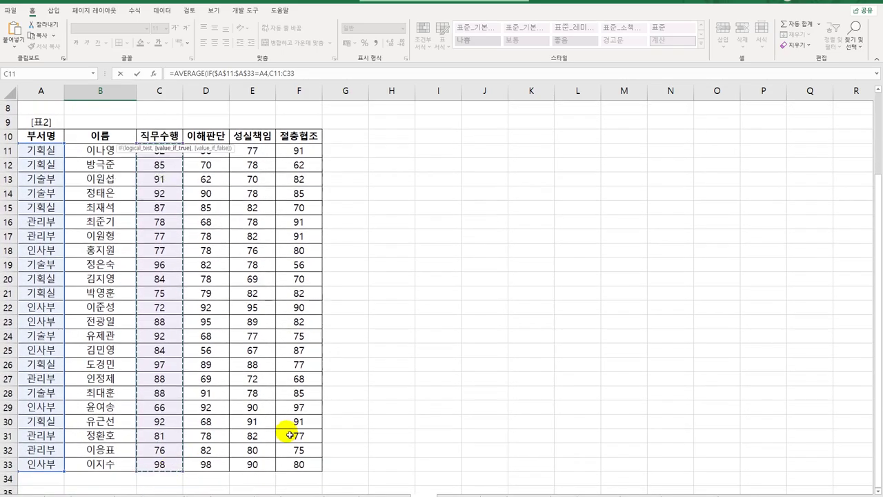
scroll(287, 428, up, 3)
key(F4)
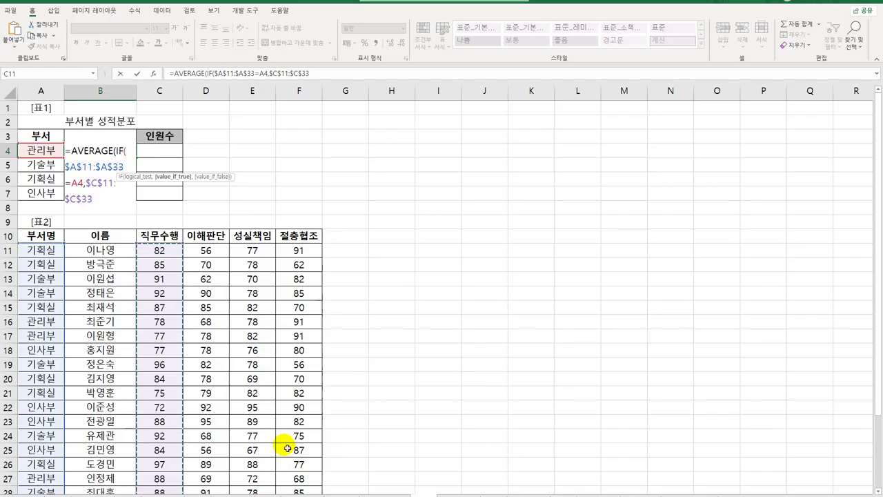
text())
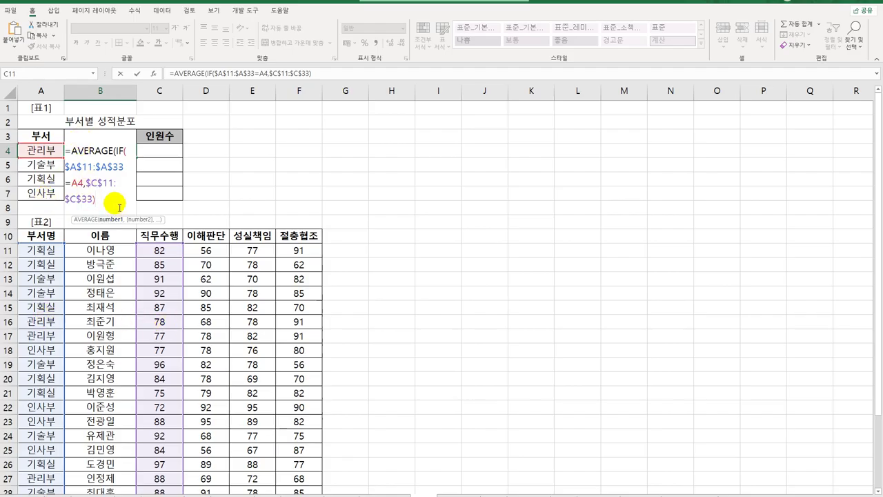
text())
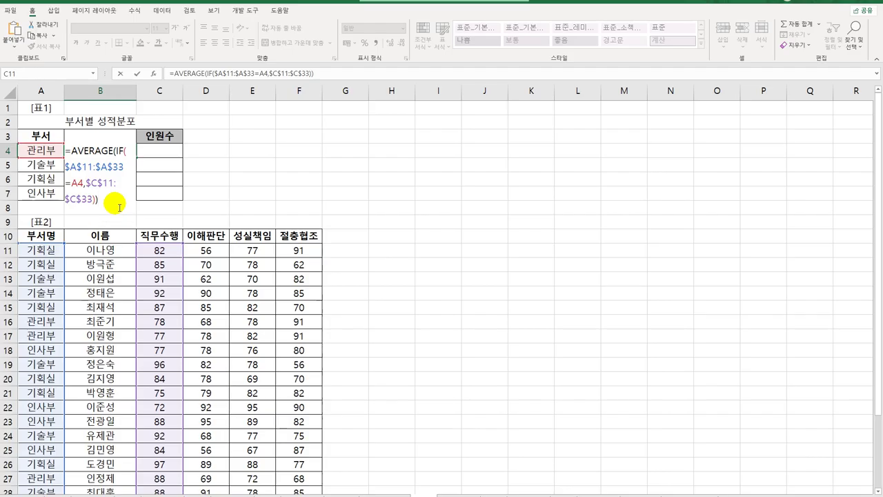
key(ctrl+shift+Return)
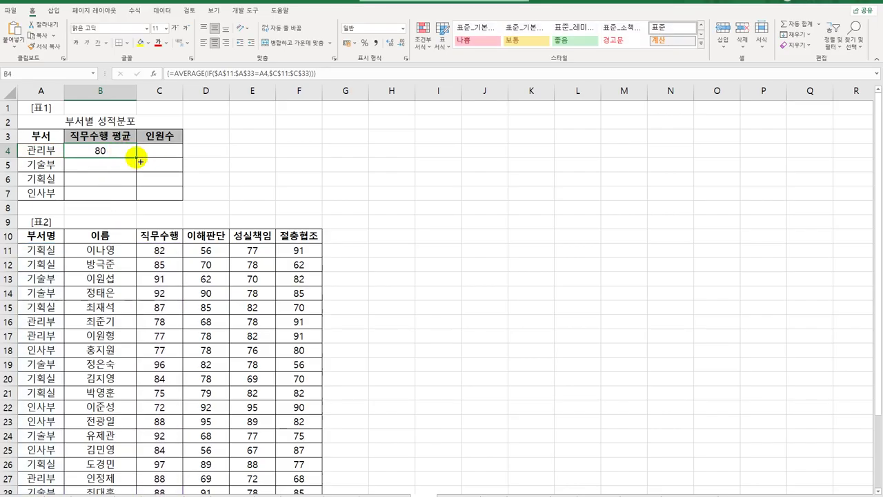
drag(136, 157, 132, 202)
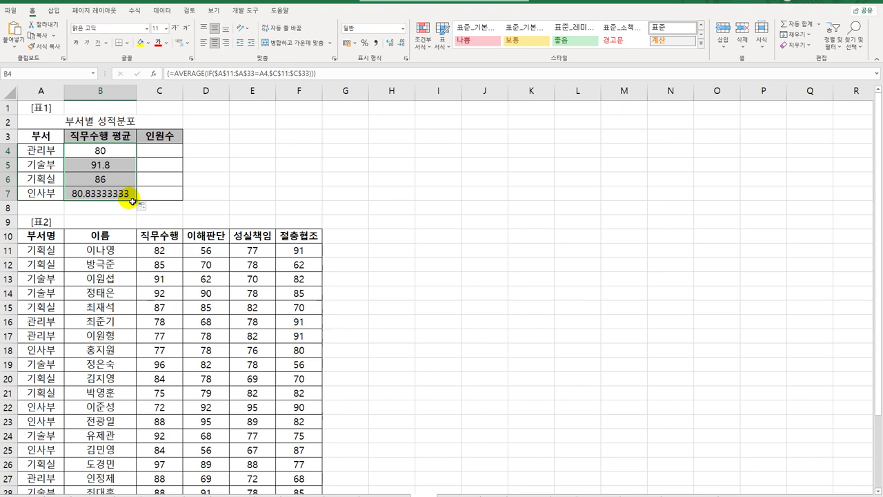
Begin the 인원수 formula in C4 with IF nested inside SUM, using the condition $A$11:$A$33=A4.
click(174, 153)
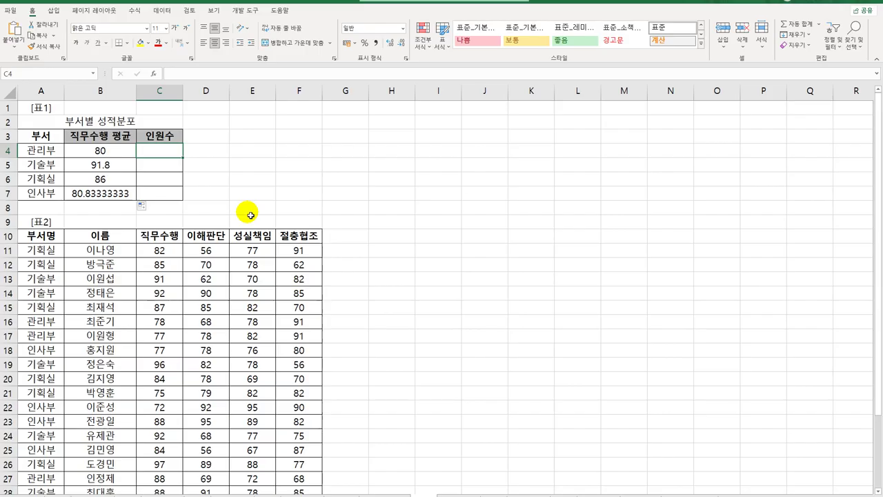
text(=)
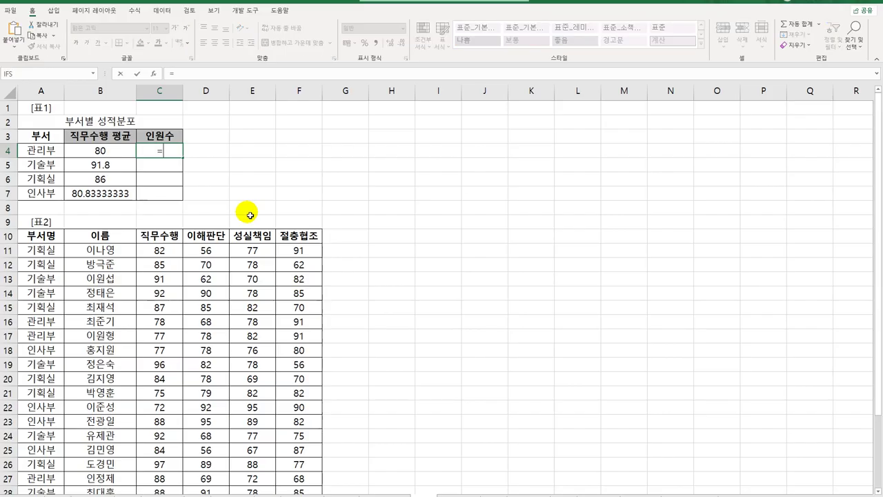
text(sum)
key(Tab)
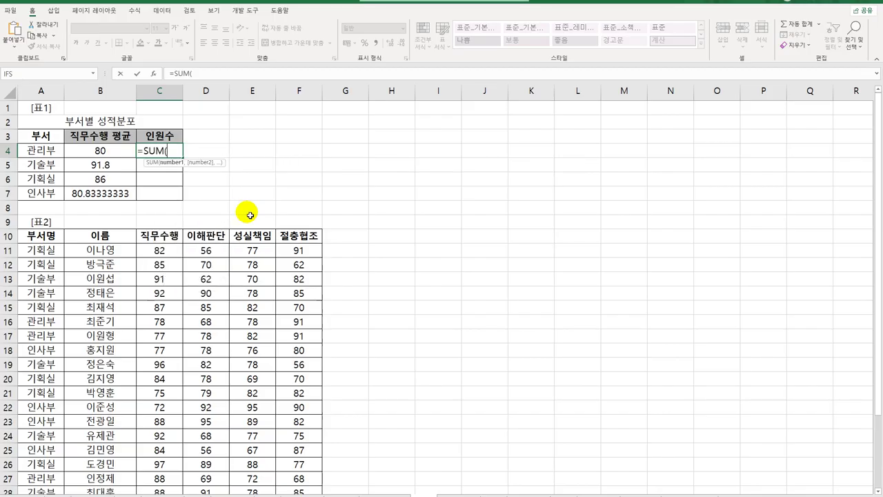
text(if)
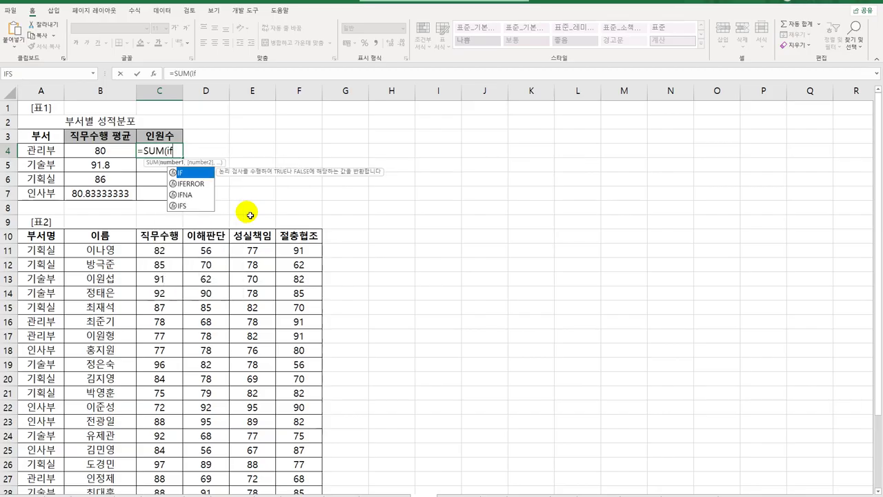
key(Tab)
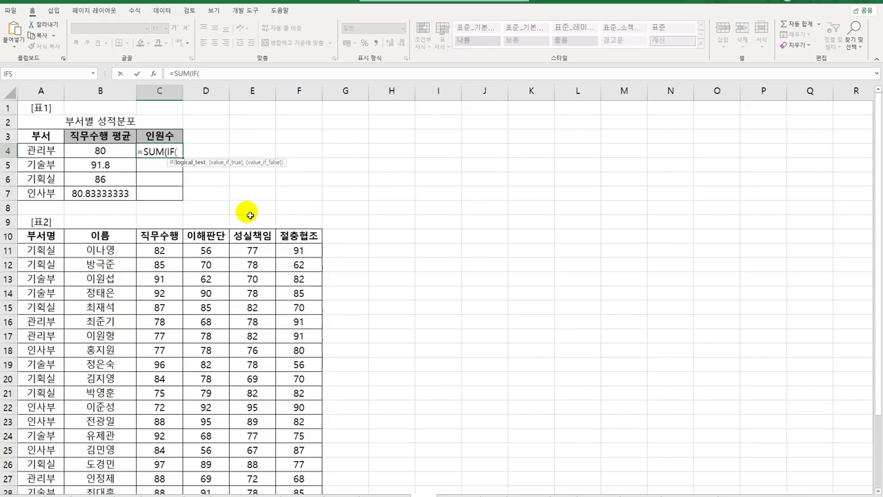
drag(55, 250, 54, 462)
key(F4)
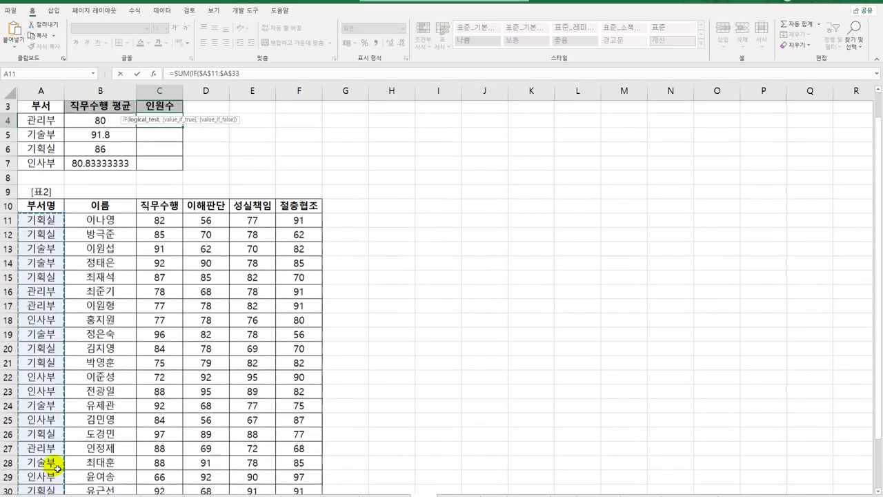
text(=)
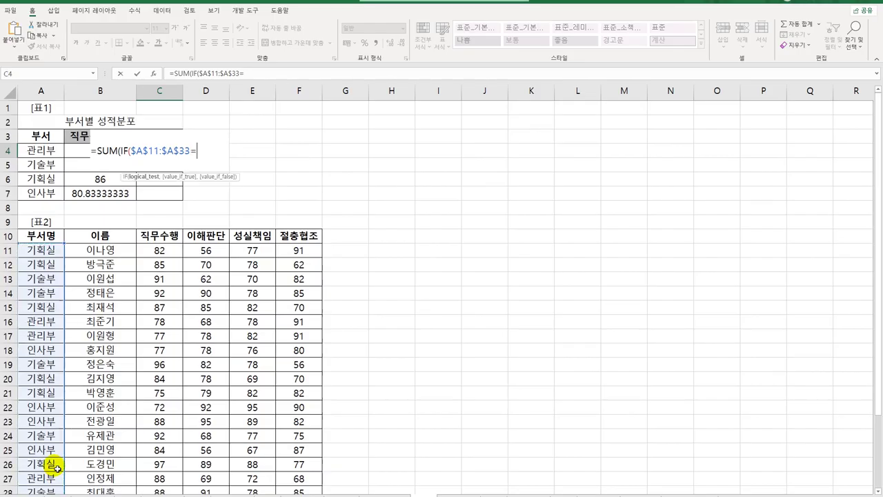
key(Left)
key(Left)
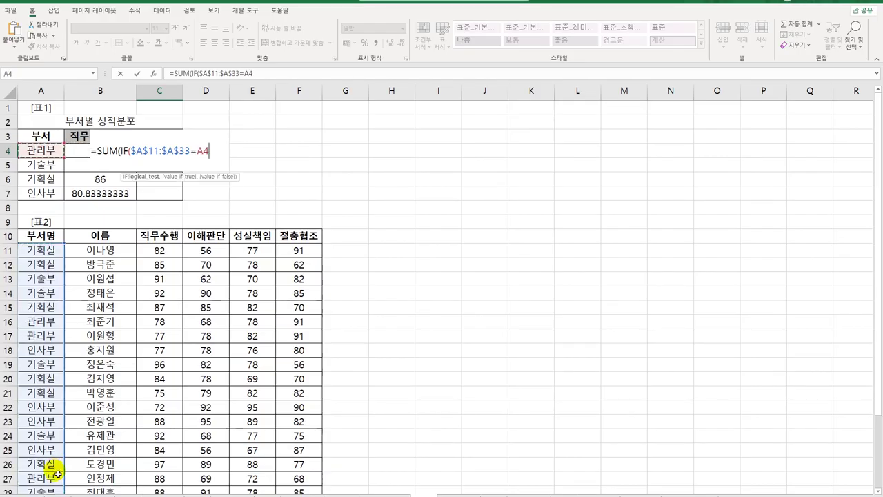
text(,)
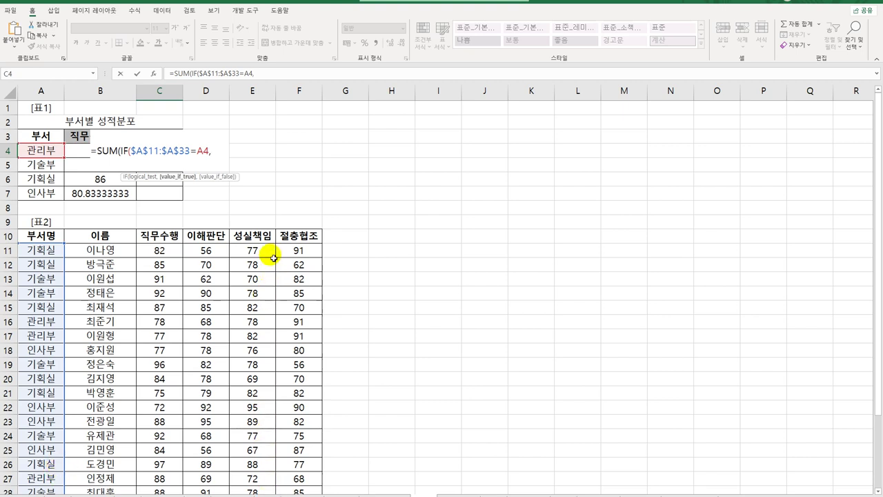
Complete C4 as the array formula {=SUM(IF($A$11:$A$33=A4,1))} and fill it down to C7.
text(1)
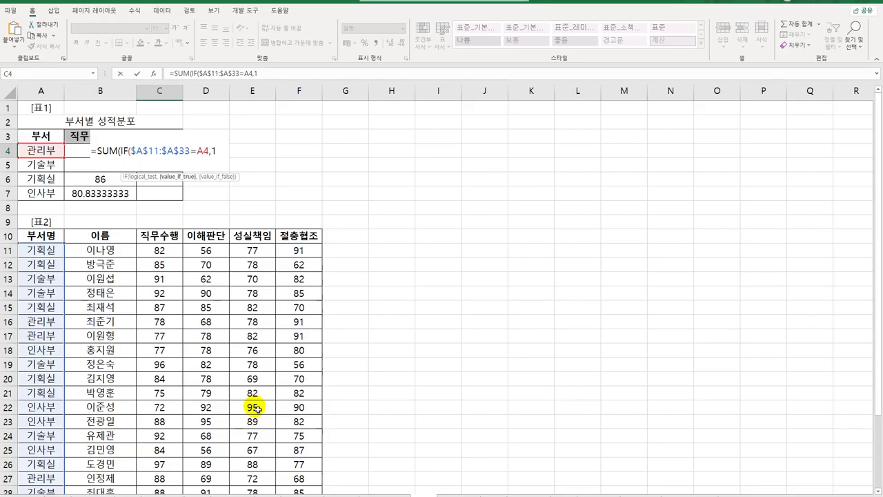
text()))
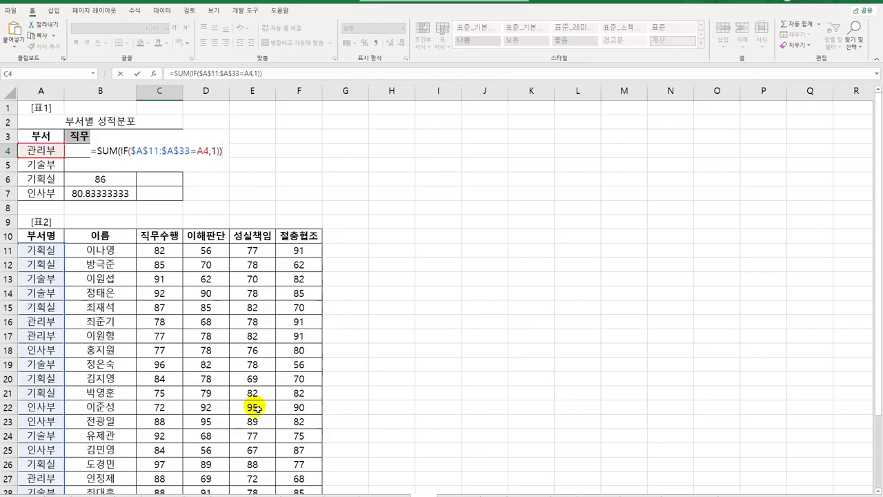
key(ctrl+shift+Return)
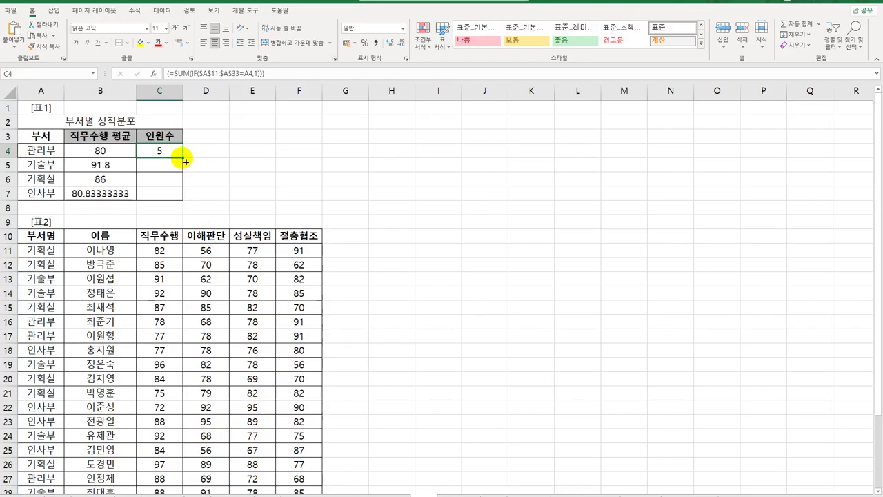
drag(182, 158, 184, 206)
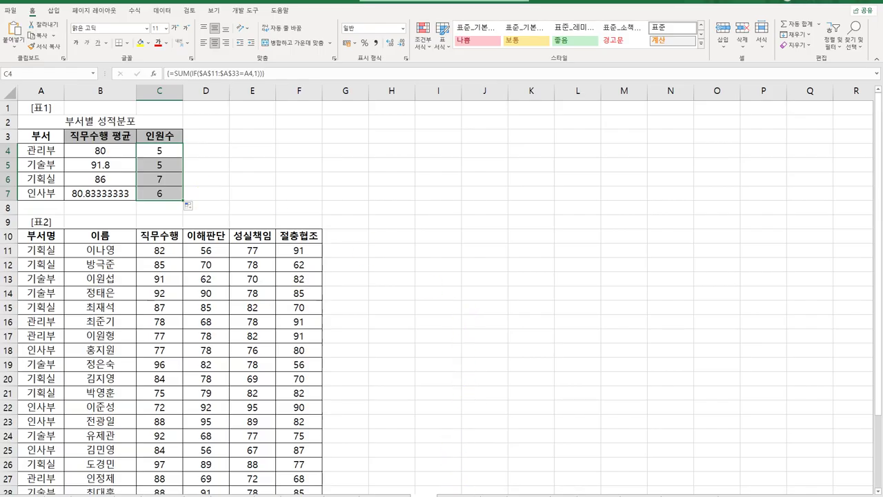
Return to cell A1 and switch to the worksheet with the 결제방법, 사용내역 and 금액 records in 표1.
scroll(456, 476, down, 1)
key(ctrl+Home)
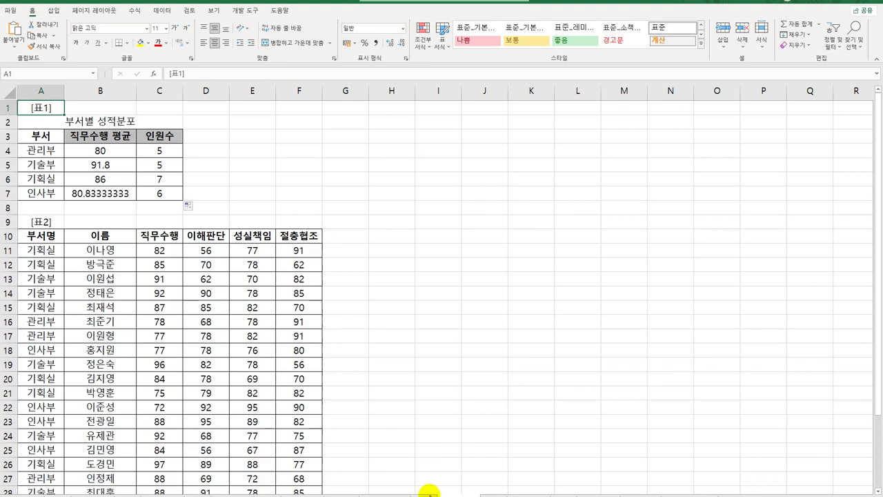
key(ctrl+z)
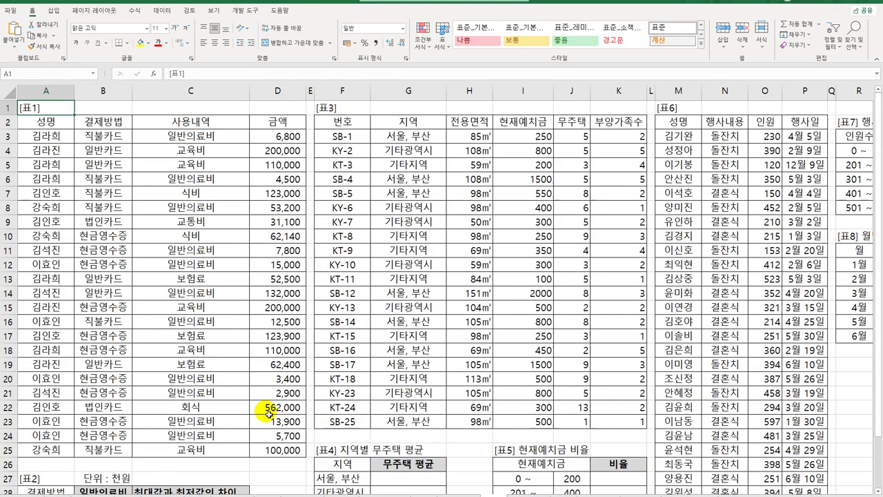
Examine the 결제방법, 사용내역 and 금액 columns of 표1 and the payment methods listed in 표2.
click(119, 122)
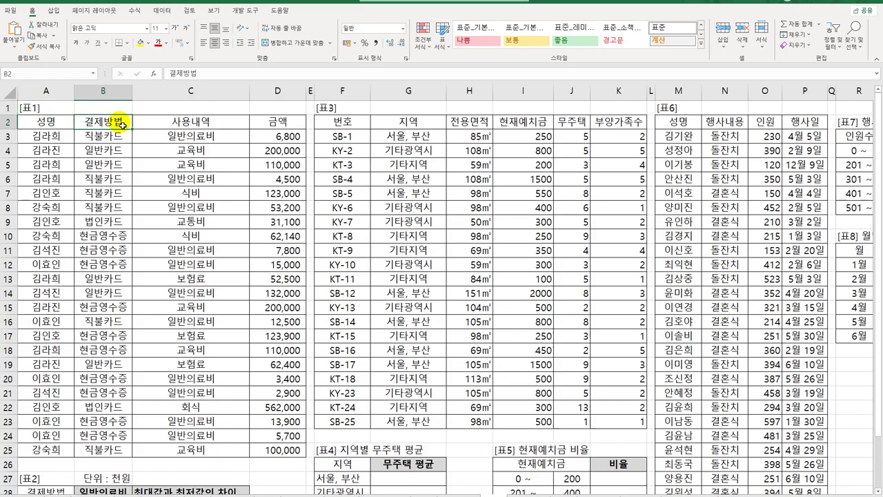
click(172, 123)
click(262, 122)
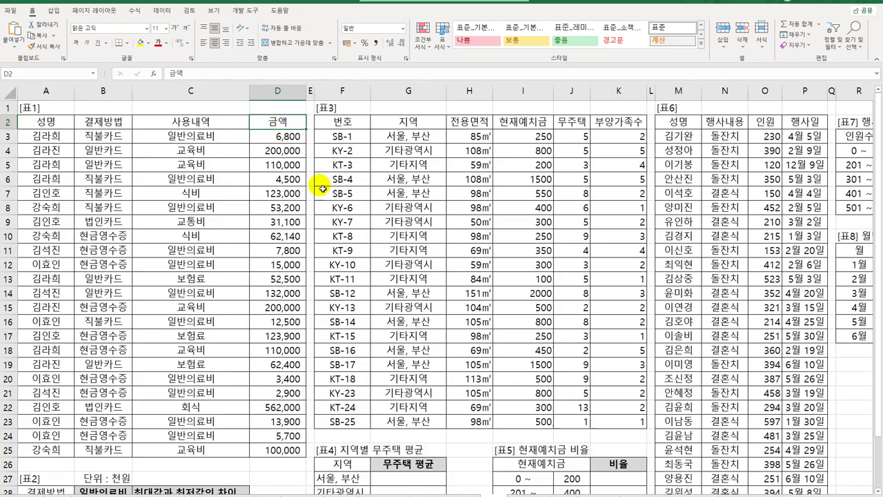
scroll(276, 263, down, 3)
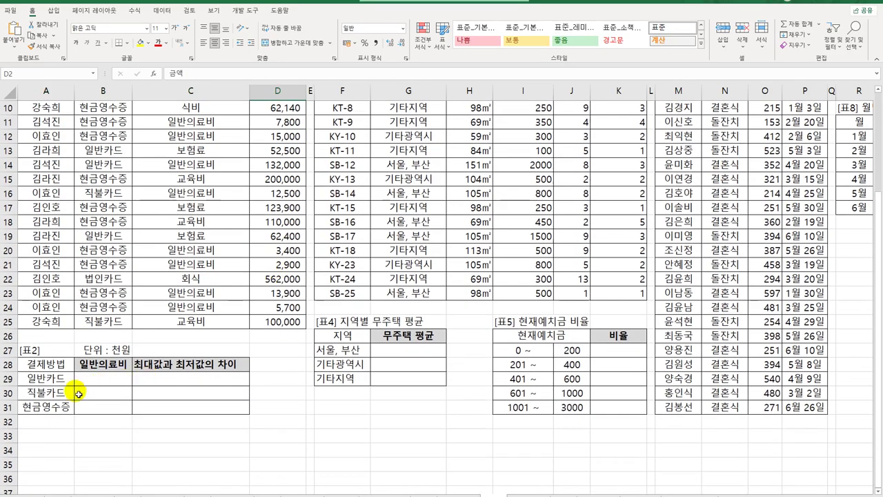
drag(51, 379, 58, 413)
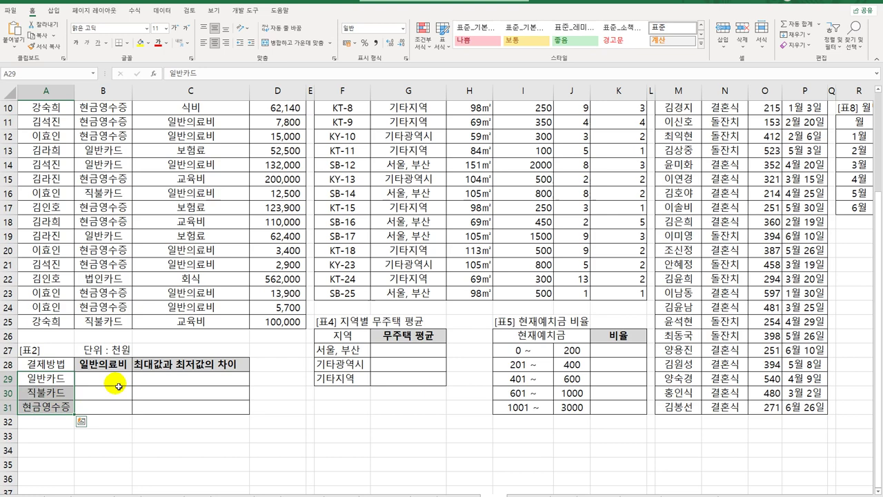
Compare the payment methods in 표2 with the 결제방법 entries, 일반의료비 rows and matching 금액 values in 표1.
click(119, 385)
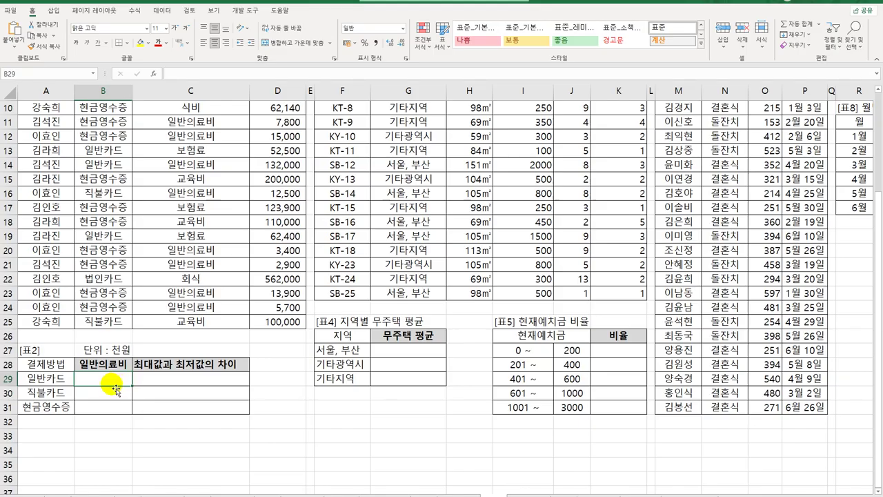
scroll(113, 386, up, 3)
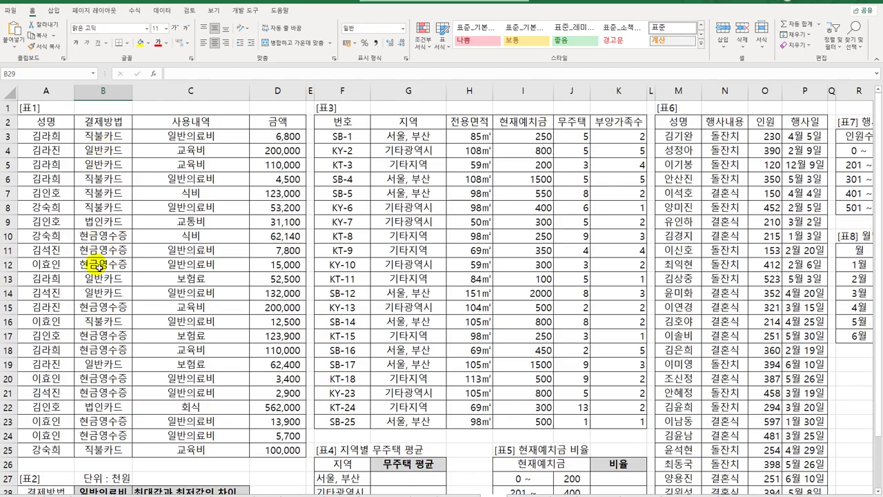
scroll(96, 266, down, 3)
click(52, 394)
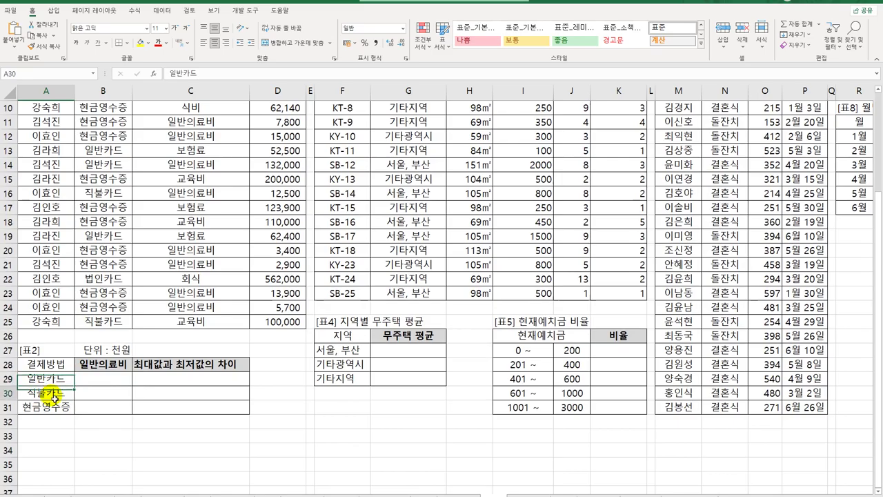
click(46, 408)
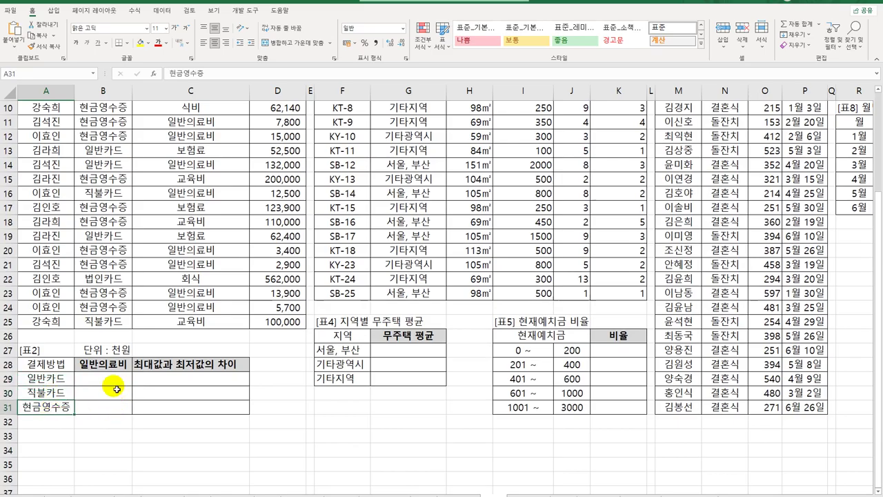
click(116, 379)
scroll(228, 263, up, 3)
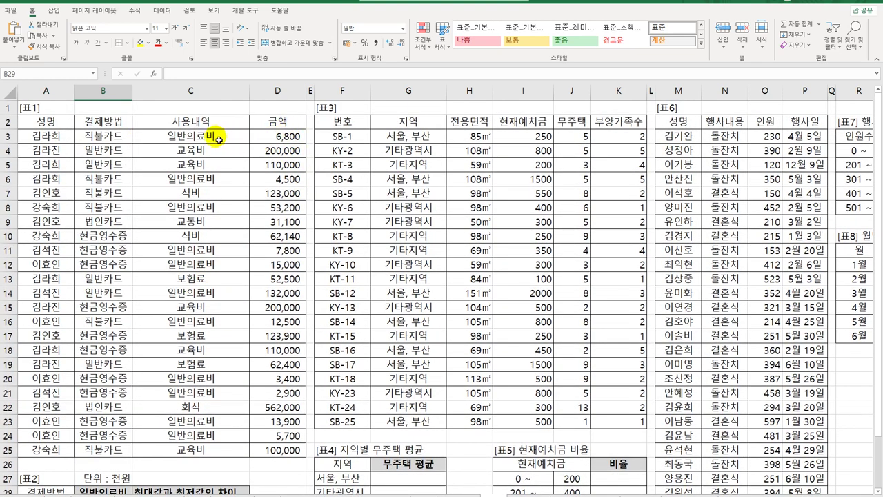
click(218, 140)
click(208, 178)
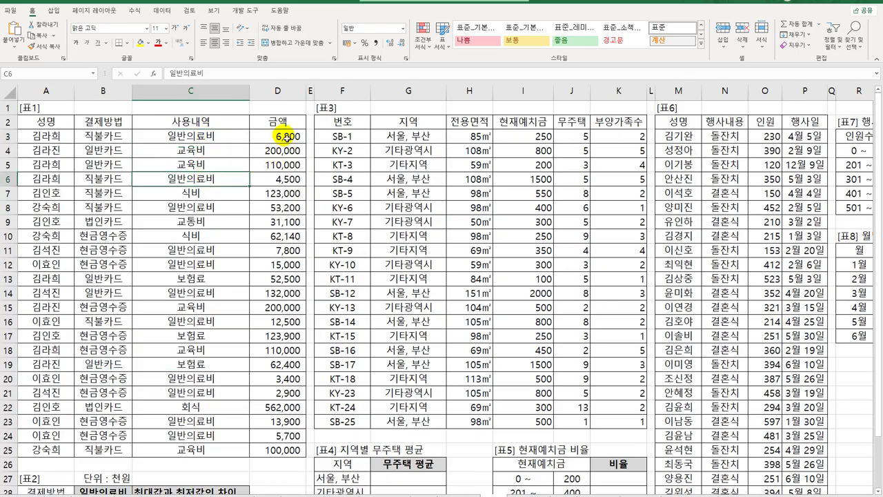
click(286, 137)
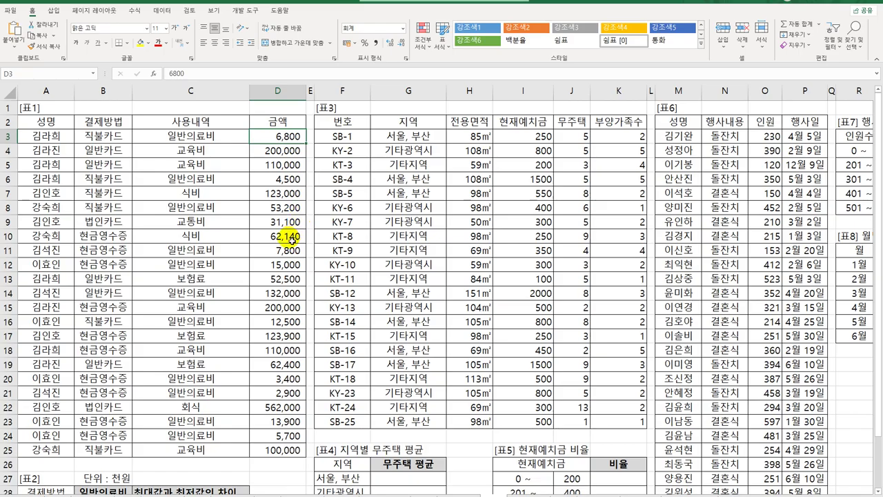
scroll(292, 238, down, 3)
click(120, 382)
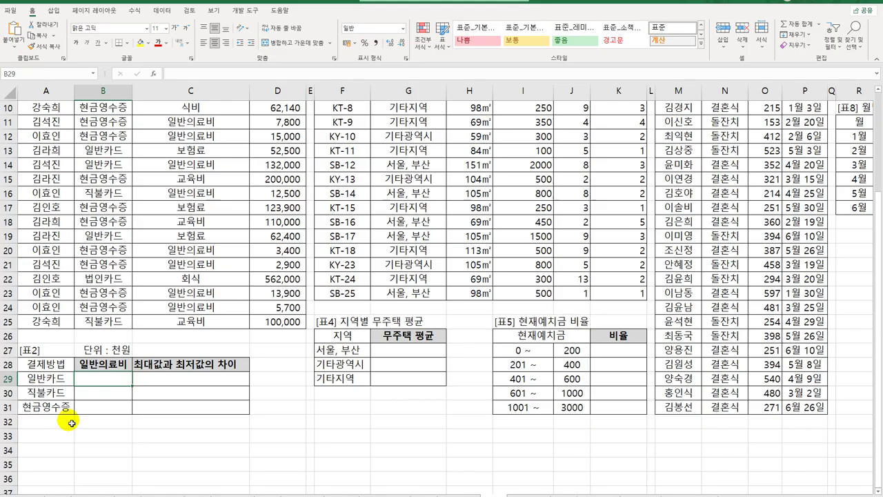
drag(60, 381, 61, 415)
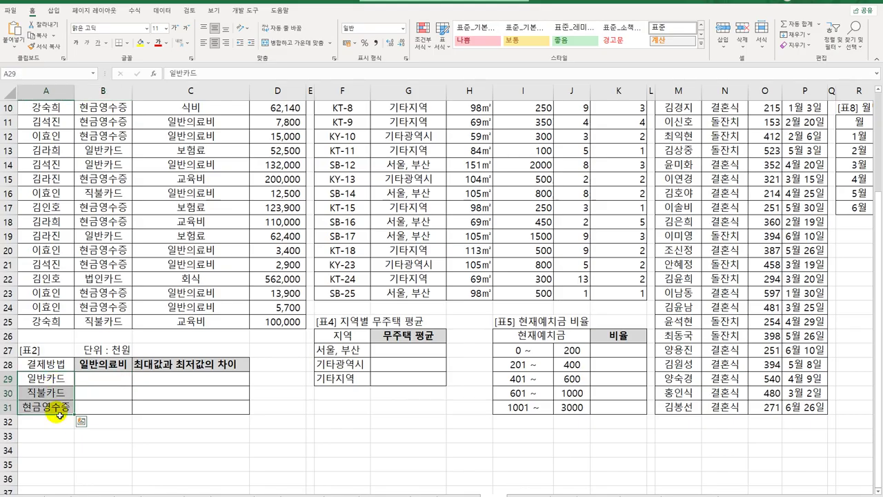
Begin the 일반의료비 formula in B29 with IF nested in SUM and two empty bracketed conditions multiplied together: =SUM(IF(( ) * ( ),.
click(105, 377)
scroll(110, 359, up, 3)
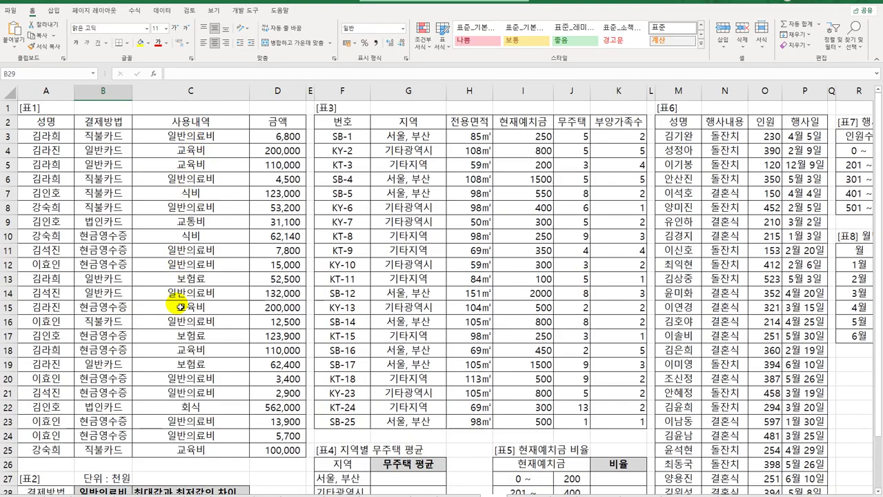
scroll(178, 306, down, 3)
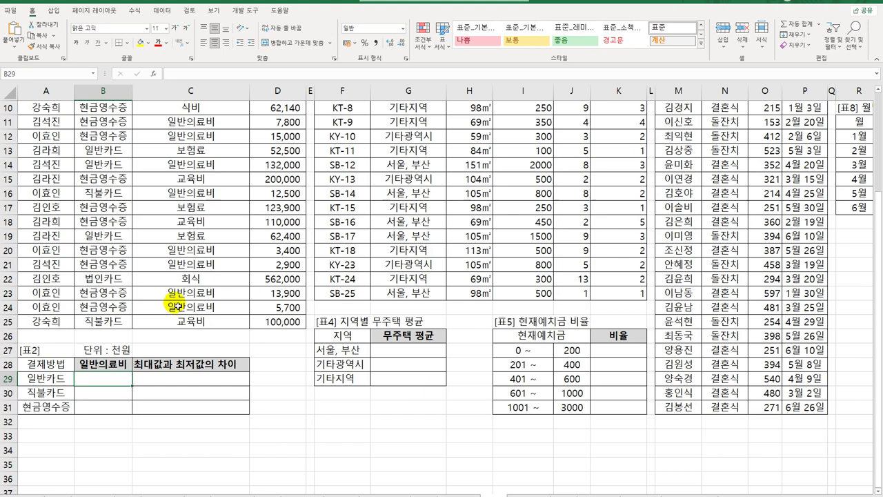
text(=sum)
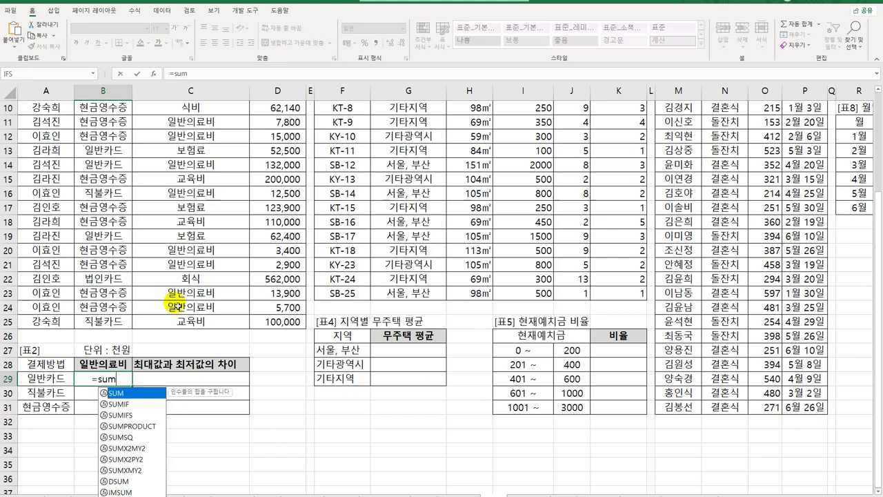
key(Tab)
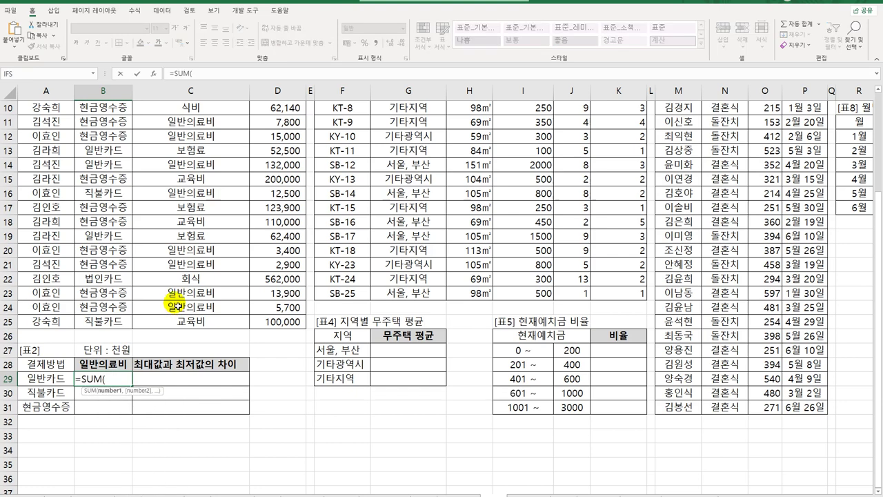
text(if()
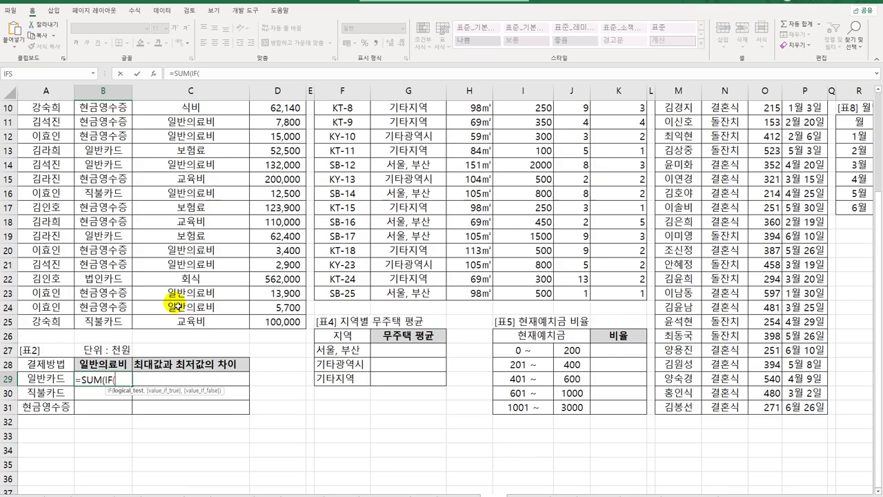
text(()
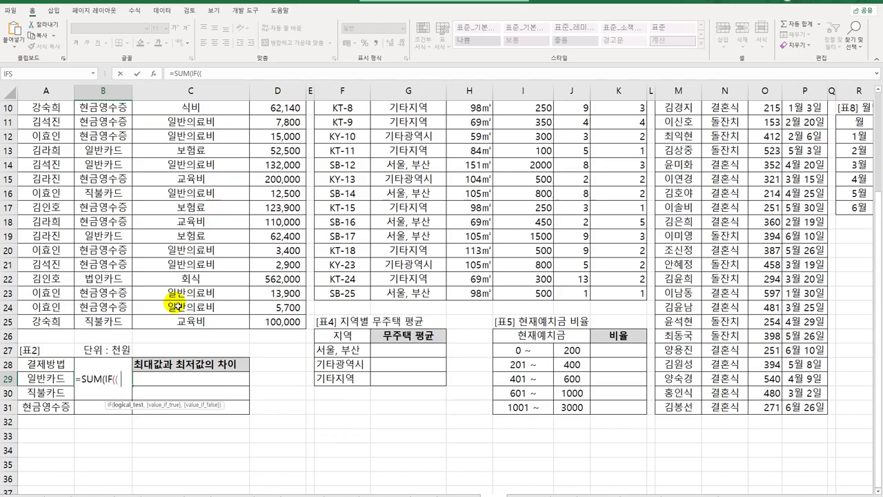
text( ))
text(* ( )
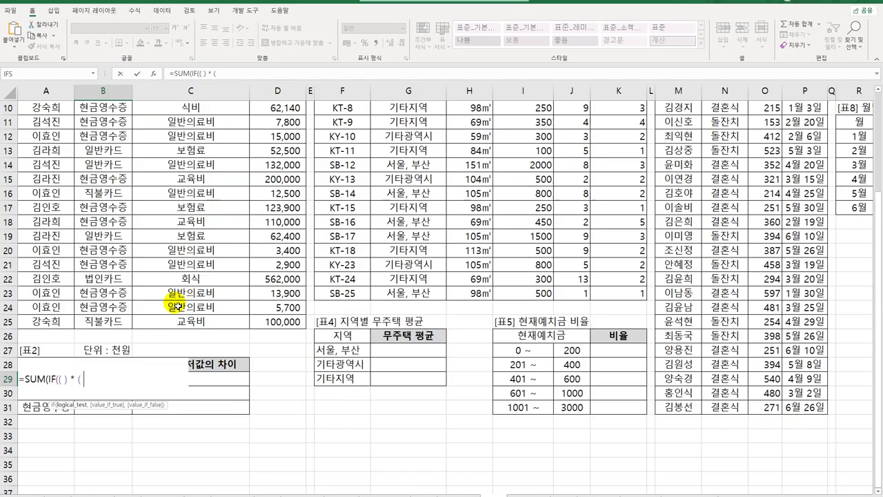
text())
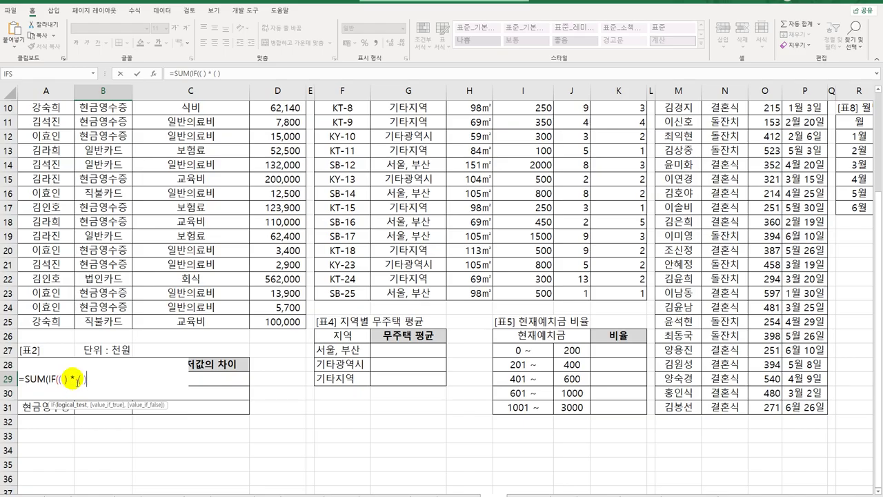
text(+)
drag(72, 382, 81, 383)
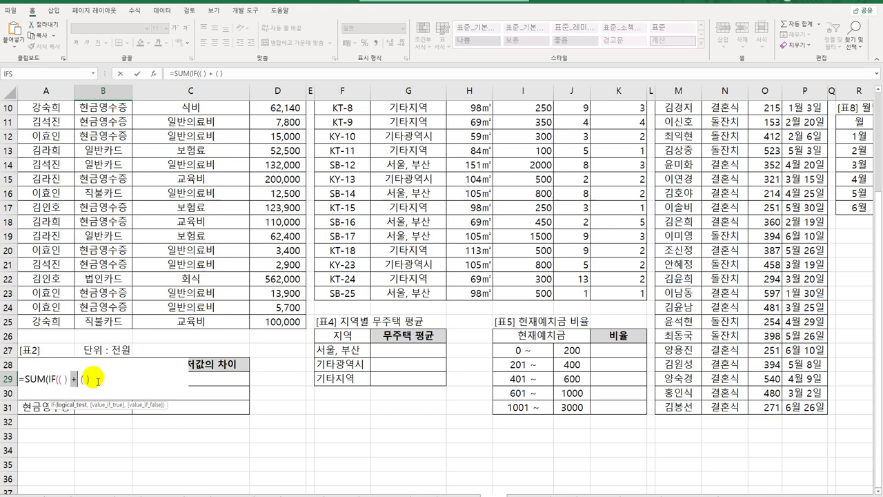
text(* ( ),)
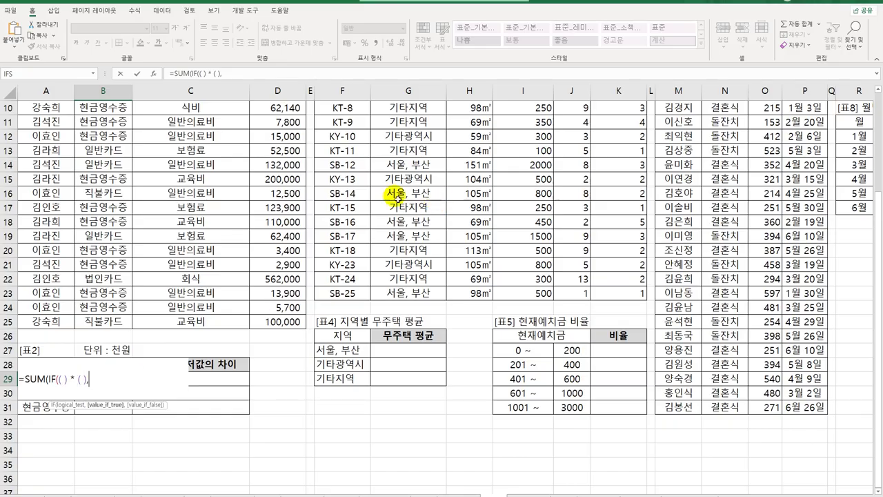
Add the 금액 range $D$3:$D$25 as the value to sum and close both the IF and SUM functions.
scroll(281, 200, up, 3)
scroll(281, 200, up, 1)
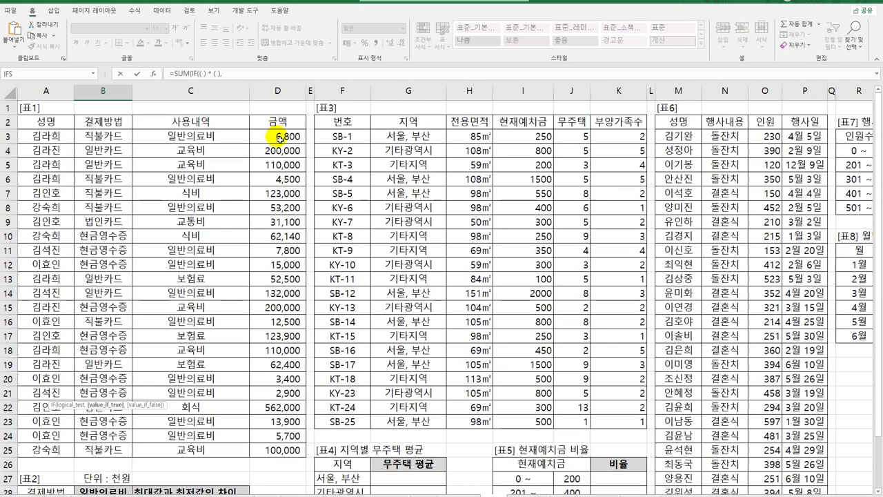
drag(280, 136, 276, 452)
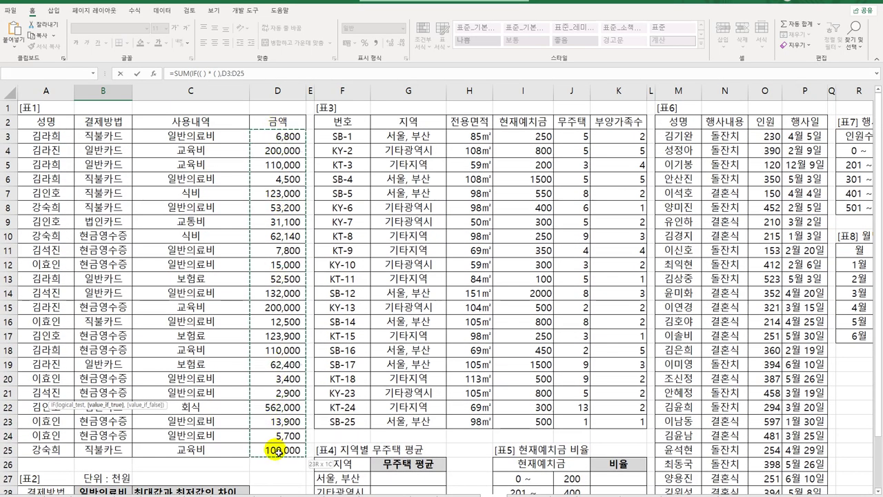
scroll(361, 437, down, 3)
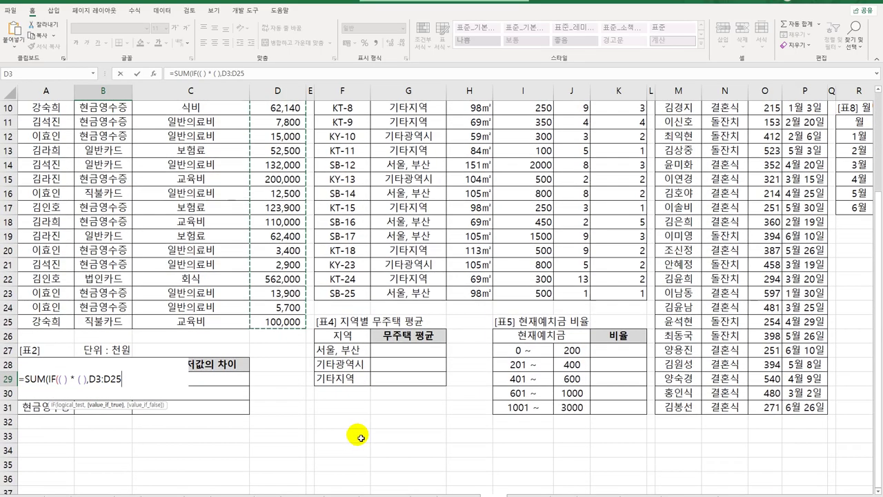
key(F4)
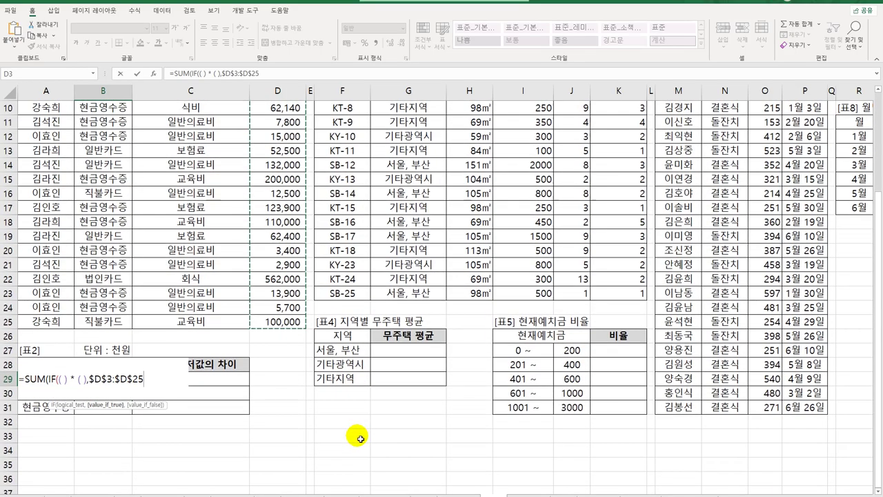
text())
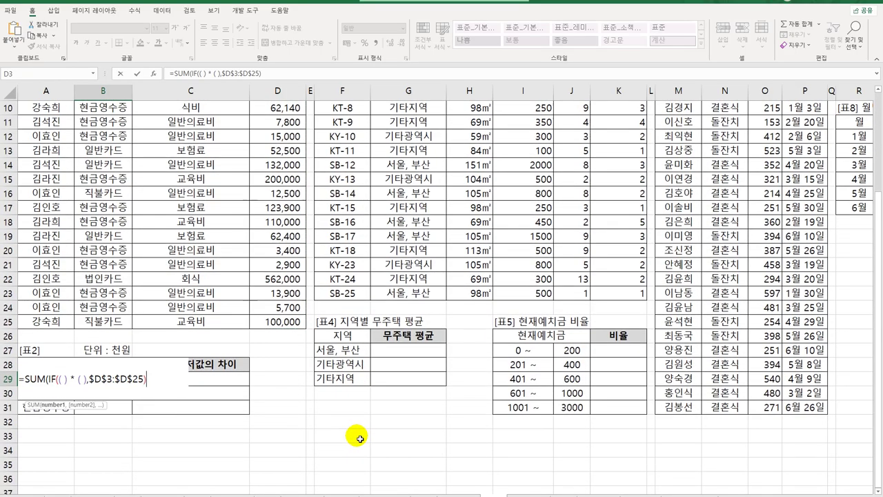
text())
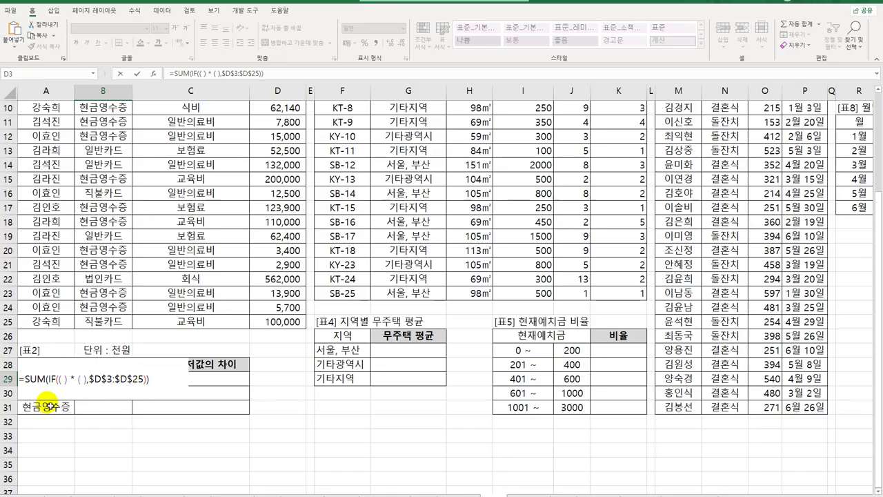
Fill the formula's first bracketed condition with $B$3:$B$25=A29 to match the payment method.
key(Left)
key(Left)
key(Left)
key(Left)
key(Left)
key(Left)
key(Left)
key(Left)
key(Left)
key(Left)
key(Left)
key(Left)
key(Left)
key(Left)
key(Left)
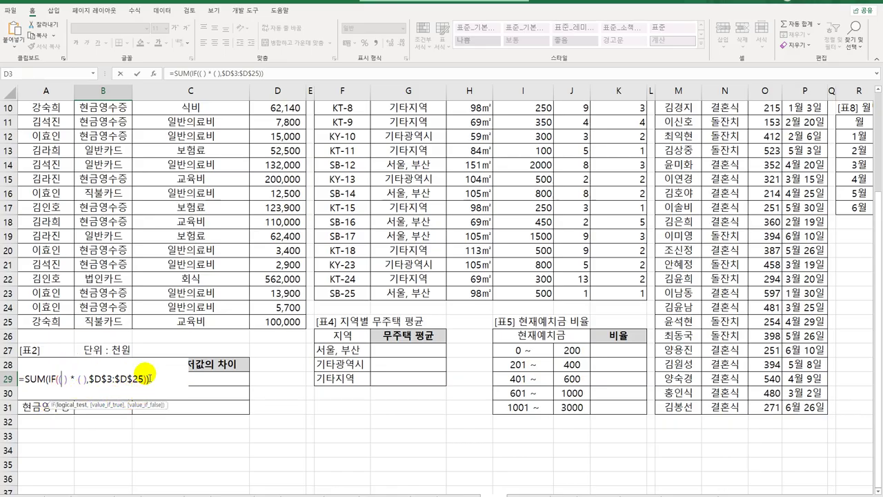
scroll(147, 386, up, 1)
scroll(148, 369, up, 2)
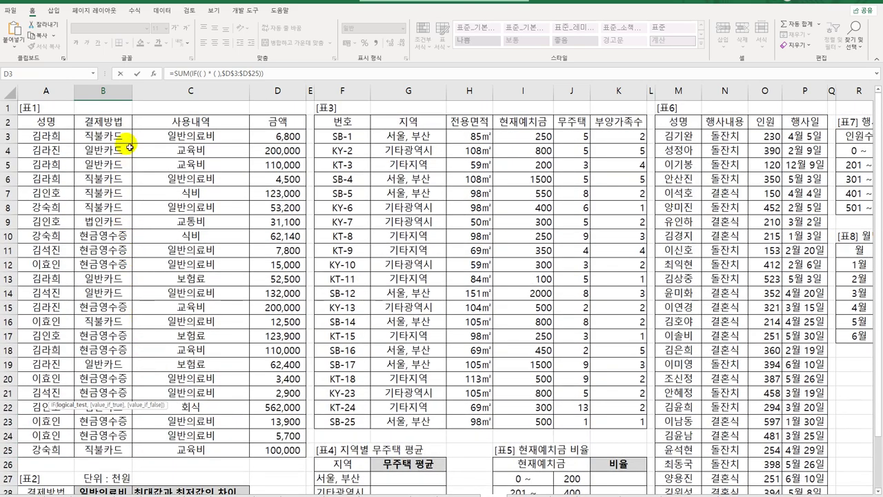
drag(118, 137, 119, 451)
key(F4)
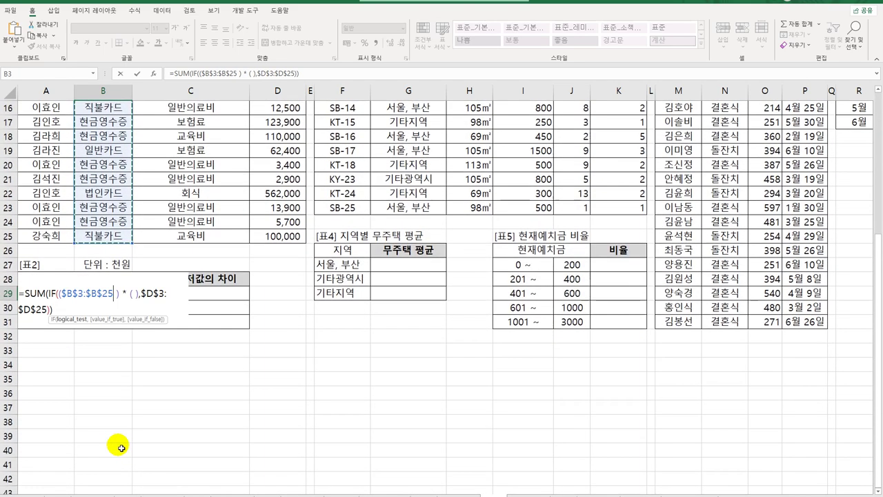
text(=)
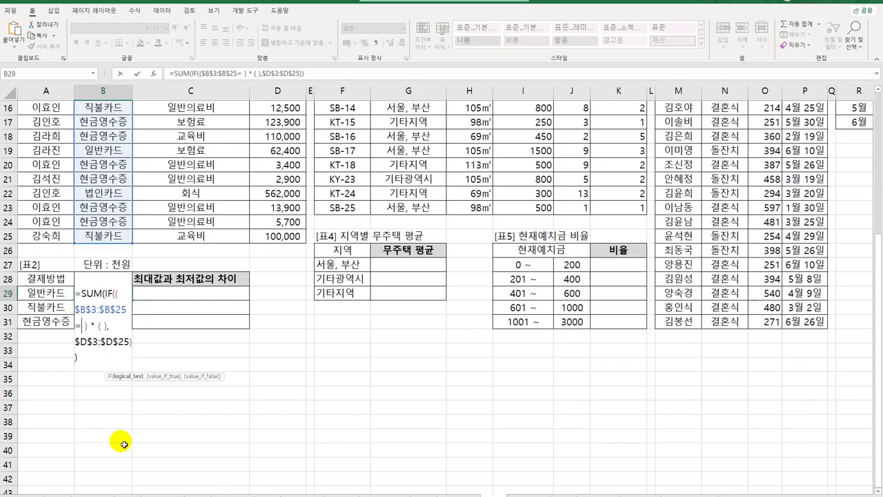
click(58, 292)
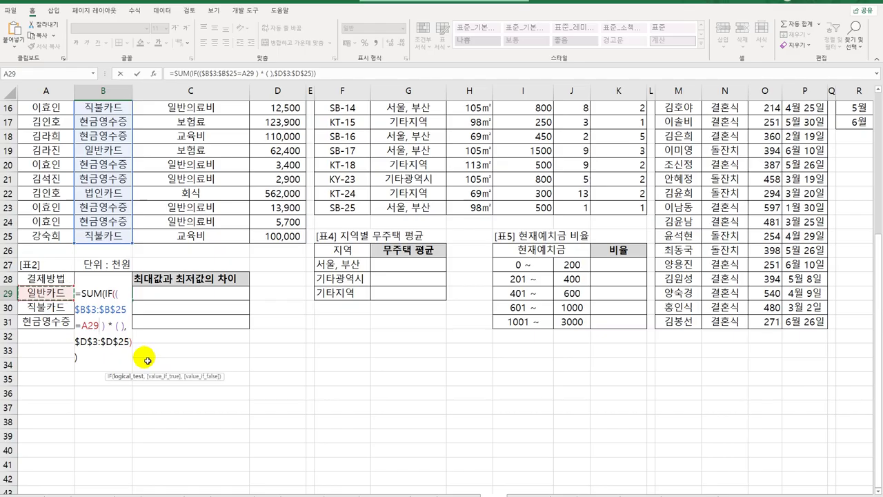
Fill the B29 formula's second bracketed condition with $C$3:$C$25="일반의료비" and remove the extra spaces before both conditions' closing brackets.
click(120, 325)
scroll(221, 339, up, 5)
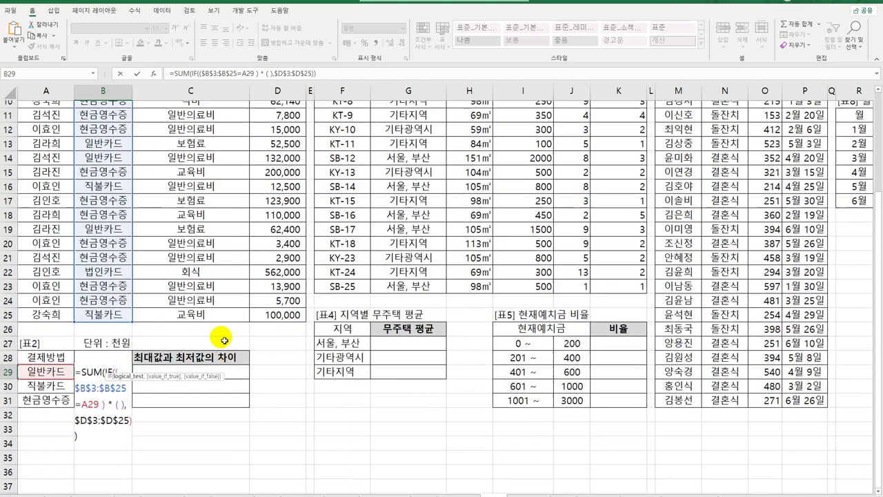
drag(207, 138, 227, 449)
key(F4)
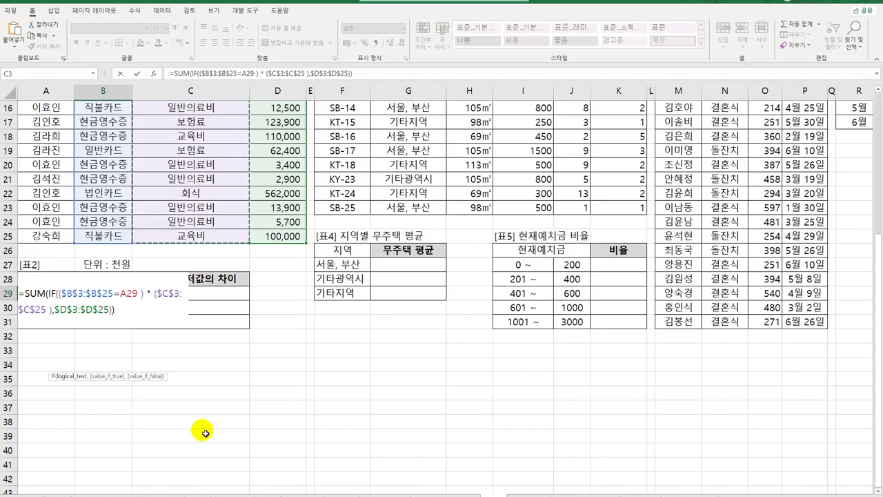
text(=)
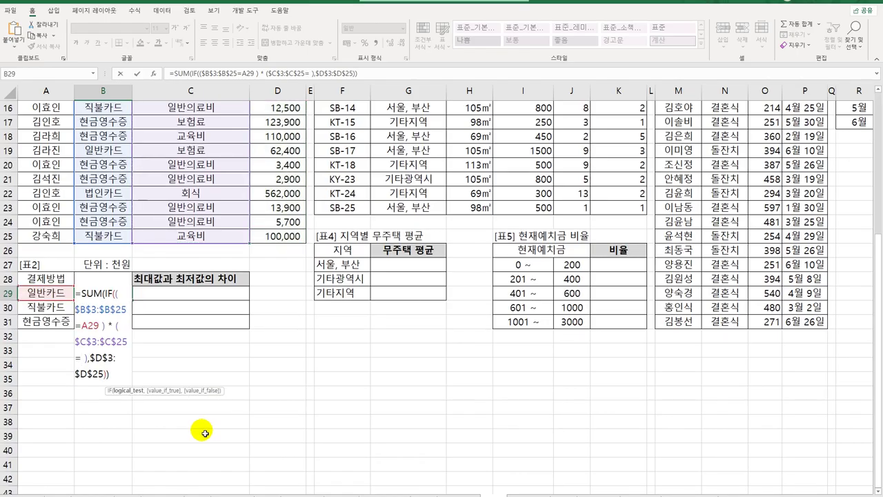
text(")
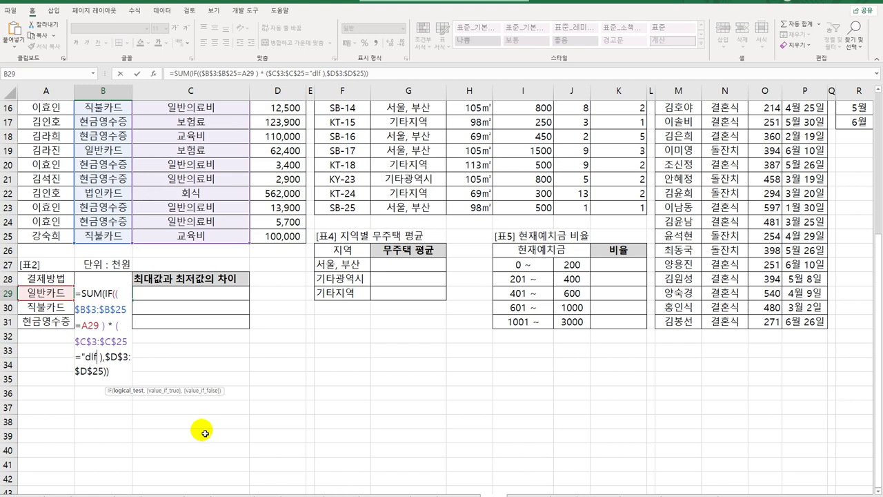
text(일반의름)
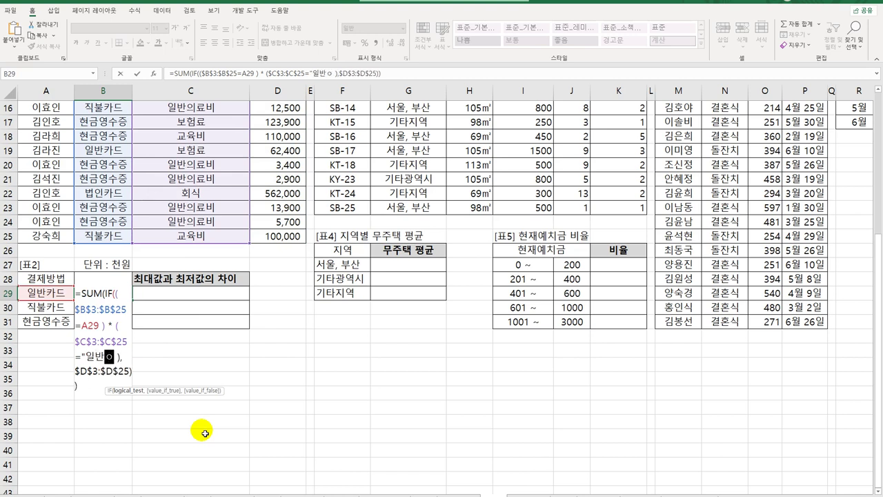
key(BackSpace)
text(료비")
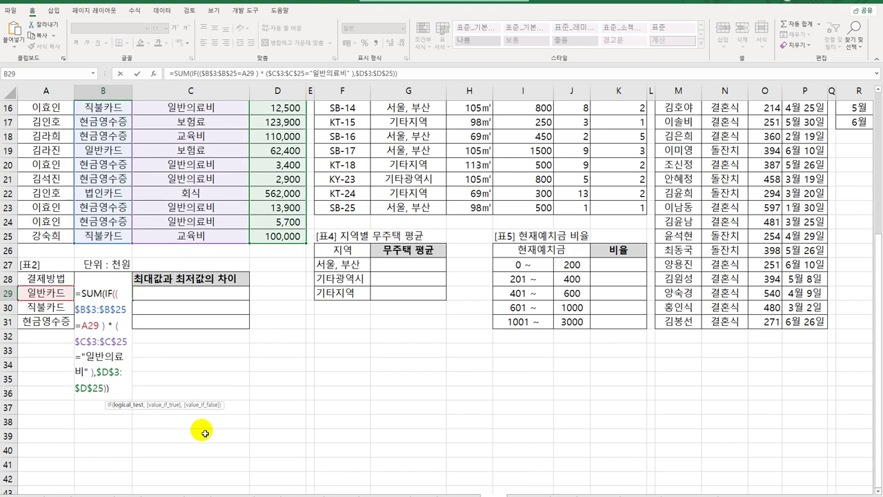
key(Delete)
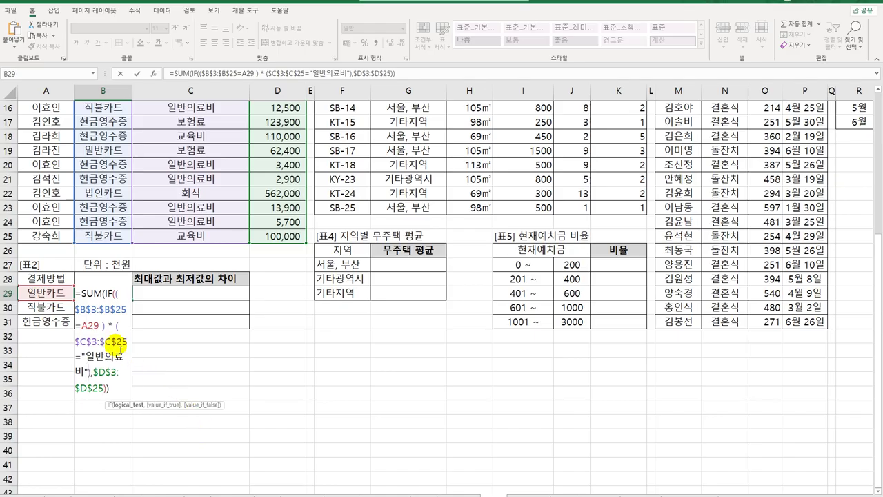
key(Delete)
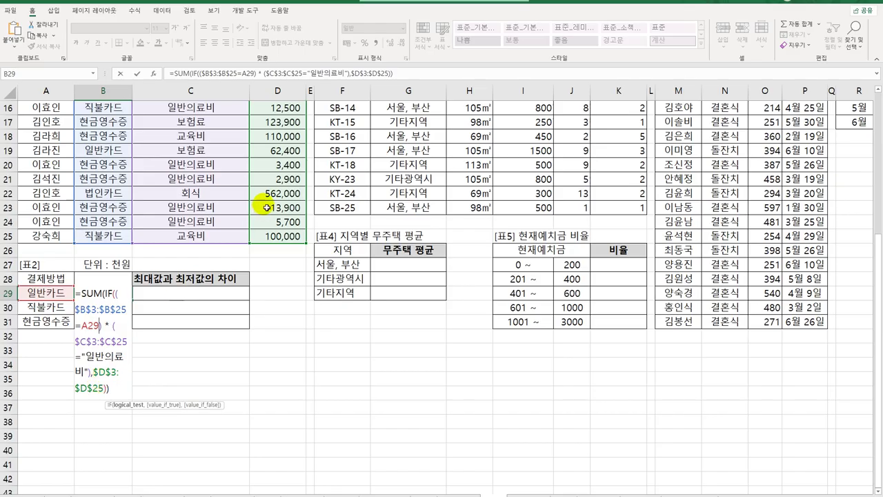
Enter the B29 formula as an array formula and copy it down the 일반의료비 column to B31.
scroll(263, 208, up, 2)
scroll(273, 166, up, 3)
scroll(298, 319, down, 6)
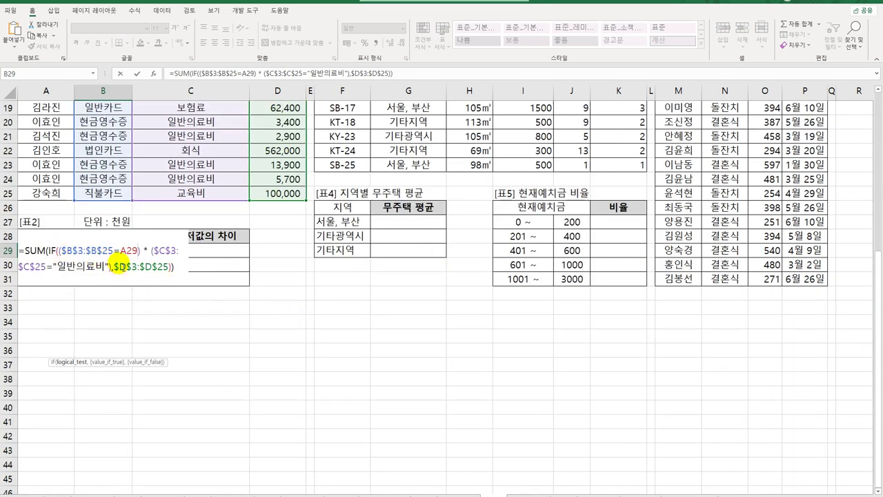
click(119, 266)
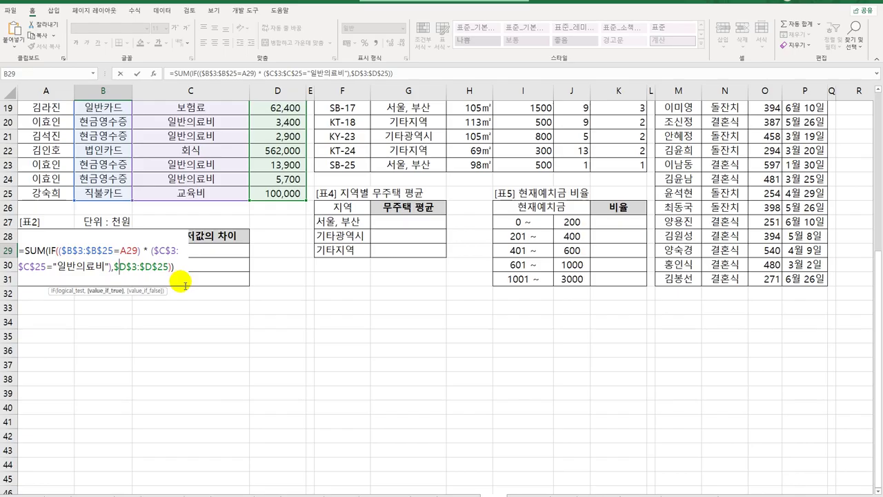
key(ctrl+shift+Return)
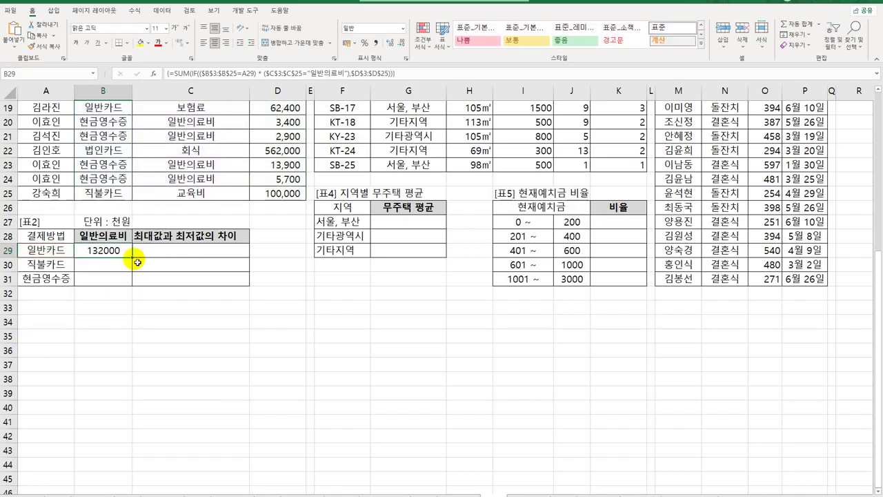
click(131, 265)
drag(137, 291, 145, 293)
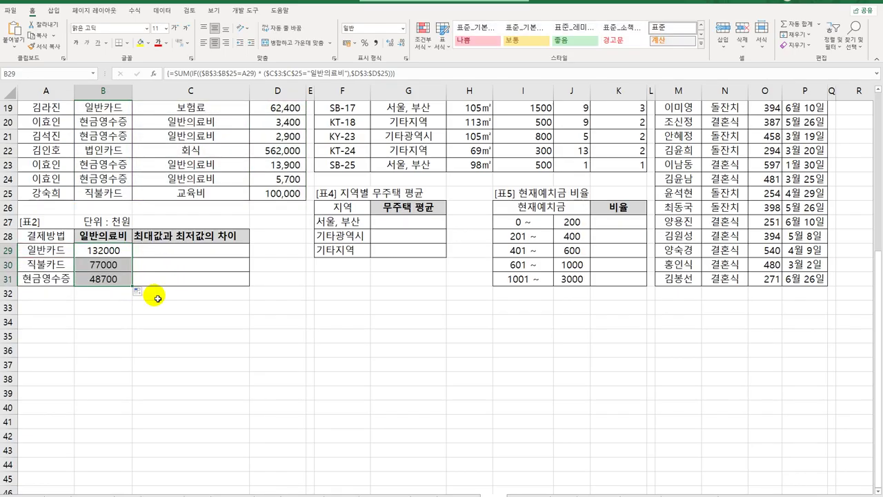
Reopen the B29 formula and insert the TEXT function in front of SUM.
click(107, 255)
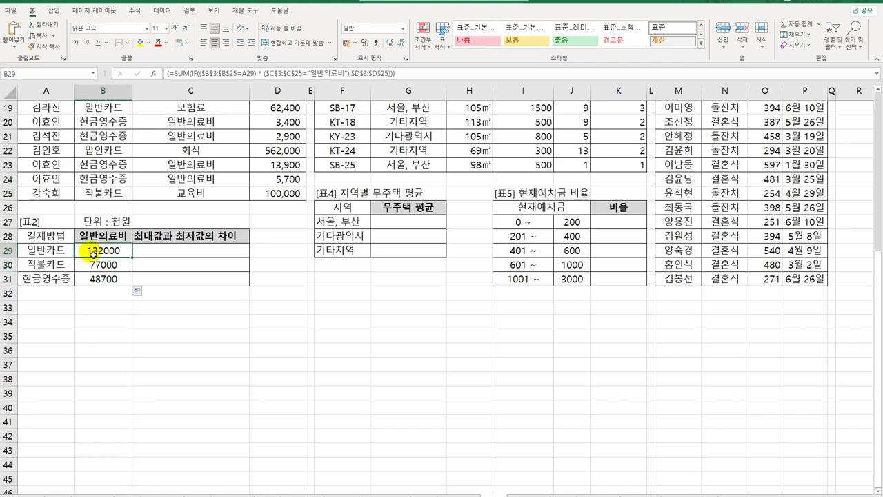
double_click(92, 254)
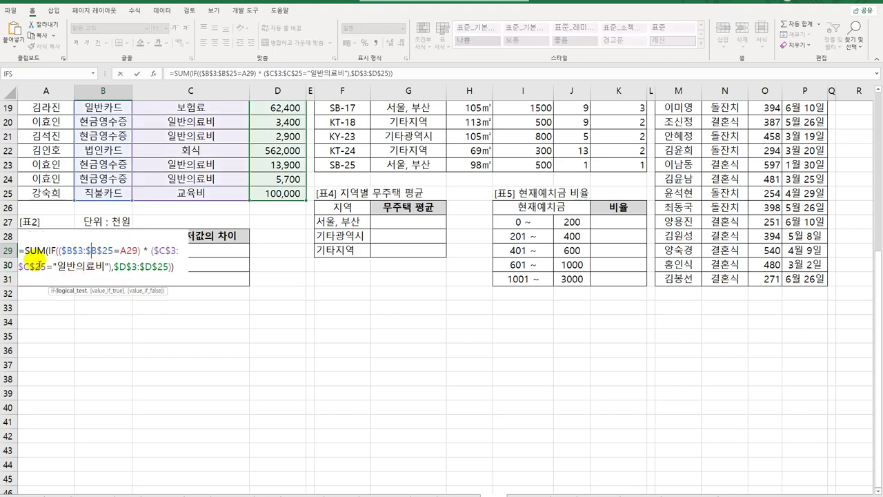
key(Home)
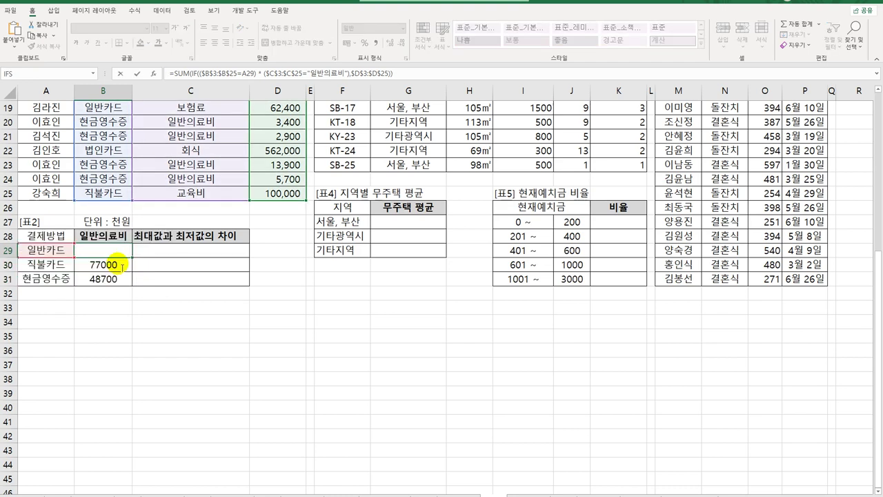
key(Right)
text(te)
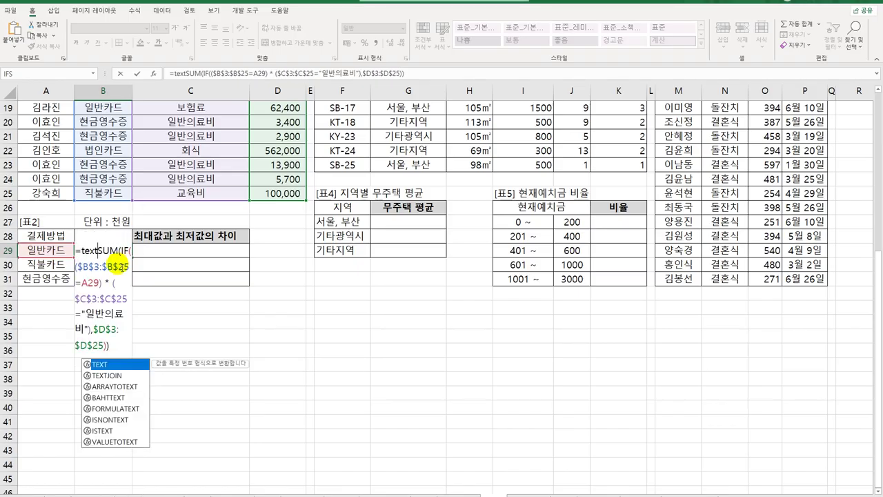
key(Tab)
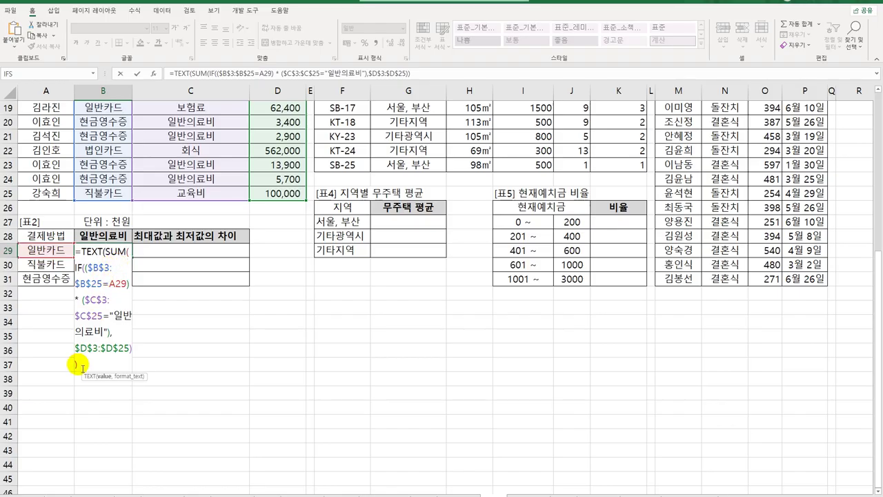
Complete TEXT with the thousands format "#,##0," and apply the array formula to B29 through B31.
key(ctrl+shift+Return)
text(,)
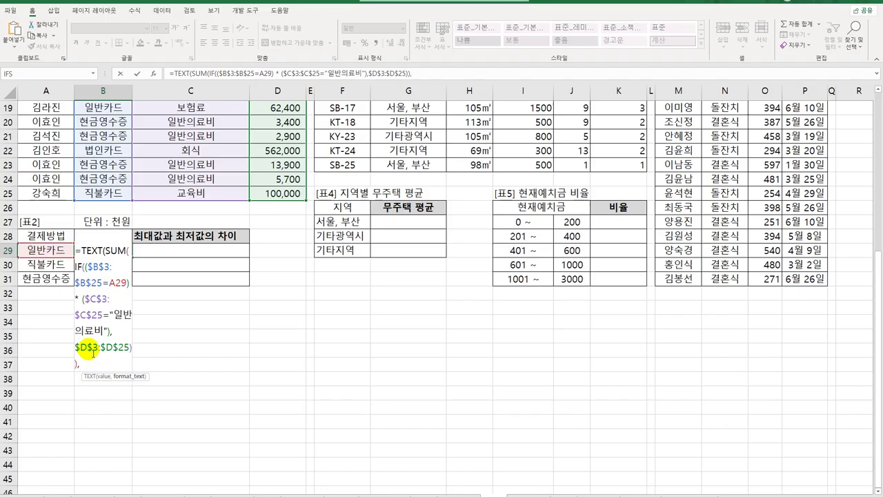
text("#,##0,)
text("))
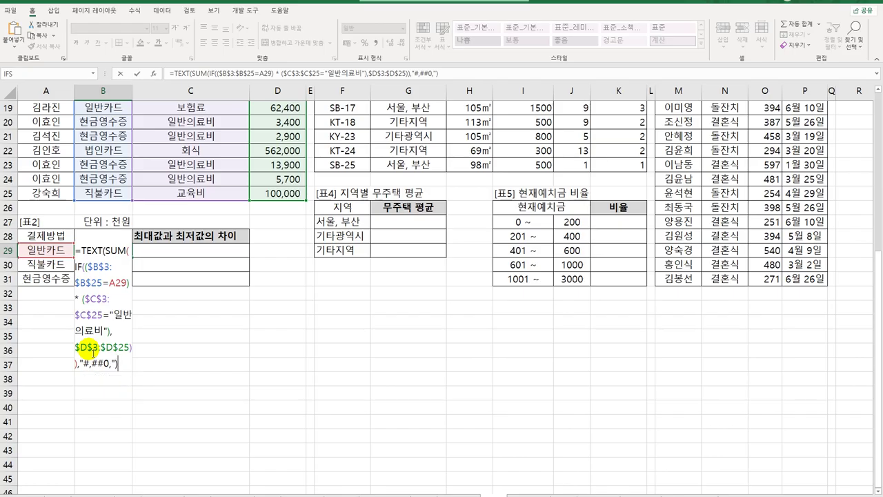
key(ctrl+shift+Return)
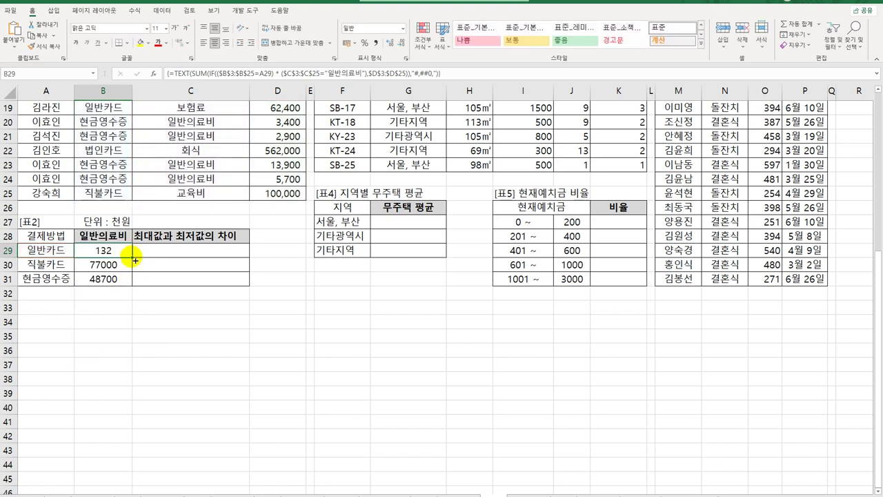
drag(135, 258, 130, 287)
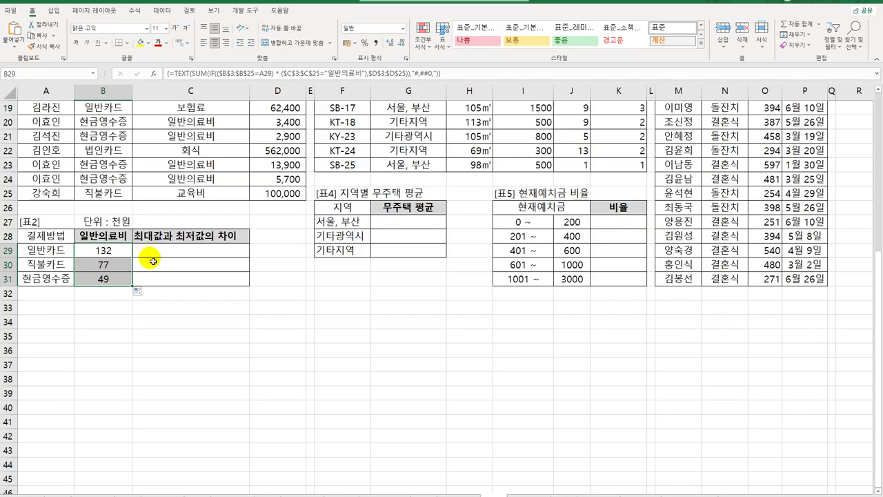
Begin the 최대값과 최저값의 차이 formula in C29 with IF nested in LARGE and an opening condition bracket: =LARGE(IF((.
click(154, 263)
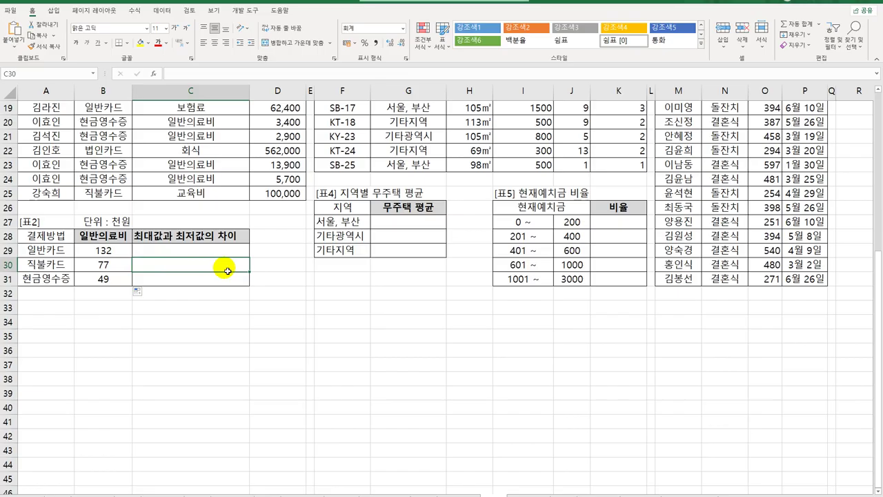
scroll(227, 271, up, 6)
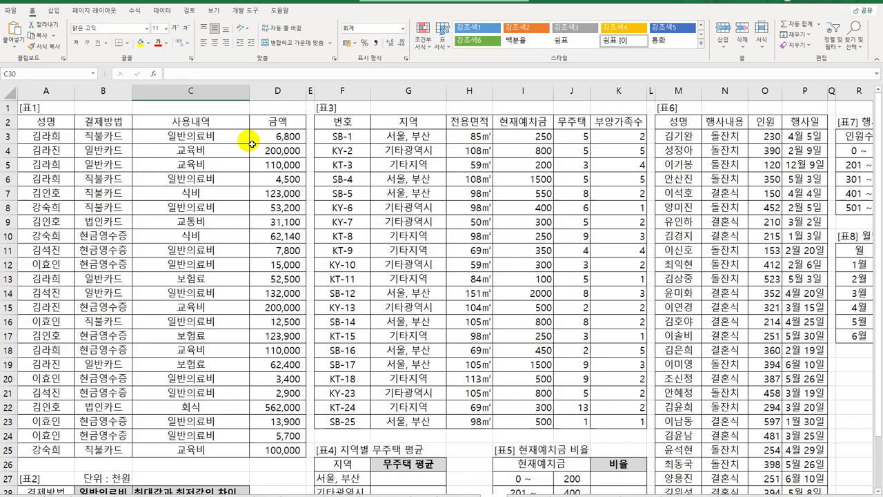
scroll(252, 143, down, 3)
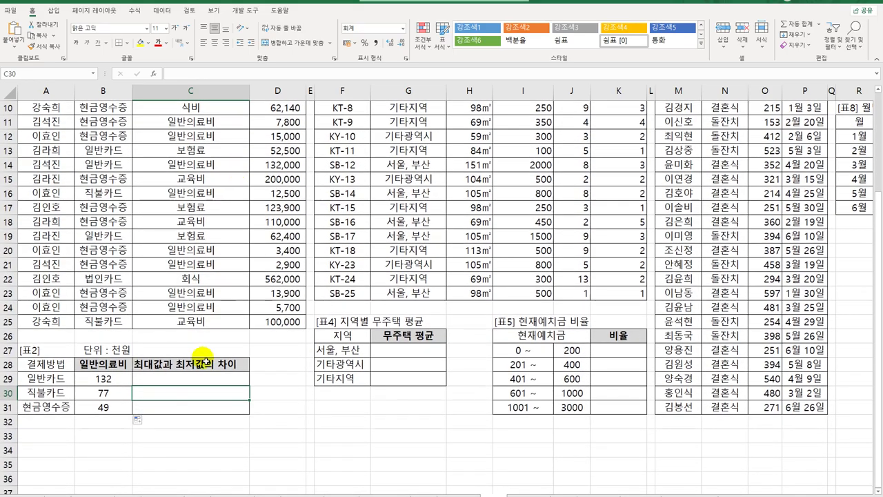
click(196, 381)
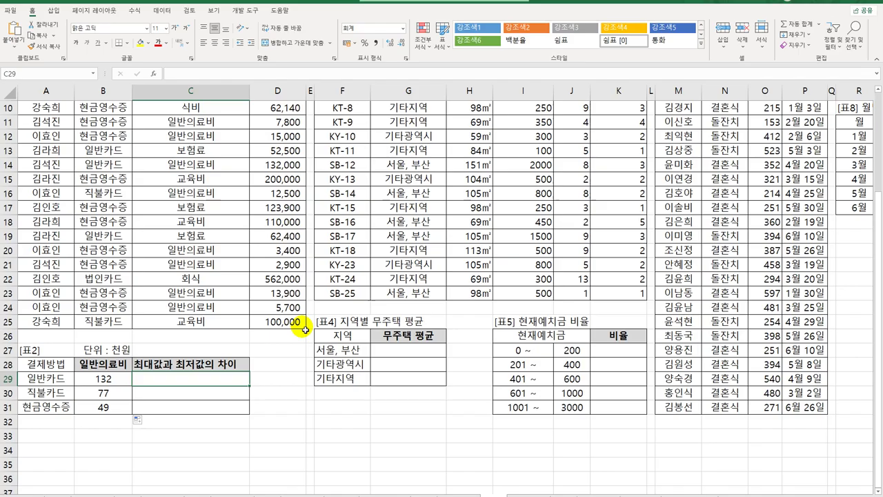
text(=l)
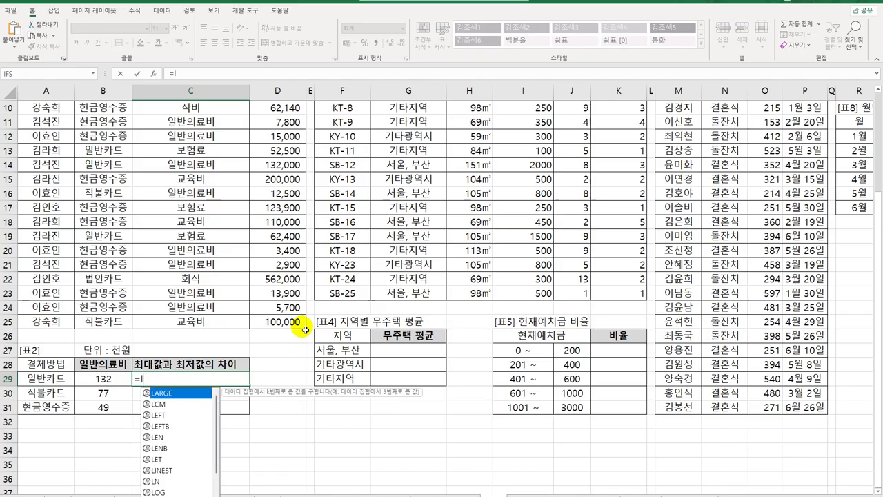
text(ar)
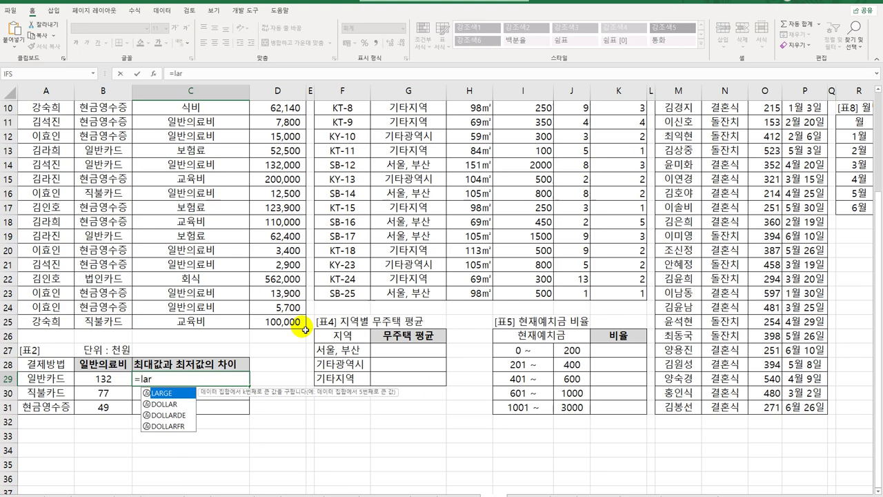
key(Tab)
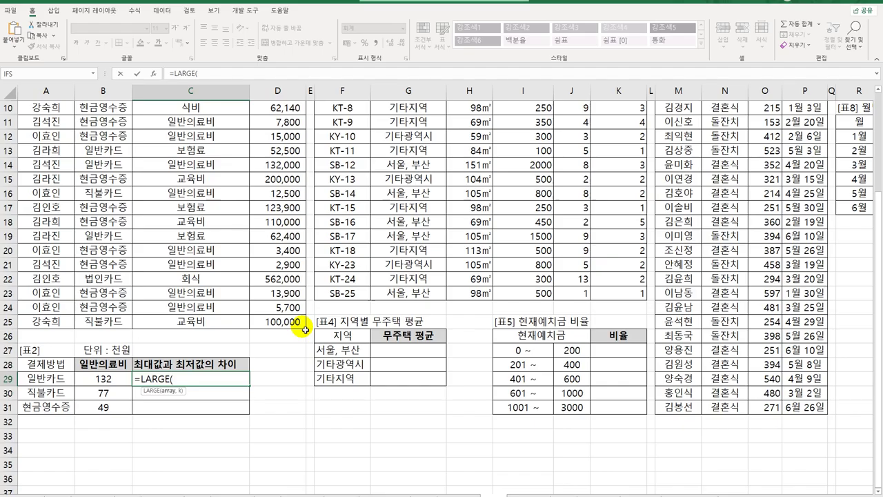
text(if)
key(Tab)
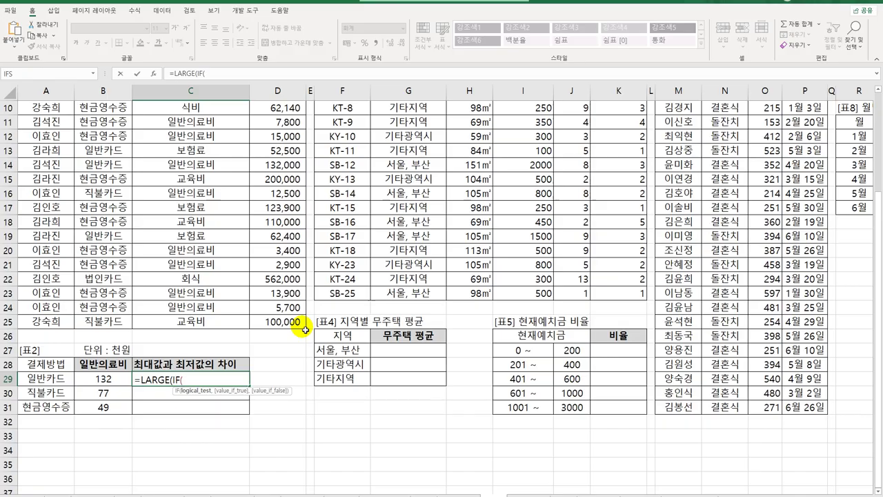
text(()
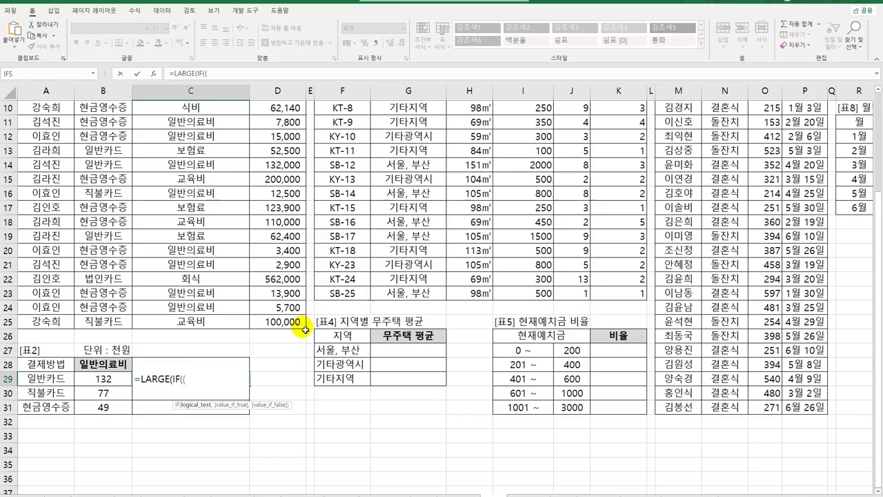
Add the payment method condition $B$3:$B$25=A29 to the C29 formula, close its bracket and add a comma for the next argument.
scroll(138, 253, up, 1)
scroll(150, 171, down, 1)
scroll(150, 170, up, 3)
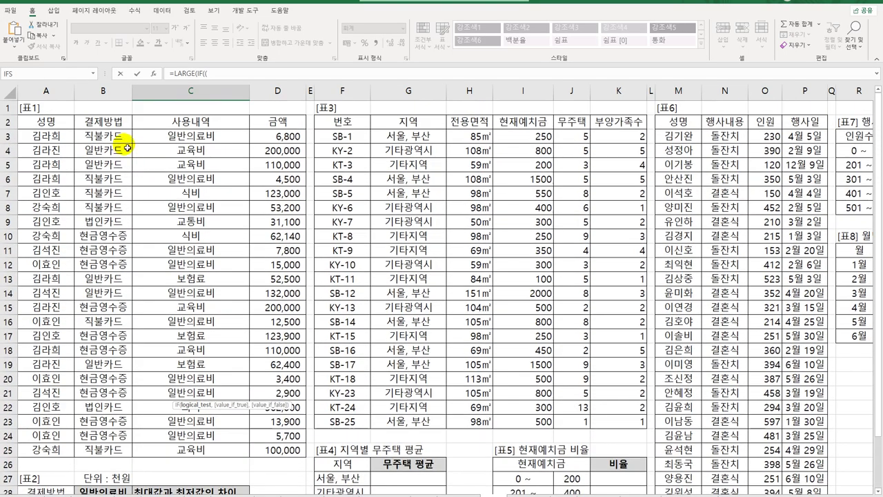
drag(117, 136, 105, 450)
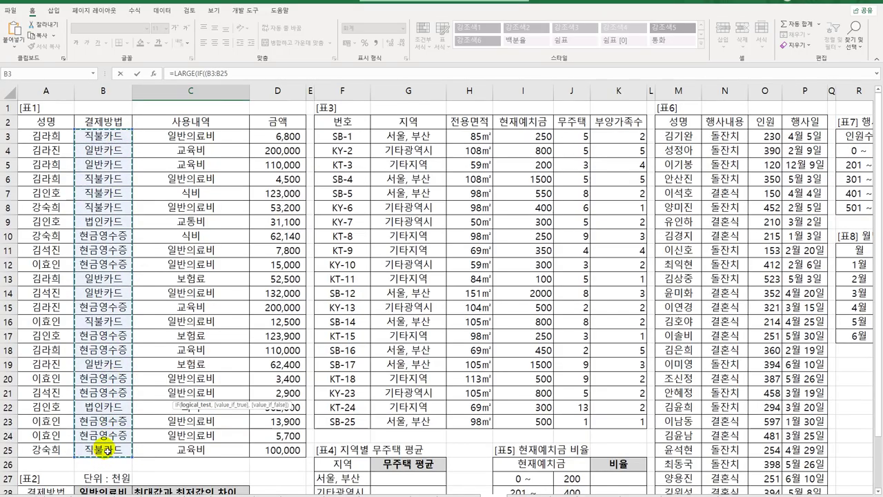
key(F4)
scroll(115, 438, down, 5)
text(=)
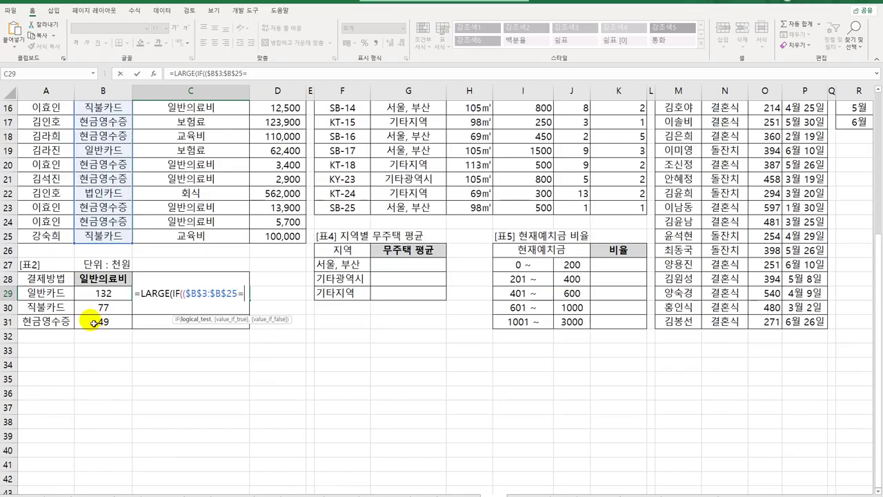
click(50, 293)
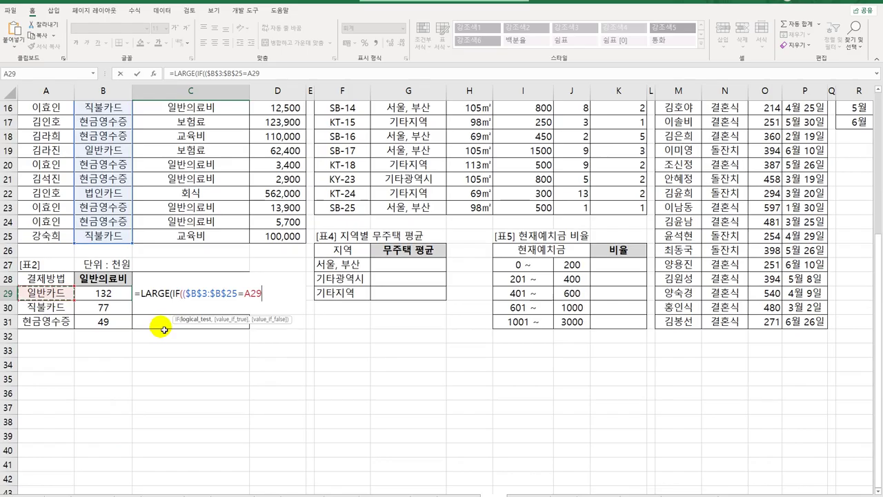
text()*)
key(BackSpace)
text(,)
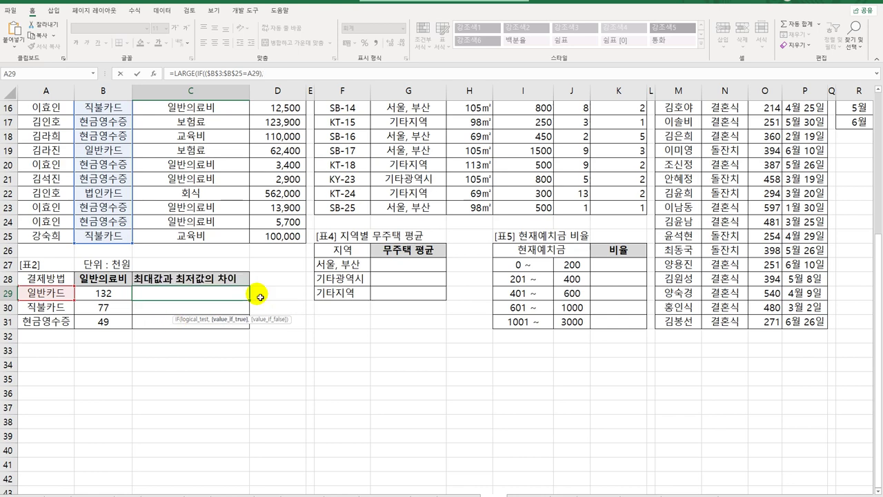
Complete the C29 formula with the value range $D$3:$D$25 and rank 1 for LARGE, and enter it as an array formula.
scroll(252, 293, up, 5)
drag(280, 137, 276, 454)
key(F4)
scroll(276, 448, down, 5)
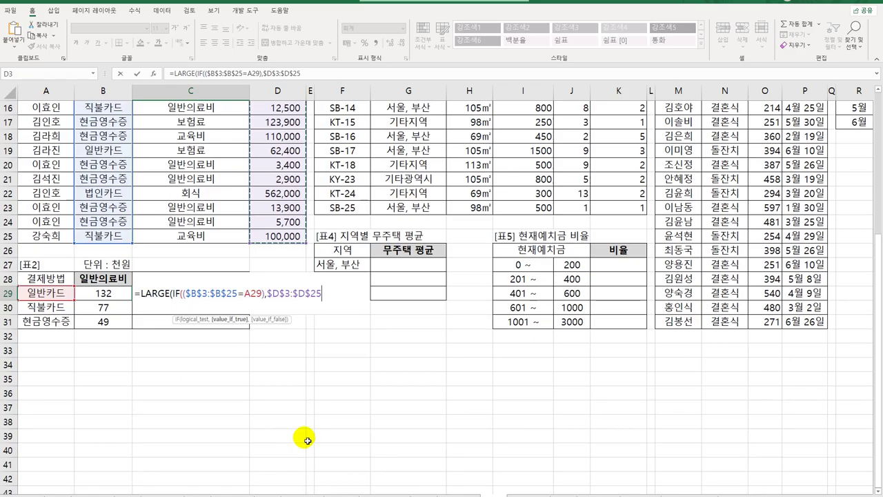
text())
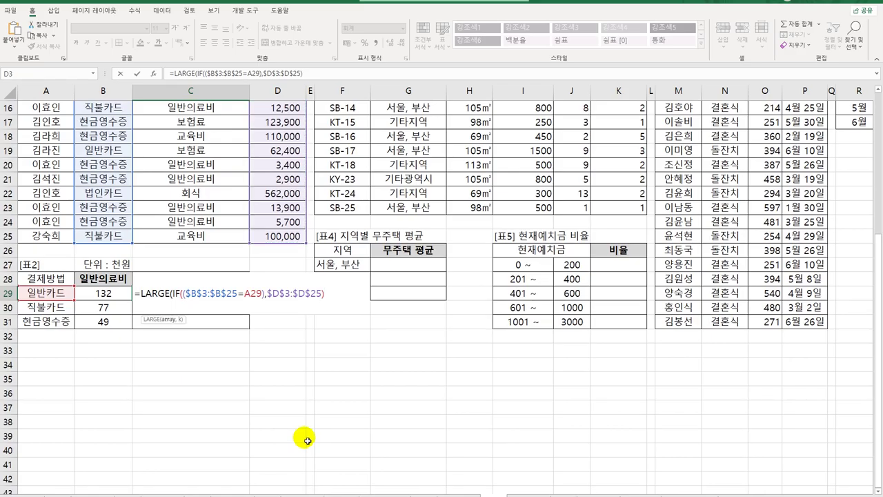
text(,1)
text())
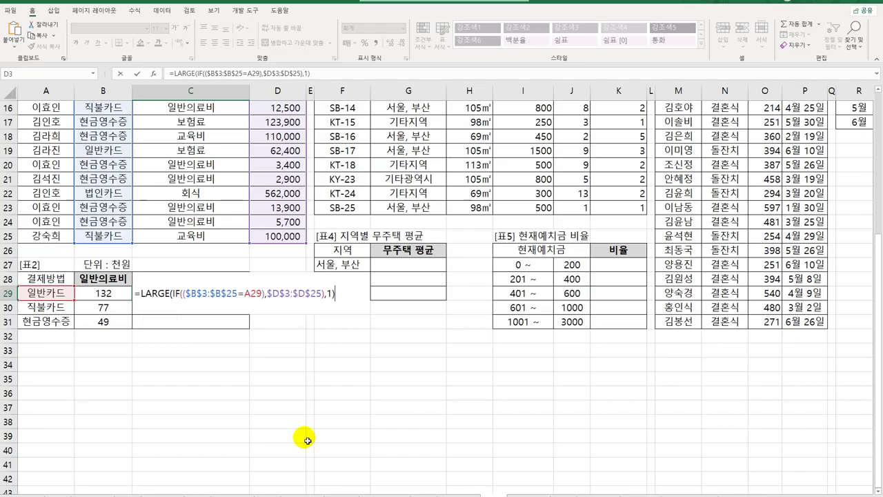
key(ctrl+shift+Return)
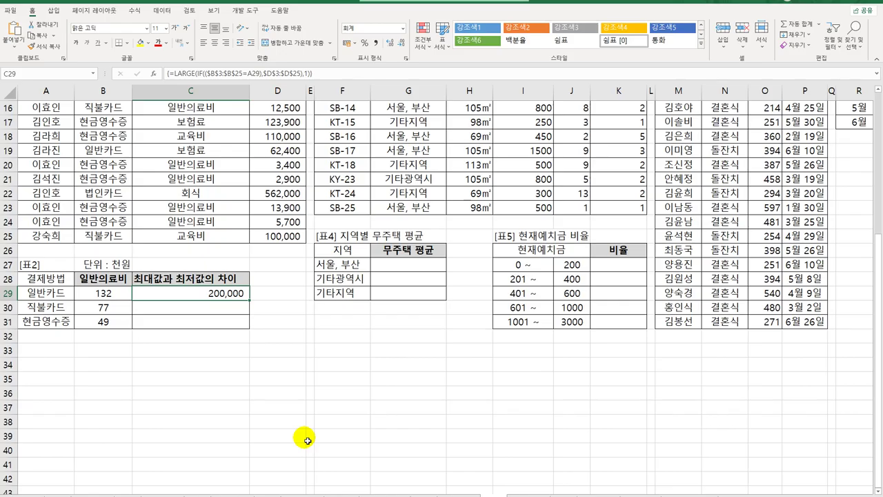
Reopen the C29 formula, copy its whole LARGE expression, and append a minus sign and the copied expression at the end.
double_click(234, 294)
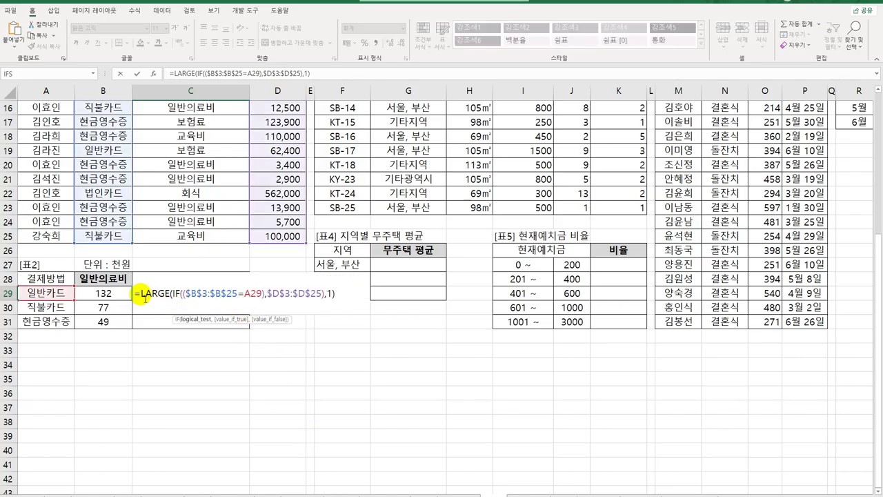
drag(145, 298, 343, 299)
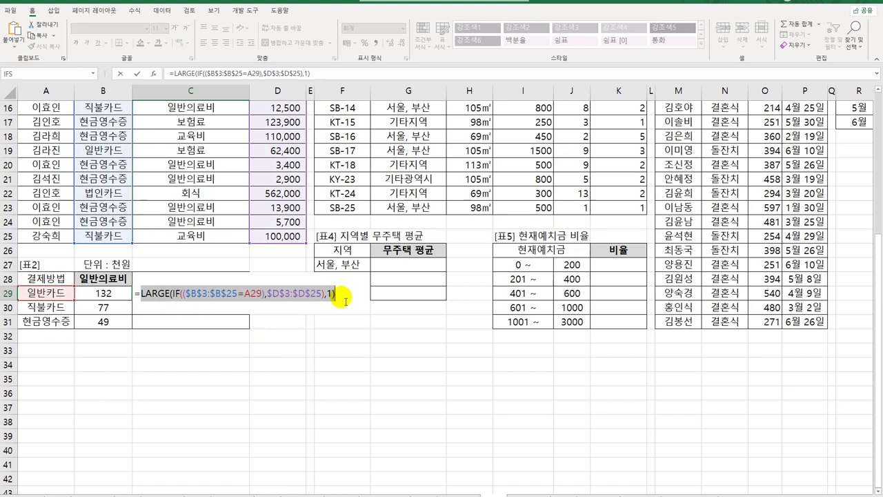
click(342, 297)
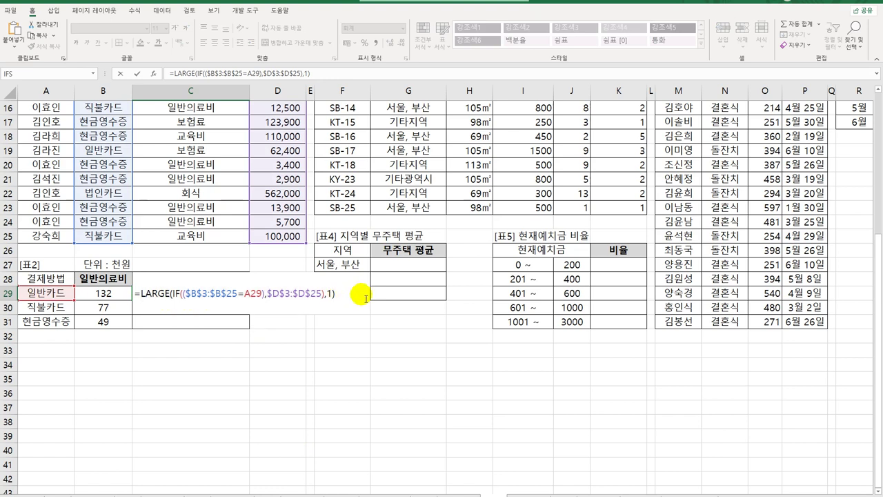
text(-)
key(ctrl+v)
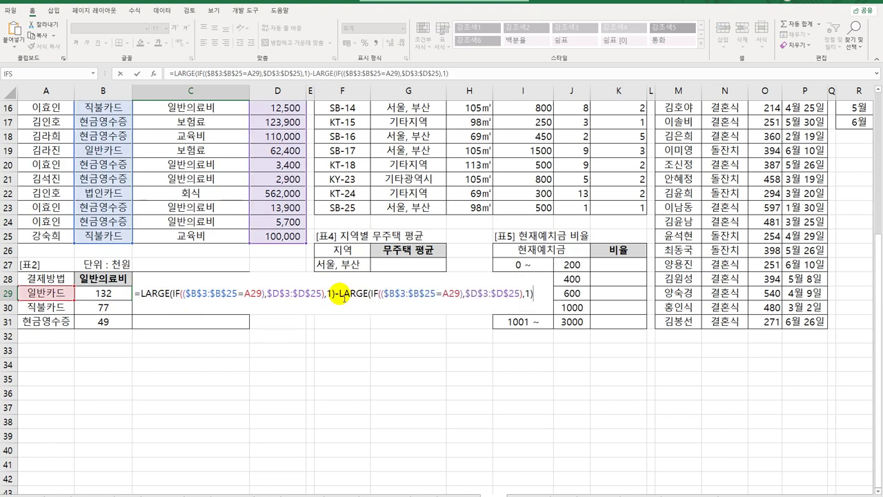
Replace the second LARGE with SMALL in C29, enter it as an array formula, and fill it down to C31.
drag(339, 297, 375, 303)
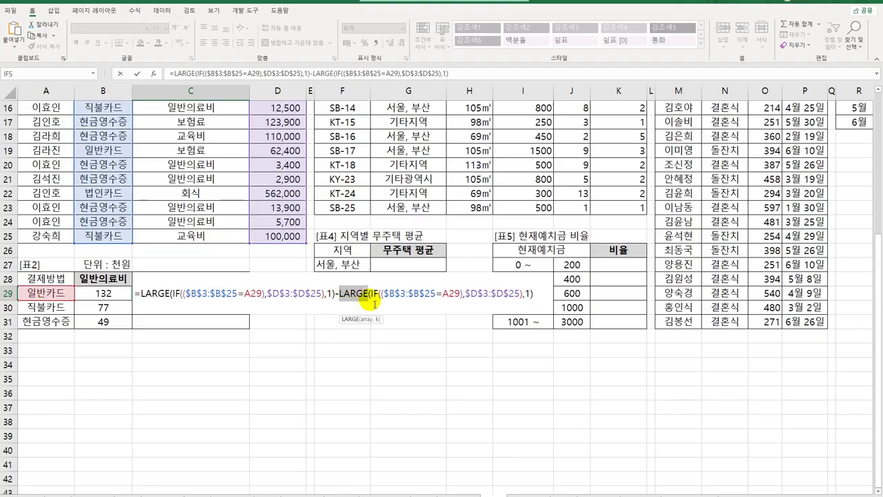
text(sm)
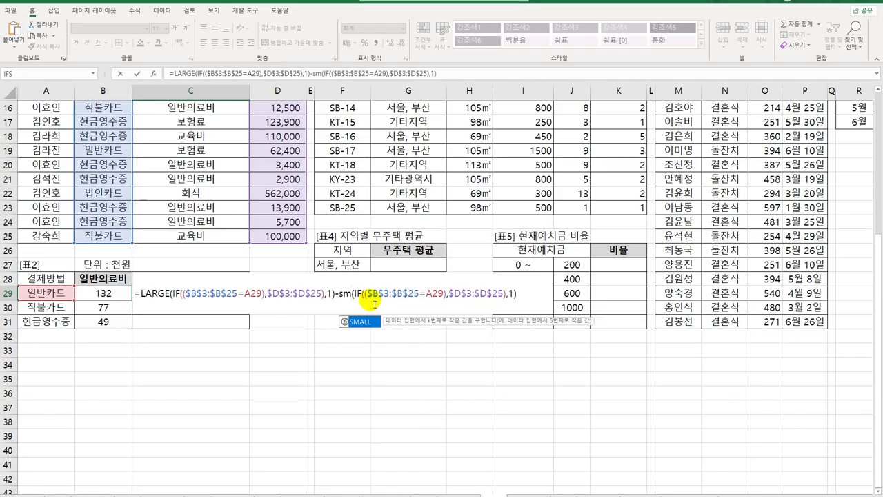
key(Tab)
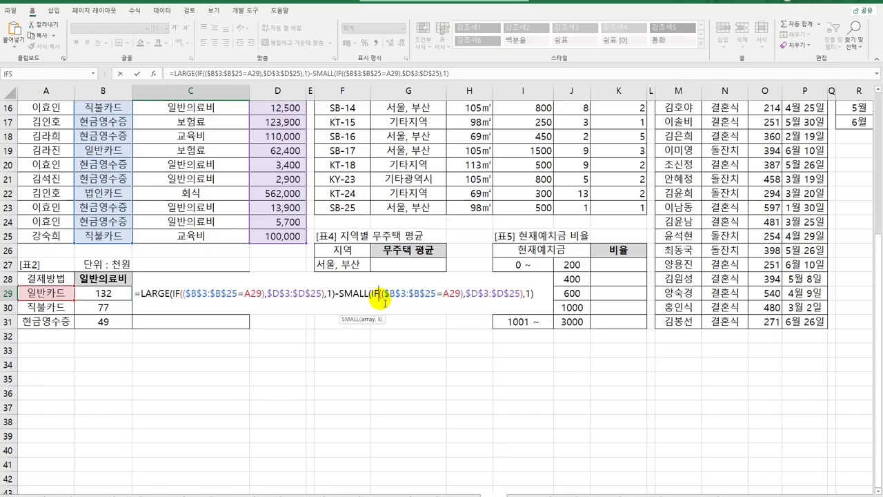
click(535, 295)
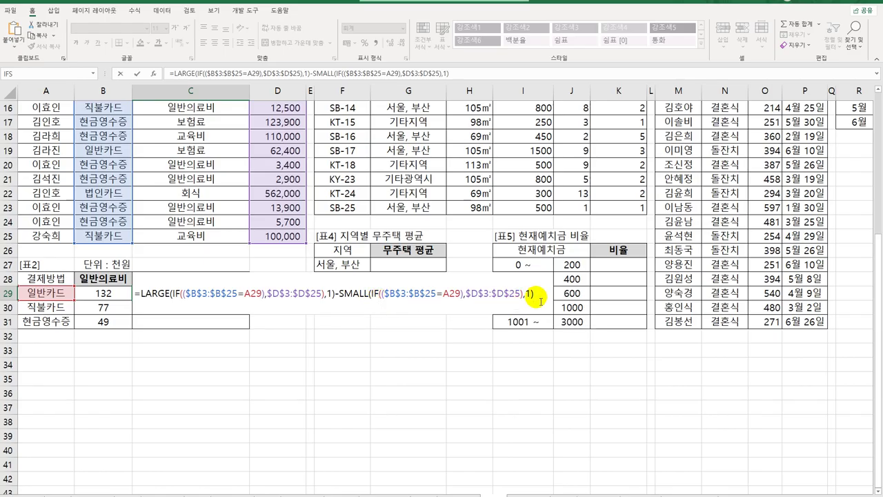
key(ctrl+shift+Return)
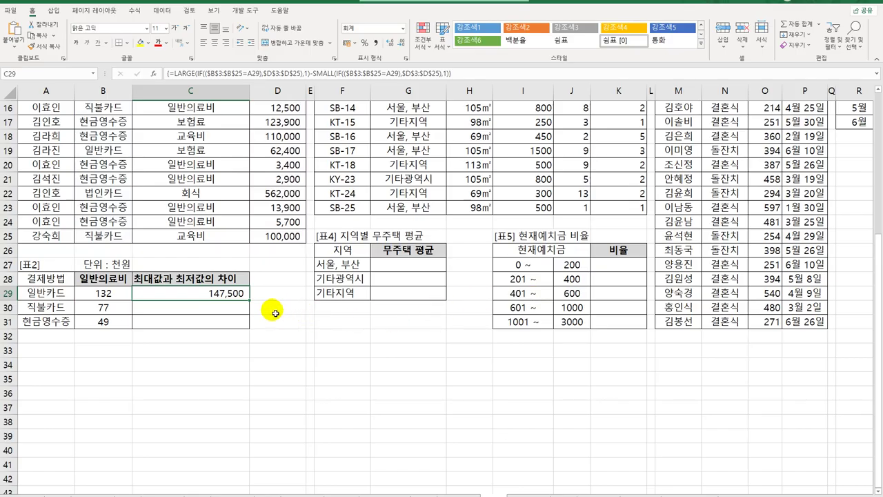
drag(249, 301, 252, 326)
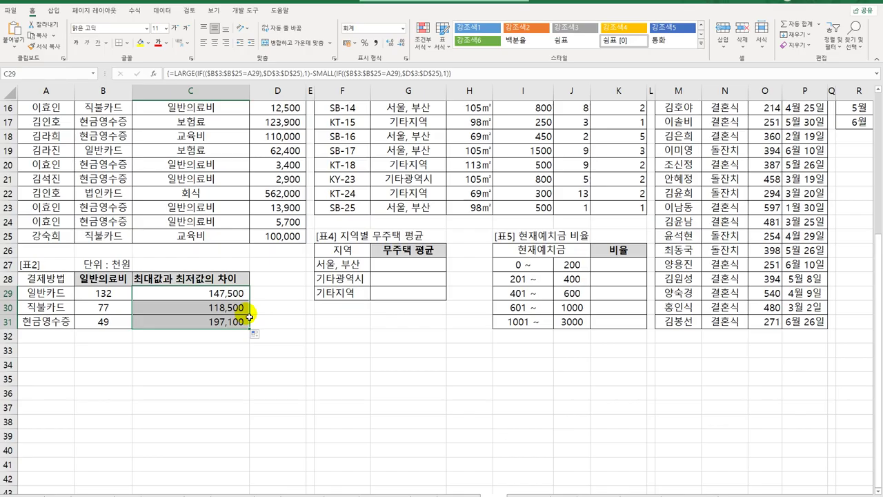
Examine the 지역 and 무주택 columns of 표3 and the empty 무주택 평균 cells of 표4.
scroll(456, 297, up, 5)
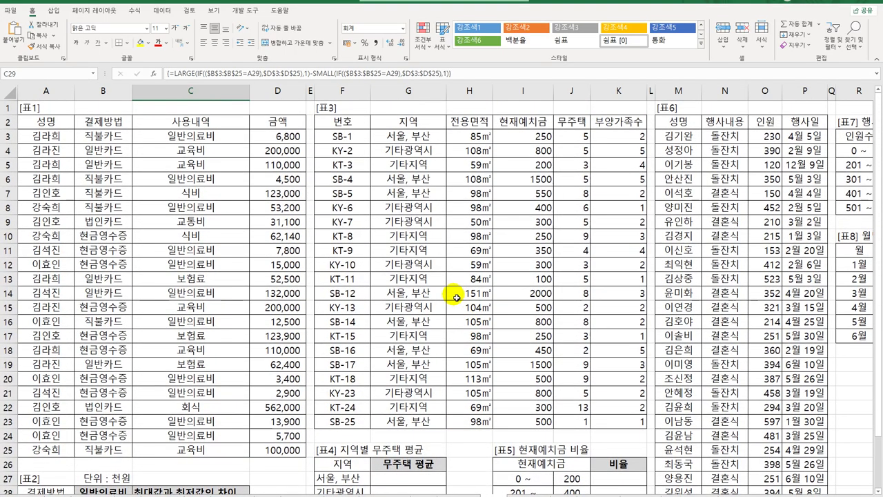
click(418, 124)
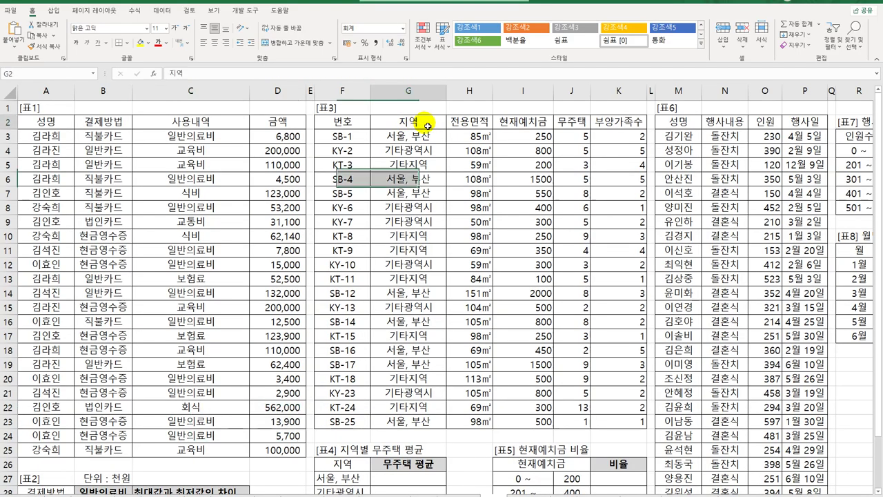
click(571, 122)
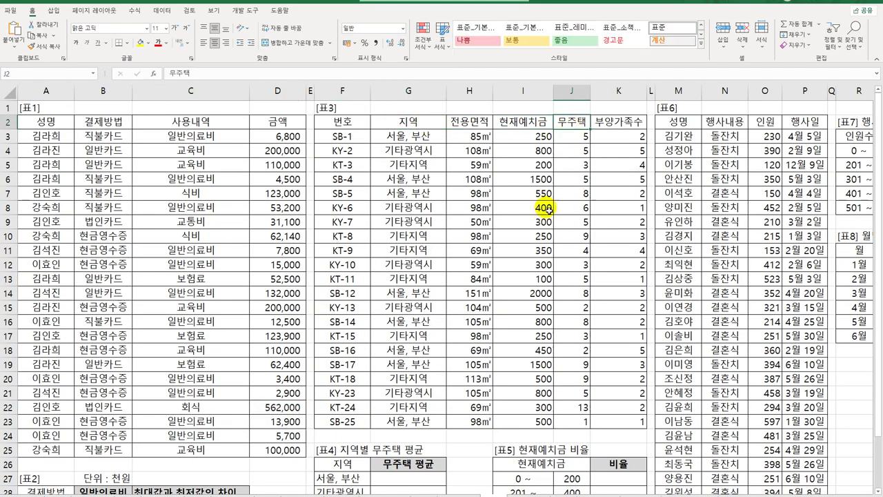
scroll(535, 245, down, 3)
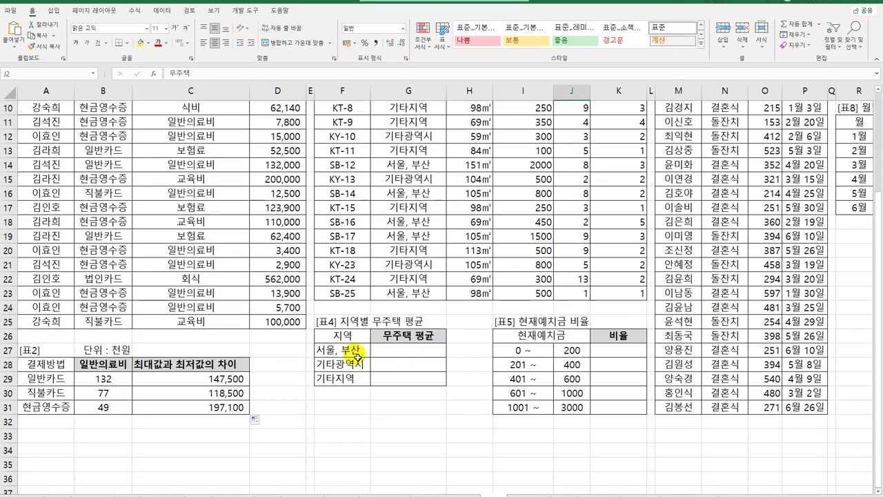
drag(403, 354, 403, 377)
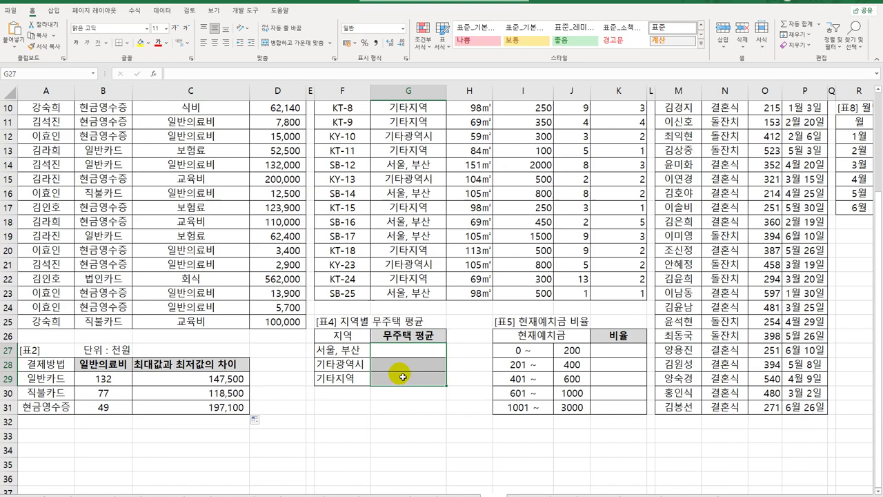
scroll(417, 318, up, 3)
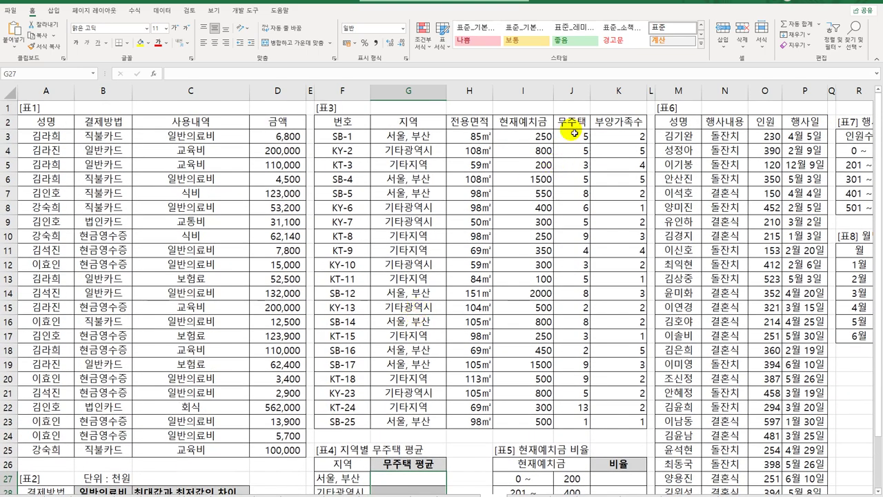
scroll(579, 378, down, 3)
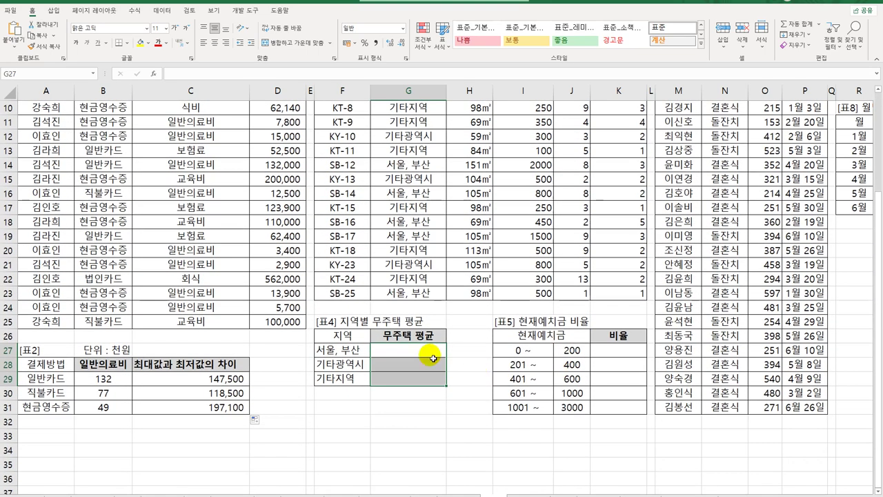
Begin the 무주택 평균 formula in G27 with IF nested in AVERAGE: =AVERAGE(IF(.
click(431, 357)
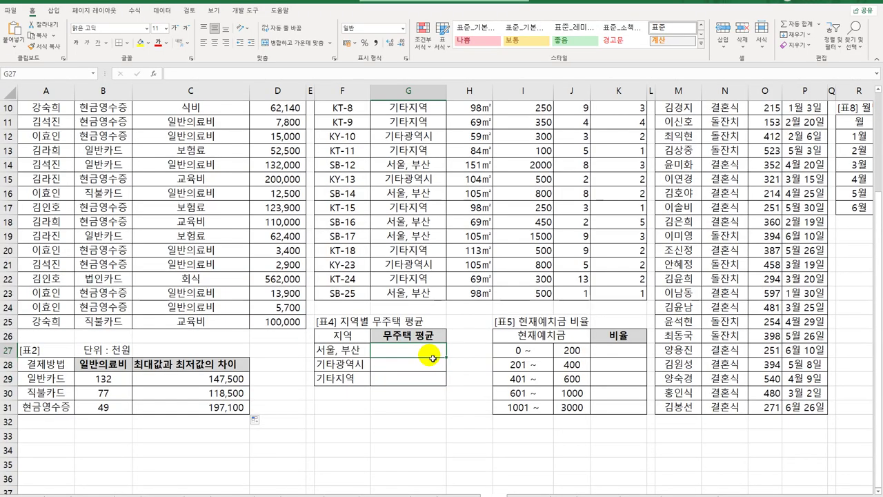
text(=av)
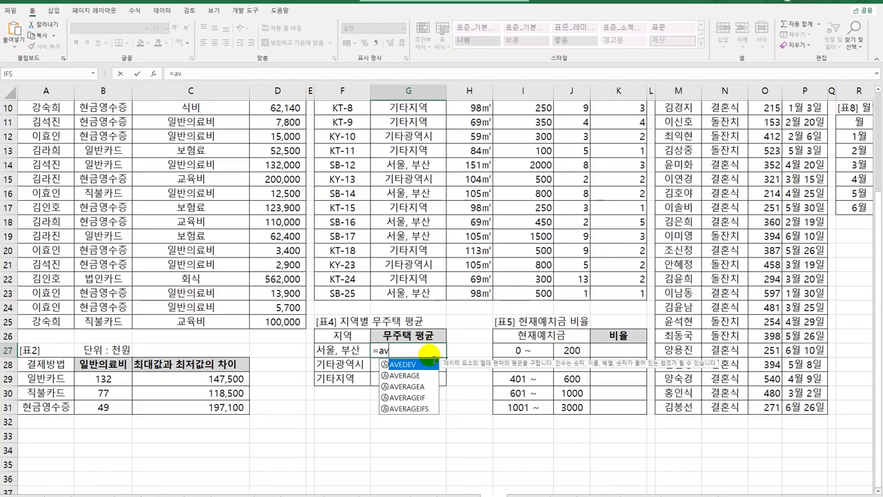
key(Down)
key(Tab)
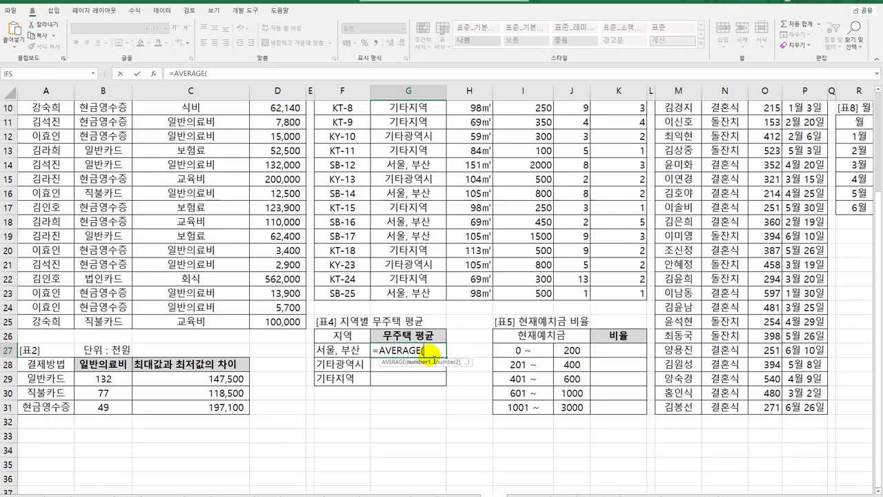
text(IF()
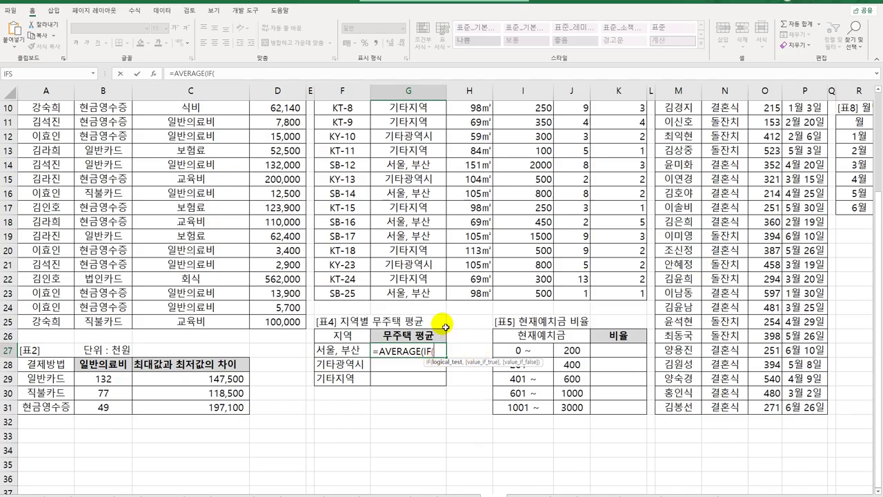
Add the region condition $G$3:$G$23=F27 to the G27 formula, followed by a comma for the next argument.
scroll(430, 208, up, 3)
drag(437, 326, 422, 418)
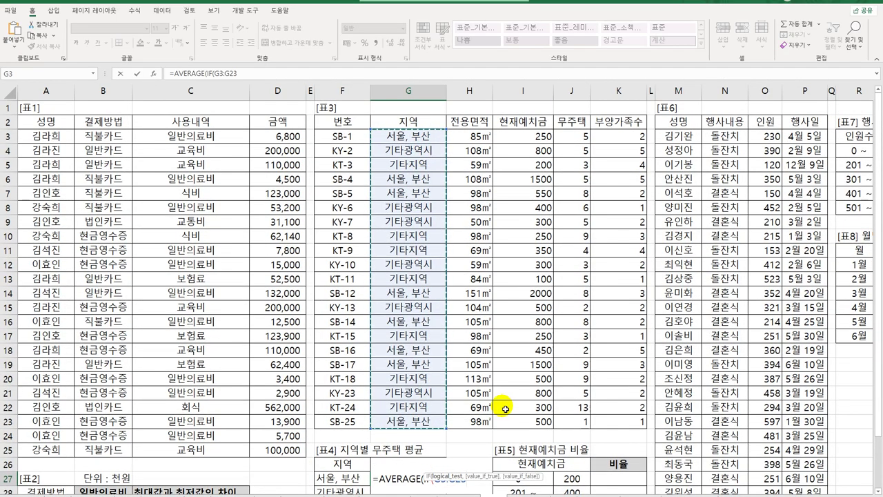
key(F4)
scroll(505, 411, down, 3)
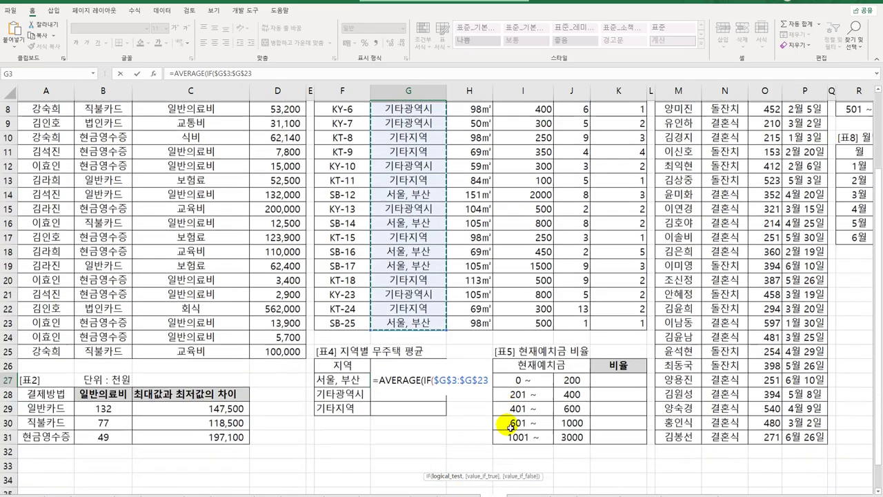
text(=)
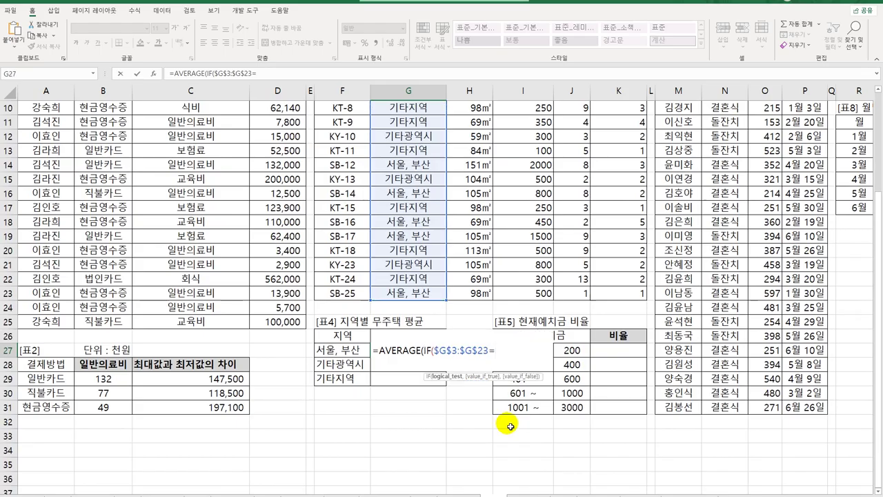
click(351, 352)
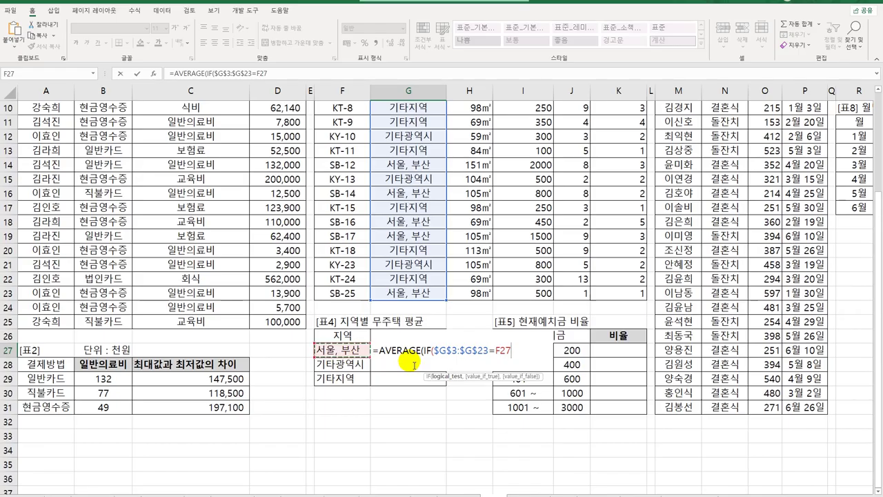
text(,)
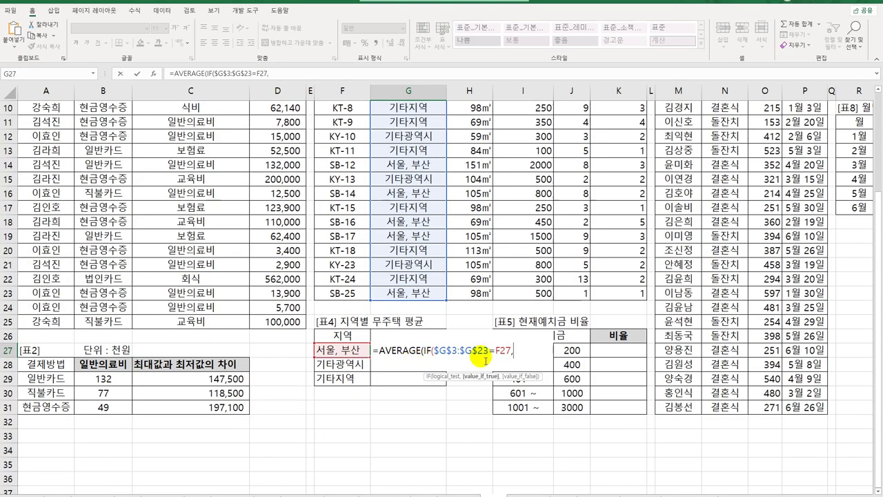
Add the absolute 무주택 range $J$3:$J$23, close both brackets, and enter the G27 formula as an array formula.
scroll(504, 339, up, 3)
drag(571, 143, 587, 420)
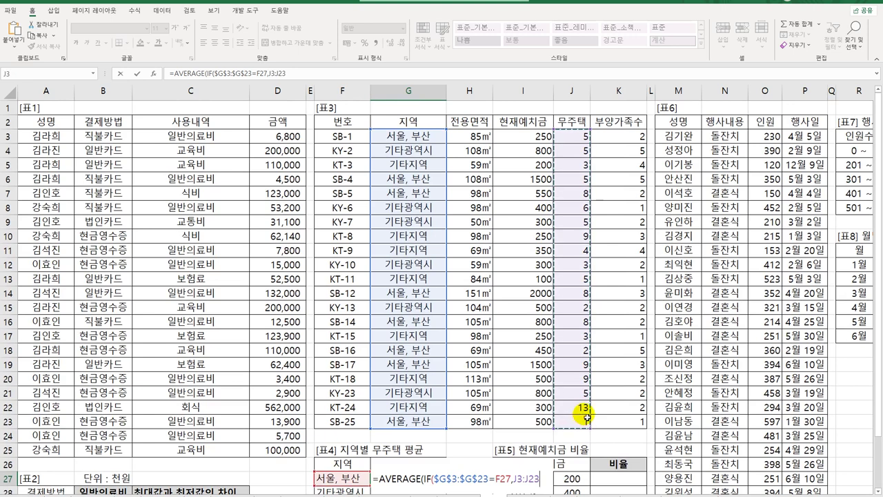
key(F4)
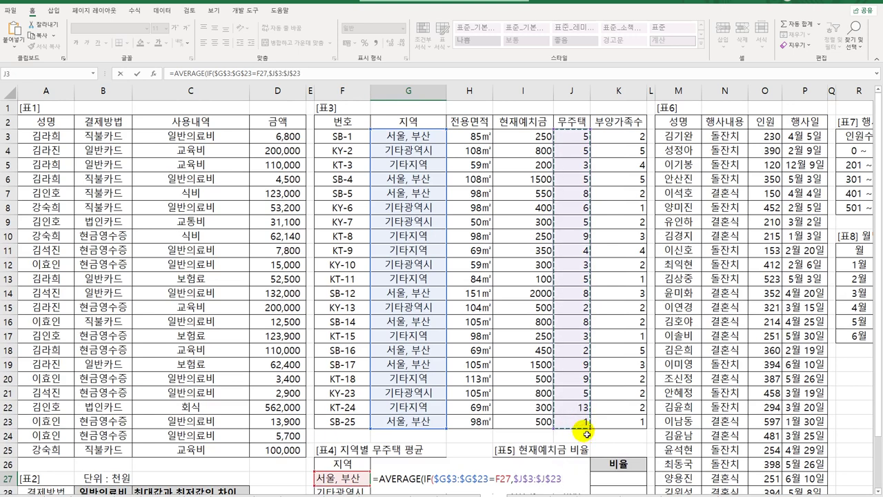
text()))
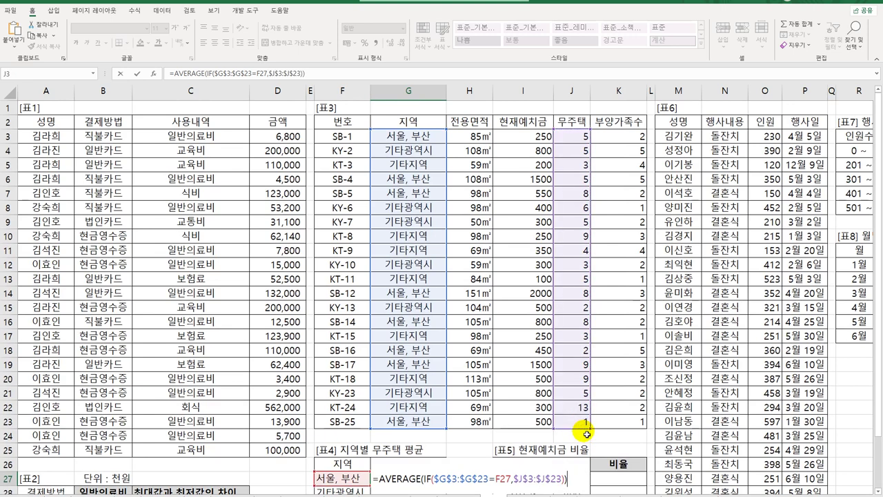
key(ctrl+shift+Return)
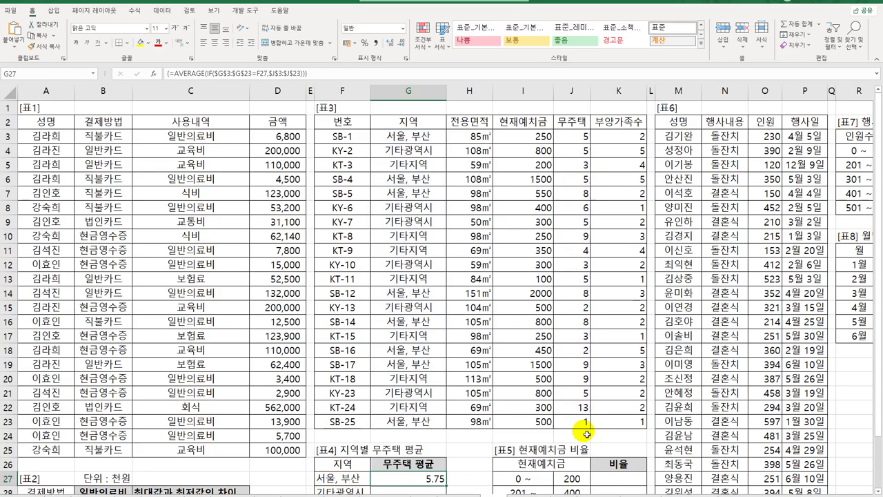
scroll(538, 411, down, 3)
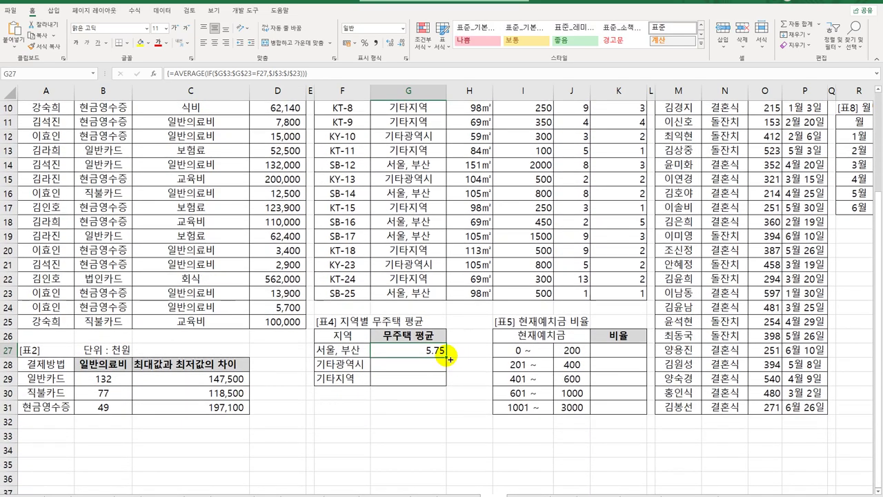
Fill the 무주택 평균 formula from G27 down to G29, and start wrapping the G27 formula in REPT(.
drag(446, 357, 449, 388)
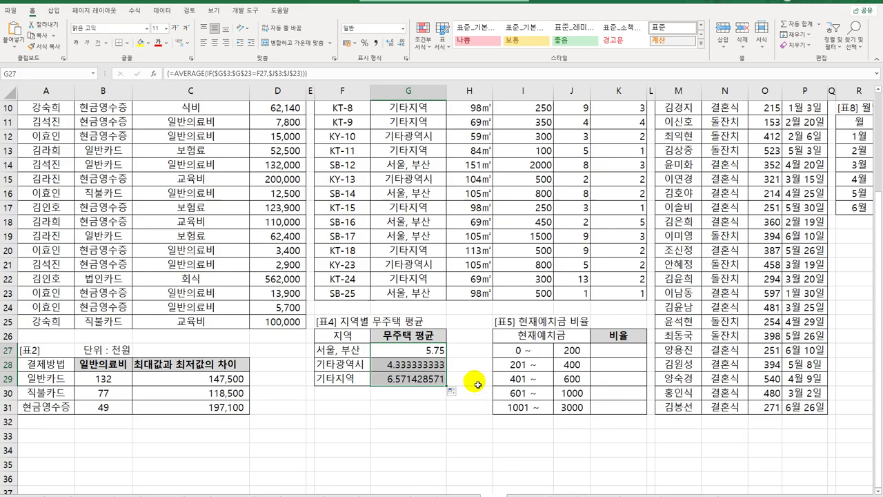
click(430, 353)
double_click(381, 355)
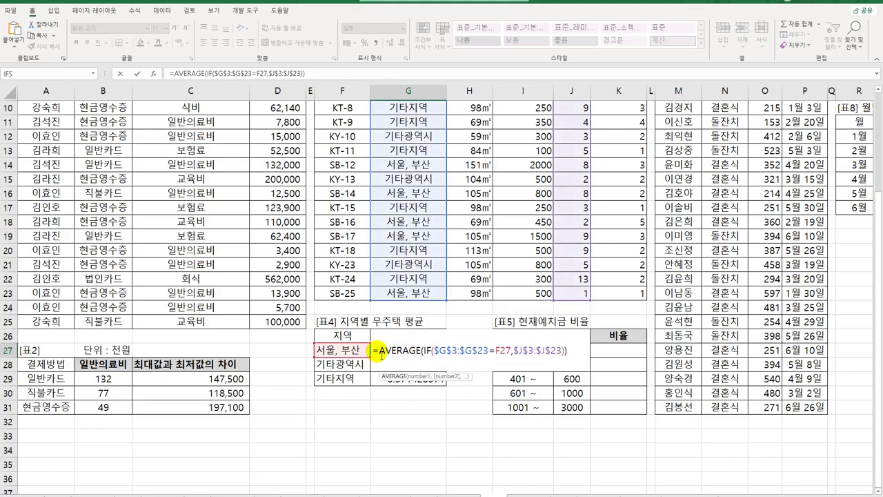
click(421, 353)
text(rept)
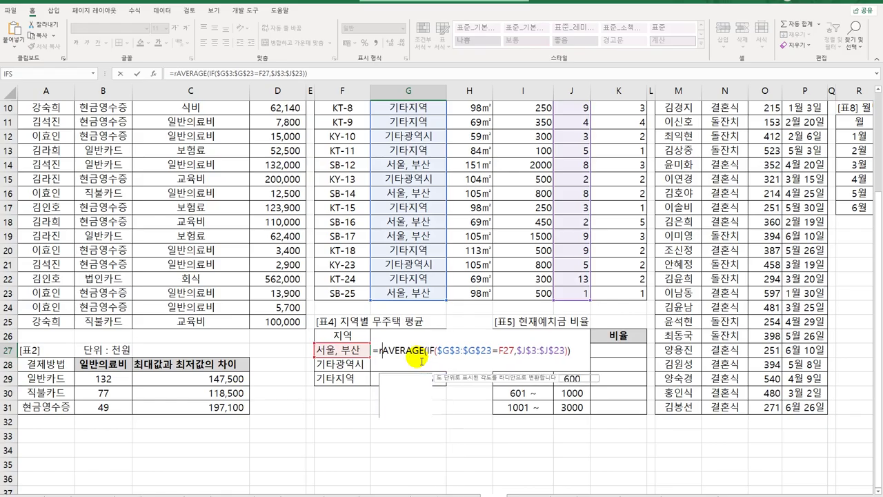
key(Tab)
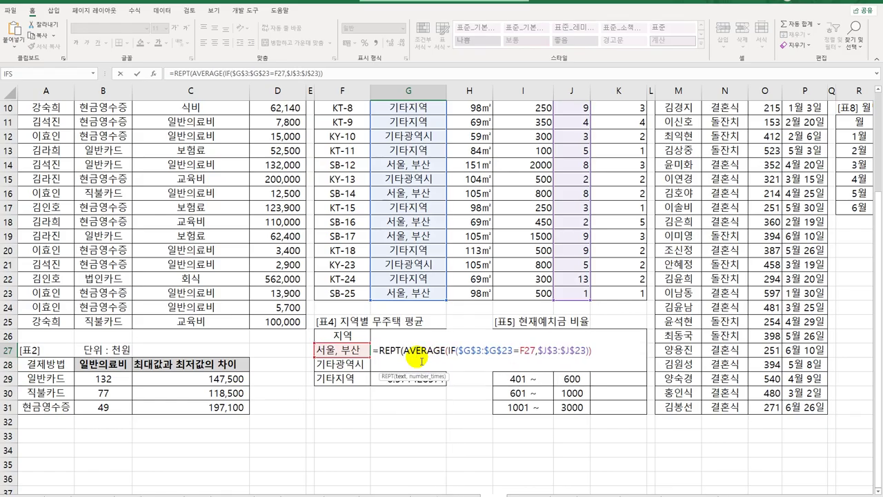
Insert the filled square symbol "■" in quotes as REPT's text argument, followed by a comma before AVERAGE.
text(")
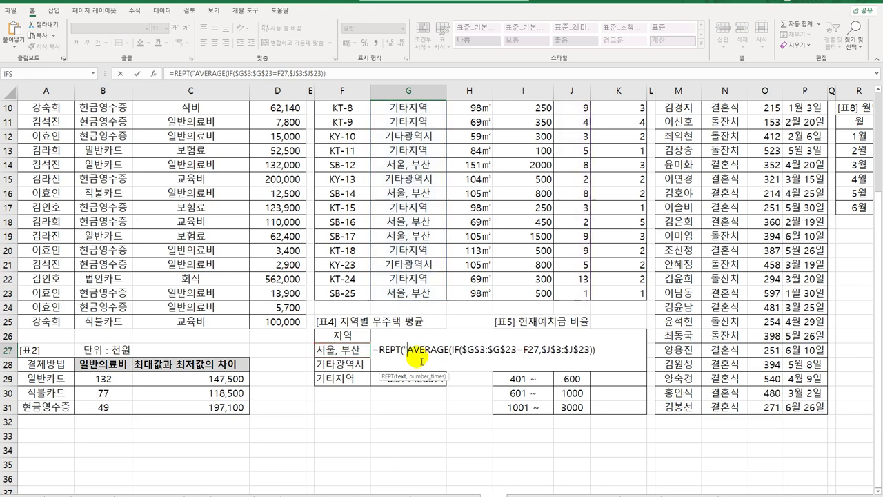
text(a)
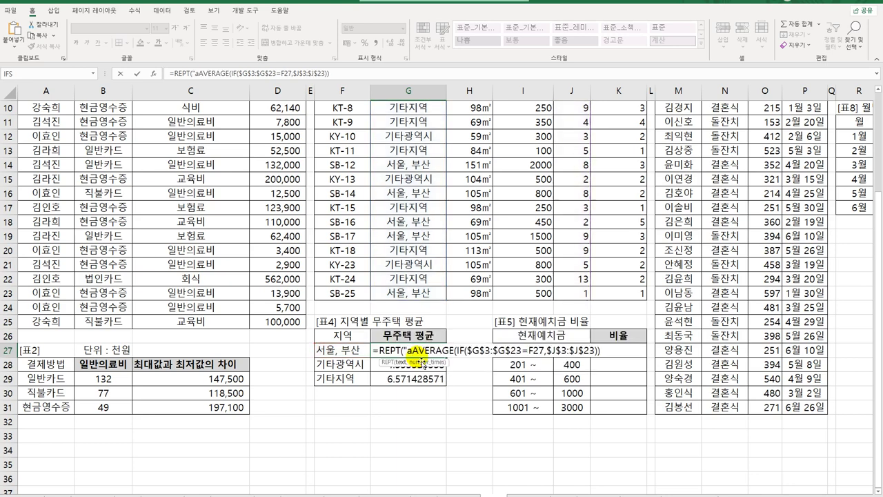
key(BackSpace)
text(ㅁ)
key(Hangul_Hanja)
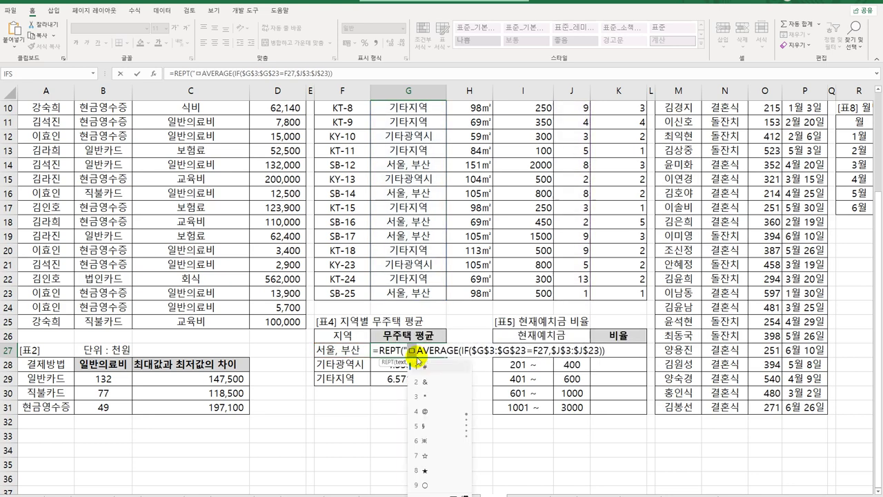
click(463, 493)
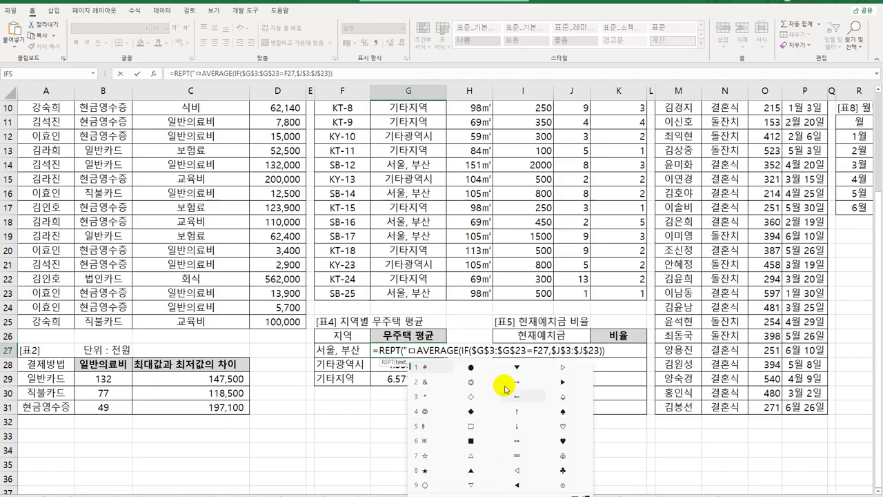
click(472, 441)
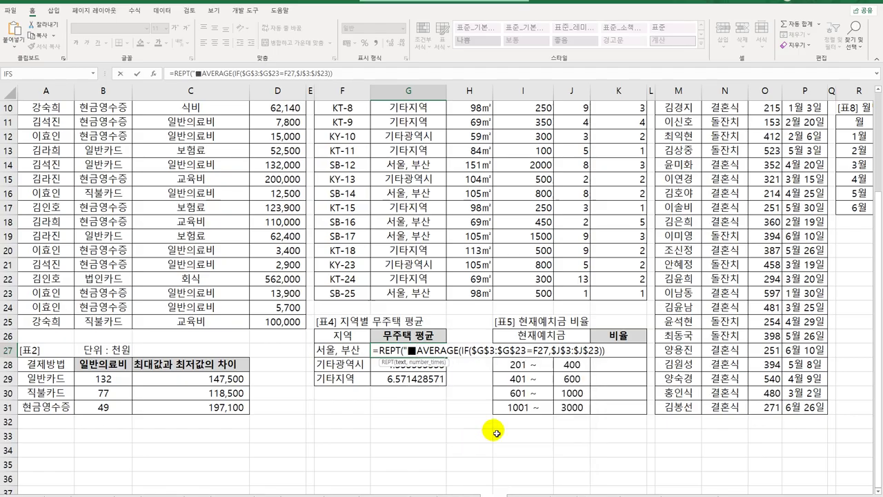
text(",)
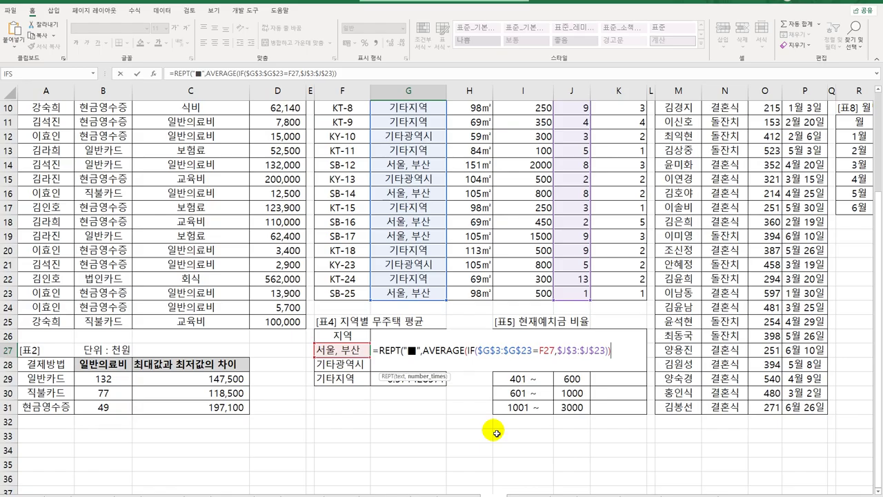
Close the REPT bracket, enter G27 as an array formula, and fill it down to G29.
text())
key(ctrl+shift+Return)
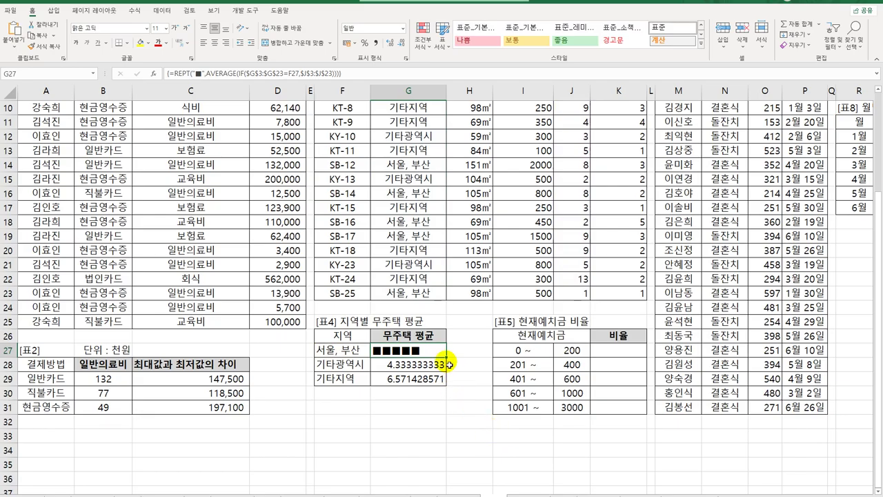
drag(446, 356, 446, 379)
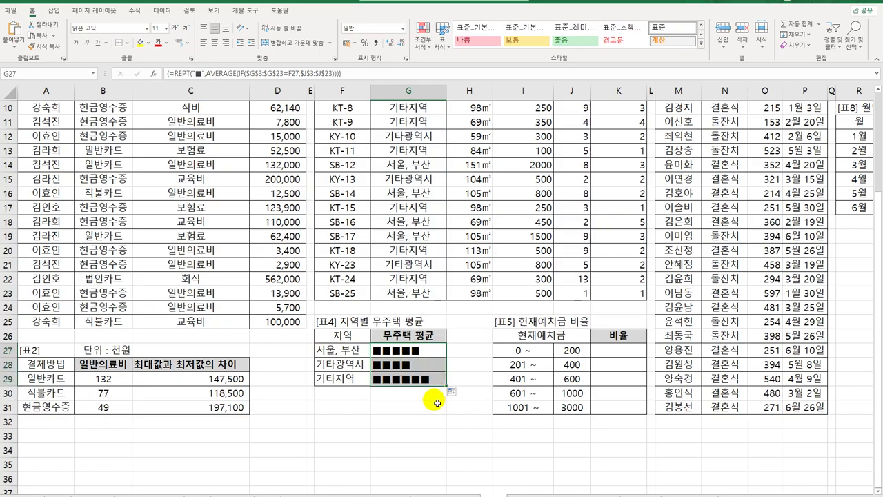
click(415, 352)
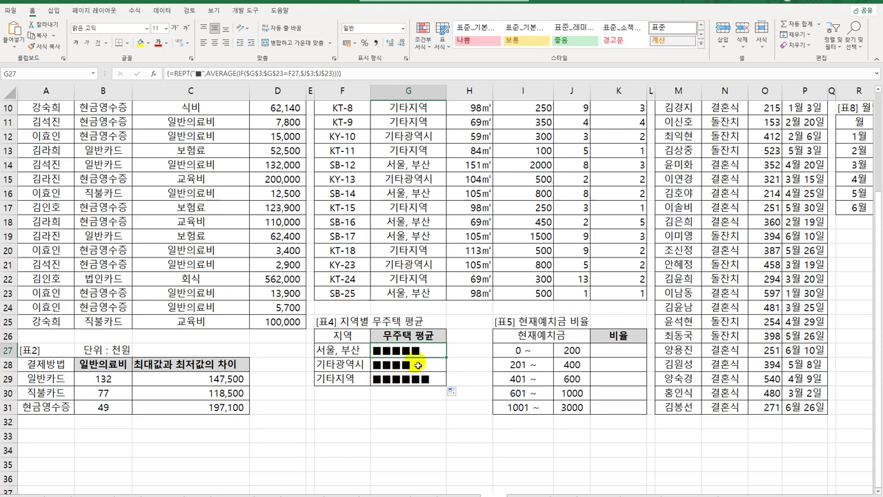
Examine the empty 비율 cells of 표5 and the 현재예치금 column of 표3.
click(617, 352)
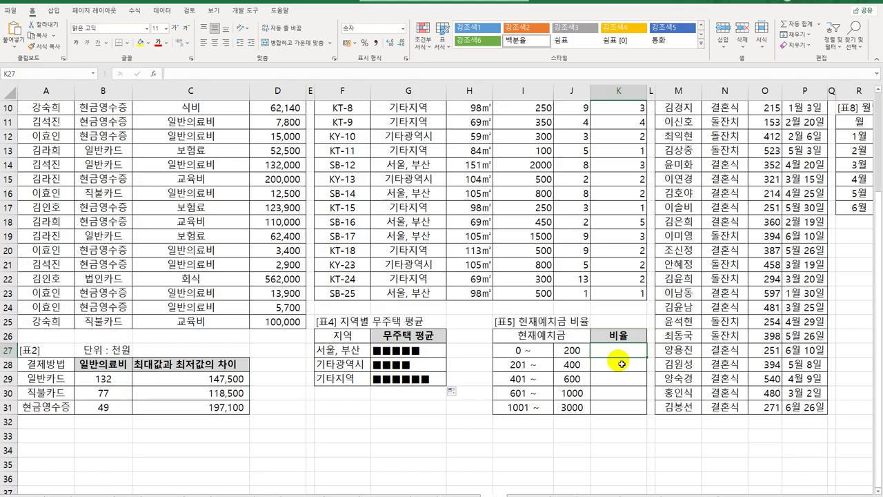
scroll(608, 290, up, 3)
click(526, 138)
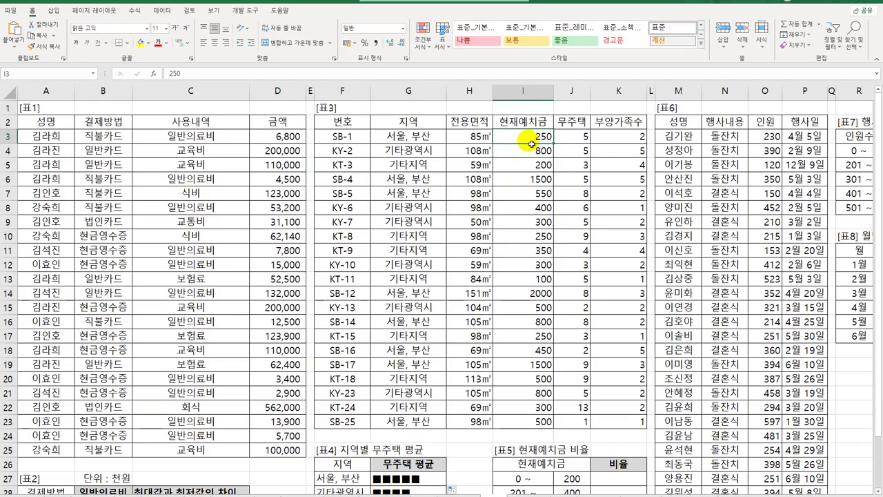
scroll(545, 207, down, 3)
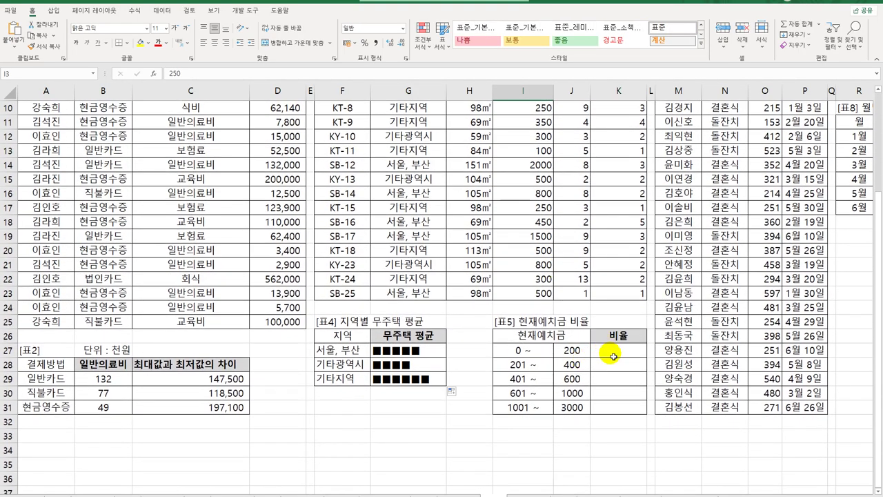
drag(604, 351, 620, 407)
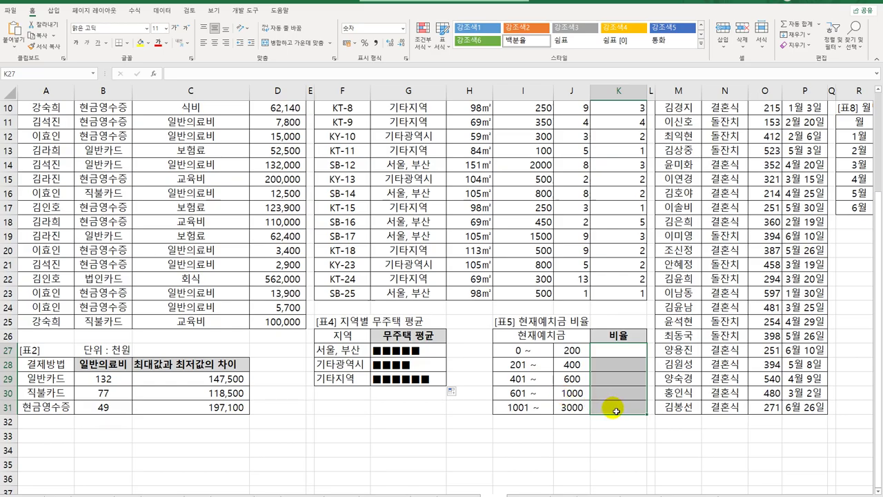
click(617, 348)
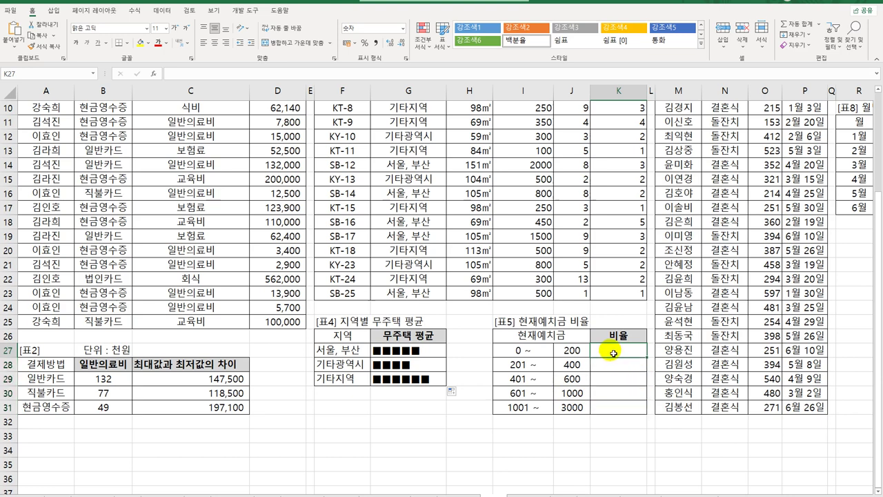
drag(611, 349, 614, 409)
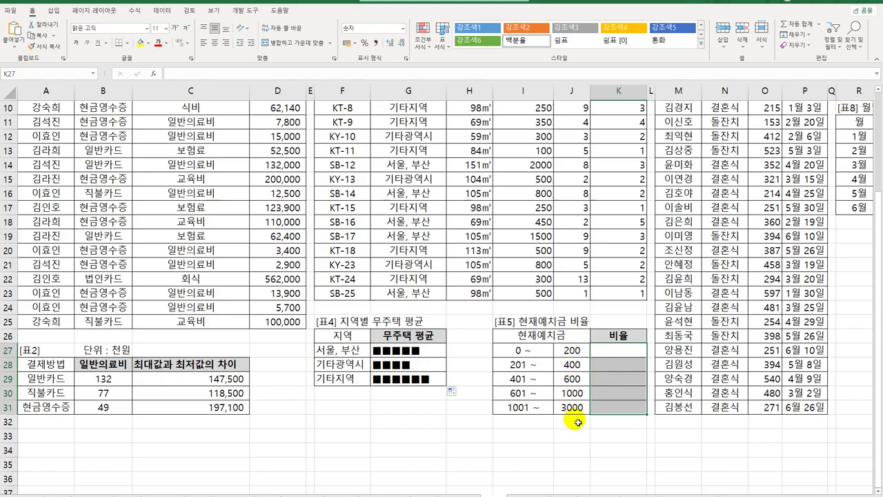
Compare the lower and upper 현재예치금 limits in 표5 with the 현재예치금 values in 표3.
drag(535, 350, 525, 406)
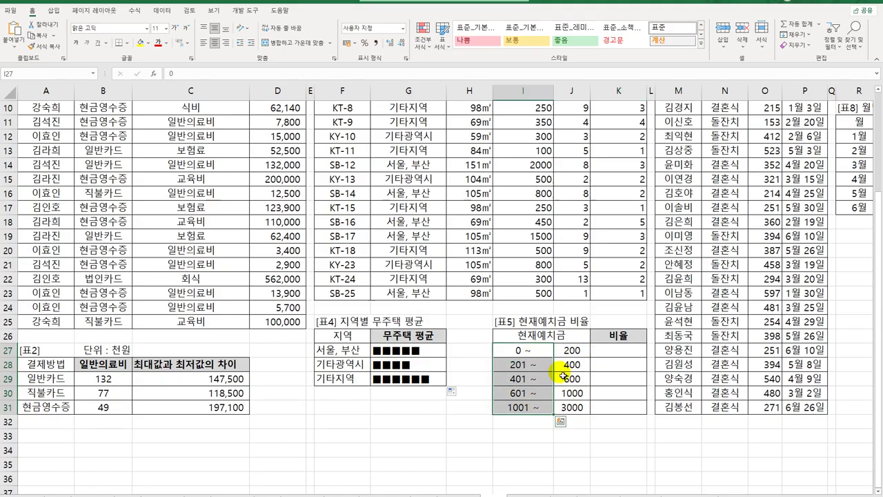
drag(574, 349, 580, 409)
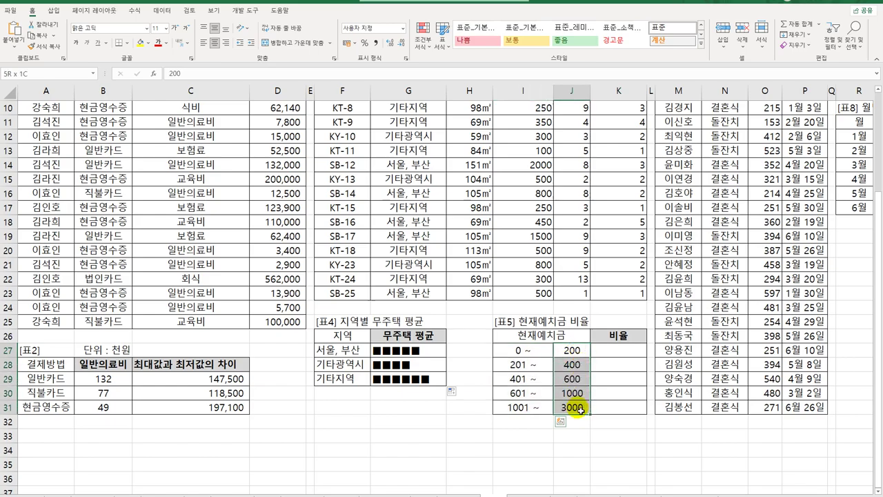
click(611, 351)
scroll(607, 369, up, 3)
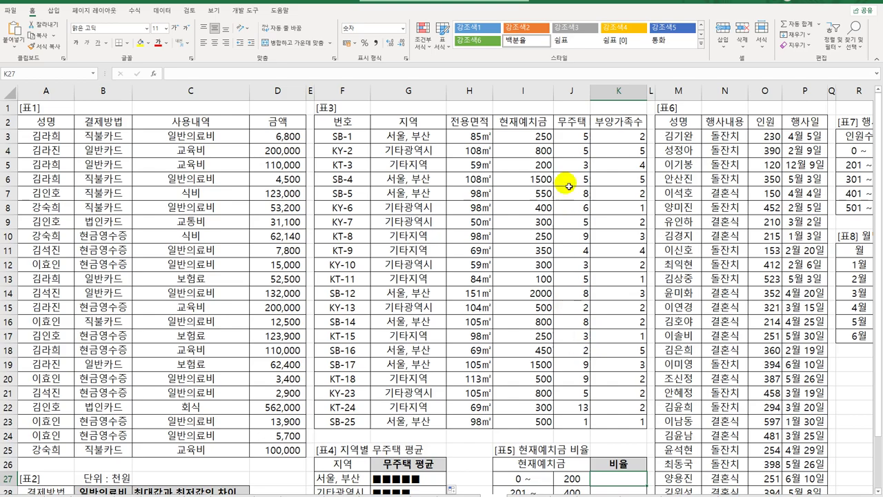
click(537, 136)
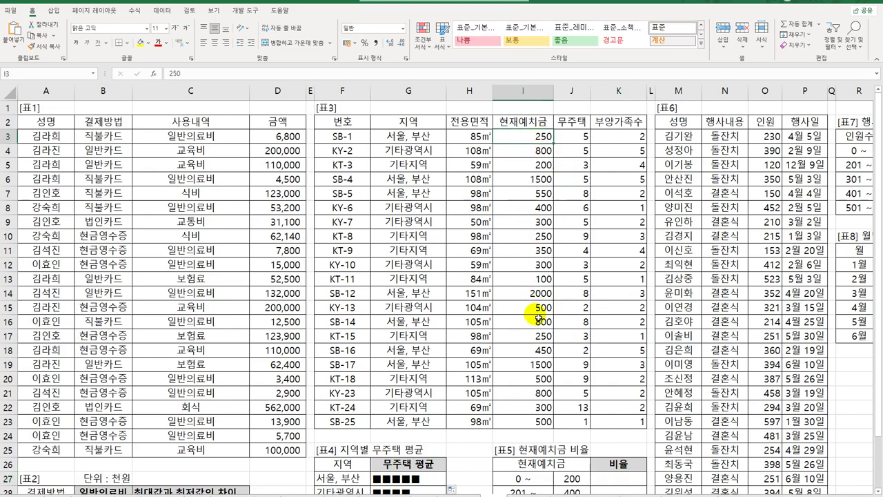
click(542, 281)
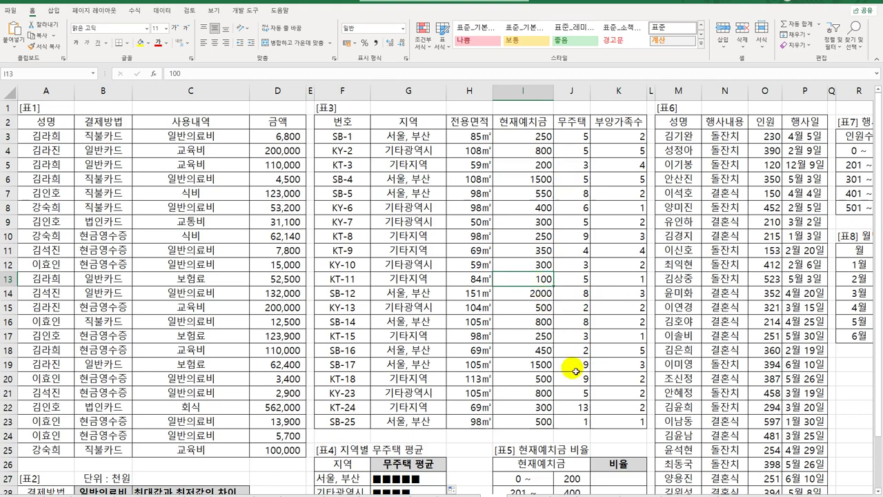
click(576, 478)
scroll(572, 375, down, 3)
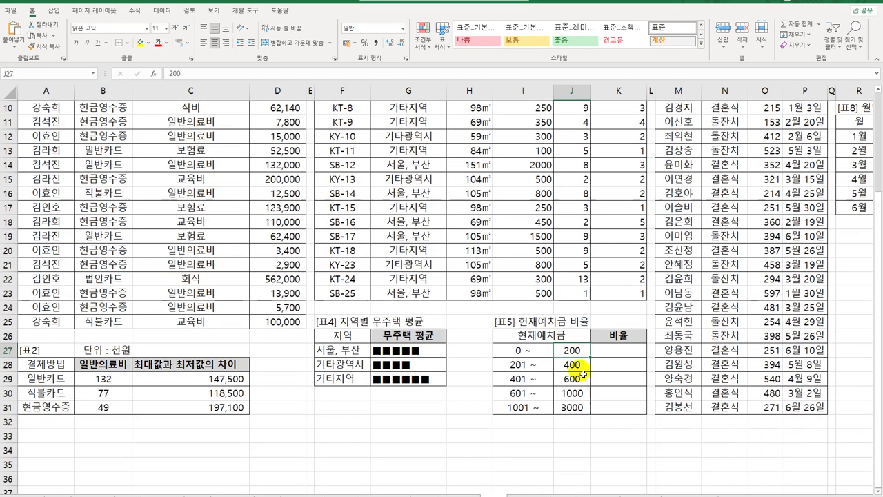
scroll(564, 211, up, 3)
click(543, 138)
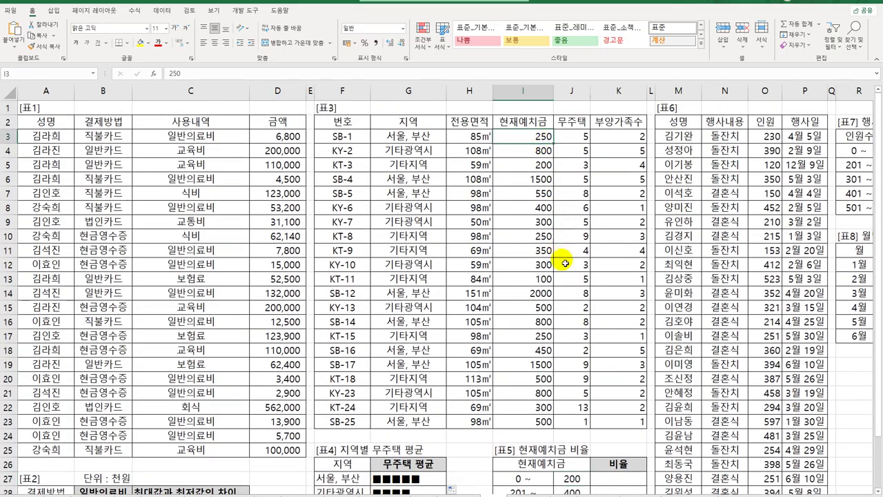
scroll(566, 279, down, 3)
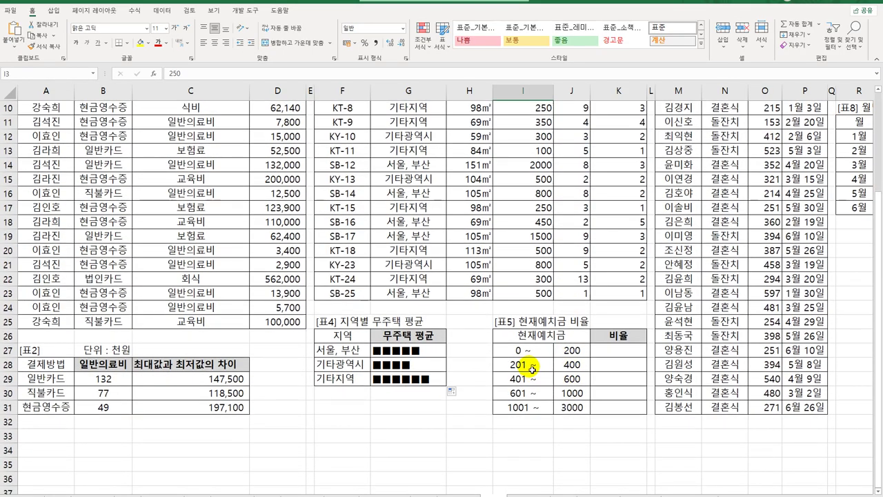
drag(523, 366, 575, 365)
click(573, 366)
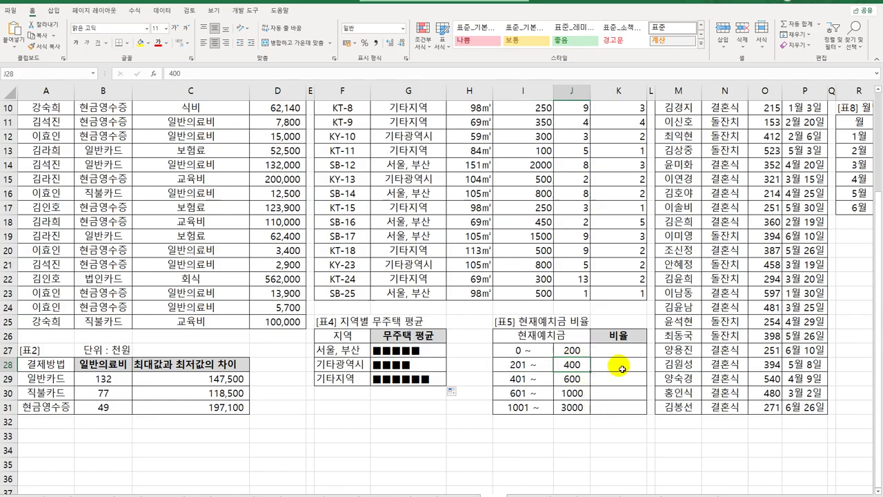
click(611, 351)
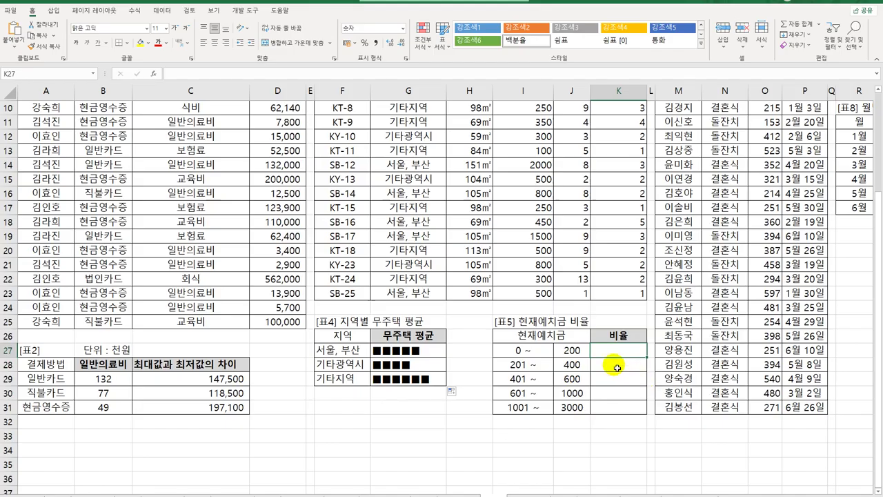
Select K27:K31 and begin the 비율 formula with FREQUENCY, using the 현재예치금 range I3:I23 as the data array.
drag(604, 350, 609, 407)
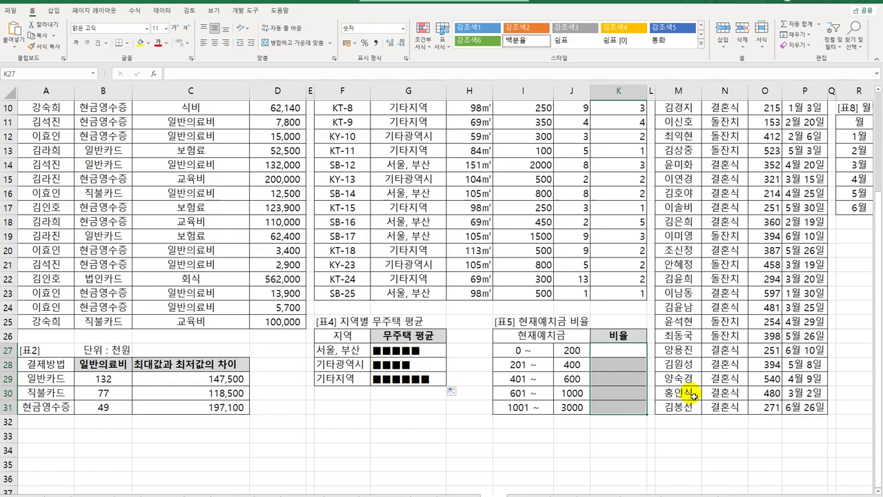
text(=)
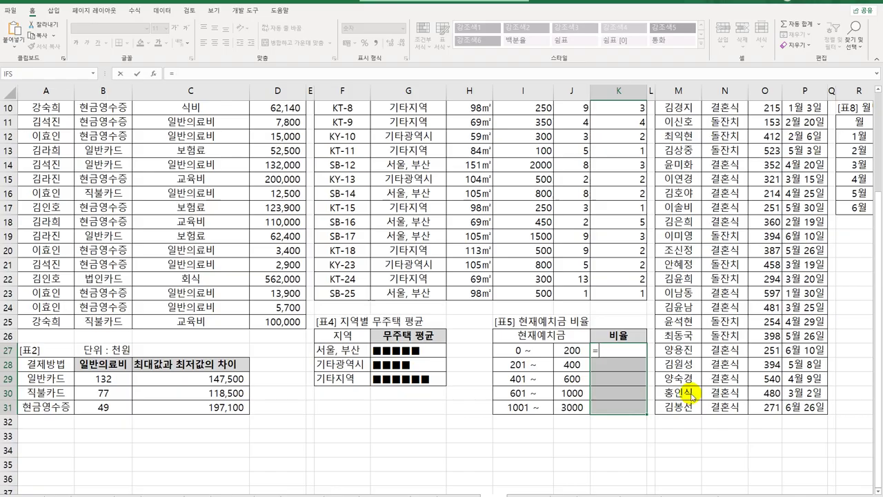
text(fr)
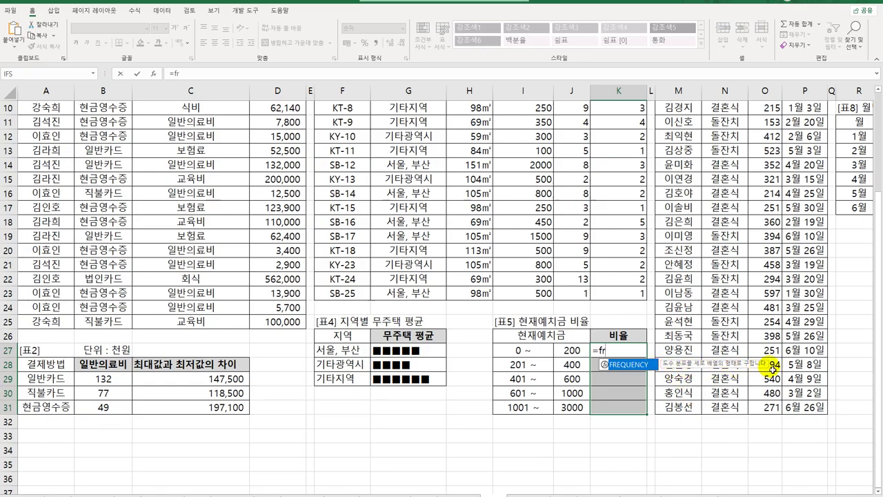
key(Tab)
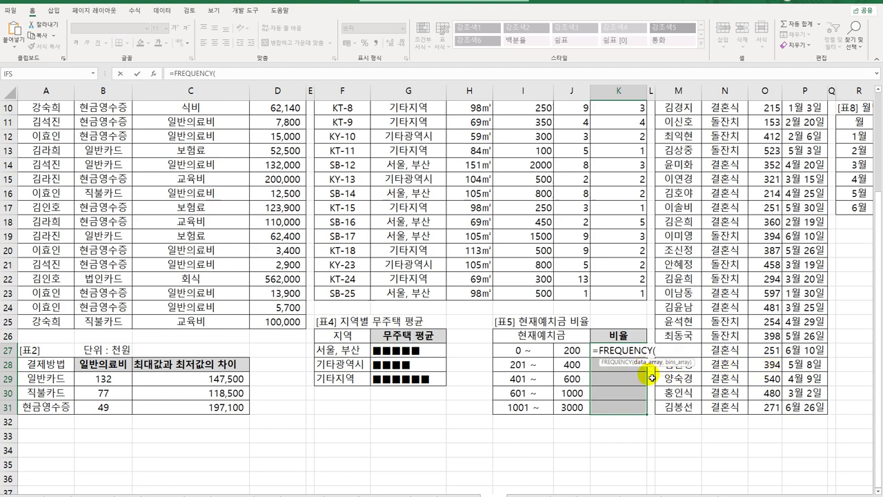
scroll(601, 407, up, 3)
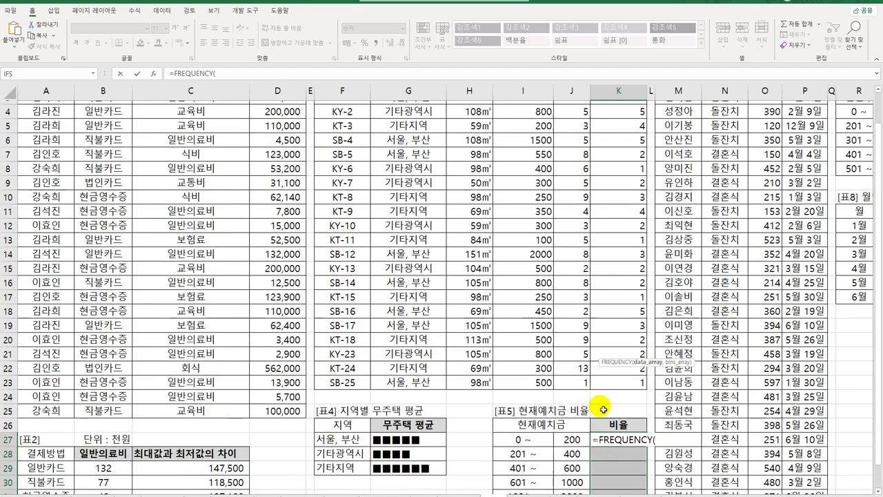
drag(526, 137, 532, 421)
scroll(759, 370, down, 3)
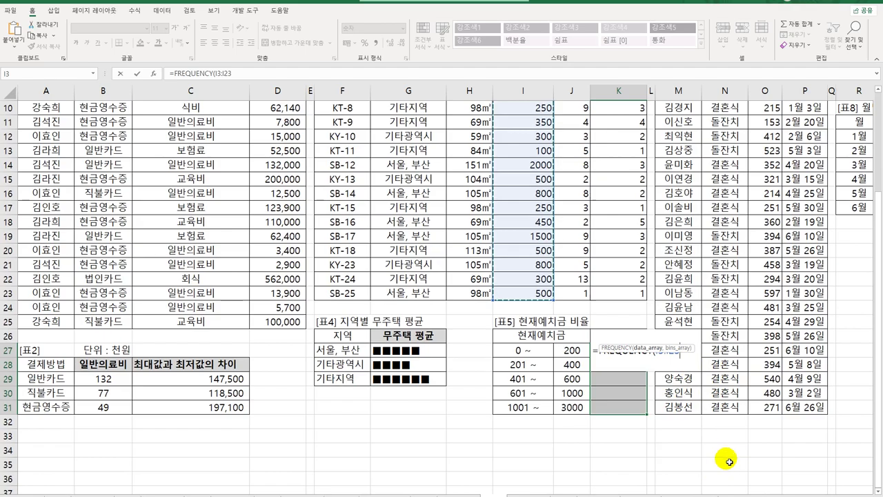
Complete the 비율 FREQUENCY formula with J27:J31 as the bins array and enter it as an array formula in K27:K31.
text(,)
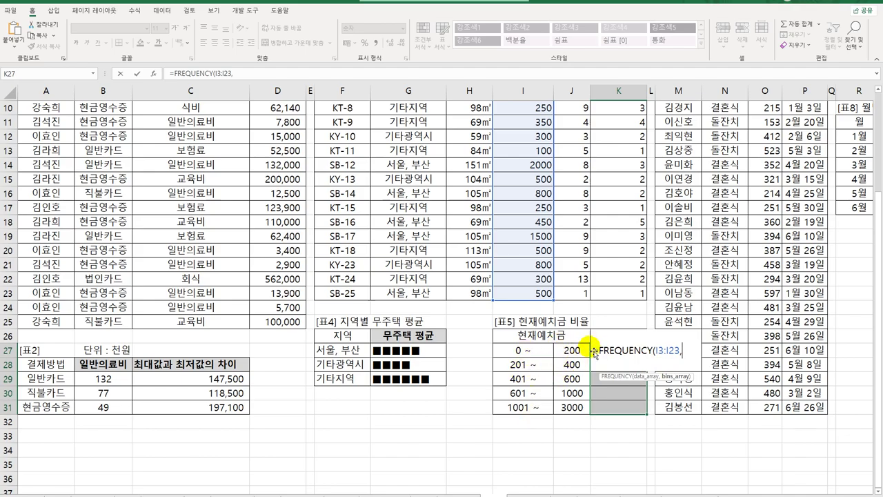
drag(574, 350, 577, 407)
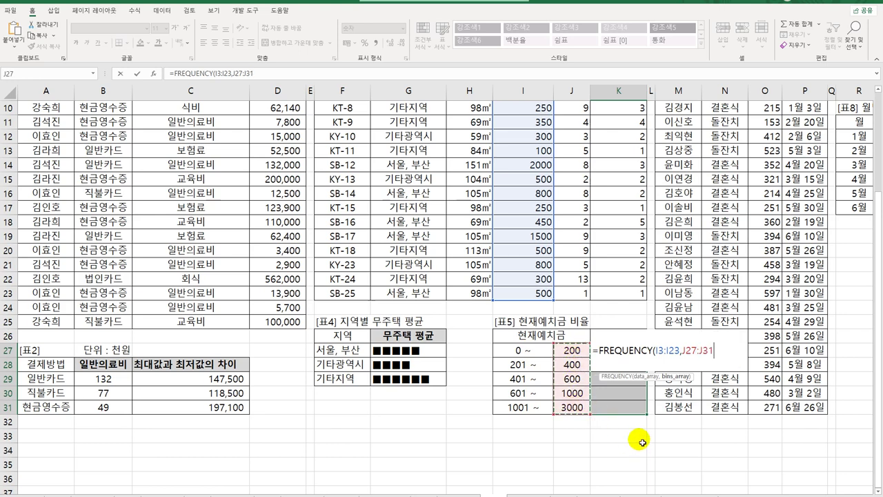
text())
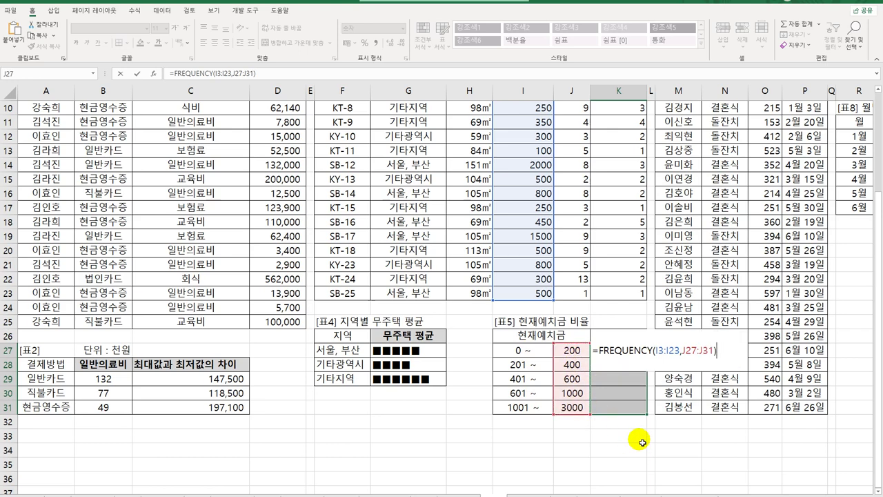
key(ctrl+shift+Return)
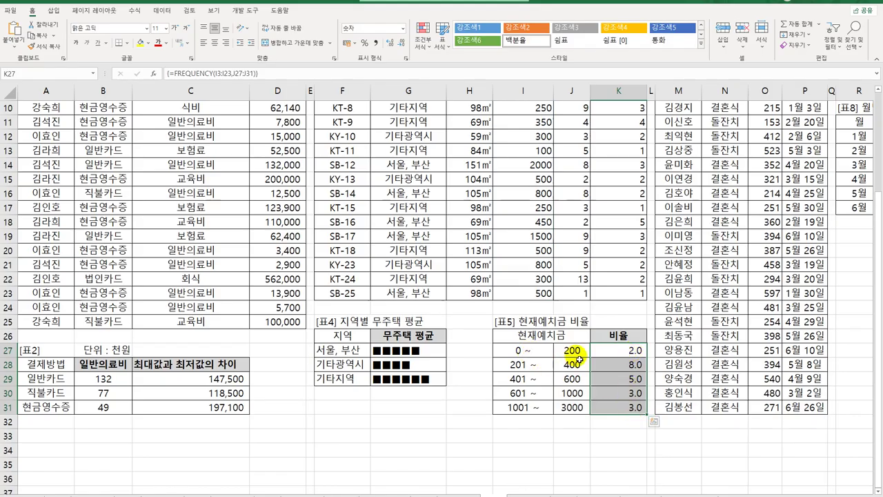
Check the 현재예치금 values in 표3 against the frequencies for the first two ranges of 표5.
scroll(541, 290, up, 3)
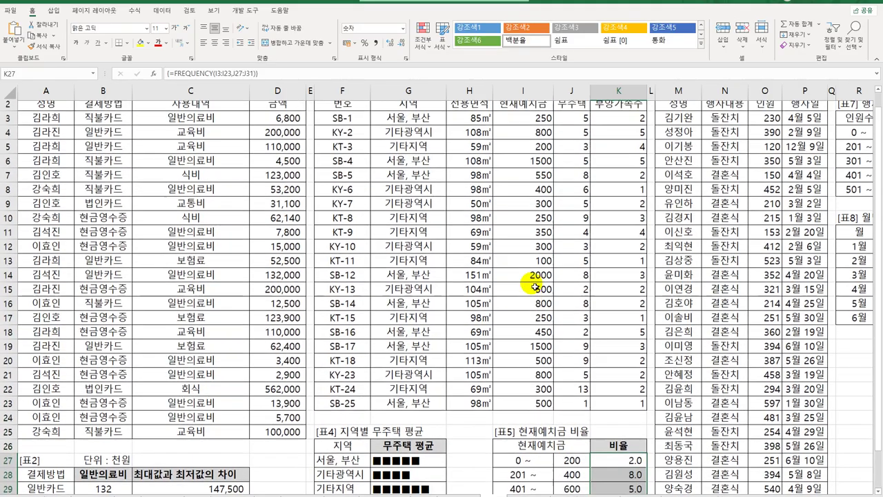
click(538, 281)
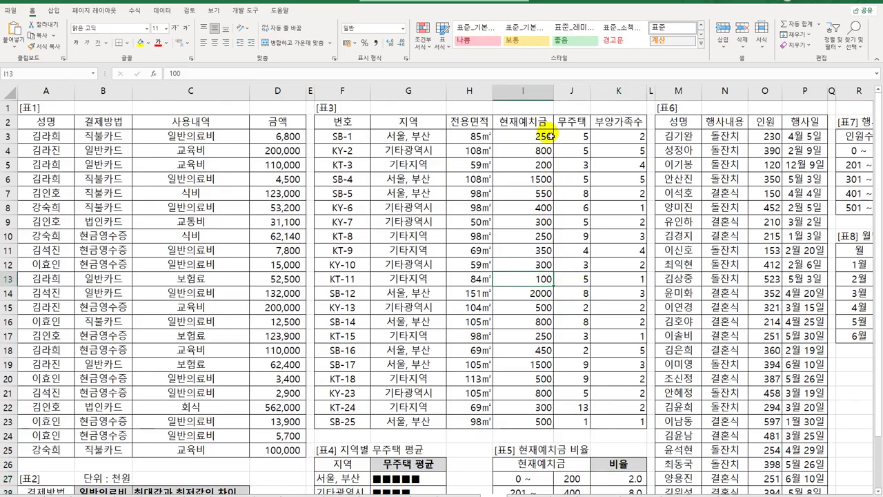
click(541, 167)
scroll(636, 434, down, 3)
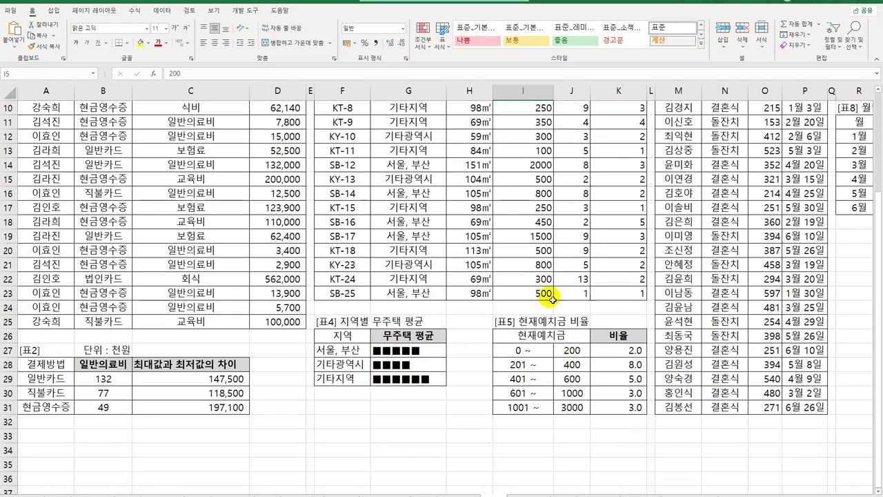
click(545, 279)
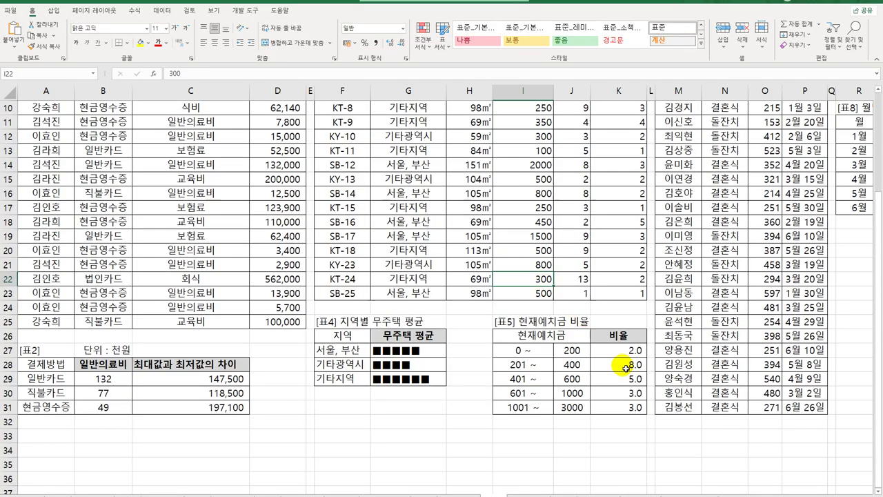
Extend the array formula in K27:K31 to divide the frequencies by COUNT(I3:I23) and multiply by 100.
drag(624, 350, 624, 407)
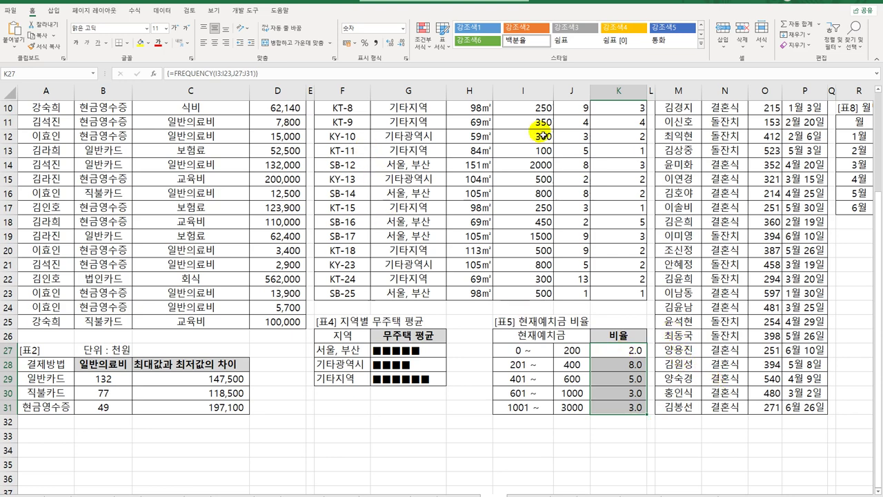
click(421, 76)
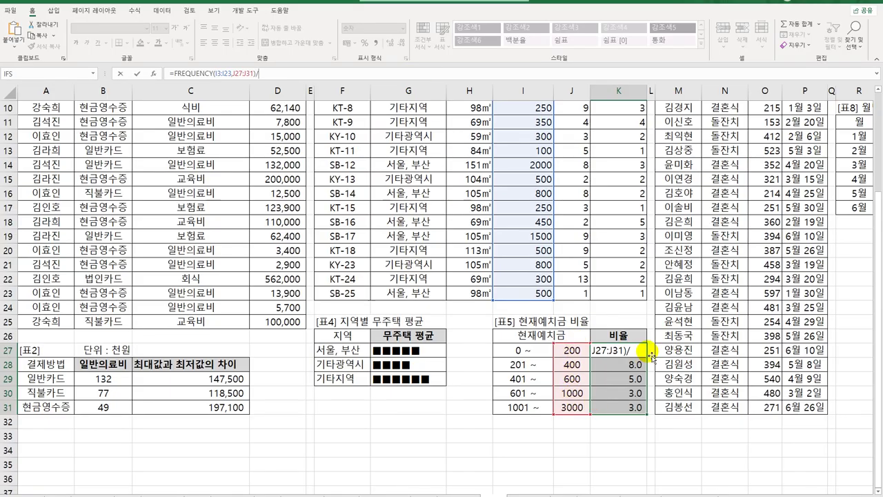
text(/)
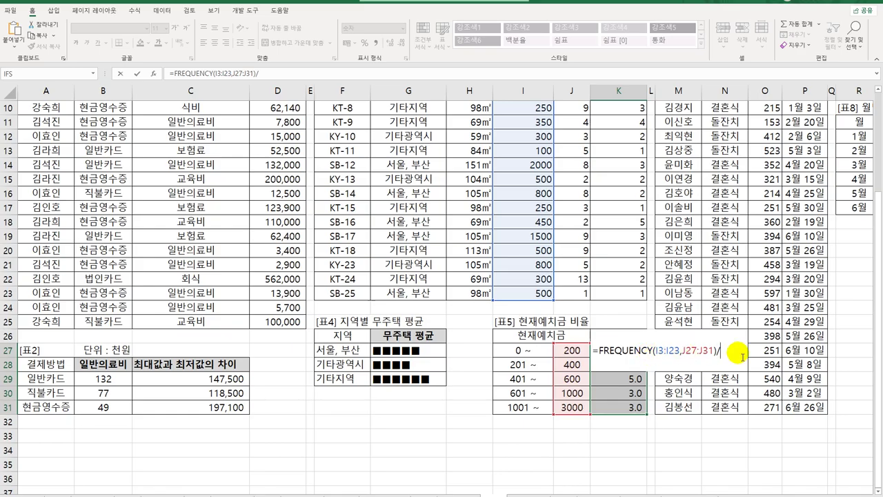
text(COUNT()
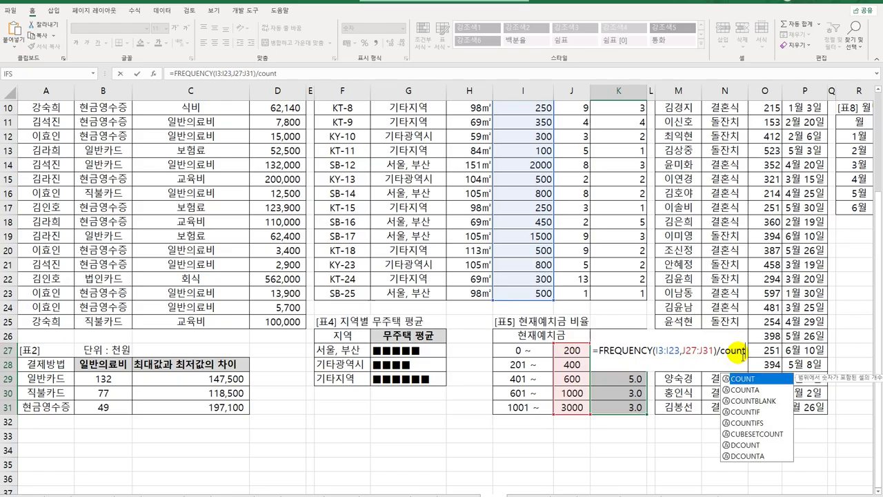
scroll(524, 207, up, 3)
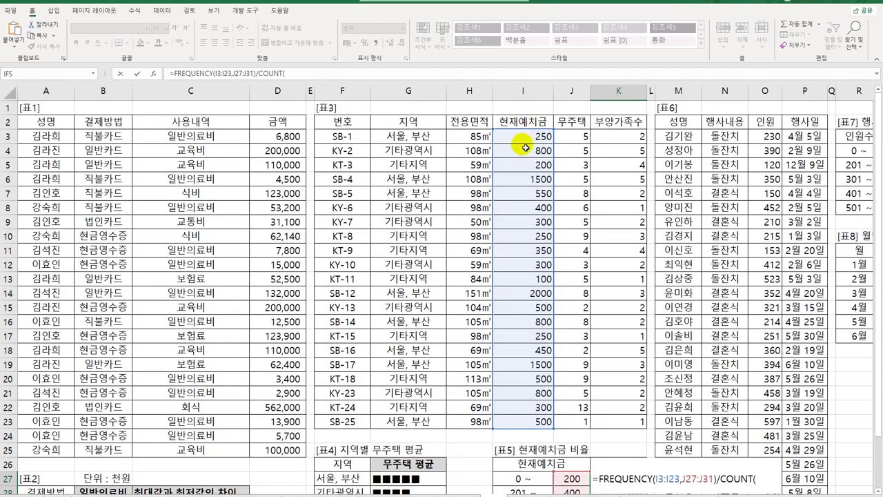
drag(519, 137, 529, 421)
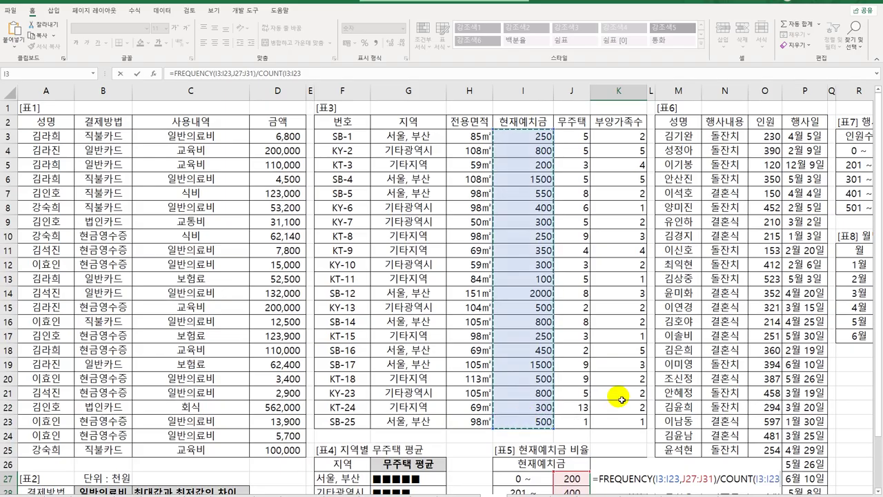
text())
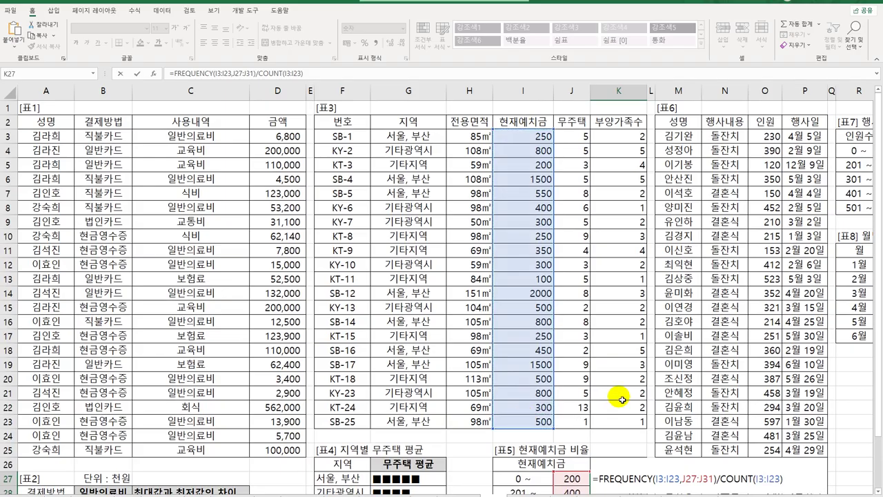
text(*100)
key(ctrl+shift+Return)
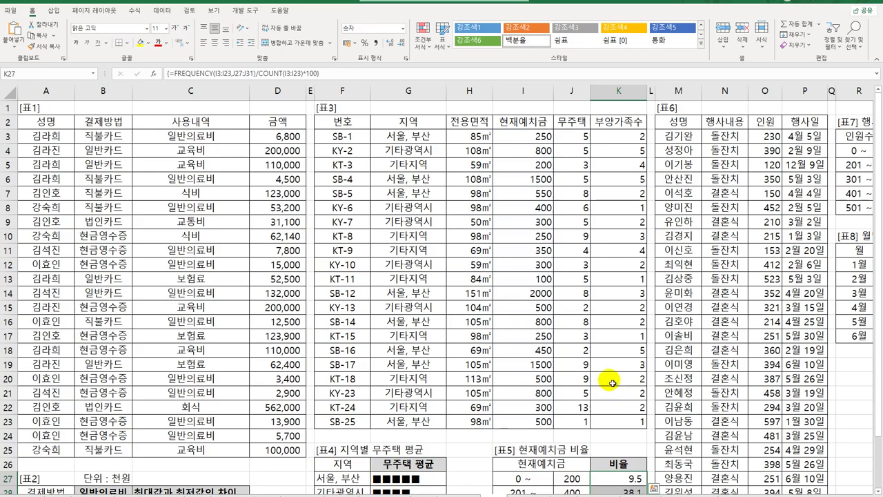
scroll(623, 387, down, 3)
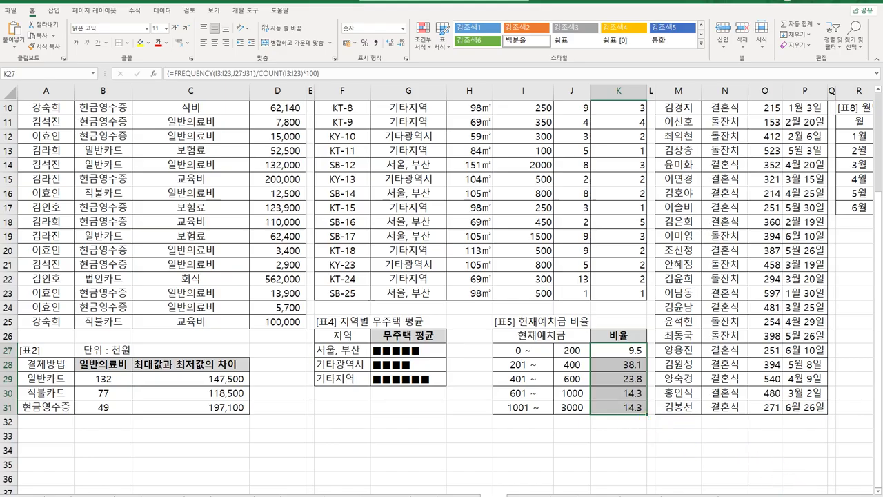
Select the 돈잔치 cells T4:T8 in 표7 and begin a FREQUENCY formula with a nested IF as its data array.
drag(812, 491, 825, 491)
scroll(768, 388, up, 3)
scroll(745, 173, down, 3)
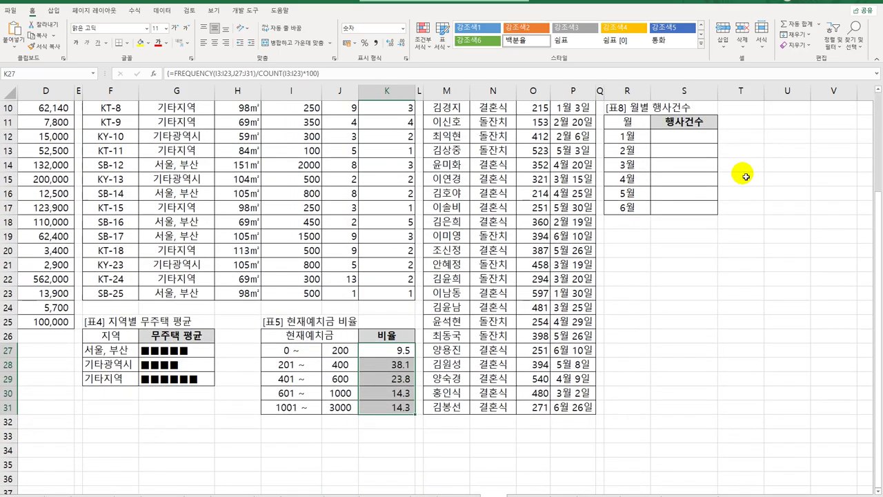
scroll(739, 182, up, 3)
click(747, 158)
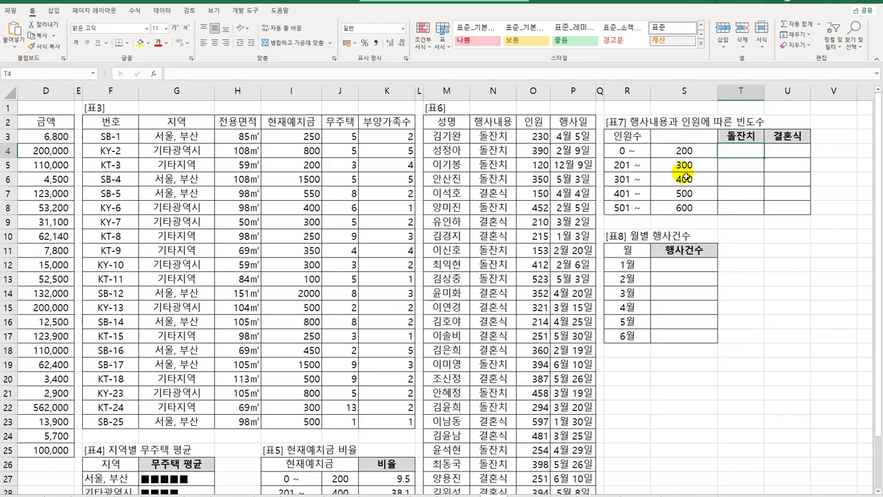
drag(742, 152, 746, 205)
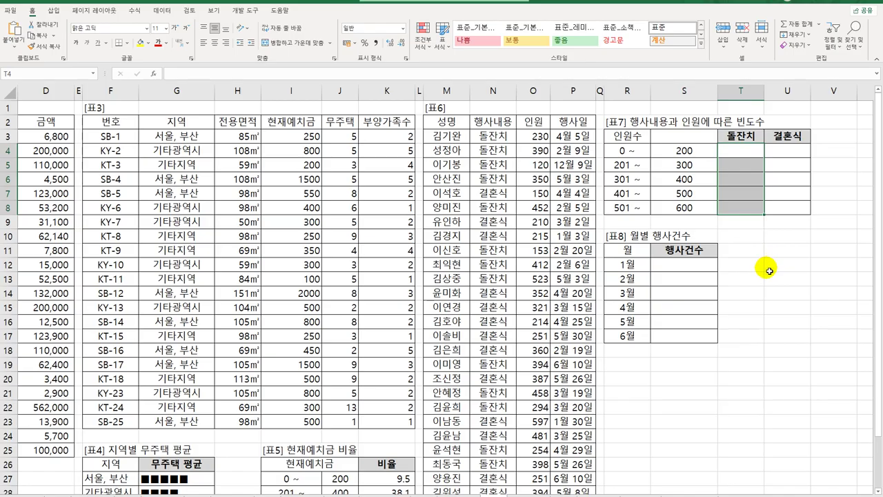
text(=)
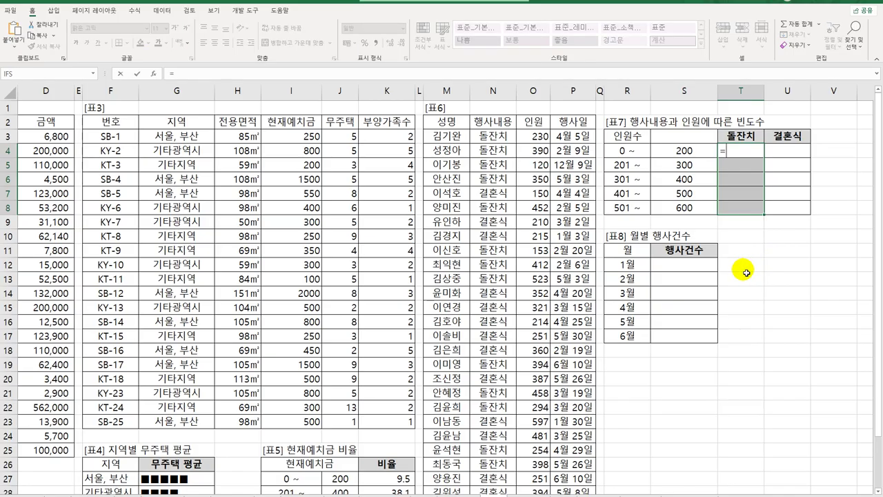
text(fre)
key(Tab)
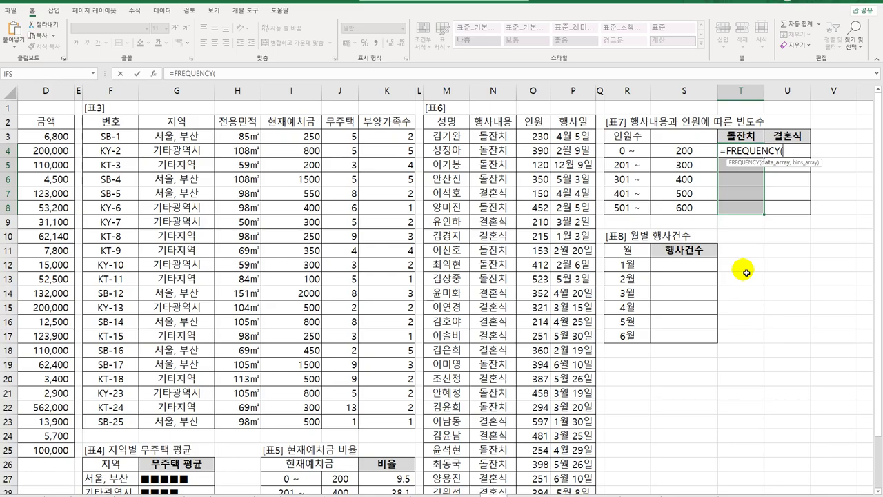
text(IF()
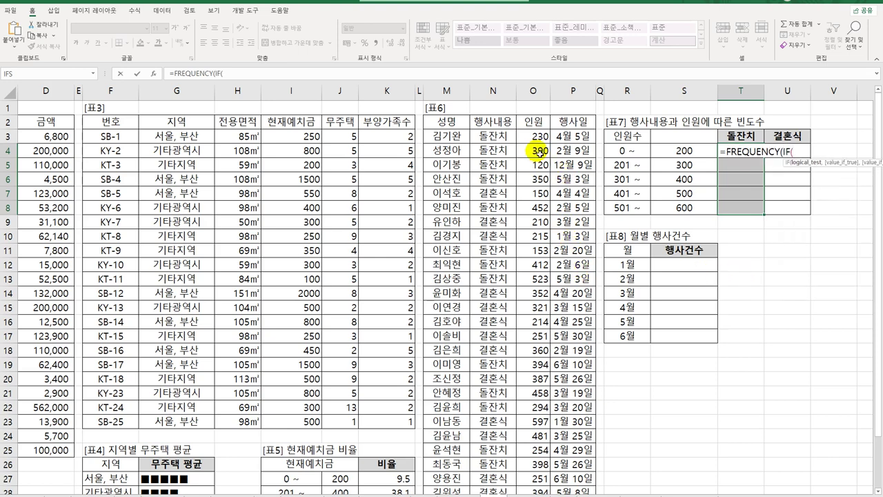
Set the IF condition to compare the absolute 행사내용 range $N$3:$N$31 with the 돌잔치 heading in T3.
drag(495, 137, 498, 465)
scroll(666, 388, up, 2)
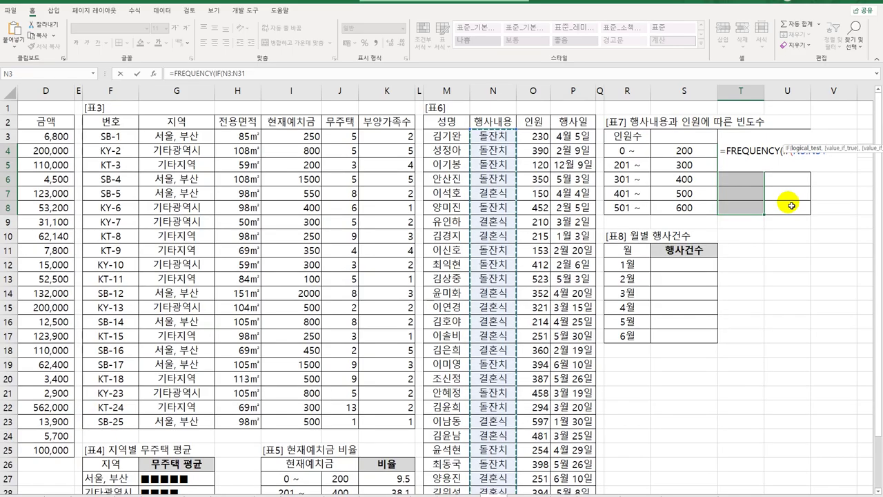
key(F4)
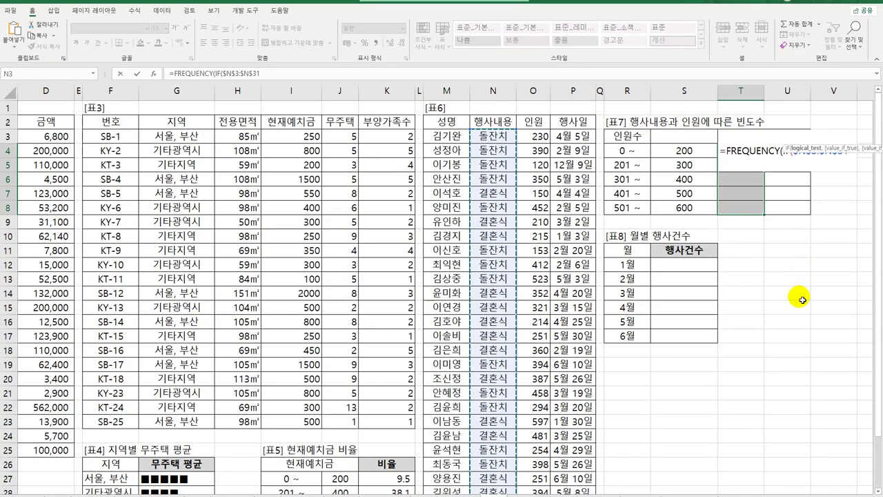
text(=)
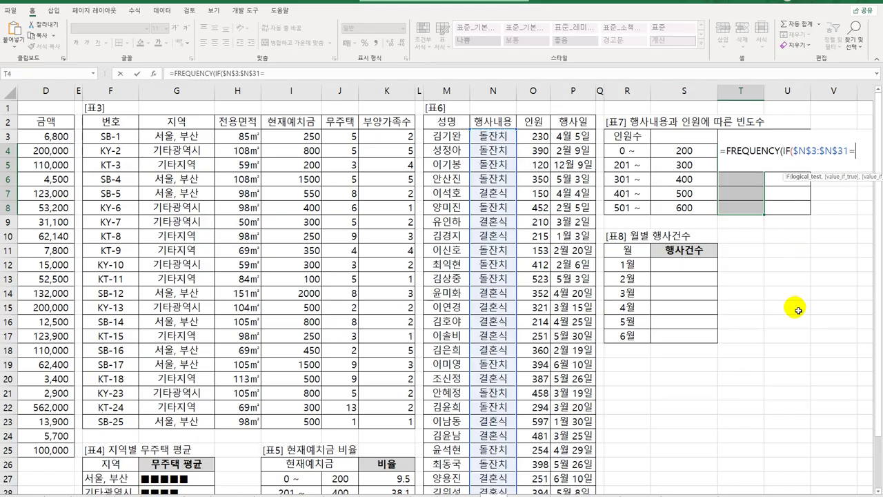
click(740, 109)
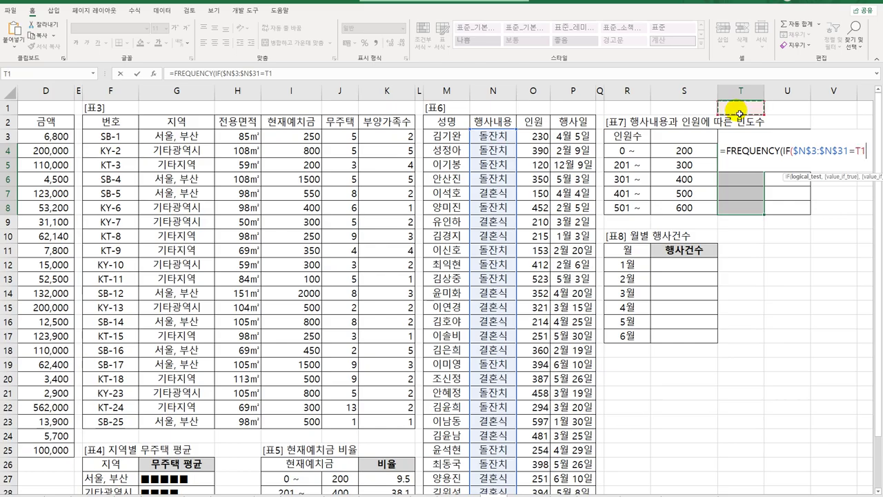
key(Down)
key(Down)
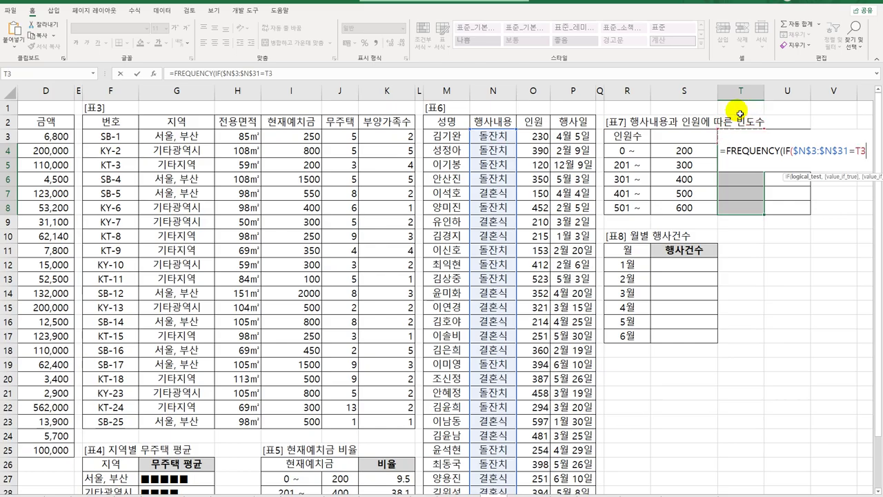
Use the absolute 인원 range $O$3:$O$31 as the IF's true value and close the IF.
text(,)
drag(542, 138, 539, 473)
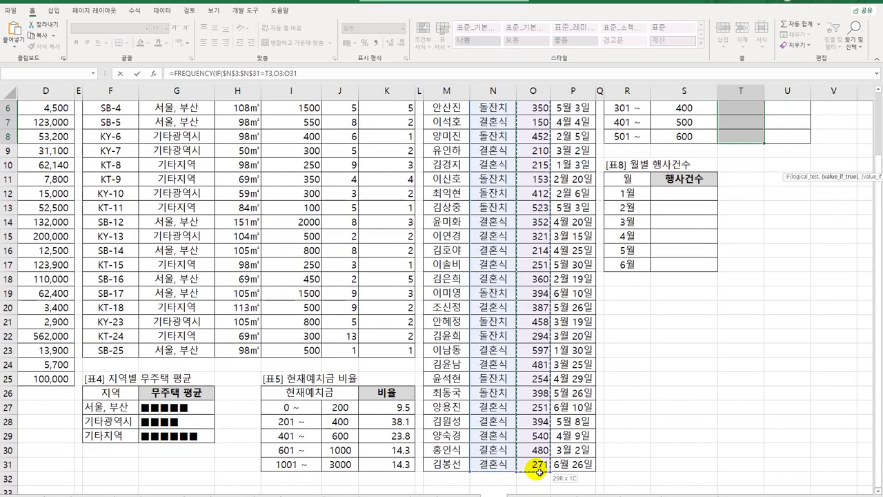
key(F4)
scroll(532, 467, up, 2)
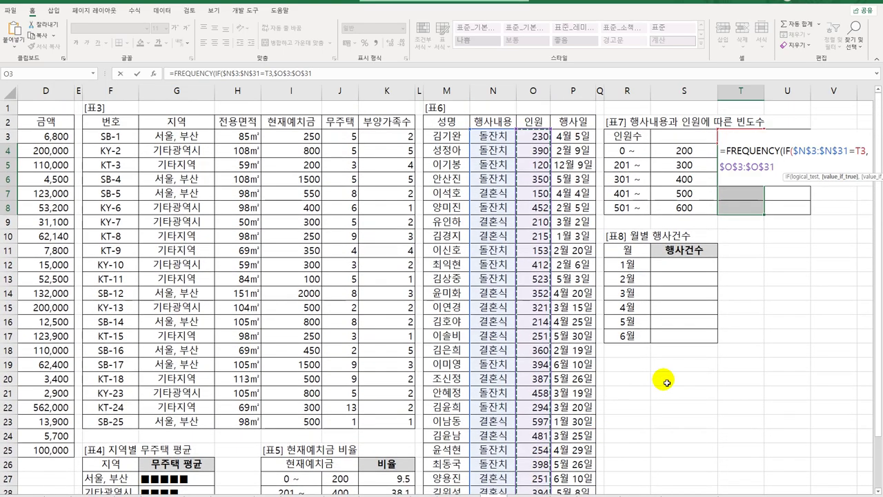
text())
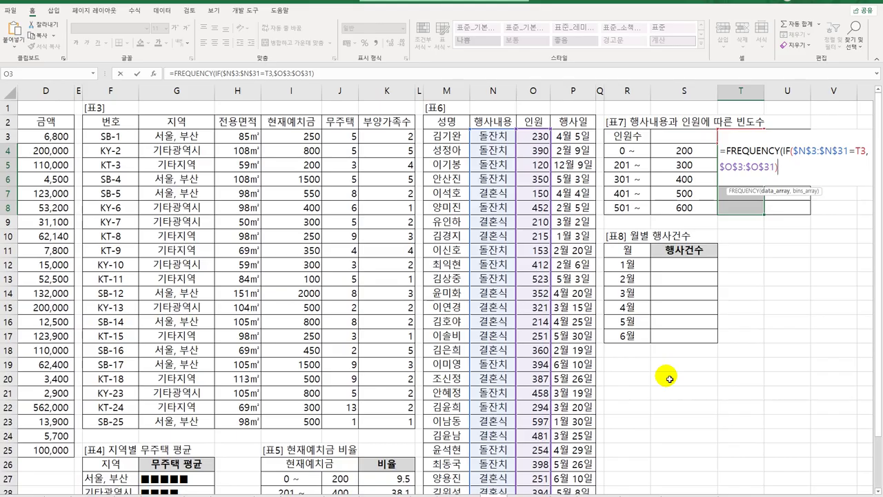
Add $S$4:$S$8 as the bins array and enter the FREQUENCY formula as an array formula in T4:T8.
text(,)
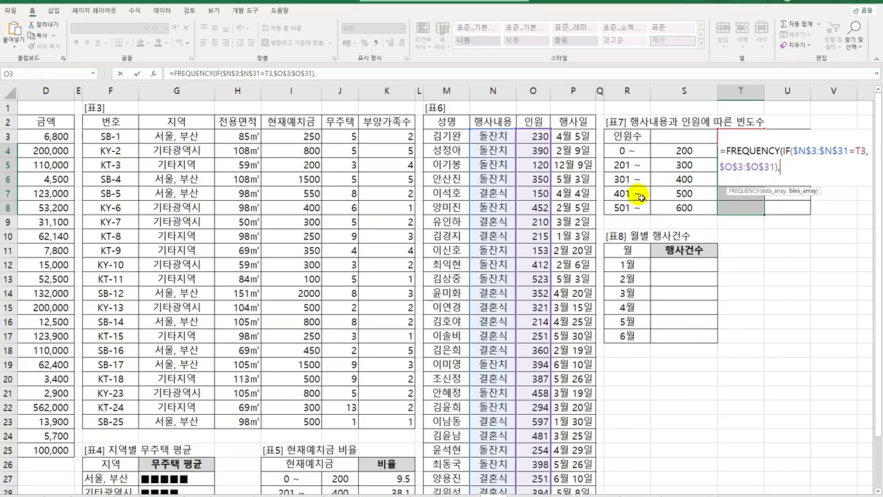
drag(684, 149, 688, 207)
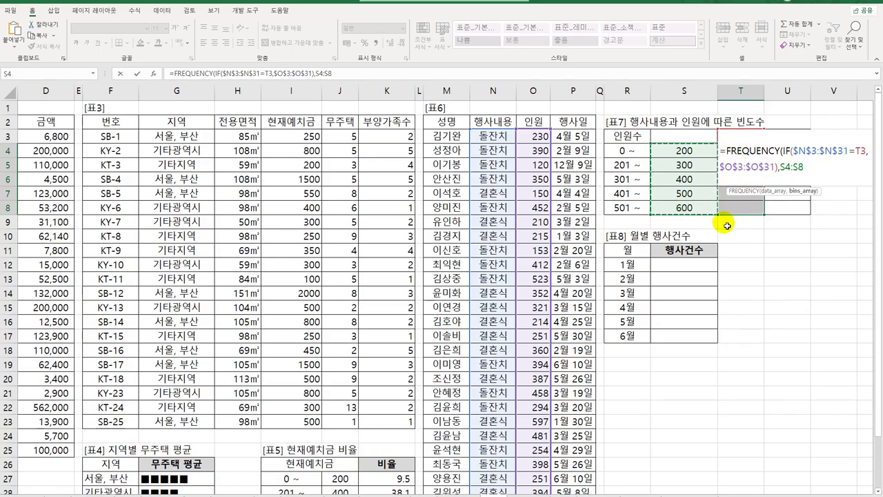
key(F4)
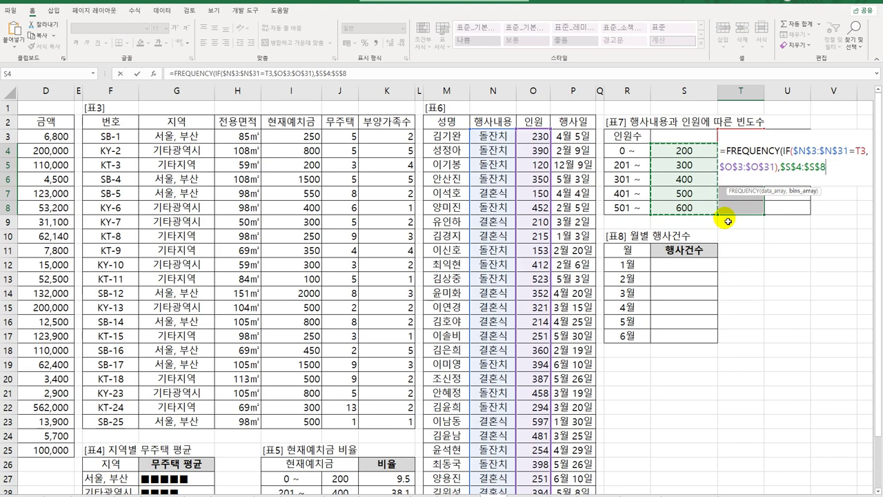
text())
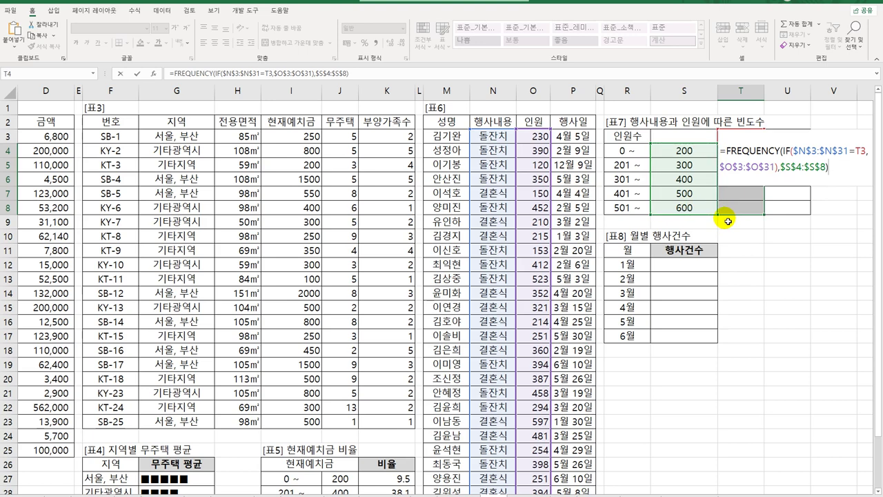
key(ctrl+shift+Return)
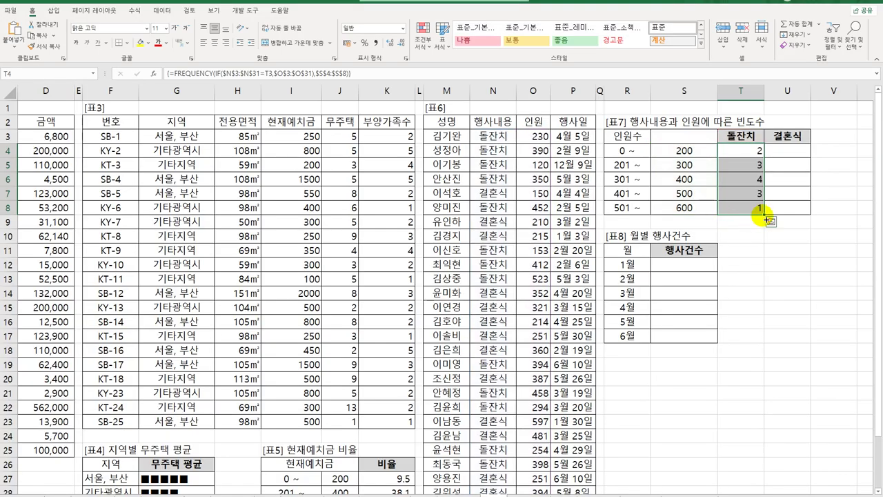
Extend the FREQUENCY array formula from T4:T8 across the 결혼식 column U4:U8 in 표7.
drag(766, 219, 797, 219)
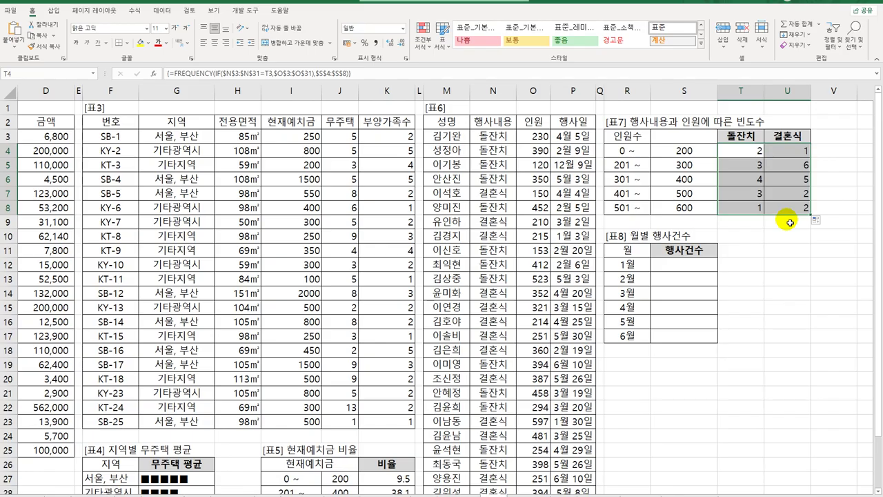
click(755, 152)
key(ctrl+shift+Down)
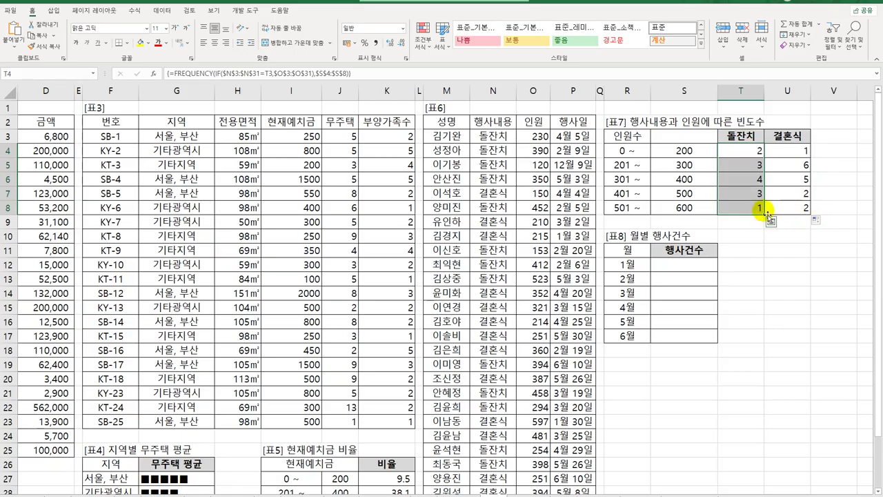
In S12 of 표8, begin a SUM(IF(MONTH( formula that takes the absolute 행사일 range $P$3:$P$31.
click(699, 271)
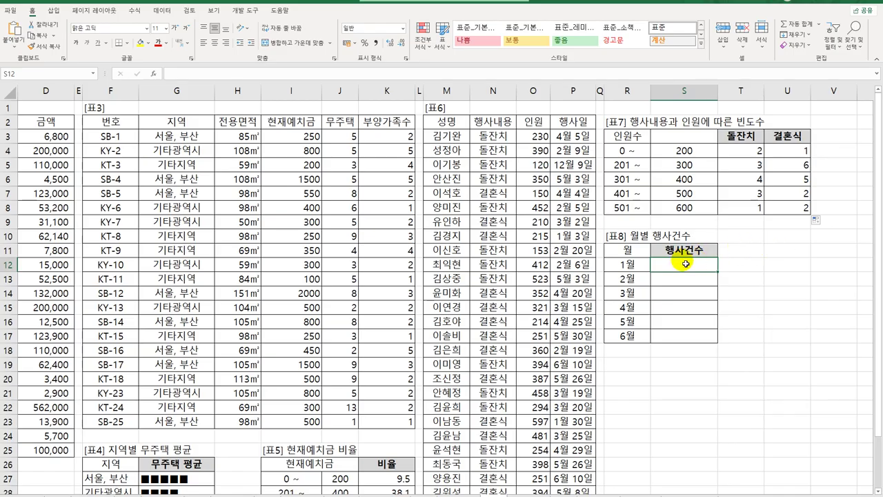
key(F2)
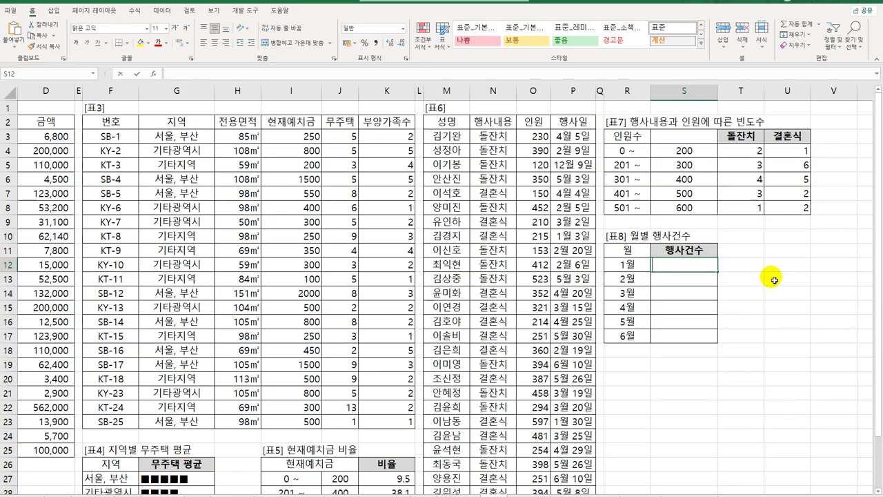
text(=sum()
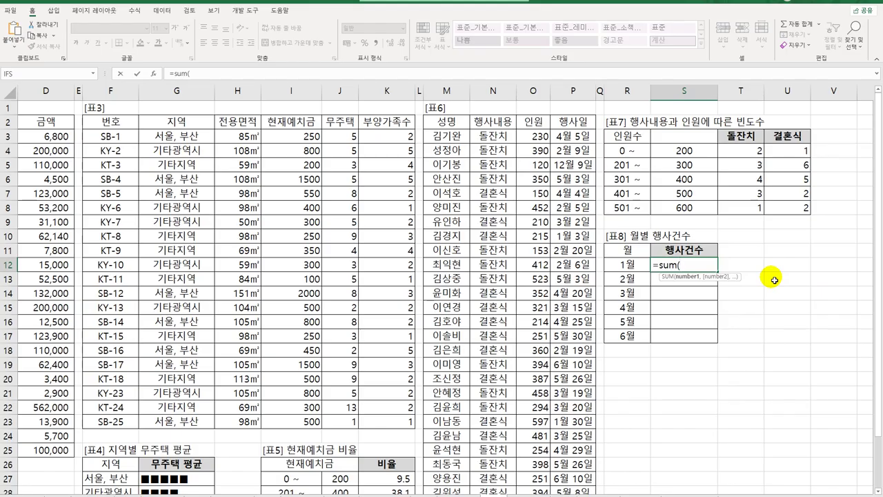
text(IF()
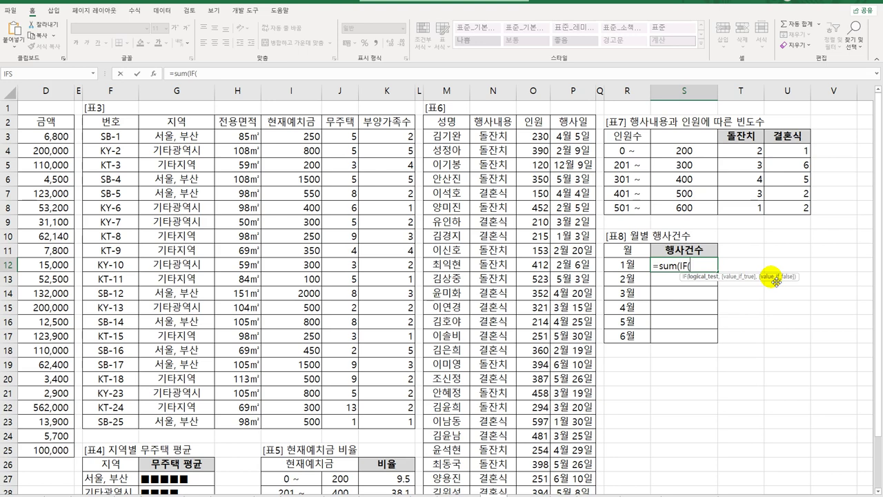
text(m)
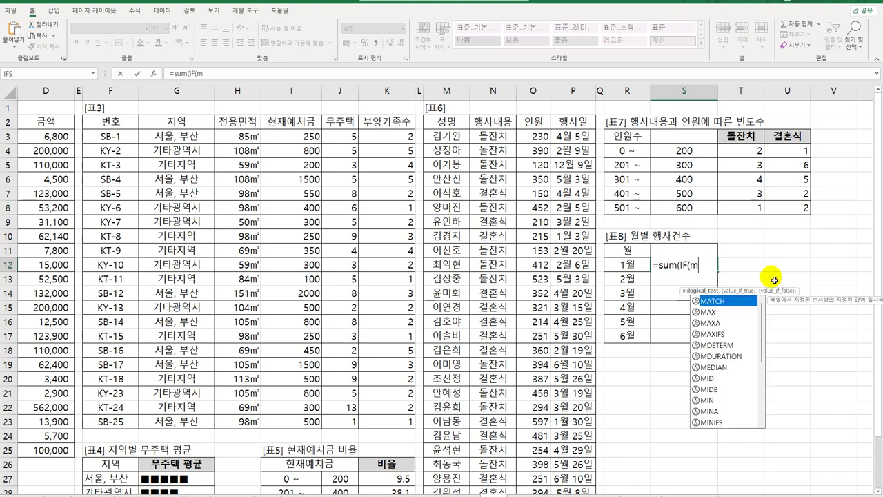
text(onth()
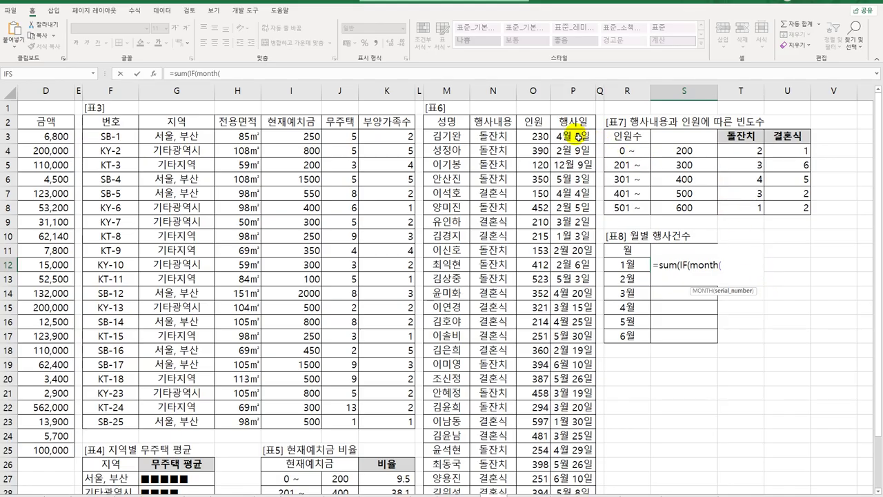
drag(578, 137, 573, 470)
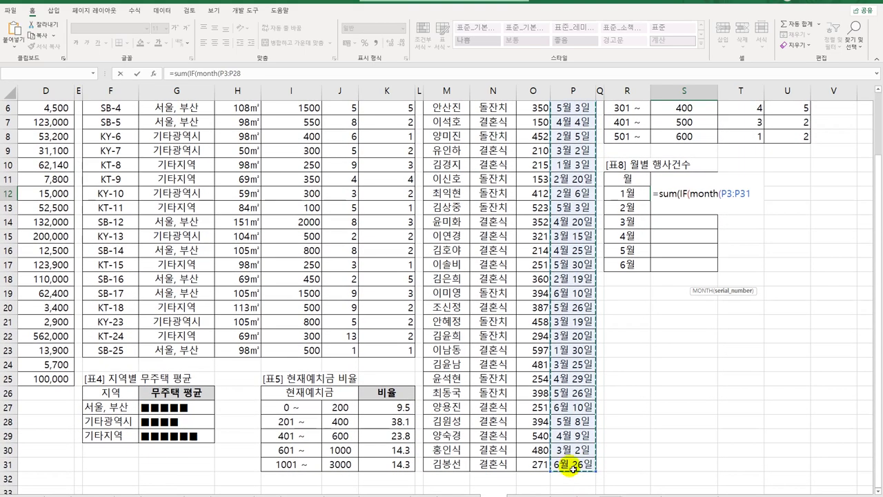
key(F4)
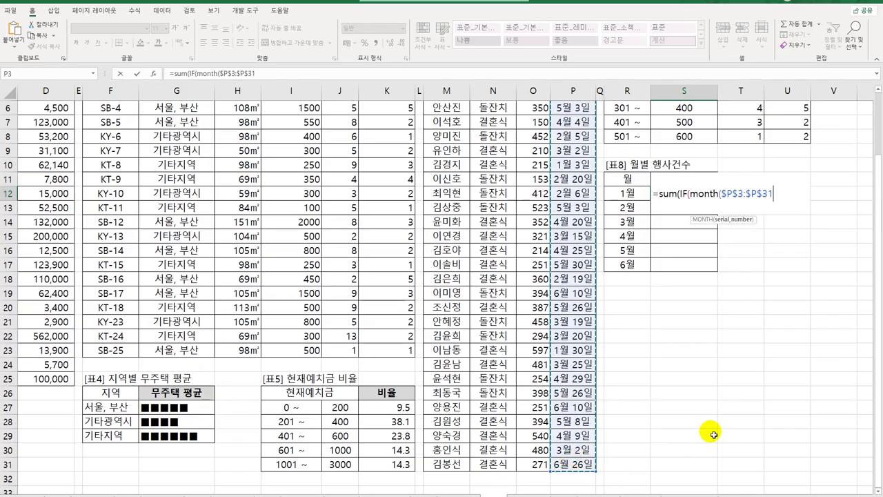
text())
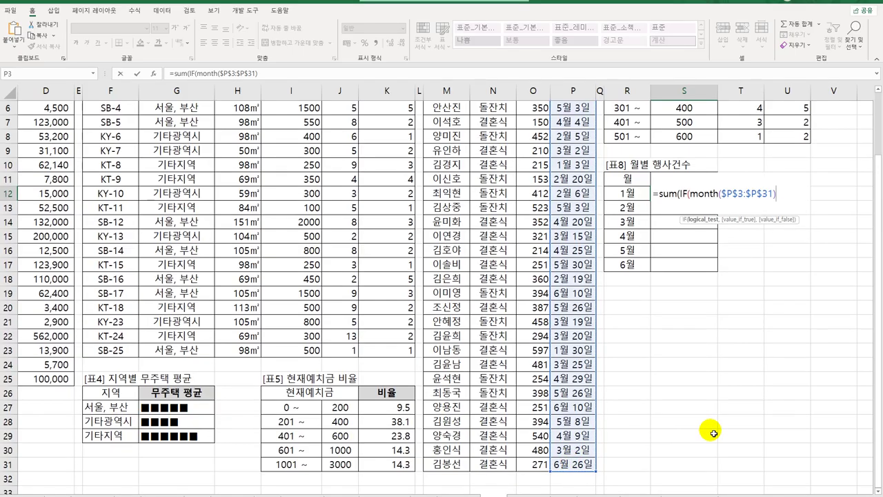
Compare the month with R12, return 1 on a match, enter it as an array formula and fill down to S17.
text(=)
key(Left)
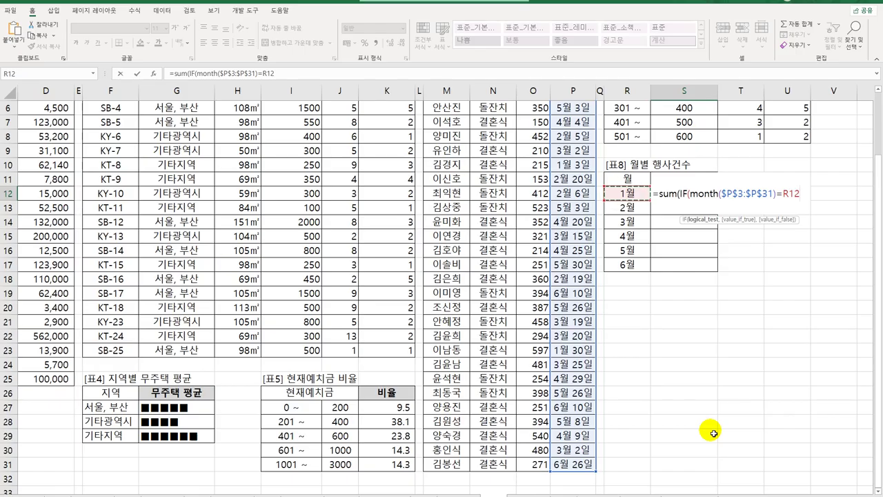
text(,)
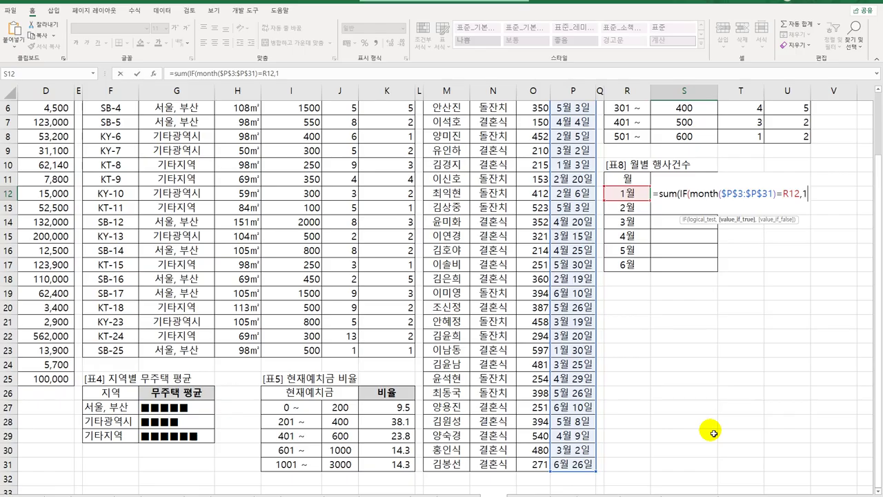
text(1)))
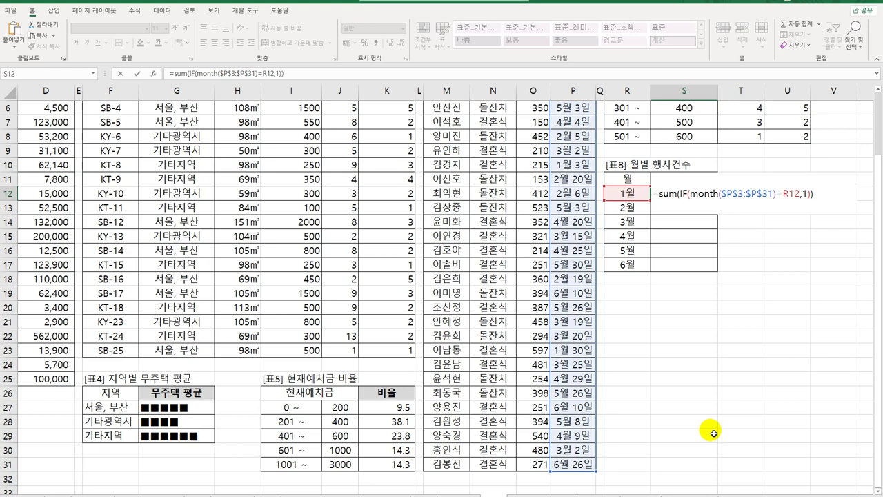
key(ctrl+shift+Return)
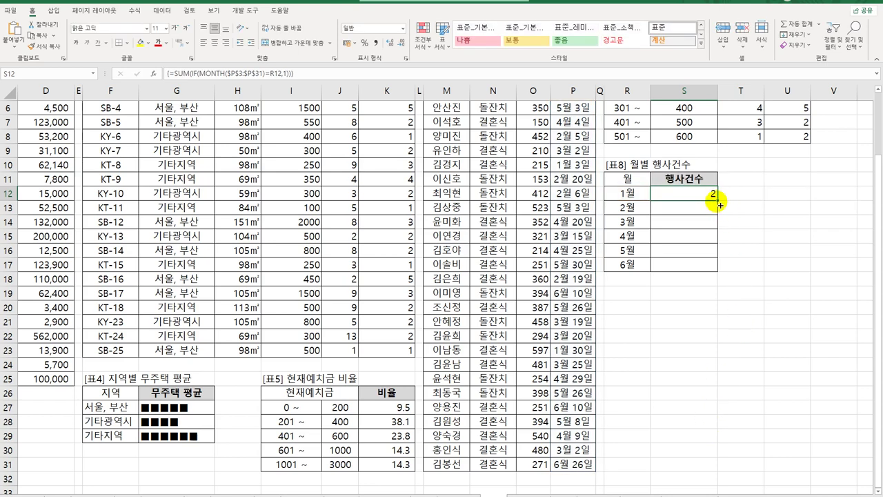
drag(719, 202, 706, 270)
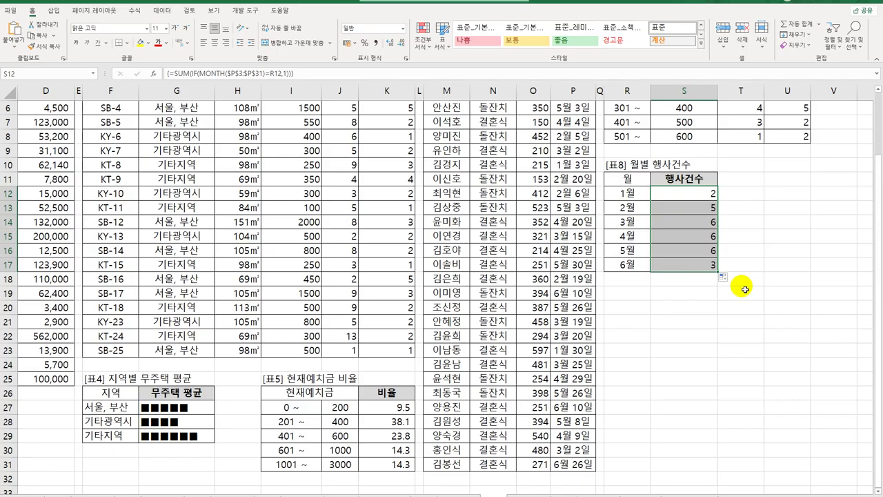
Reopen the S12 formula and insert the REPT function in front of SUM.
click(685, 199)
double_click(684, 199)
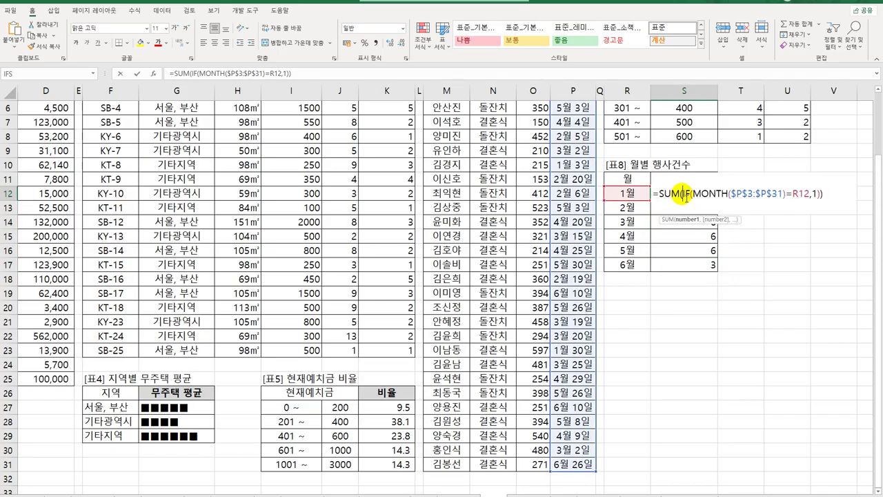
click(659, 193)
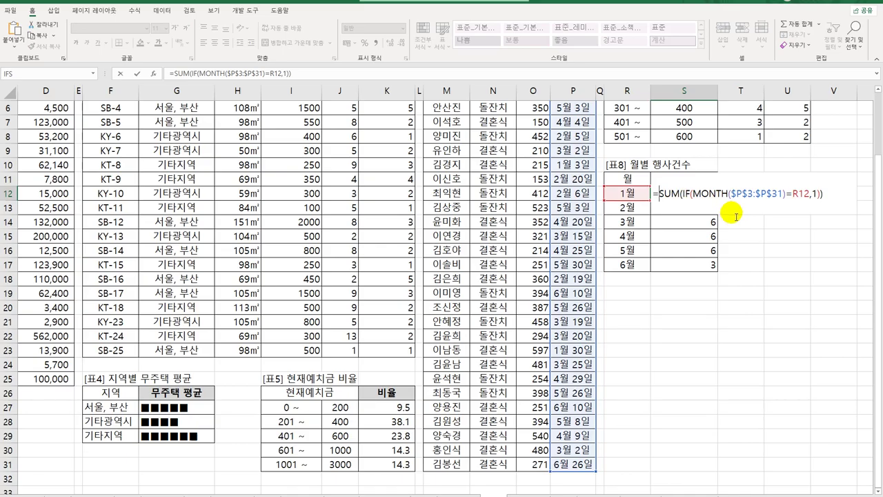
text(rep)
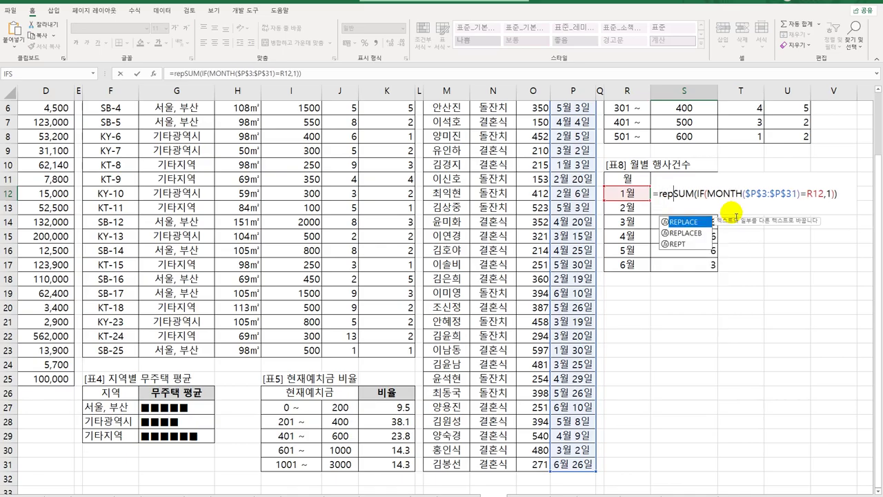
key(Down)
key(Down)
key(Tab)
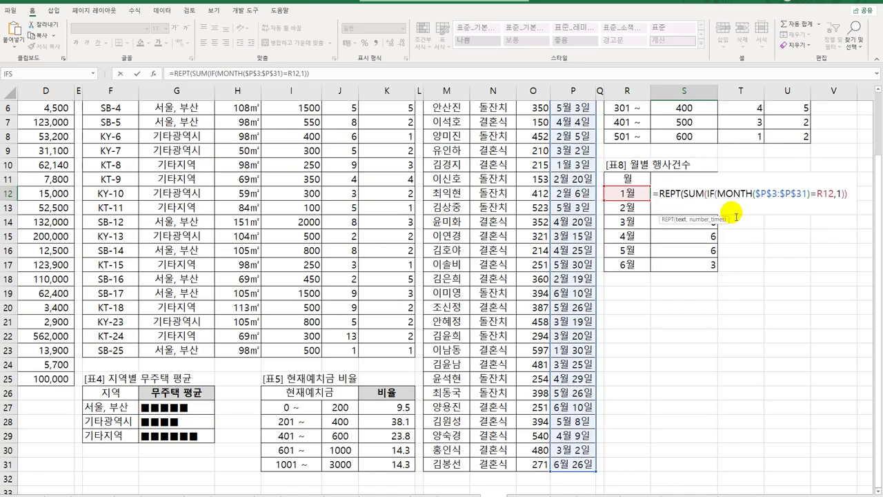
Give REPT the special character "♥" as its text argument, followed by a comma before the SUM expression.
text("a)
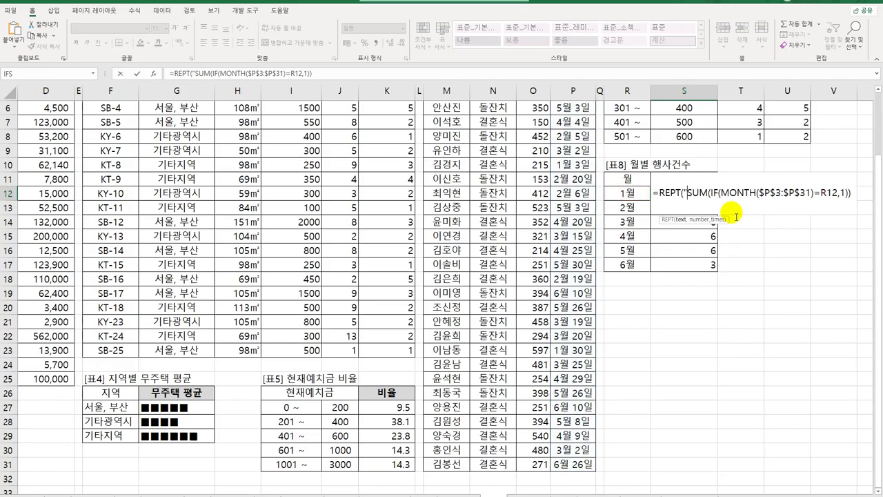
key(BackSpace)
text(ㅁ)
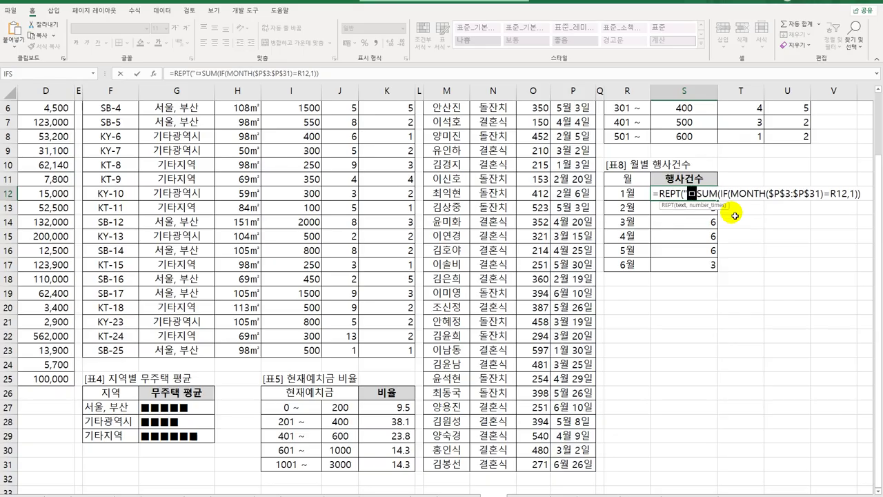
key(Hangul_Hanja)
click(733, 341)
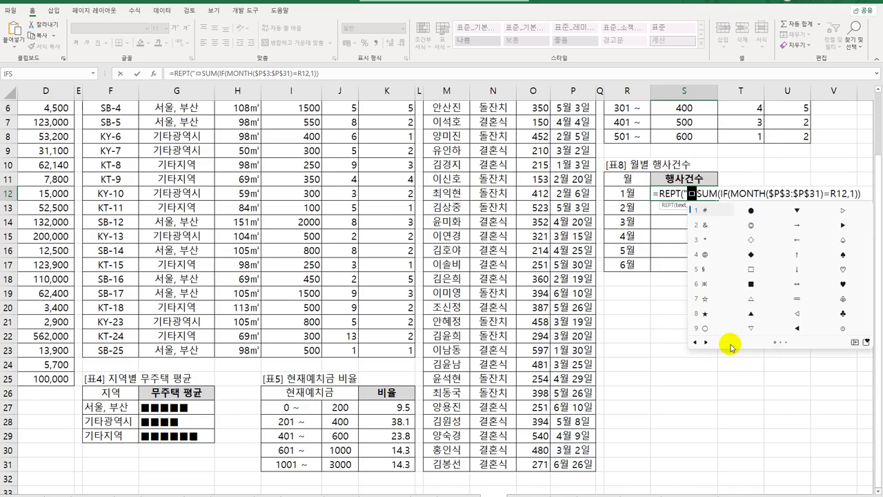
click(844, 284)
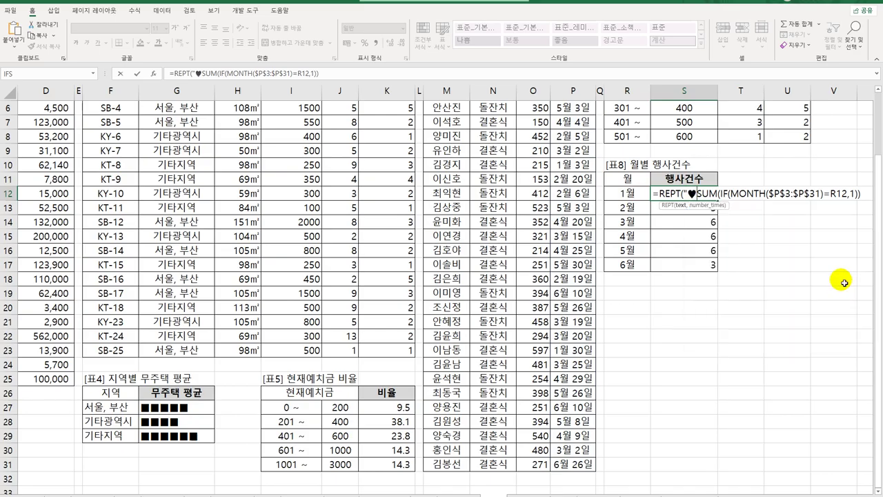
text(",)
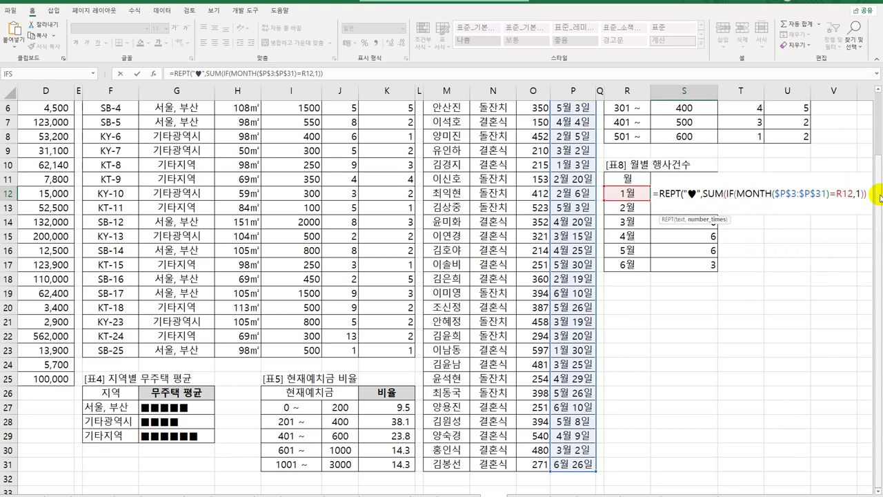
Close the REPT formula in S12, enter it as an array formula and fill it down to S17.
text())
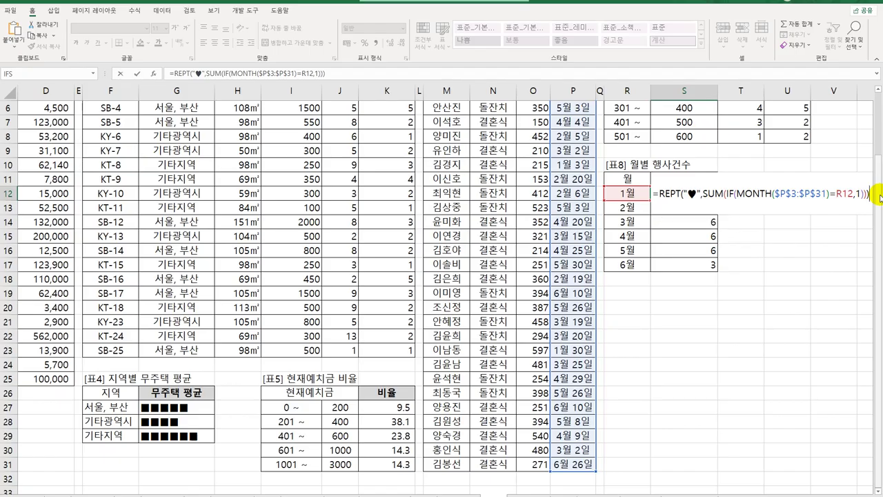
key(ctrl+shift+Return)
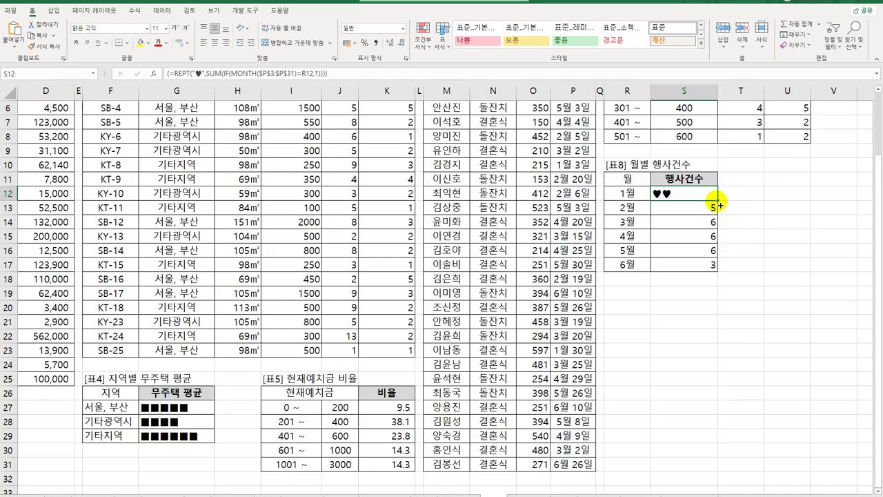
drag(718, 204, 720, 273)
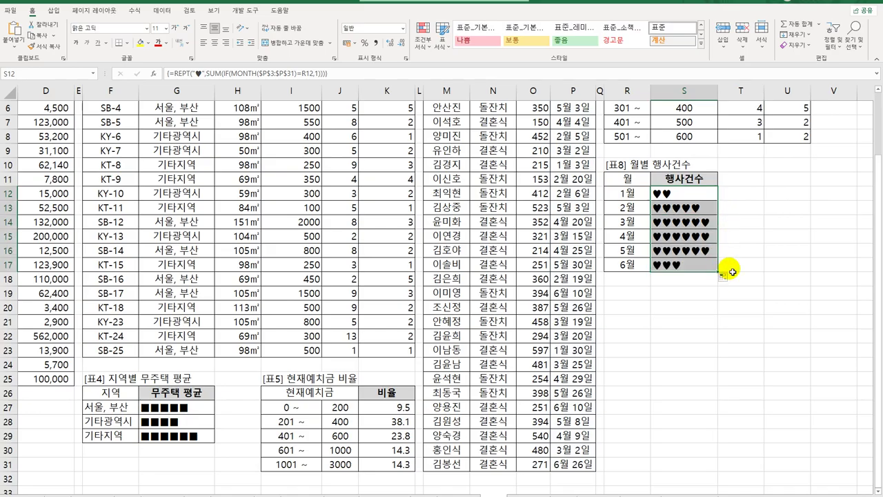
Return to cell A1 and switch to the next practice worksheet.
click(696, 196)
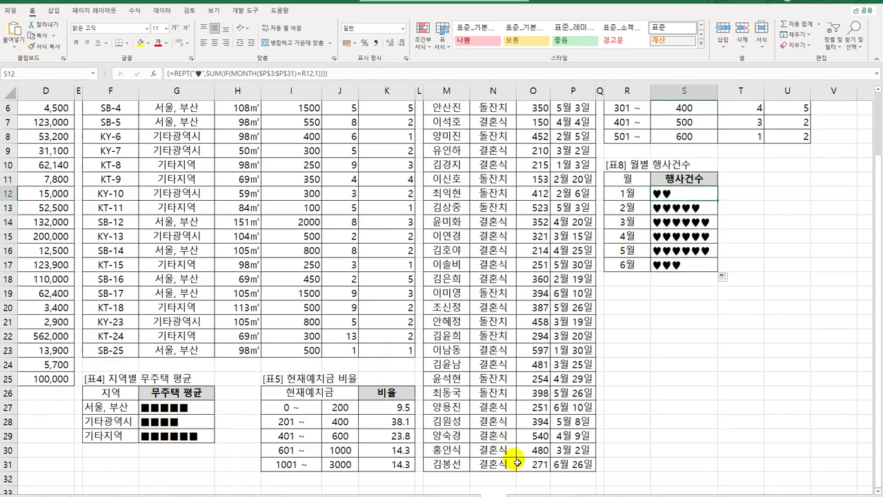
key(ctrl+Home)
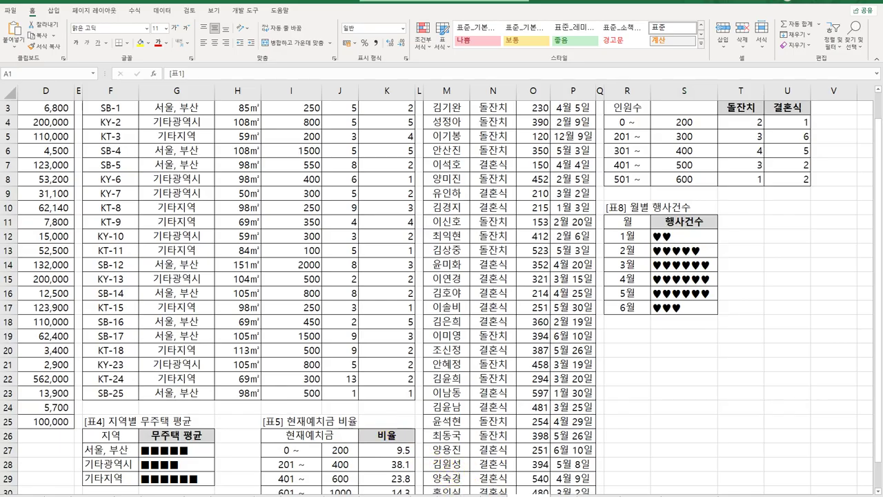
click(573, 494)
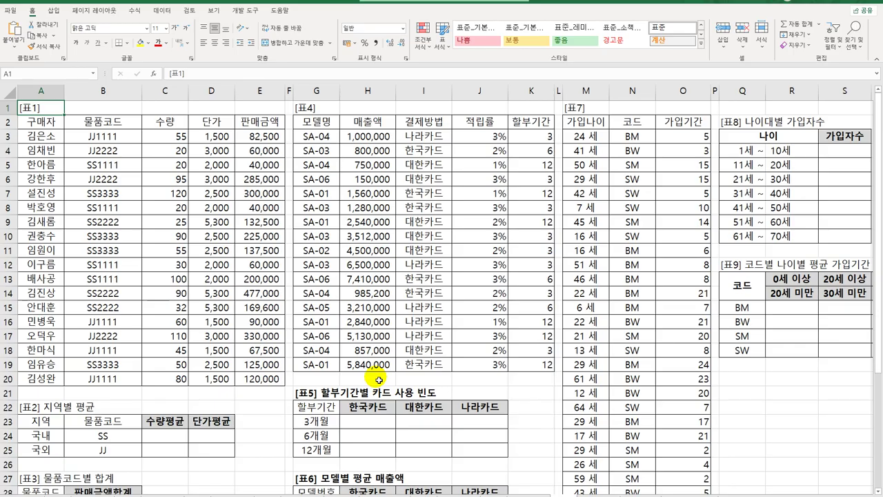
click(178, 136)
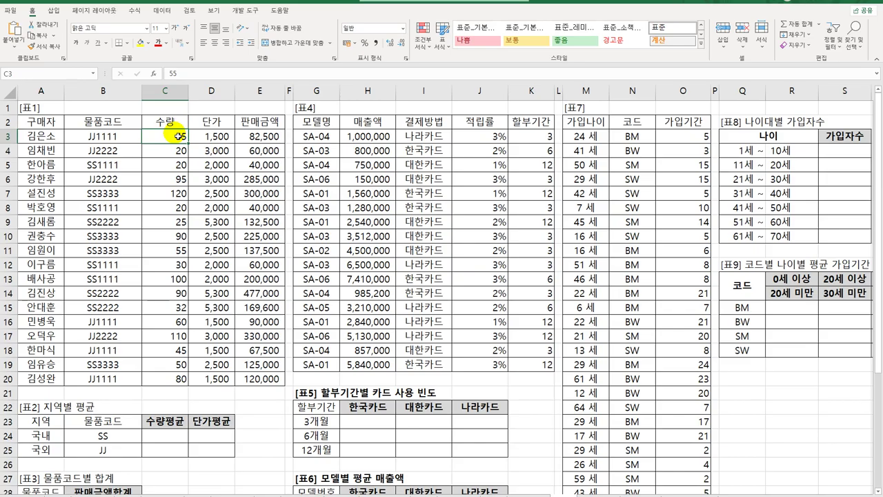
click(164, 438)
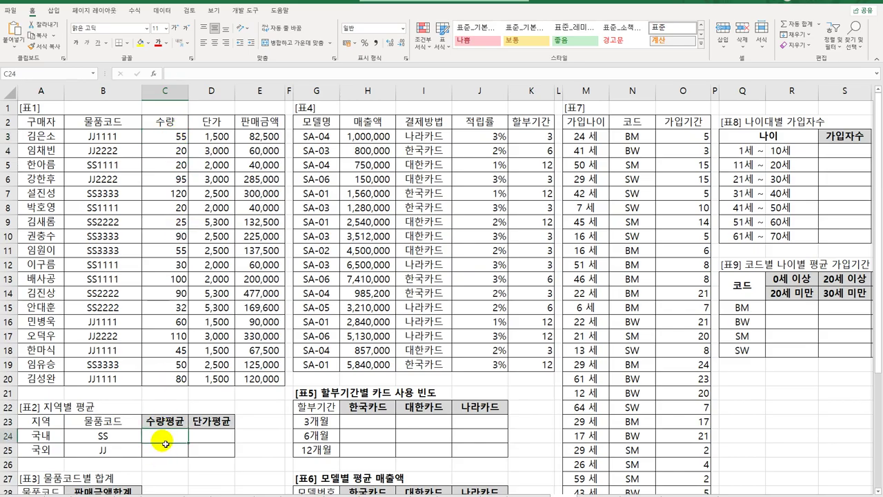
drag(166, 443, 212, 452)
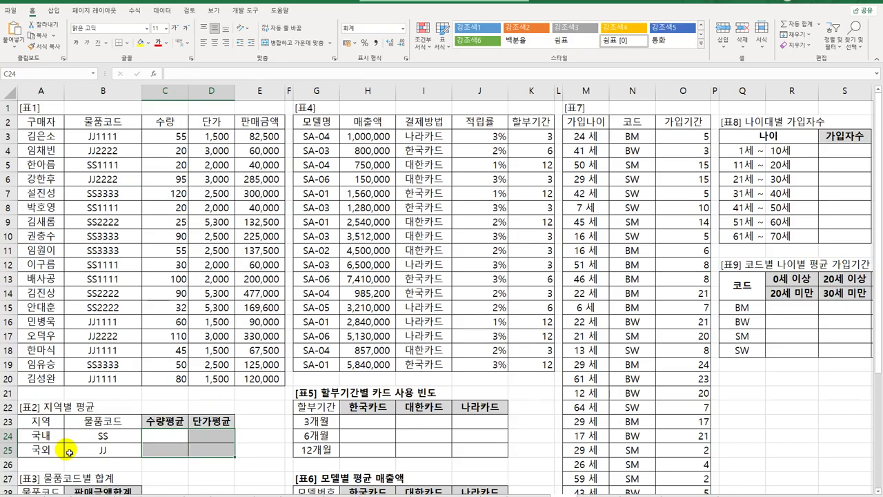
Start a formula in C24 of the regional average table with AVERAGE and a nested IF.
click(159, 438)
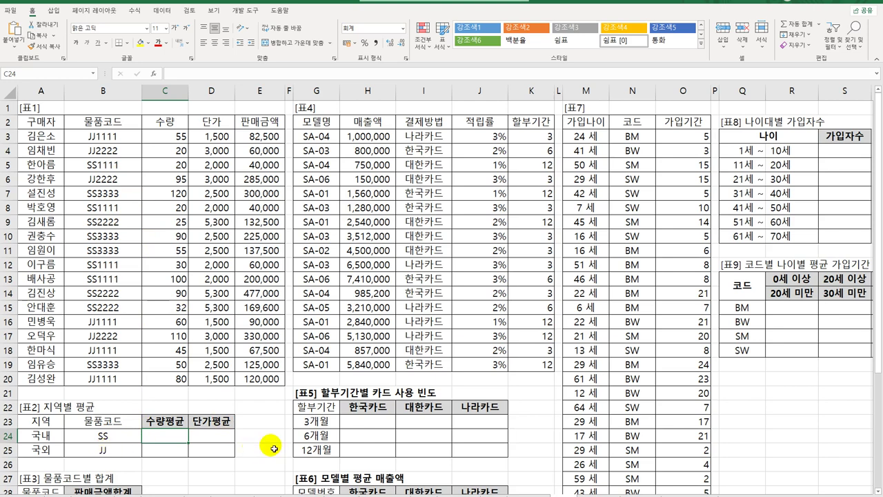
text(=)
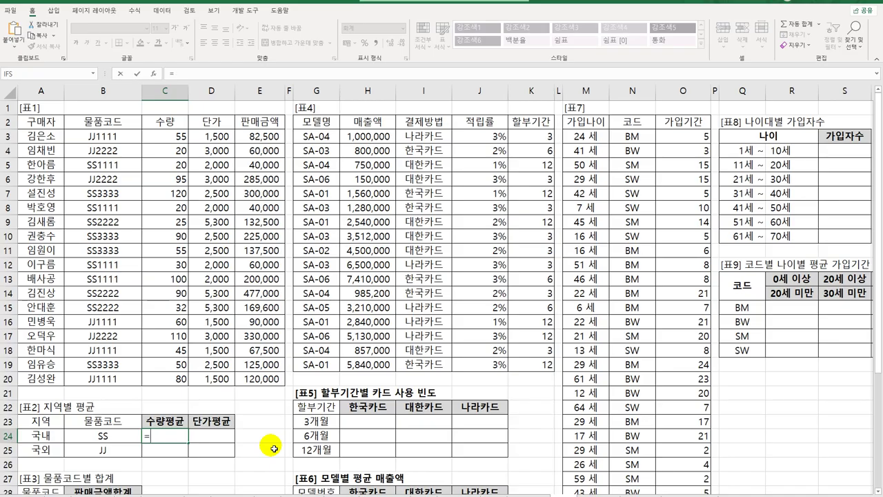
text(av)
key(Down)
key(Tab)
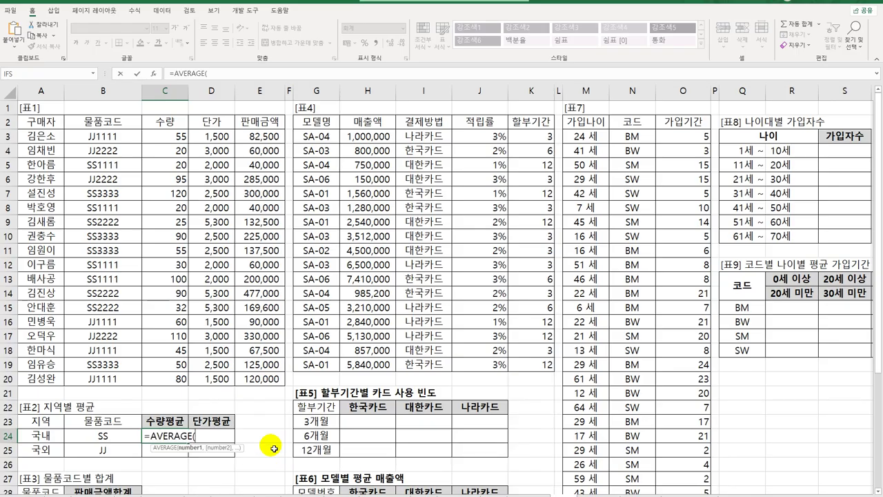
text(if)
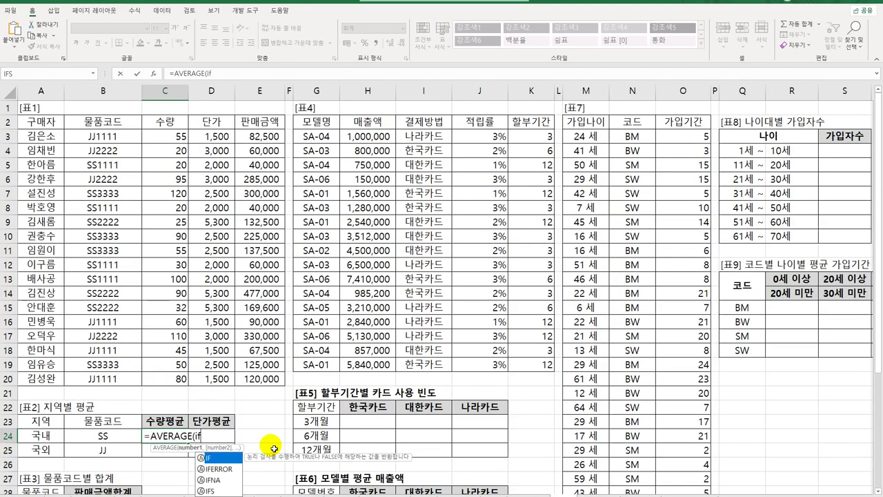
key(Tab)
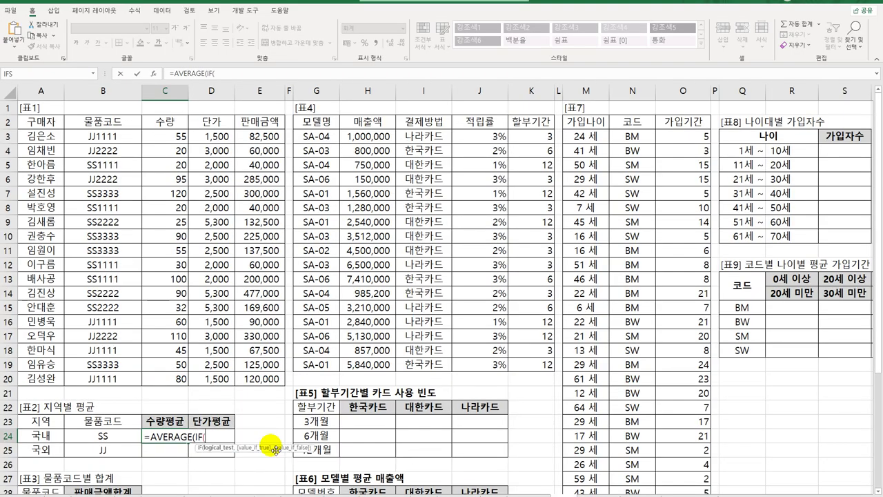
Begin the IF condition with LEFT taking 2 characters from the absolute product code range $B$3:$B$20, followed by an equals sign.
text(l)
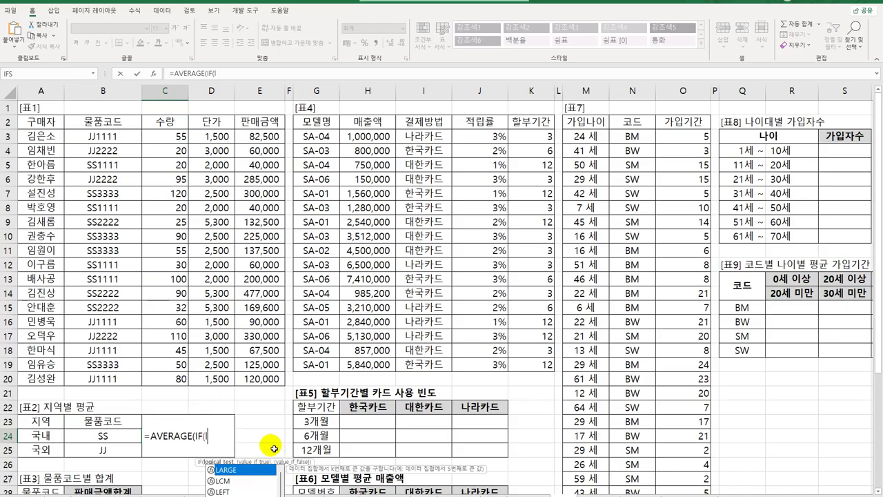
key(BackSpace)
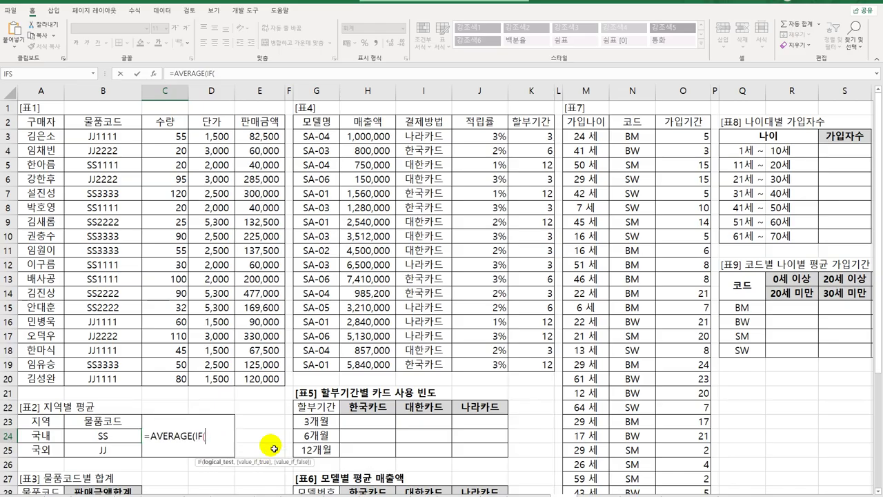
text(le)
key(BackSpace)
key(BackSpace)
text(le)
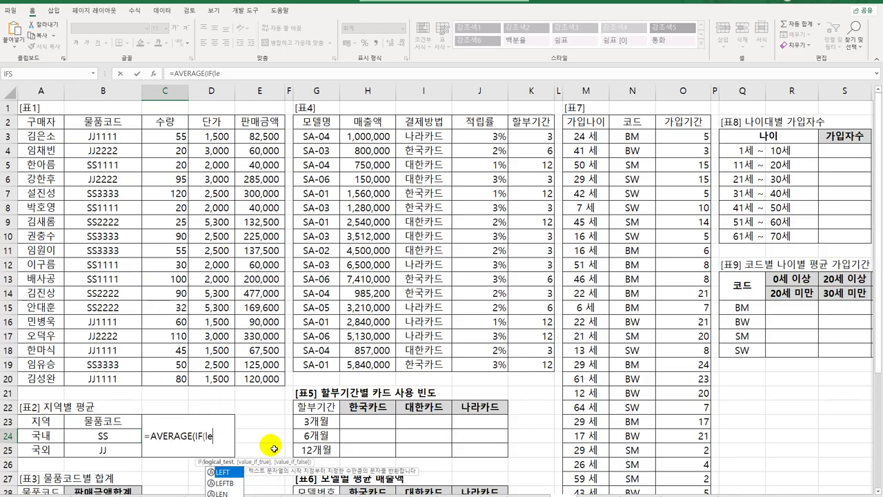
text(ft()
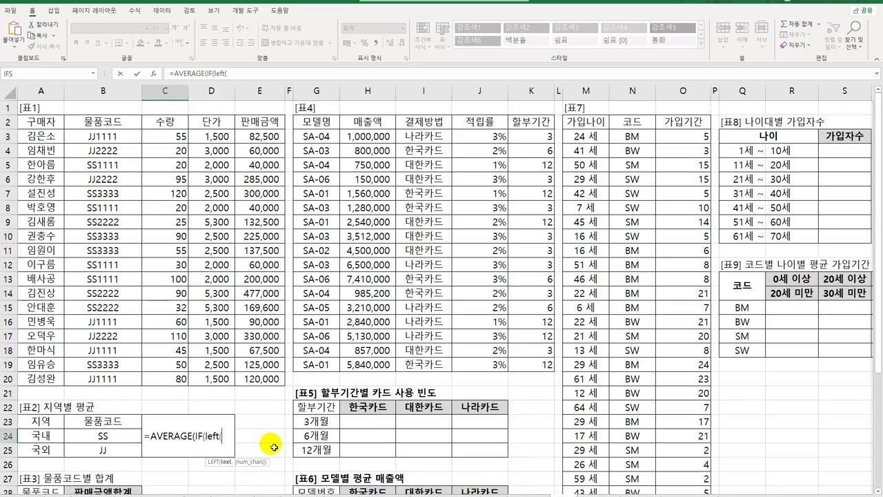
drag(118, 134, 112, 379)
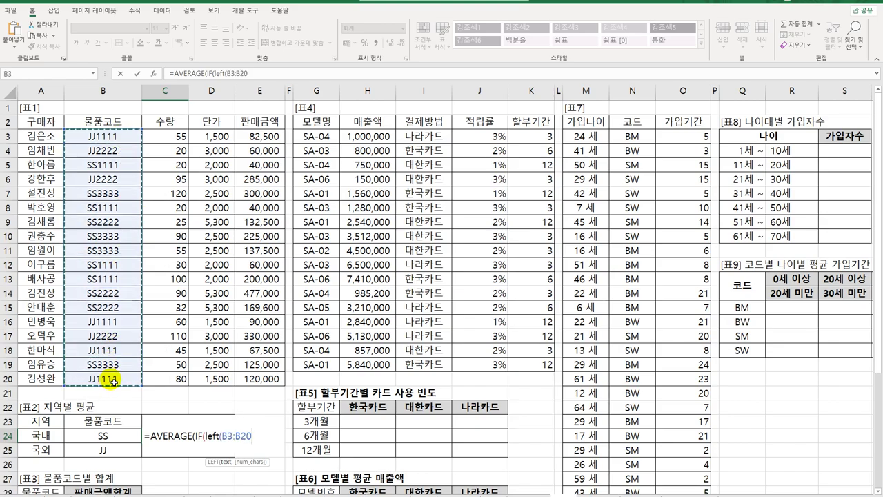
key(F4)
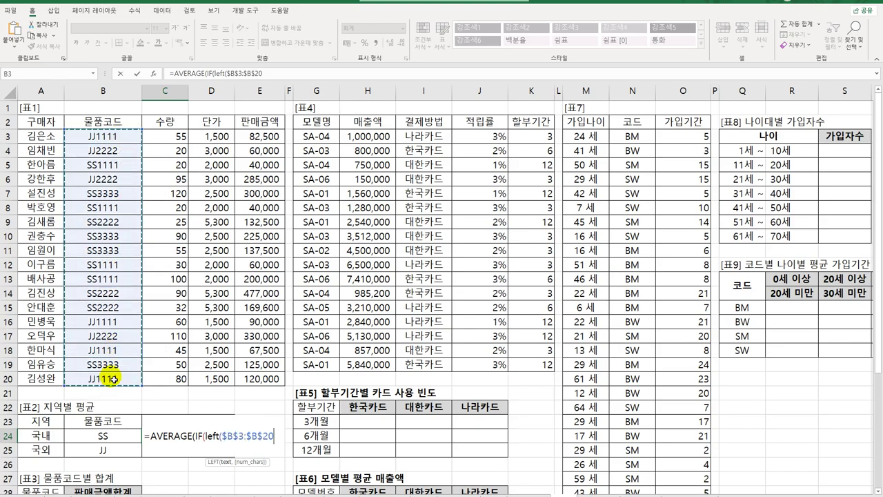
text(,)
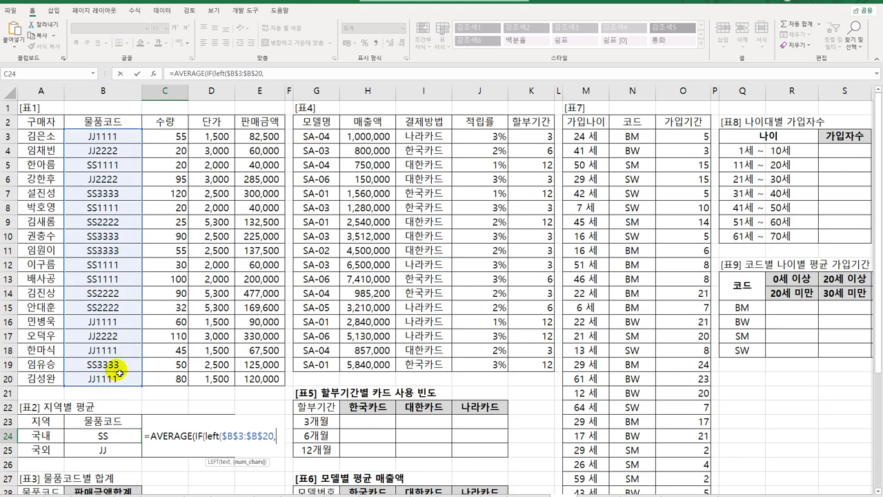
text(2)=)
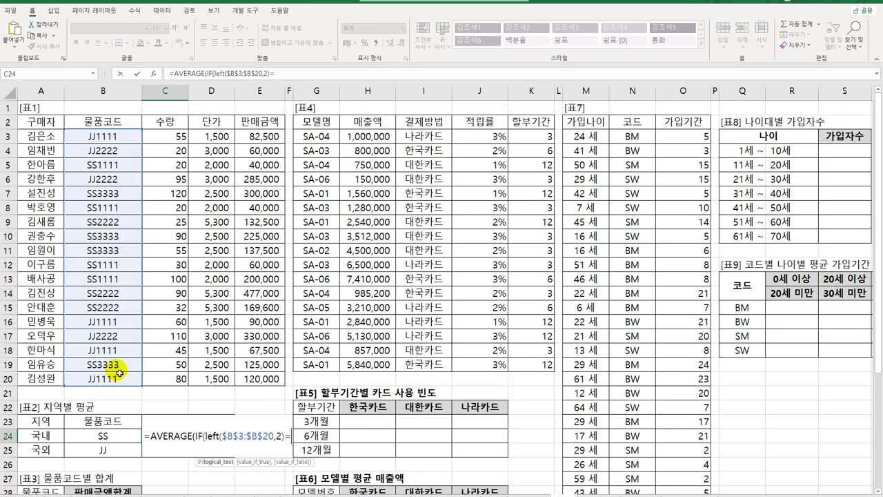
Compare the LEFT result with the region's code in B24, locking only the column as $B24, and end the condition with a comma.
key(Left)
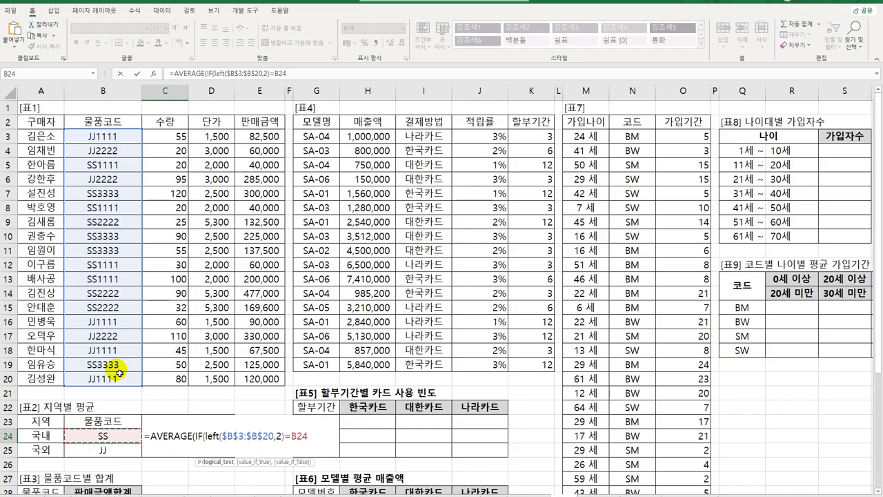
key(F4)
key(F4)
key(F4)
text(,)
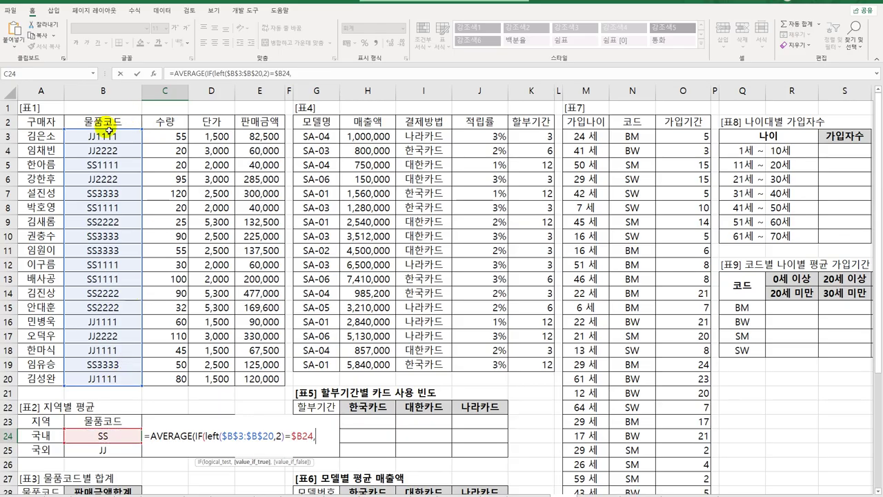
Add C$3:C$20 as the IF value, close both functions, enter it as an array formula and fill it across C24:D25.
drag(164, 137, 165, 379)
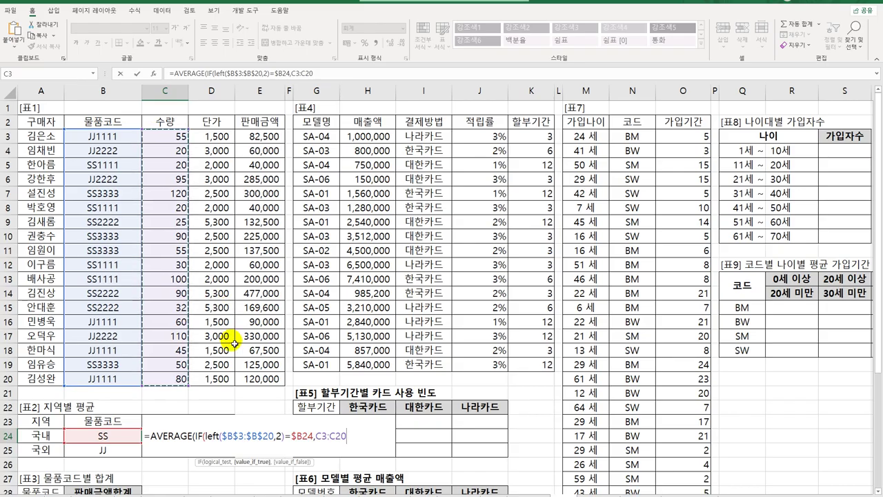
key(F4)
key(F4)
text())
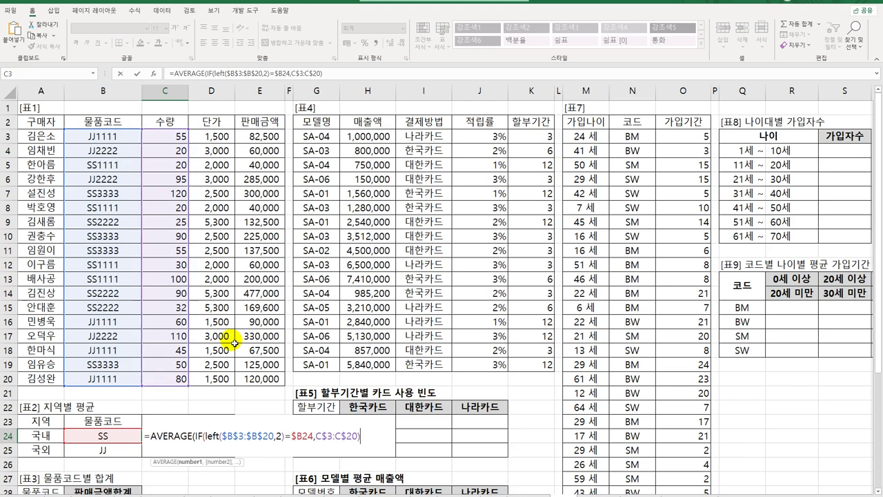
text())
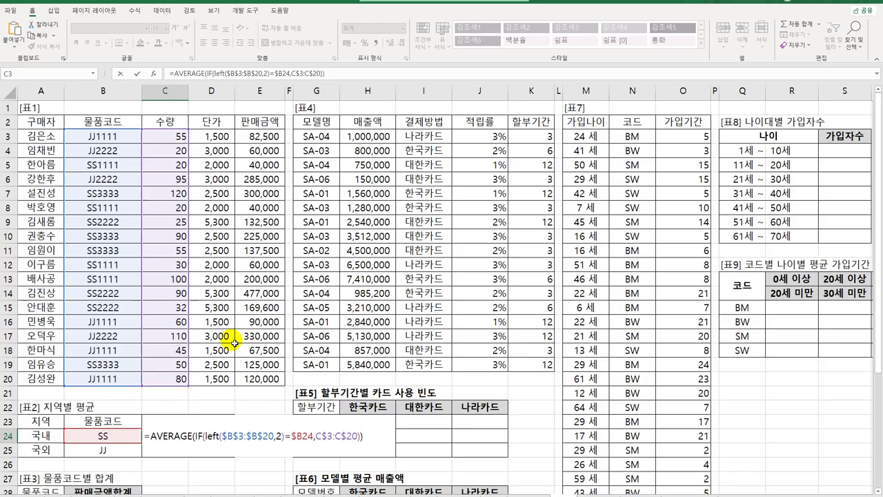
key(ctrl+shift+Return)
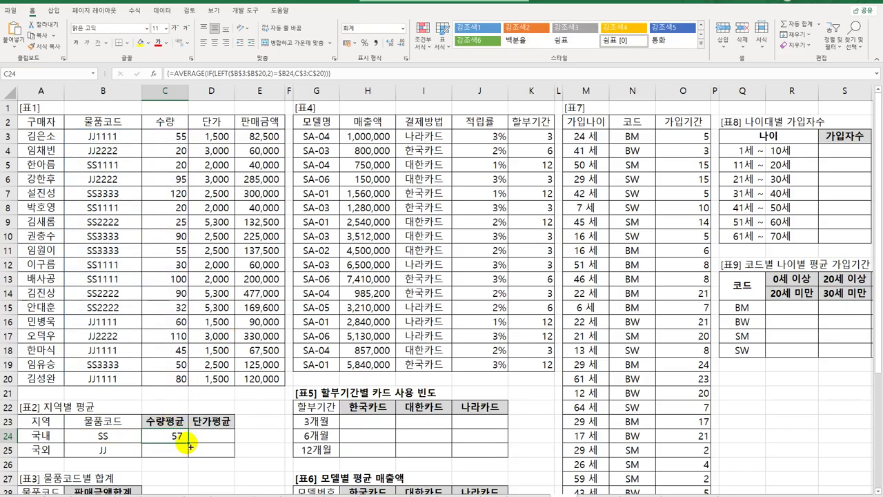
drag(190, 447, 234, 456)
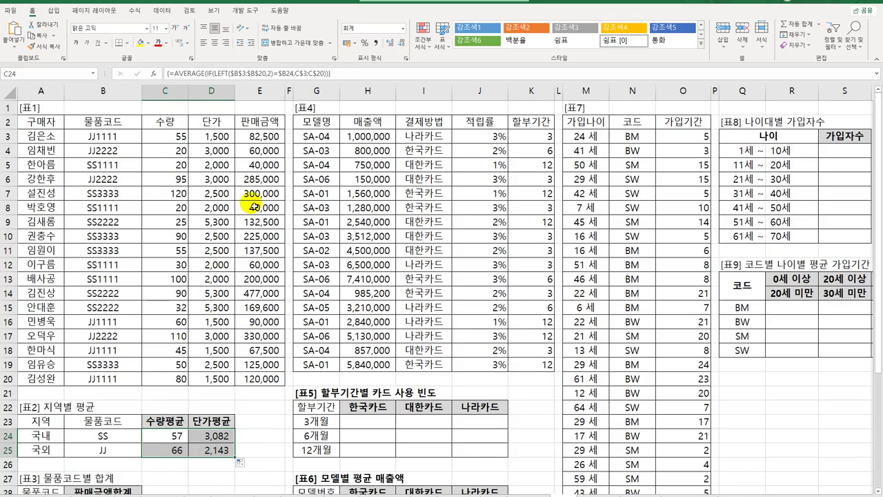
Start a SUM formula with an inner opening parenthesis in B29, the first sales total of the product code table.
scroll(248, 300, down, 3)
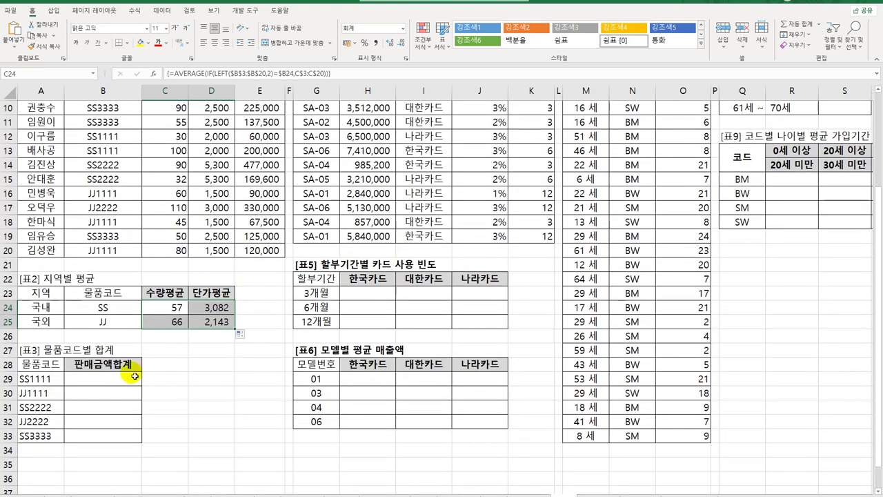
click(120, 388)
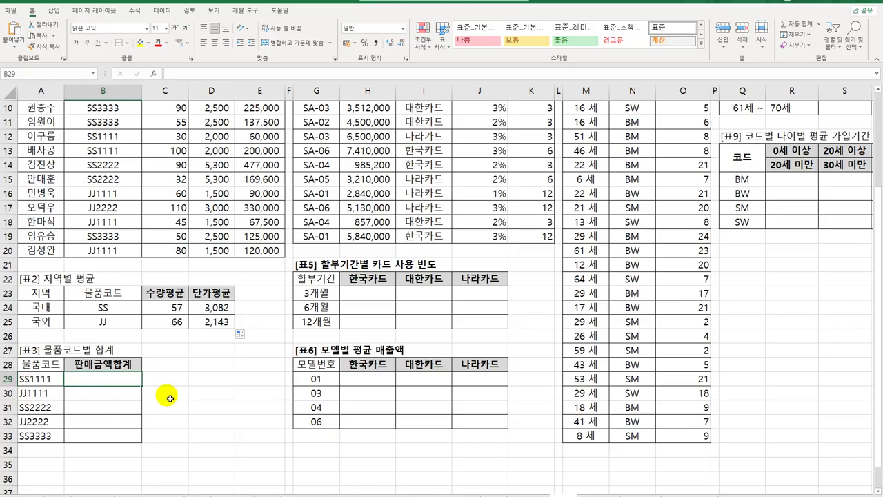
text(=su)
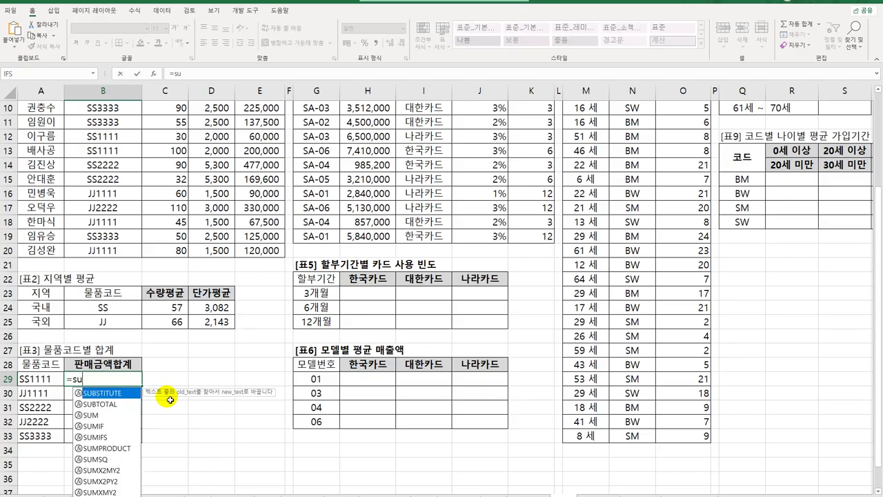
text(m(()
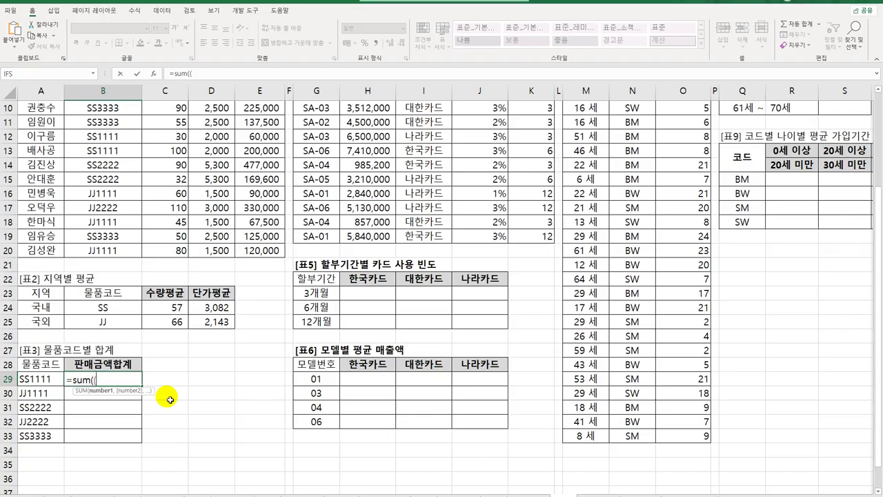
Add the condition that the absolute product code range $B$3:$B$20 equals A29, close its parenthesis and append a multiplication sign.
scroll(166, 359, up, 3)
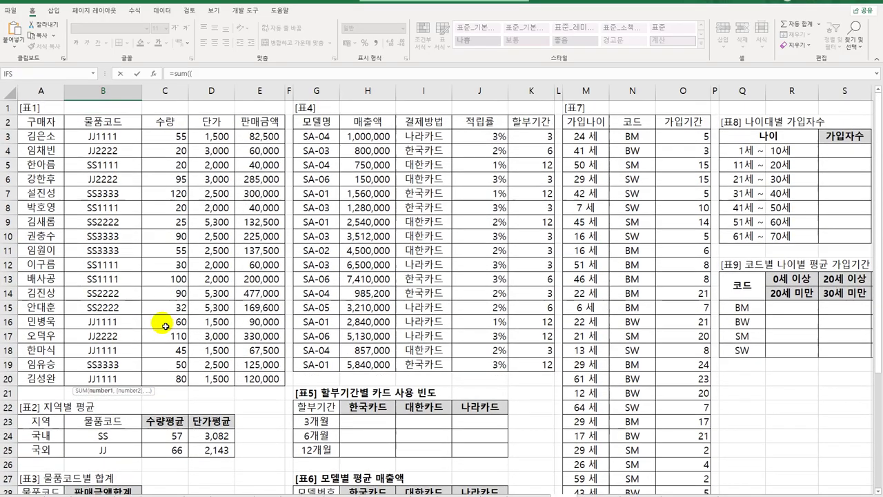
click(128, 140)
drag(128, 140, 126, 381)
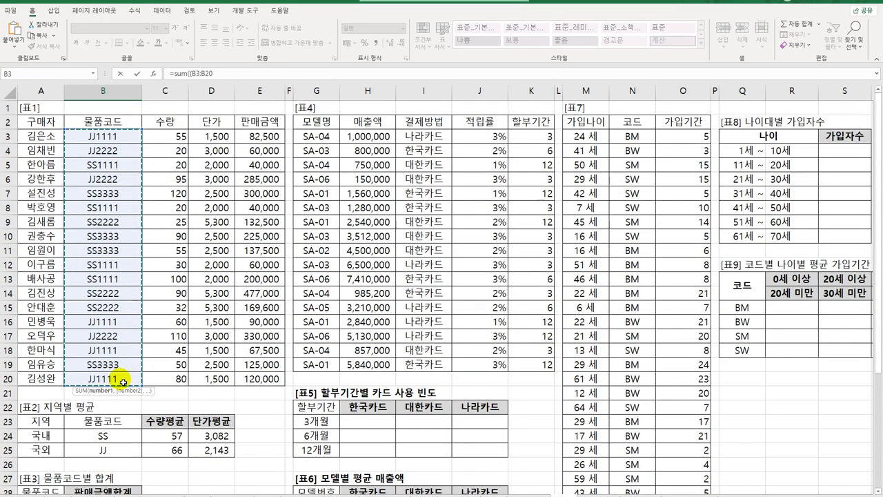
key(F4)
text(=)
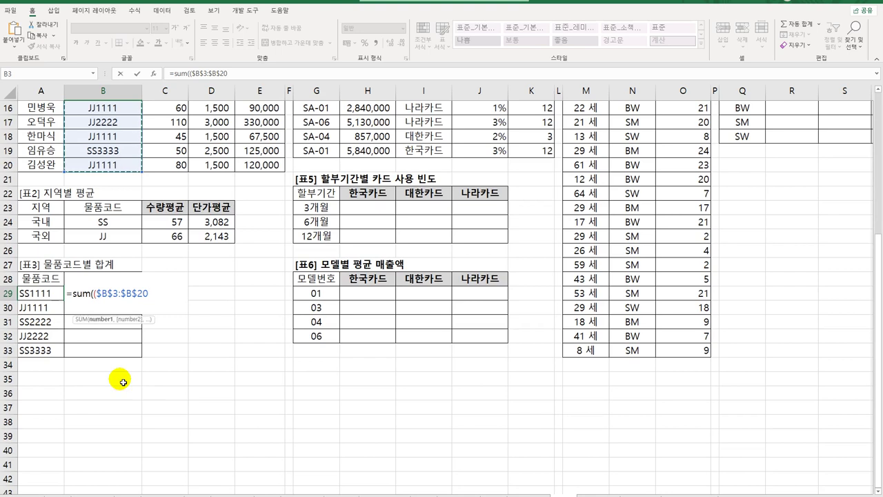
click(50, 293)
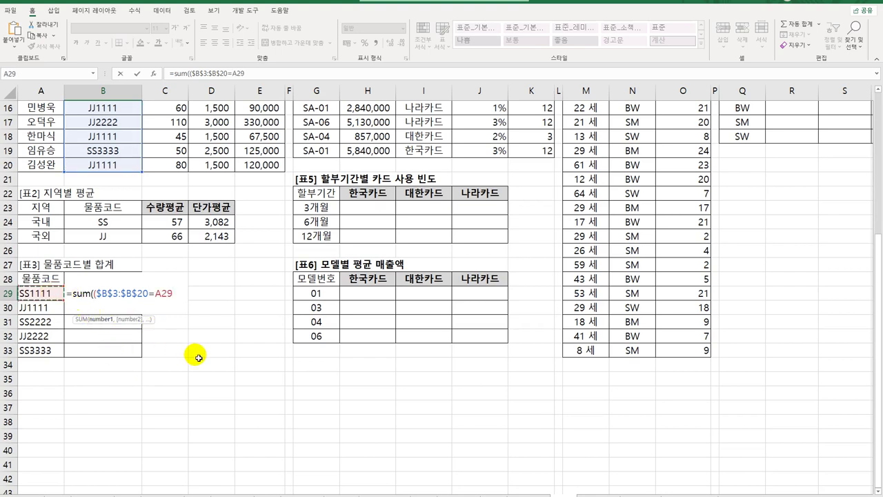
text()*)
Multiply the condition by the absolute sales amount range $E$3:$E$20 and close the SUM function.
scroll(197, 352, up, 5)
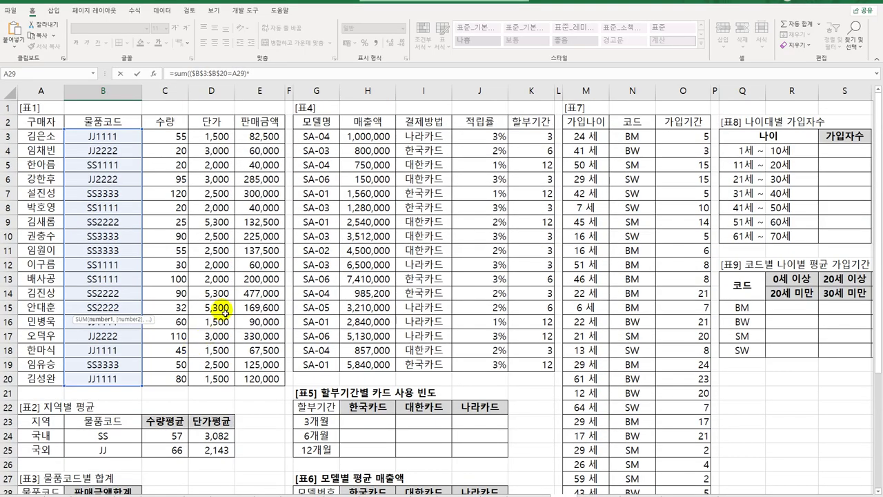
click(257, 137)
drag(262, 145, 261, 379)
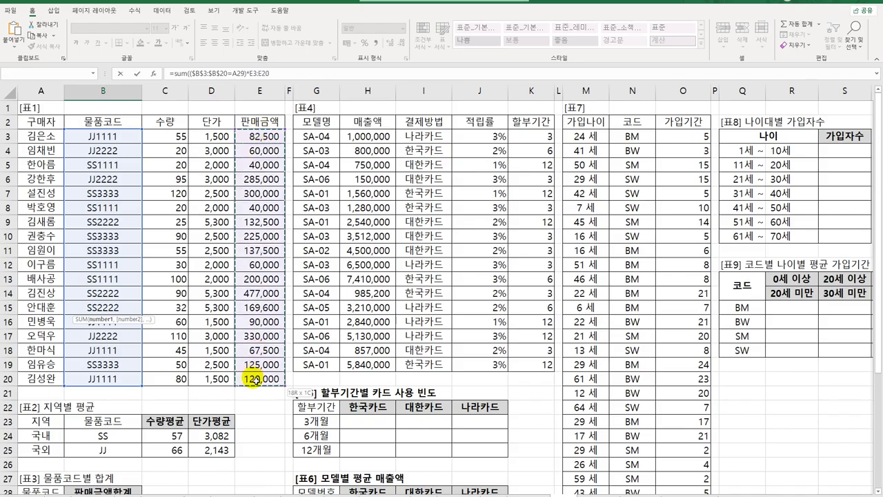
key(F4)
scroll(256, 387, down, 4)
scroll(256, 387, down, 1)
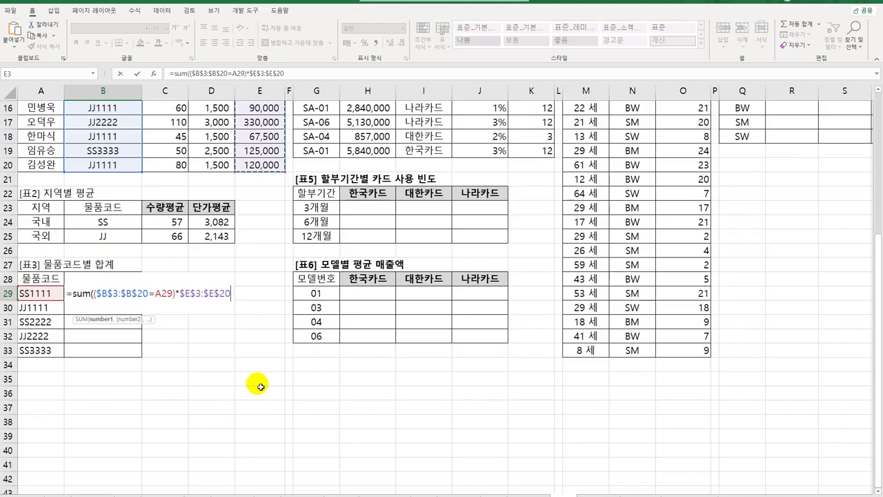
text())
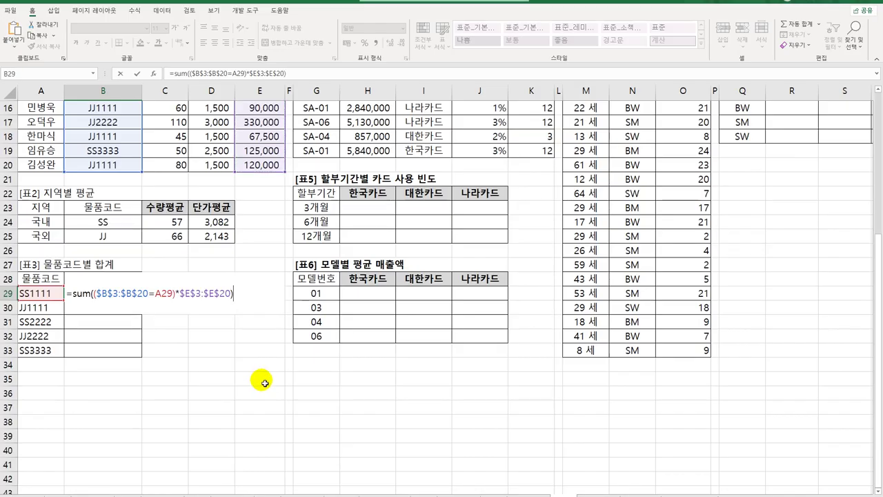
Enter the SUM formula in B29 as an array formula and fill it down to B33.
key(ctrl+shift+Return)
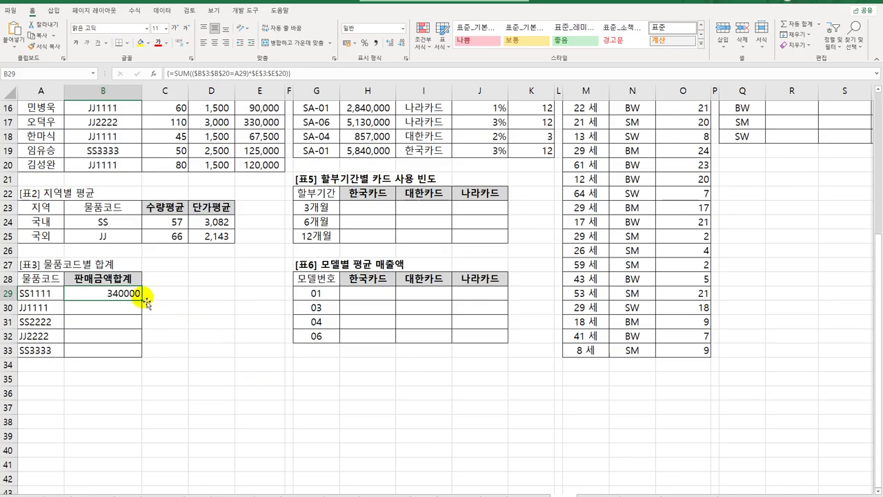
drag(141, 300, 141, 357)
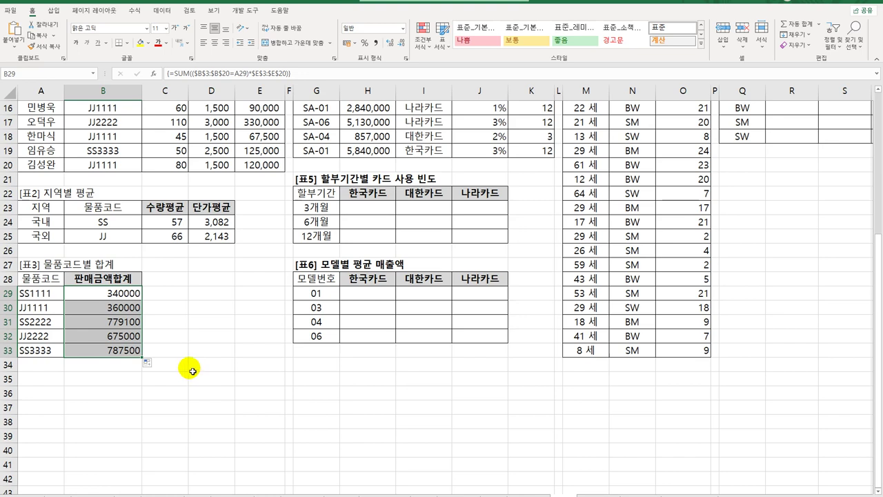
Reopen the formula in B29 and wrap its SUM in a QUOTIENT function.
click(117, 297)
double_click(110, 295)
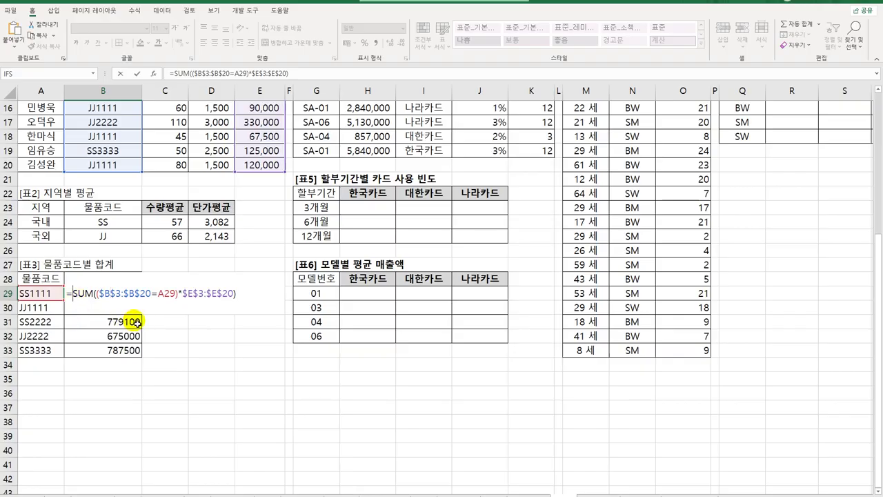
text(qu)
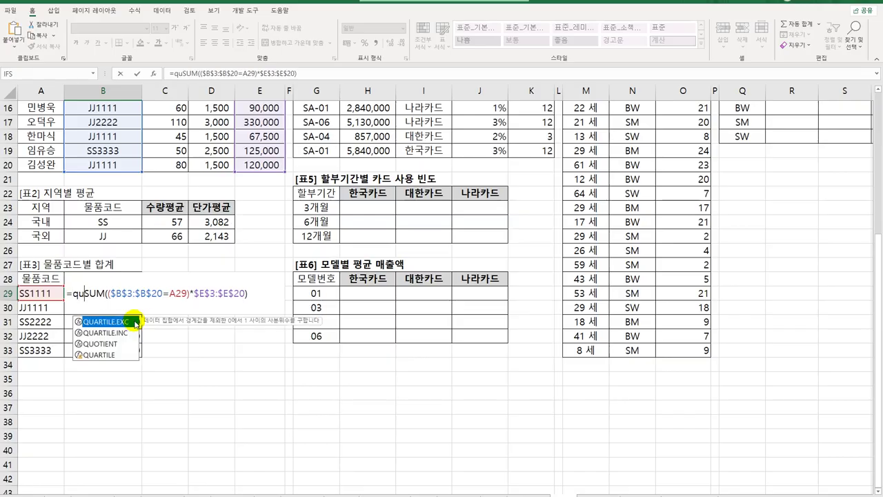
key(Down)
key(Down)
key(Tab)
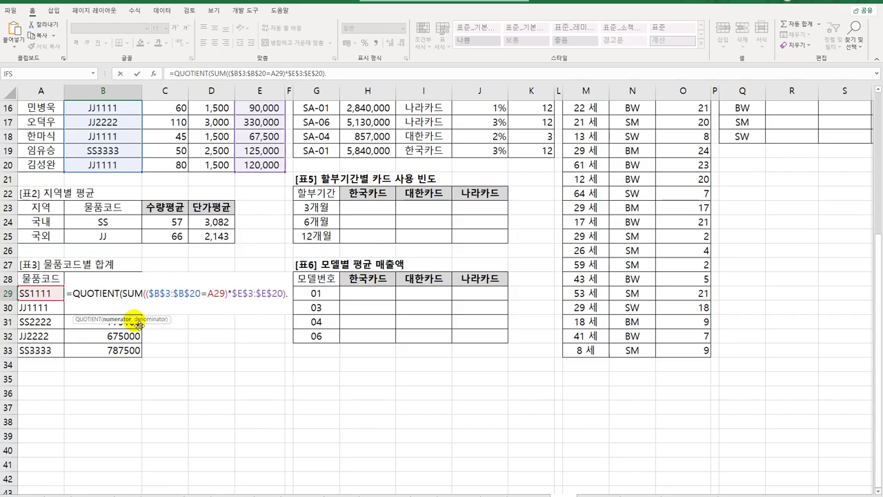
Add 100000 as the QUOTIENT divisor, close the function and fill it as an array formula through B29:B33.
text(,10)
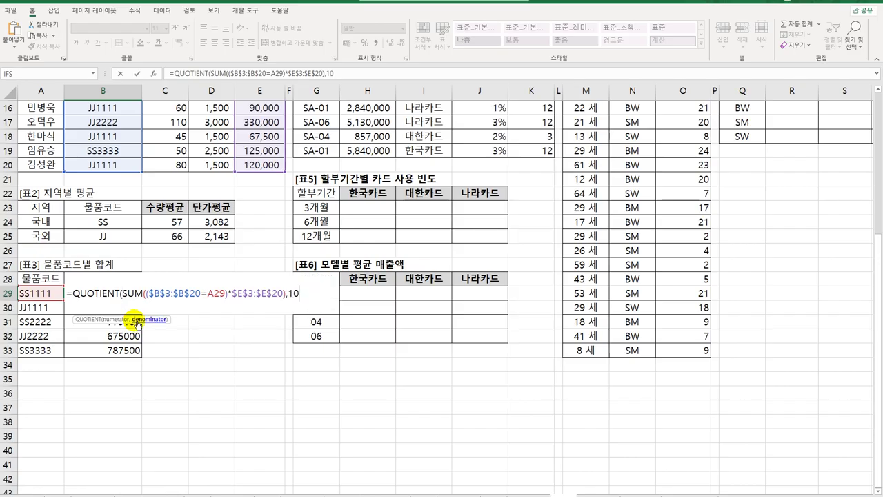
text(0000))
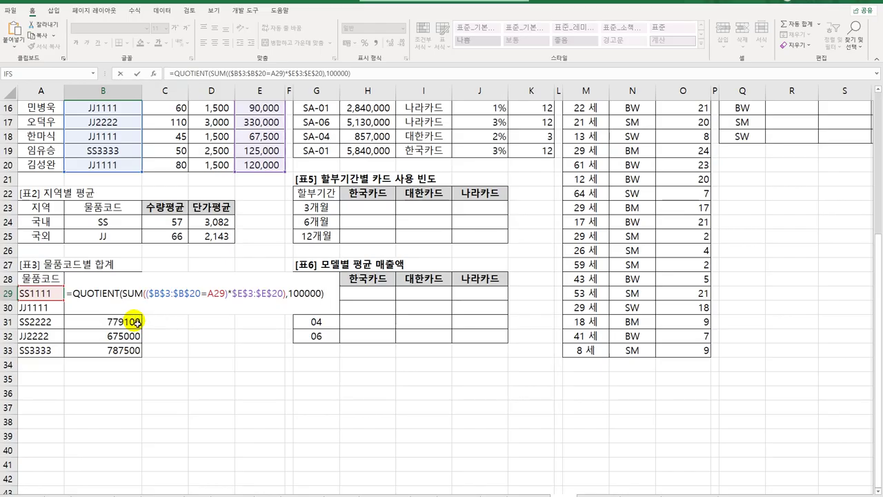
key(ctrl+shift+Return)
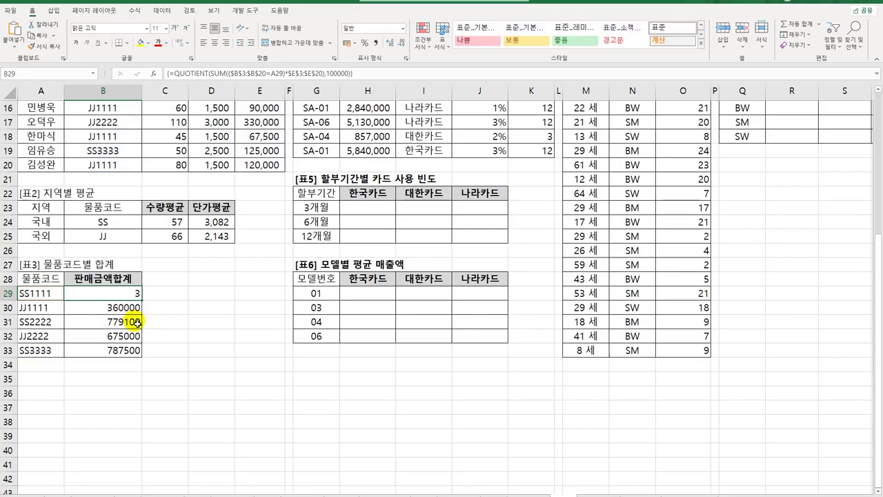
drag(142, 299, 140, 353)
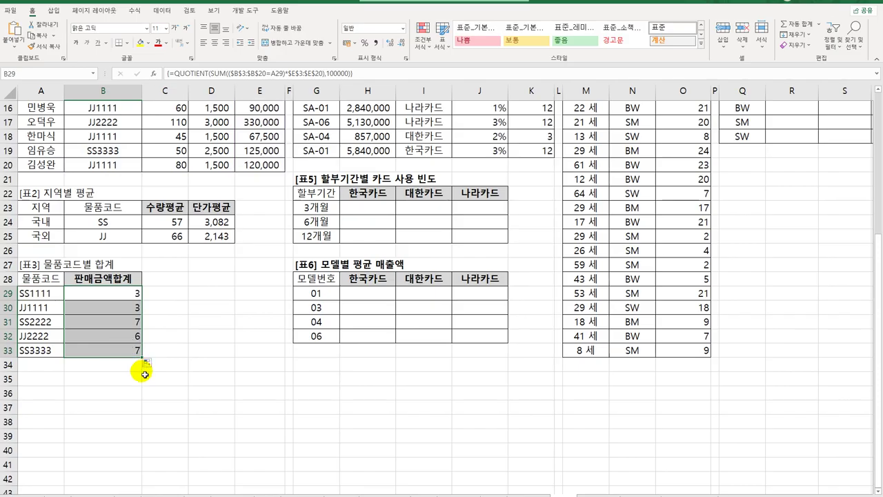
Reopen the formula in B29 and place a REPT function in front of QUOTIENT.
click(136, 298)
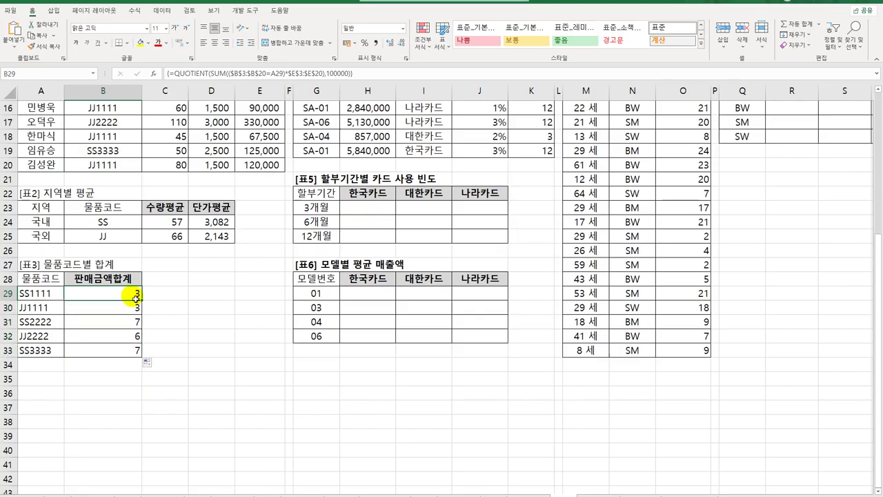
double_click(136, 298)
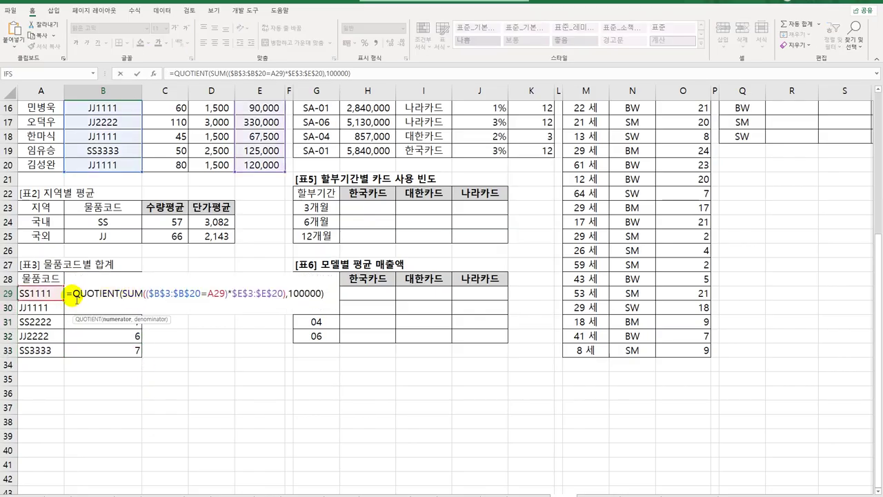
text(rep)
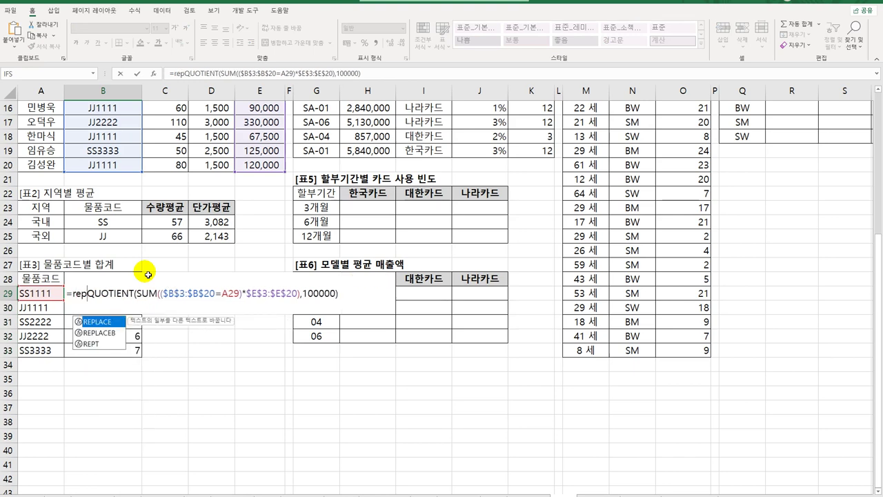
key(Down)
key(Down)
key(Tab)
Insert the quoted symbol "★" as REPT's text argument, followed by a comma before QUOTIENT.
text("a)
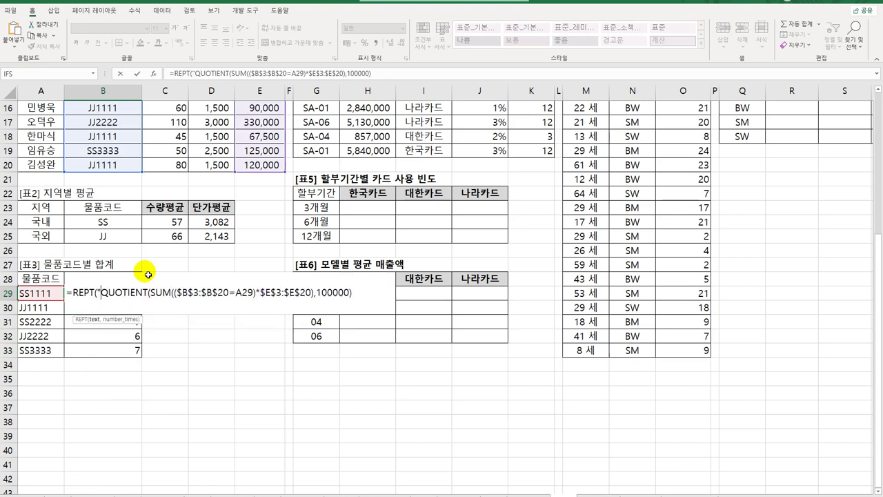
key(BackSpace)
key(Hangul)
text(ㅁ)
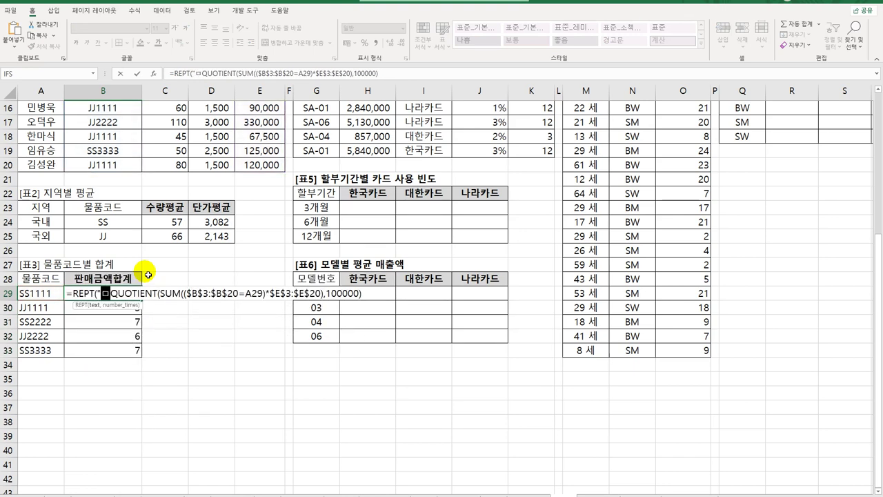
key(Hangul_Hanja)
click(115, 412)
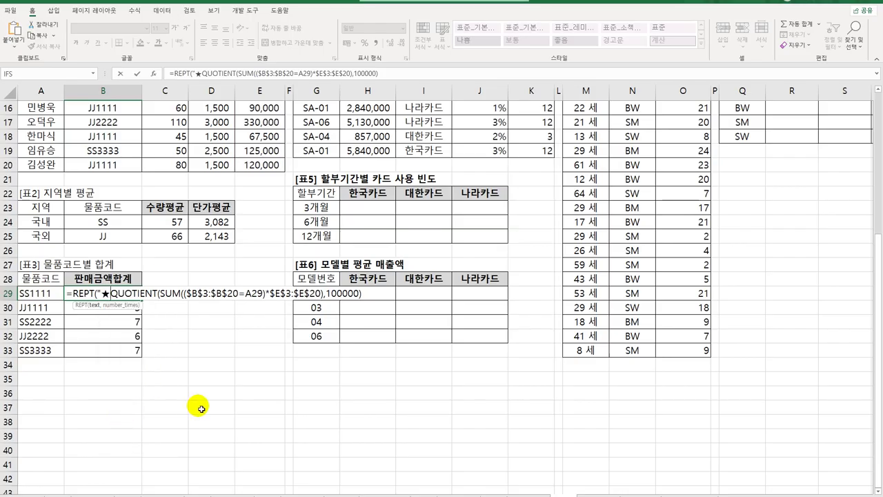
text(",)
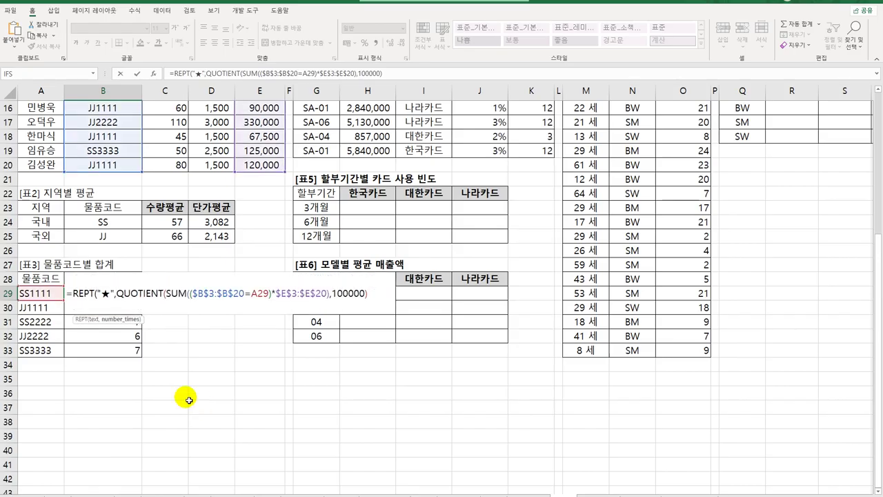
Close the REPT function, enter it as an array formula and fill it down to B33.
click(379, 298)
text())
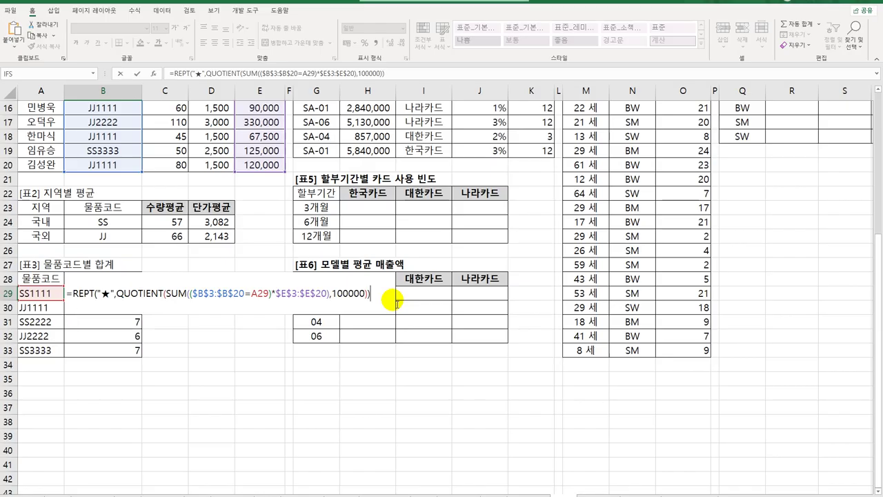
key(ctrl+shift+Return)
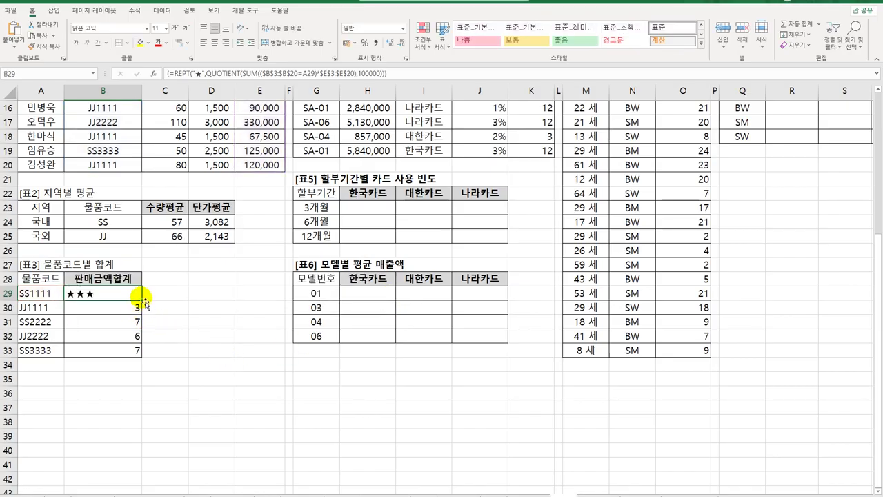
drag(143, 301, 140, 353)
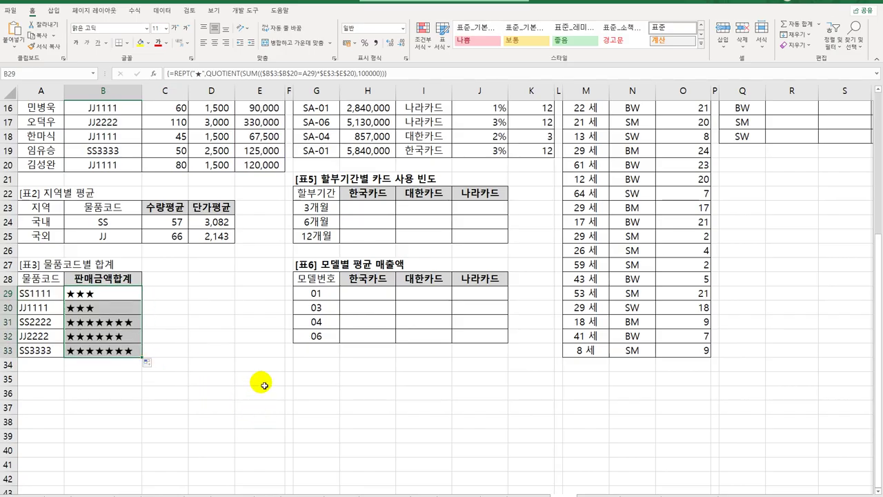
Start a SUM formula with a nested IF in H23, the 3개월 cell for 한국카드 in the card usage frequency table.
scroll(262, 388, up, 5)
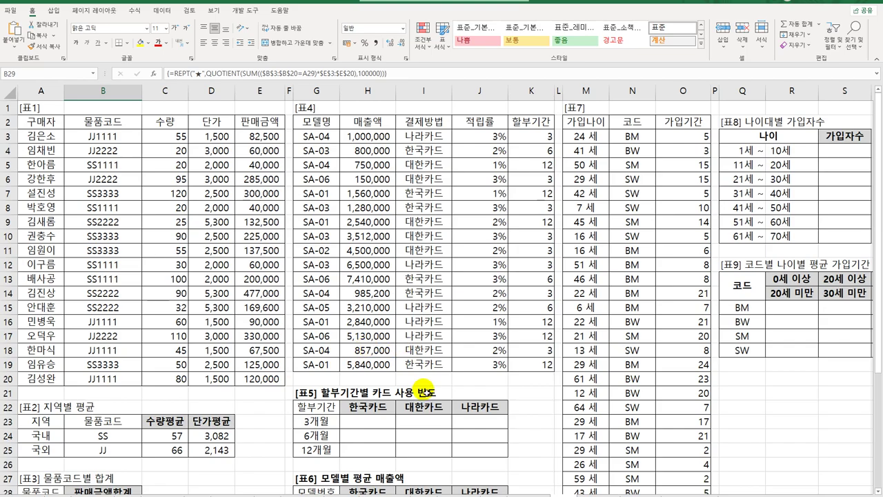
click(406, 141)
click(533, 137)
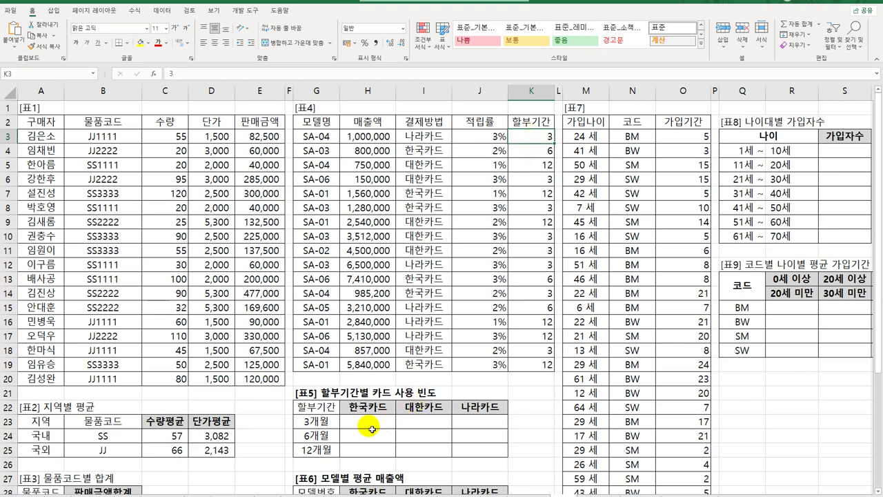
drag(366, 421, 470, 453)
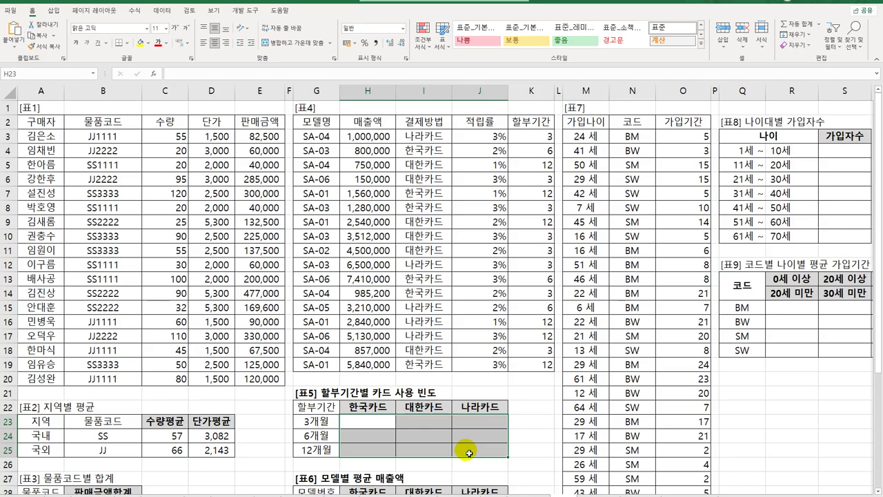
click(364, 424)
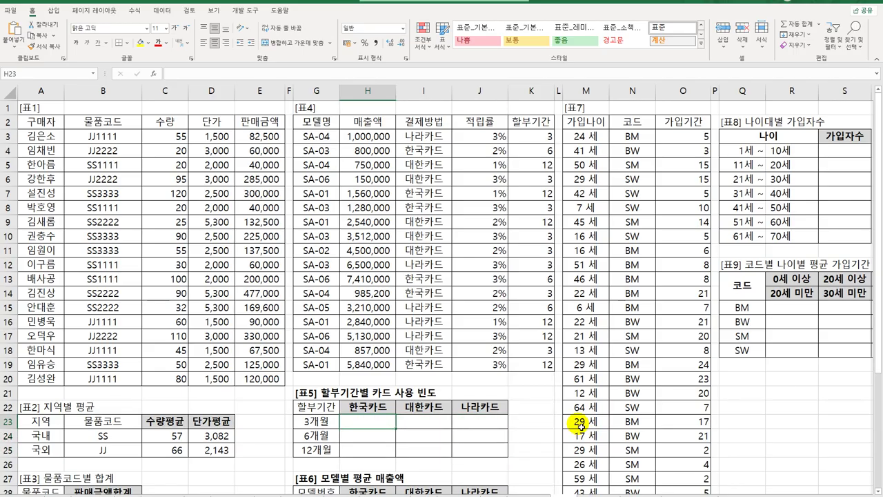
text(=)
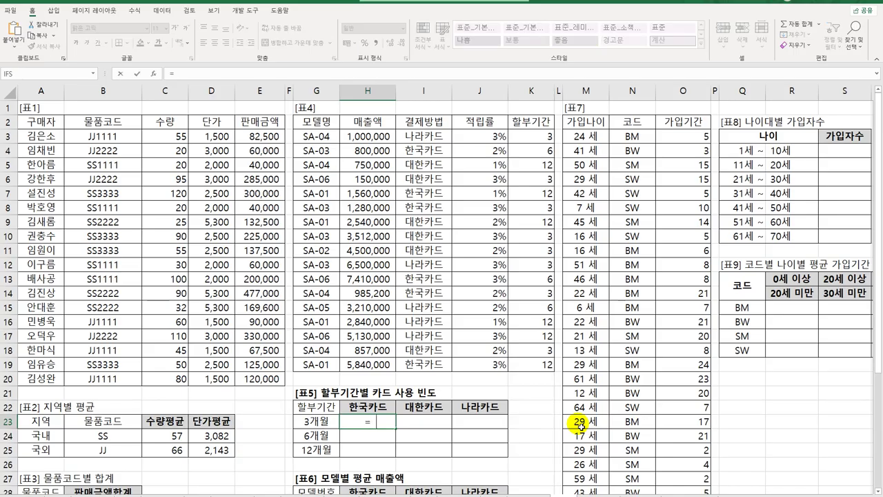
text(sum)
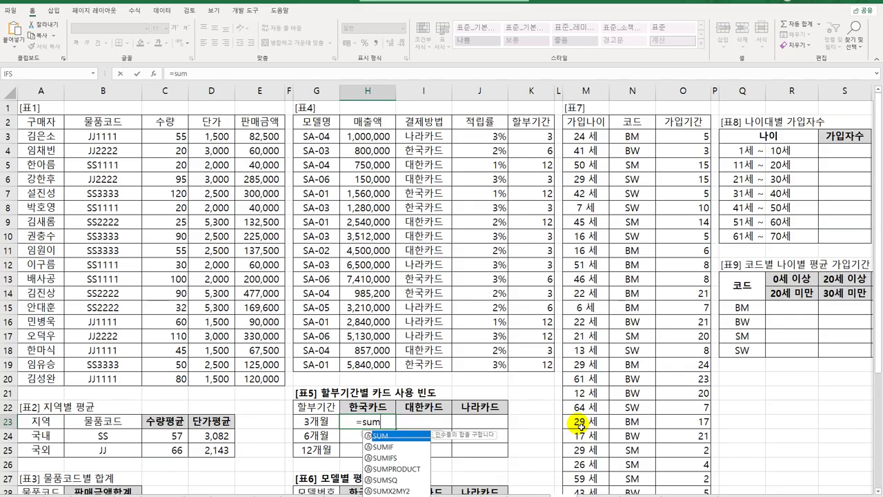
text((if()
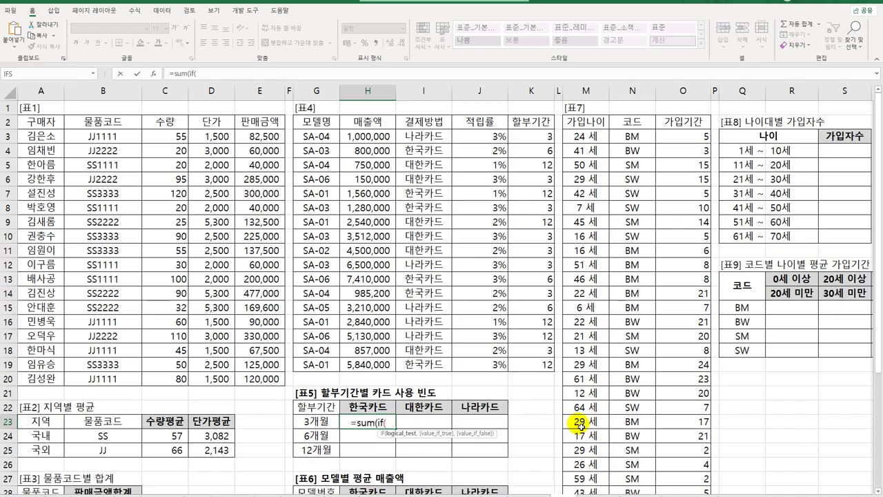
Add two empty parenthesised conditions joined by multiplication, set 1 as the IF value and close both functions.
text(()
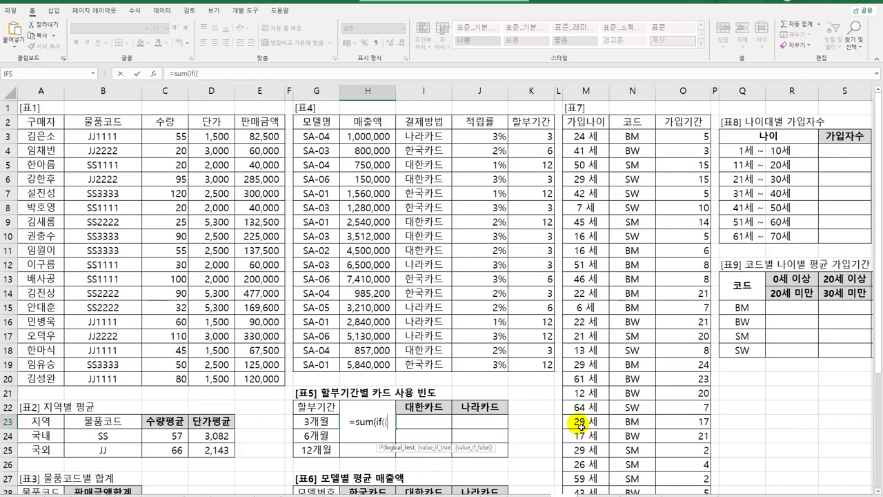
text()*)
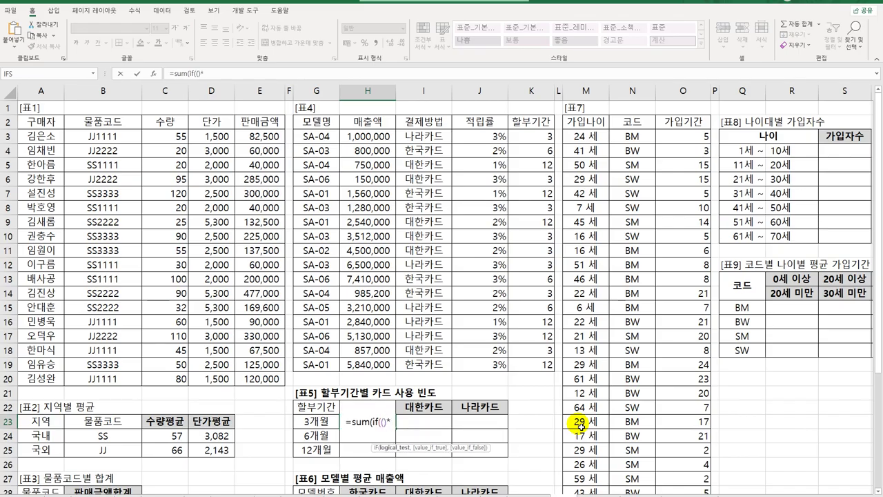
text((),)
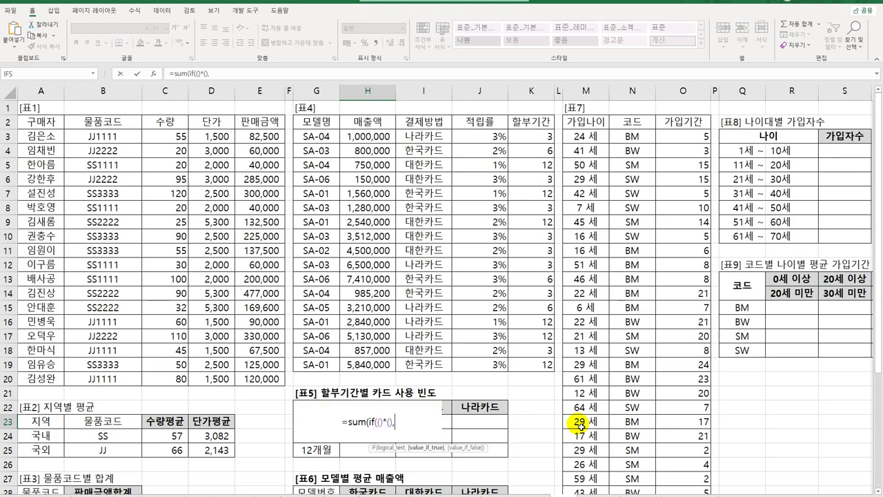
text(1))
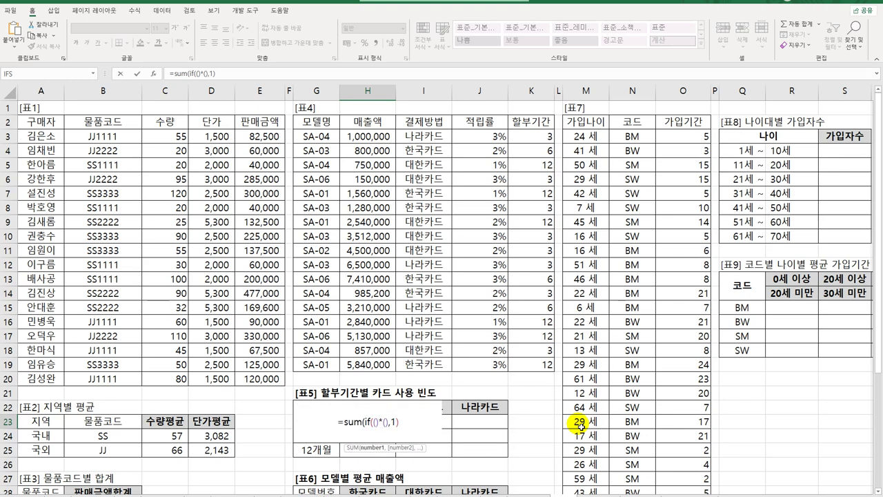
text())
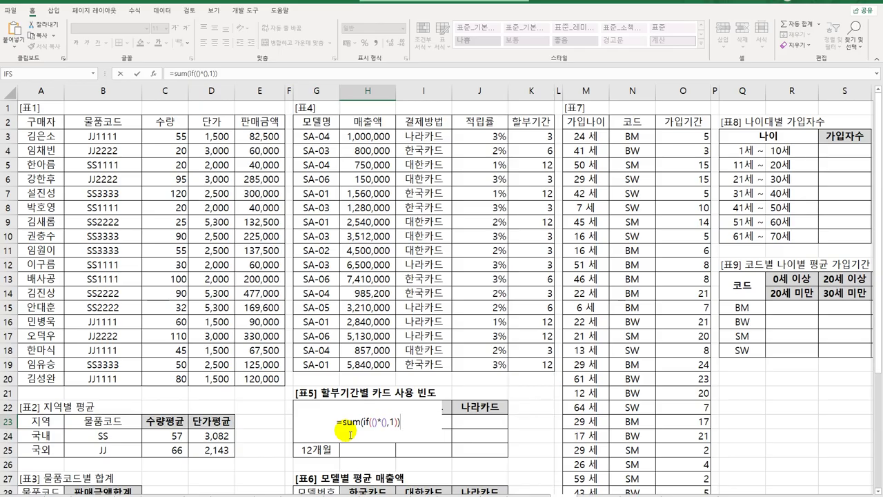
Fill the first IF condition in H23 with the absolute payment method range $I$3:$I$19 equal to the 한국카드 heading H22.
click(375, 423)
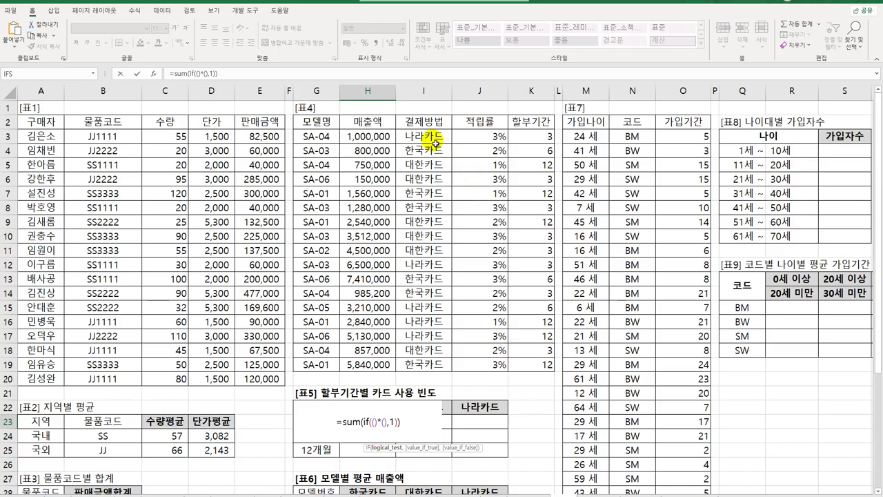
drag(435, 138, 434, 364)
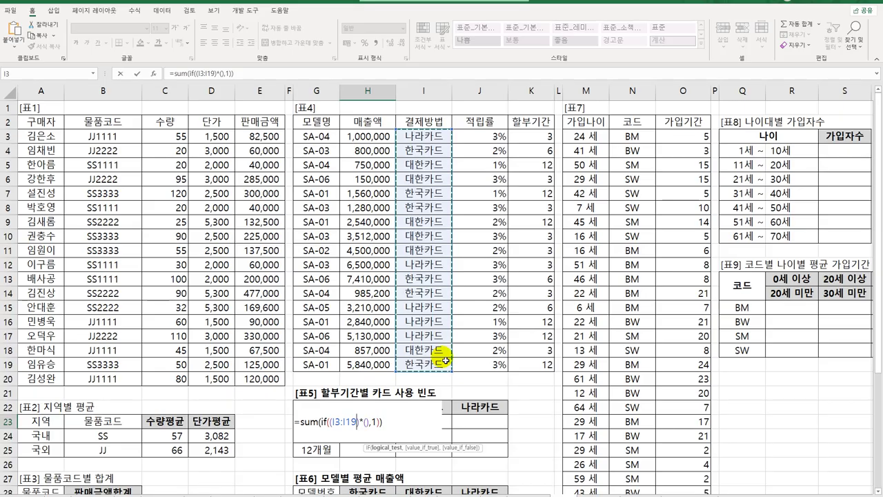
key(F4)
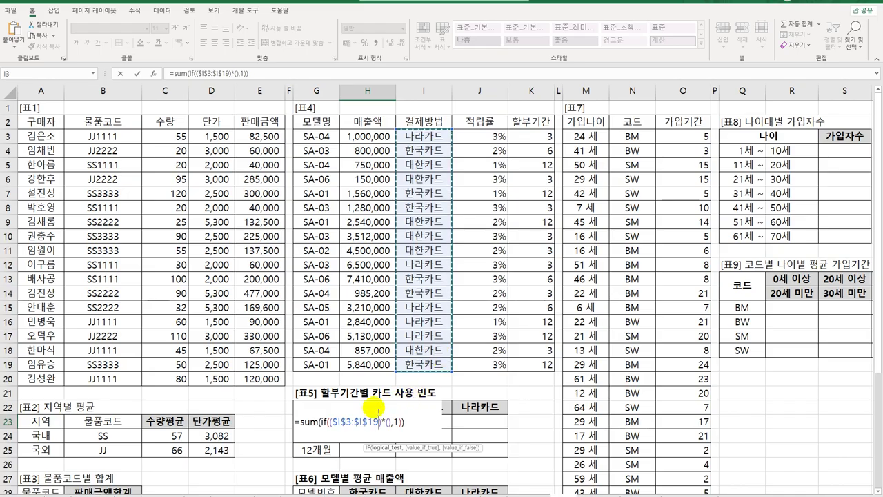
double_click(368, 420)
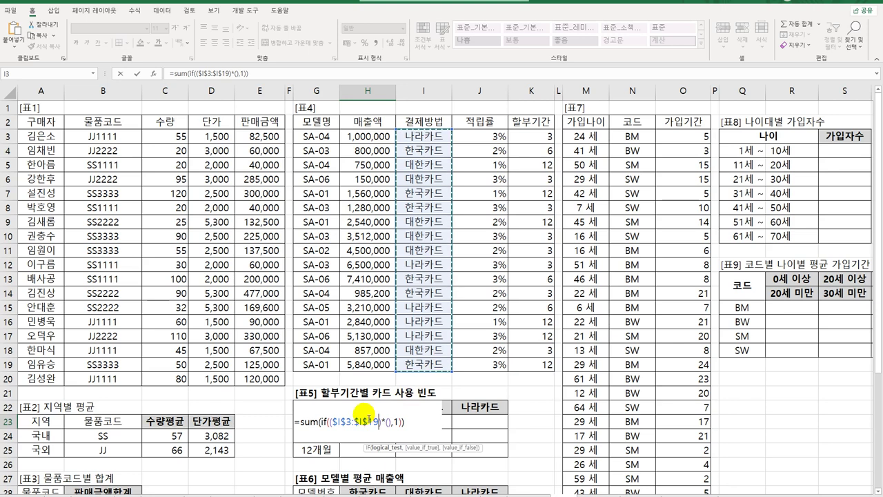
click(399, 418)
text(=)
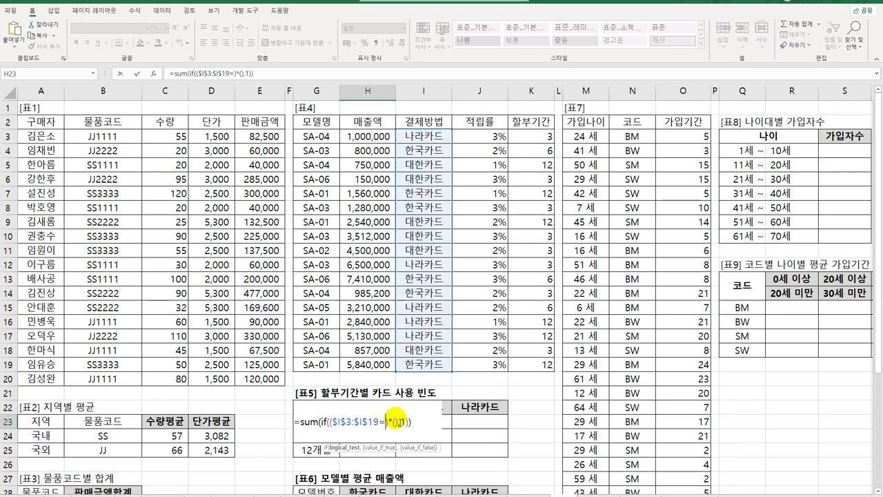
click(375, 383)
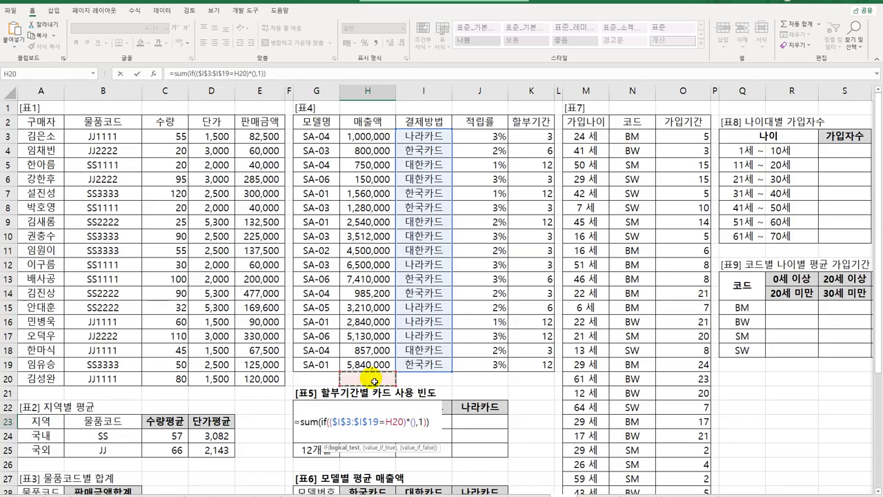
click(392, 388)
key(Down)
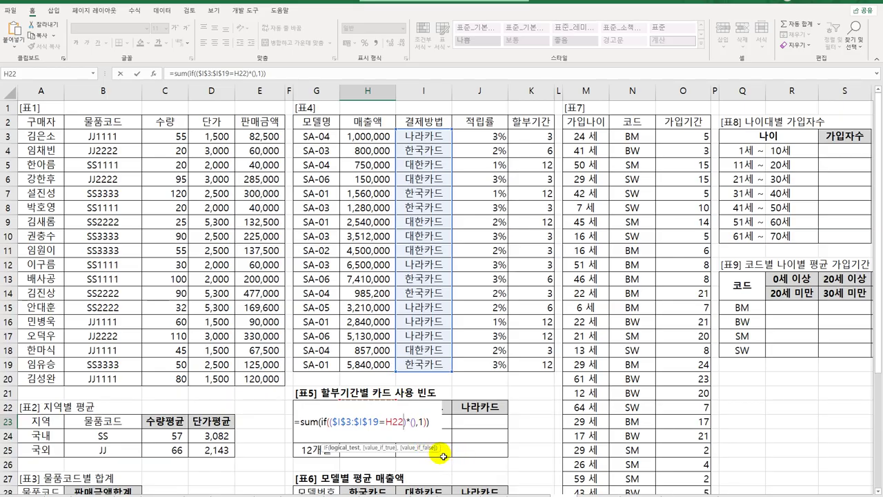
Fill the second IF condition with the absolute instalment period range $K$3:$K$19 equal to the 3개월 label G23.
key(F2)
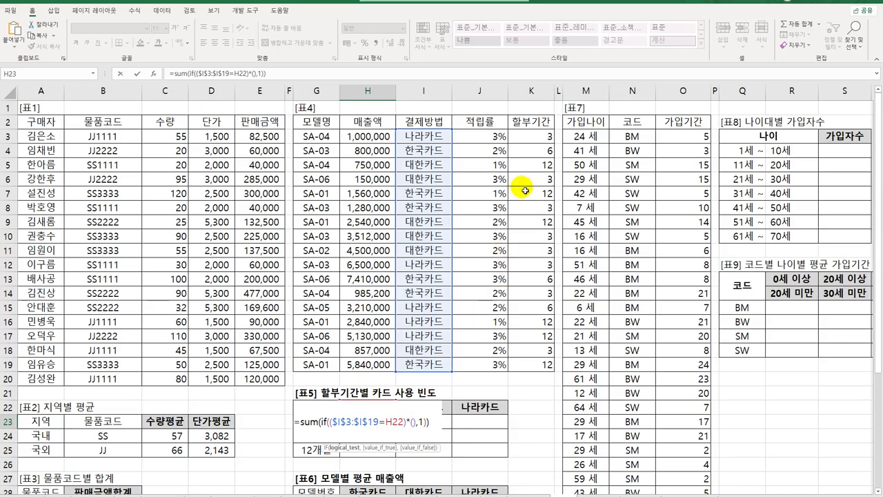
drag(536, 137, 535, 364)
key(F4)
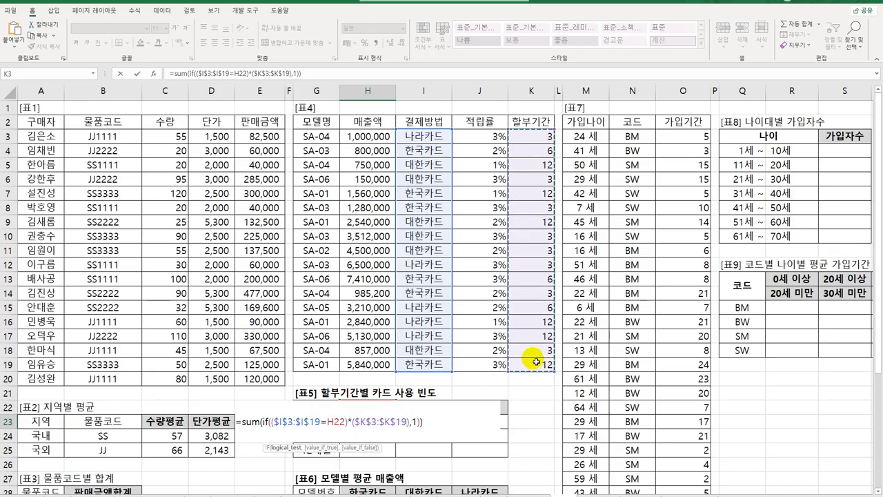
text(=)
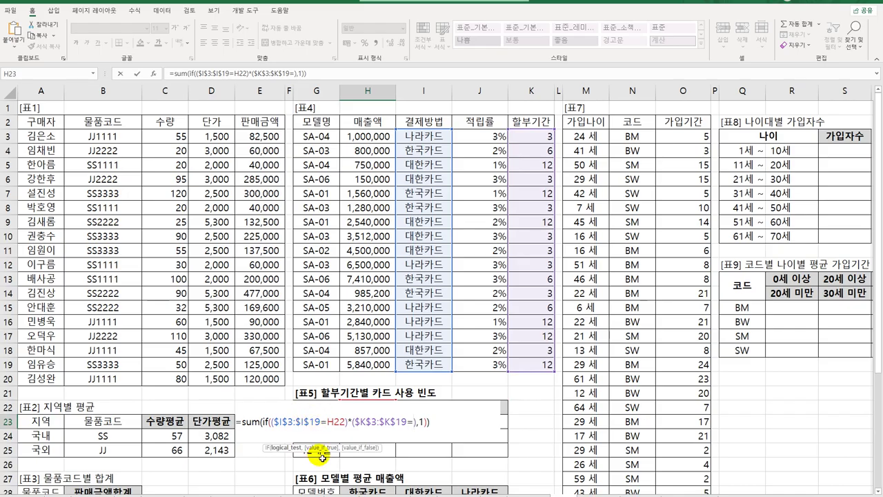
click(316, 453)
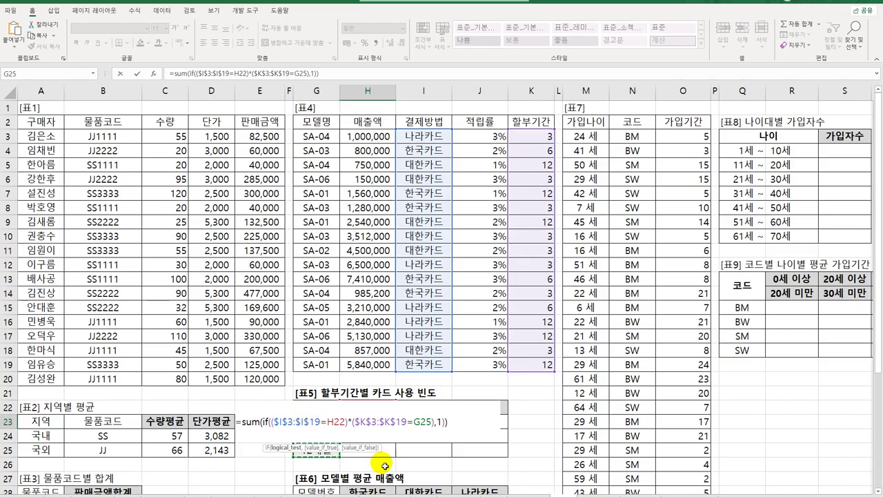
key(Up)
key(Up)
text())
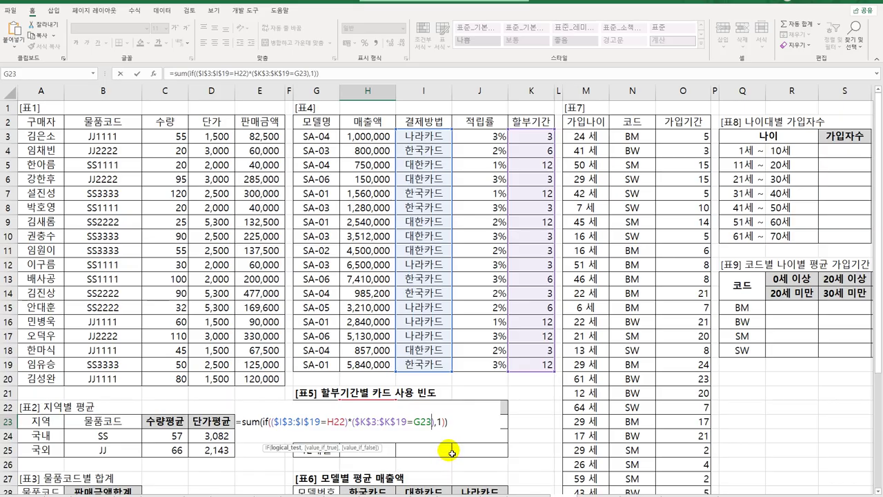
Change the two criteria references in the H23 formula to the mixed references H$22 and $G23.
click(336, 423)
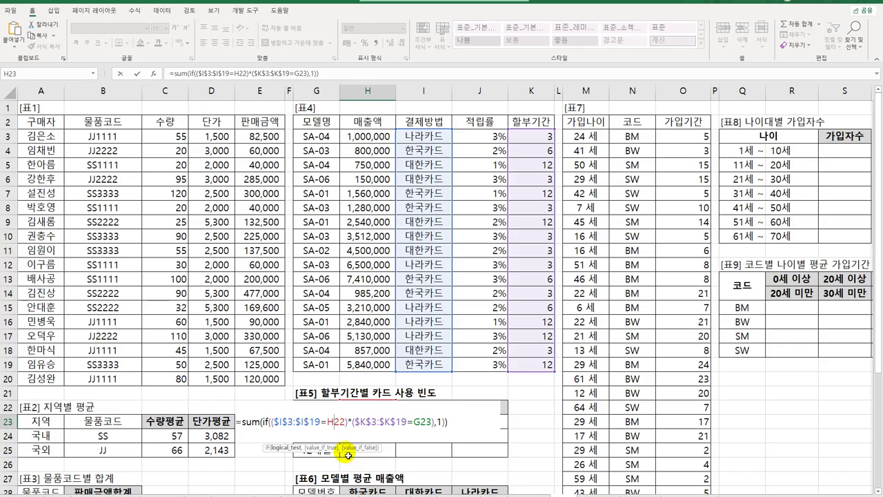
key(F4)
key(F4)
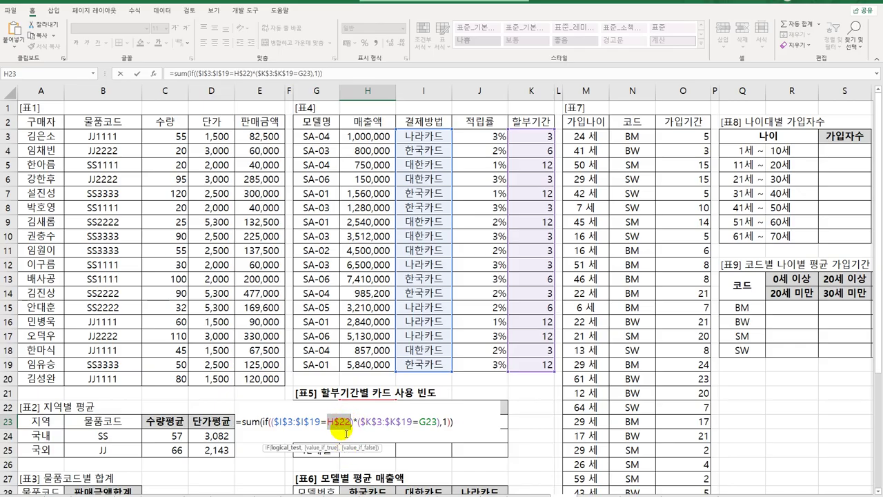
click(426, 421)
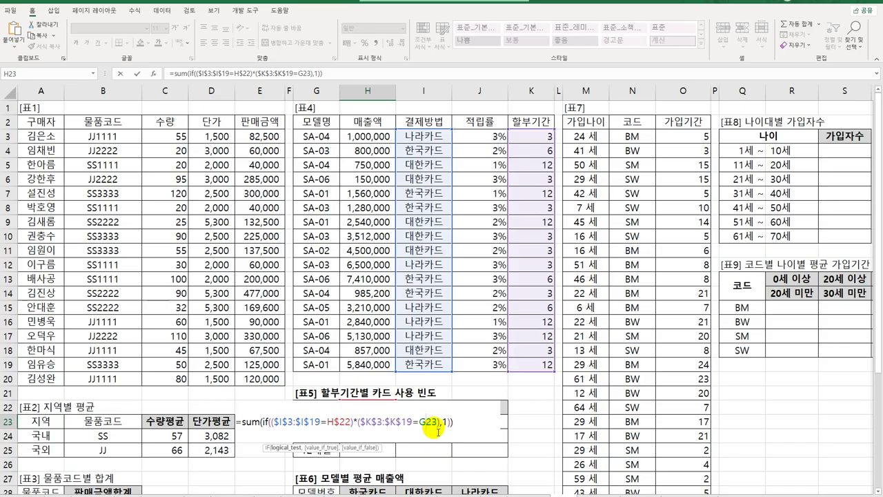
key(F4)
key(F4)
key(F4)
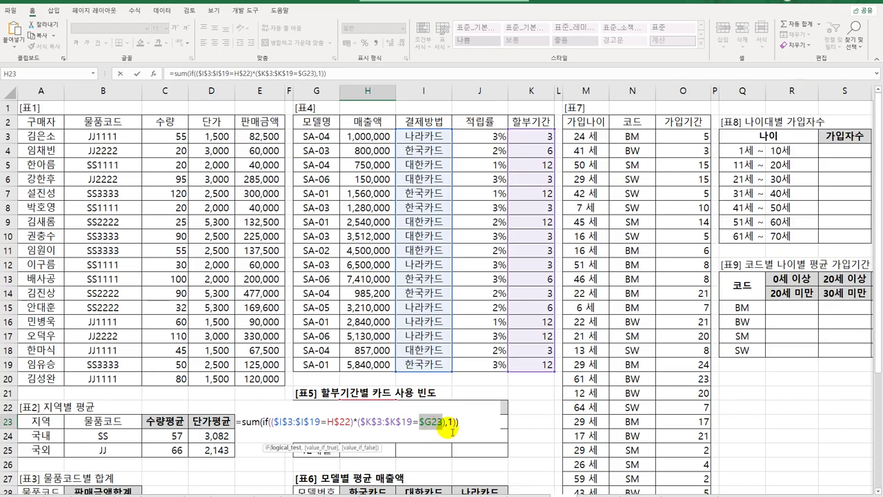
Enter the H23 formula as an array formula and fill it down and across to J25.
click(462, 423)
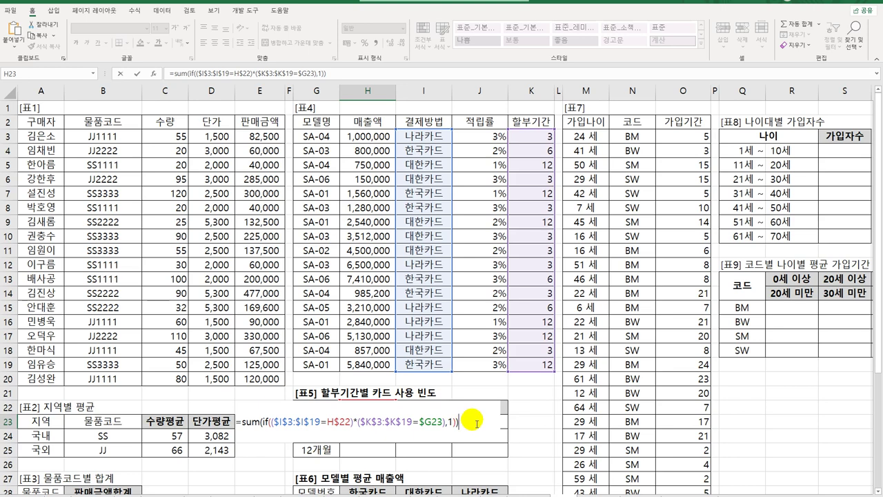
key(ctrl+shift+Return)
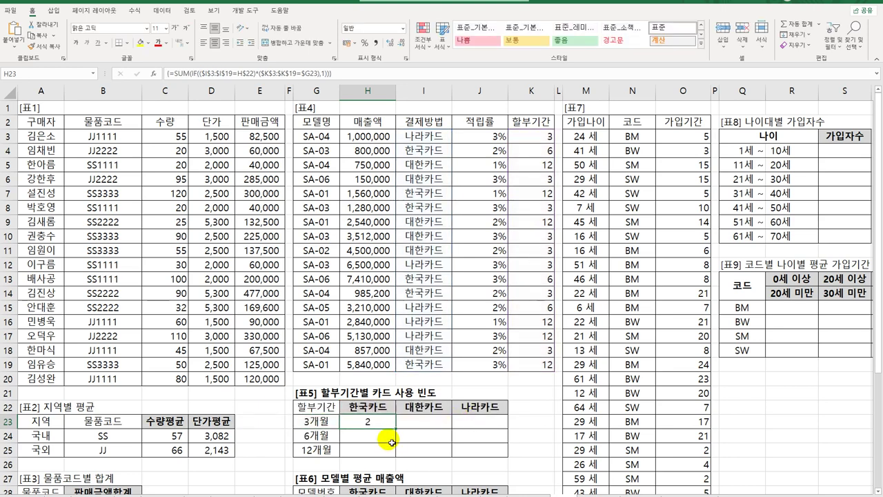
drag(397, 429, 397, 457)
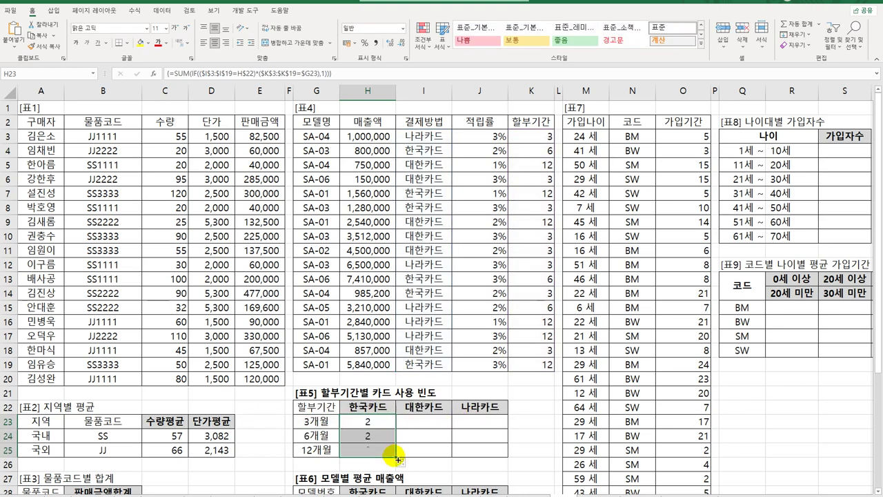
shift+click(493, 457)
key(ctrl+r)
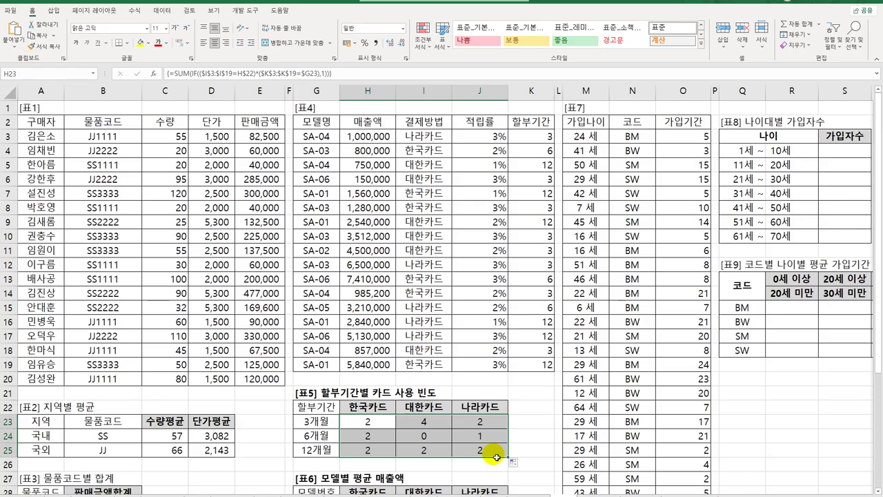
Reopen the H23 formula and insert the REPT function in front of SUM.
click(371, 423)
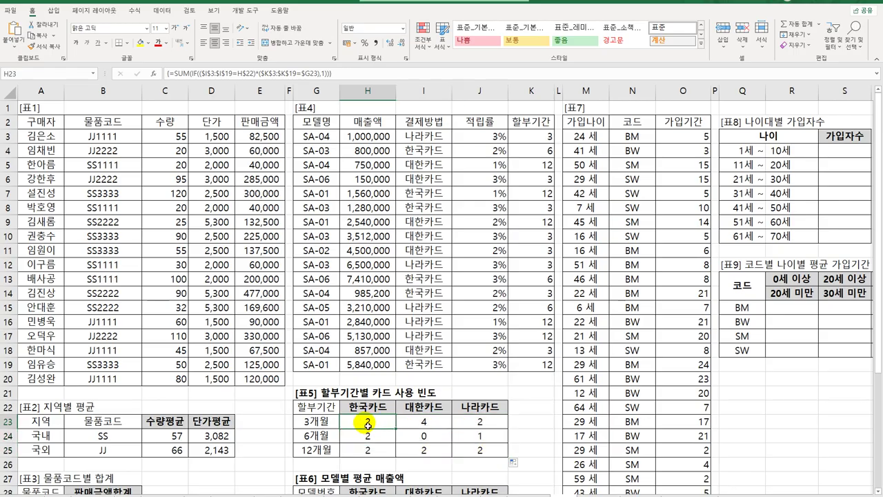
double_click(368, 423)
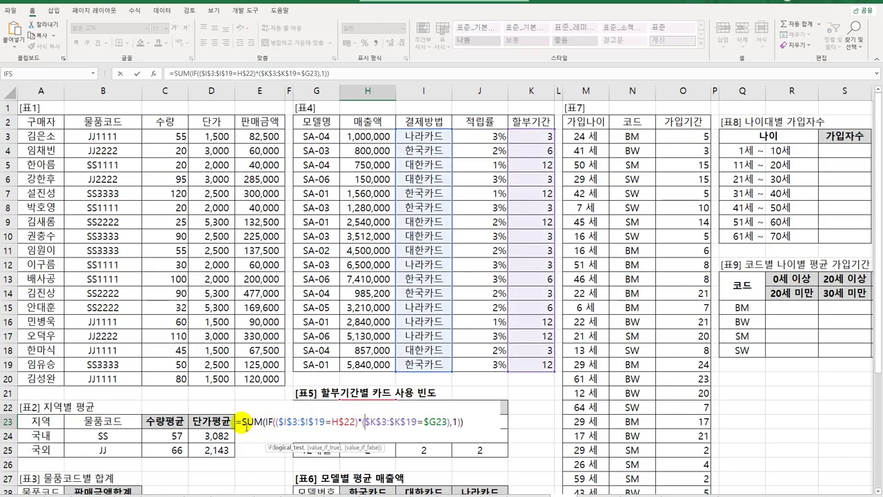
click(243, 423)
text(r)
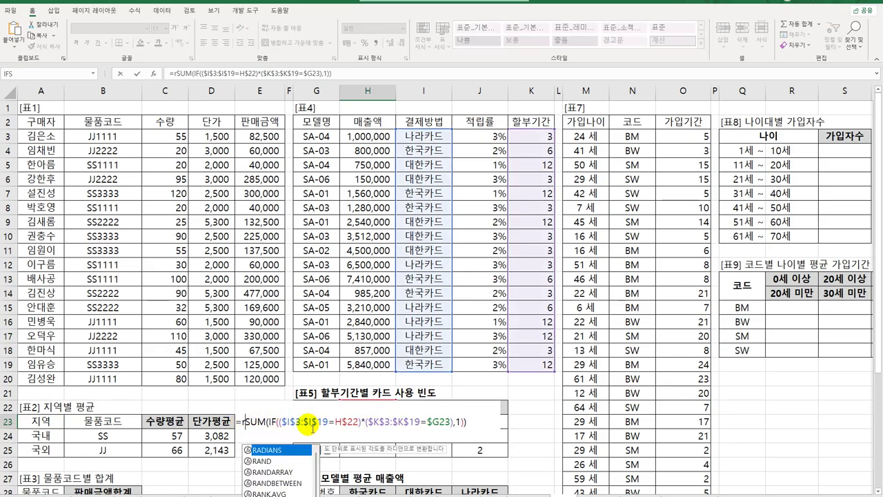
text(ept)
key(Tab)
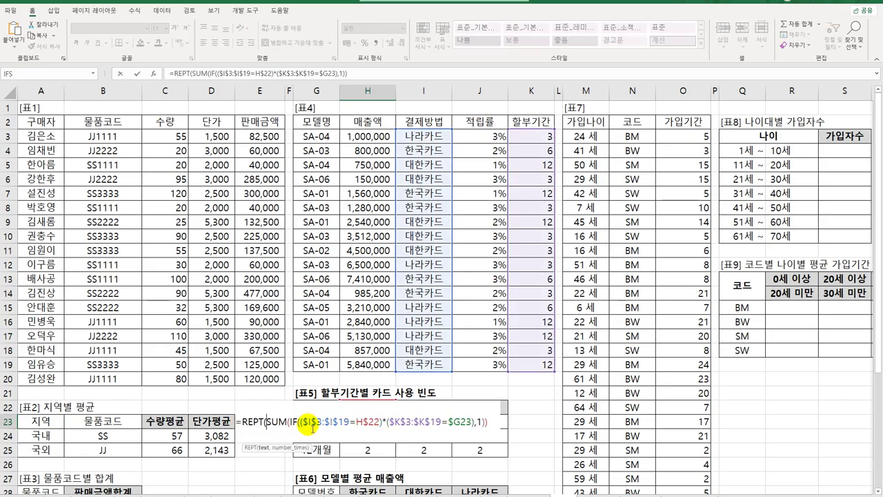
Insert the quoted symbol "★" as REPT's text argument, followed by a comma before SUM.
text("a)
key(BackSpace)
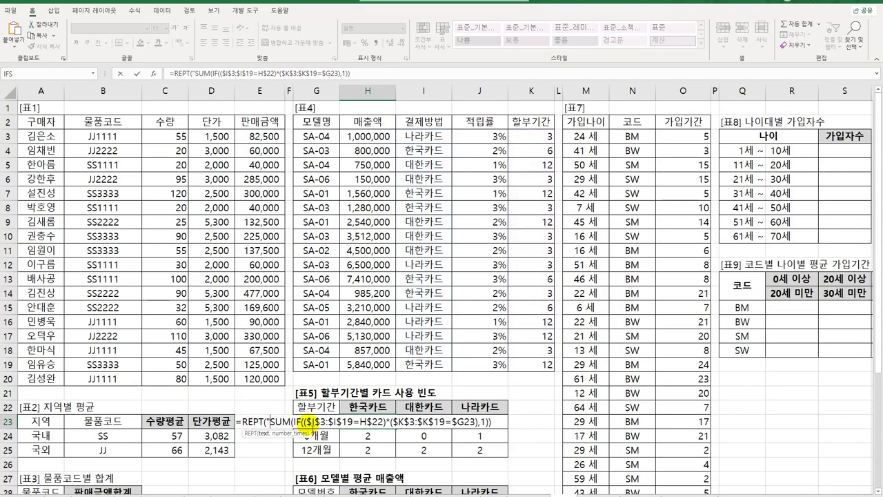
key(Hangul)
text(ㅁ)
key(Hangul_Hanja)
text(8)
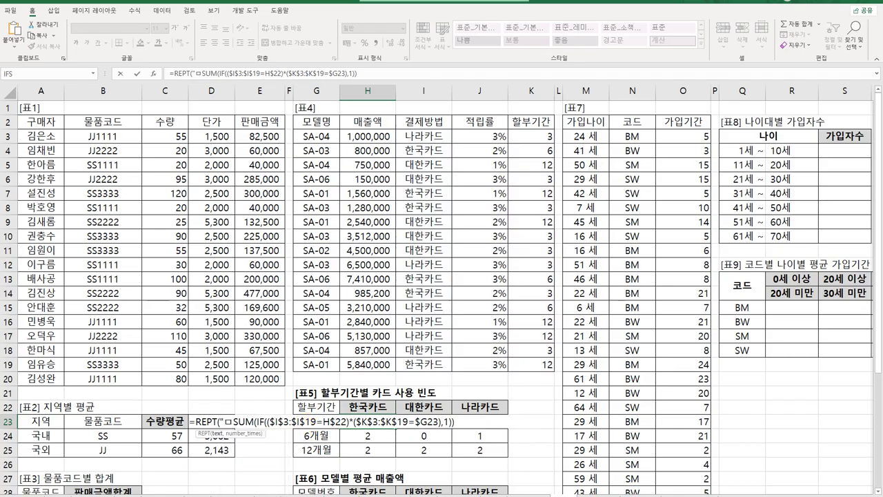
text(",)
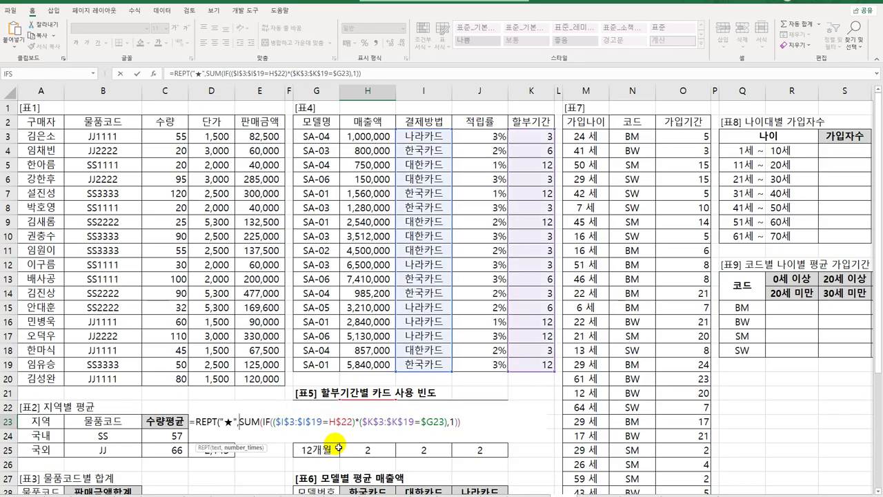
Close the REPT function in H23, enter it as an array formula and fill it through H23:J25.
click(468, 424)
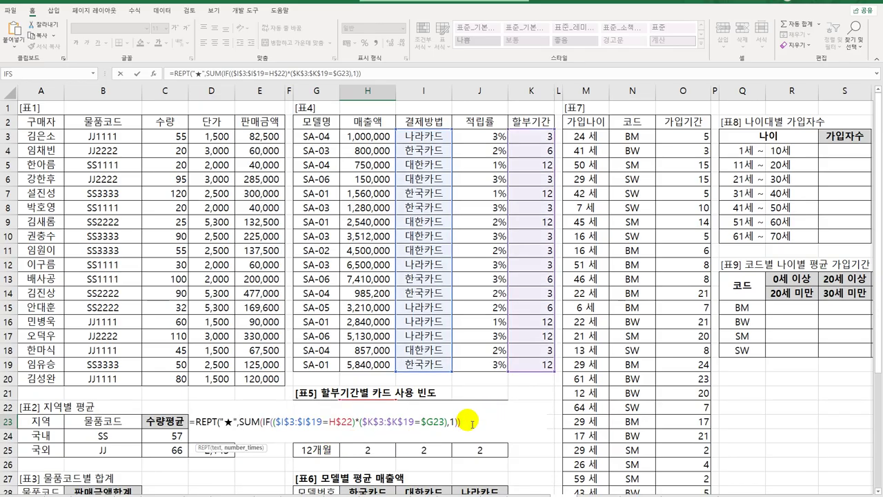
text())
key(ctrl+shift+Return)
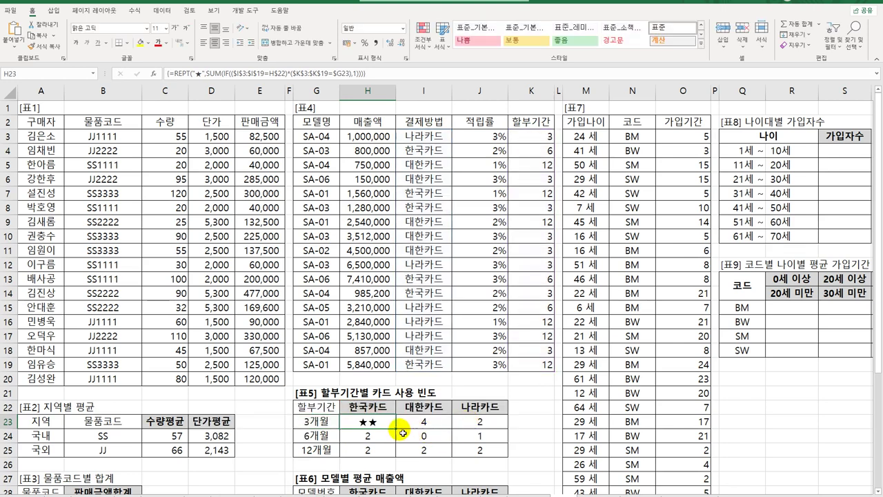
drag(395, 428, 502, 459)
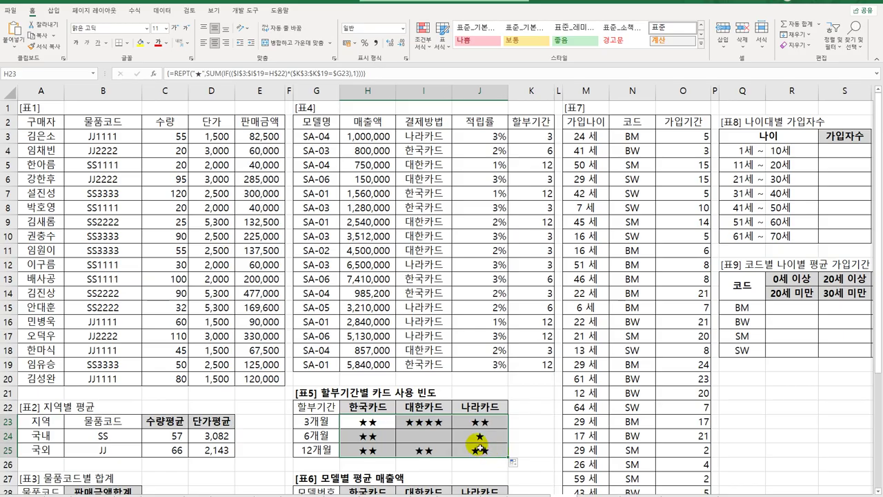
Examine the model names in 표4 alongside the model numbers and card headings of 표6, the average sales by model table.
scroll(477, 446, down, 3)
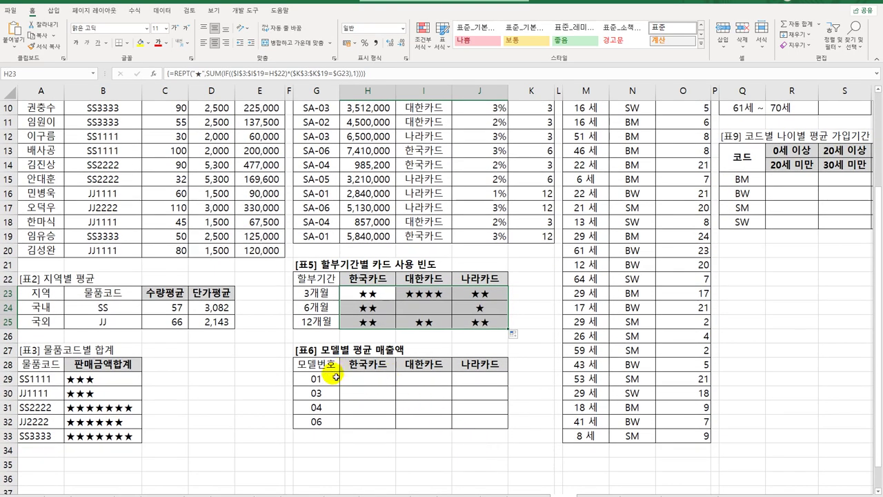
scroll(372, 374, up, 3)
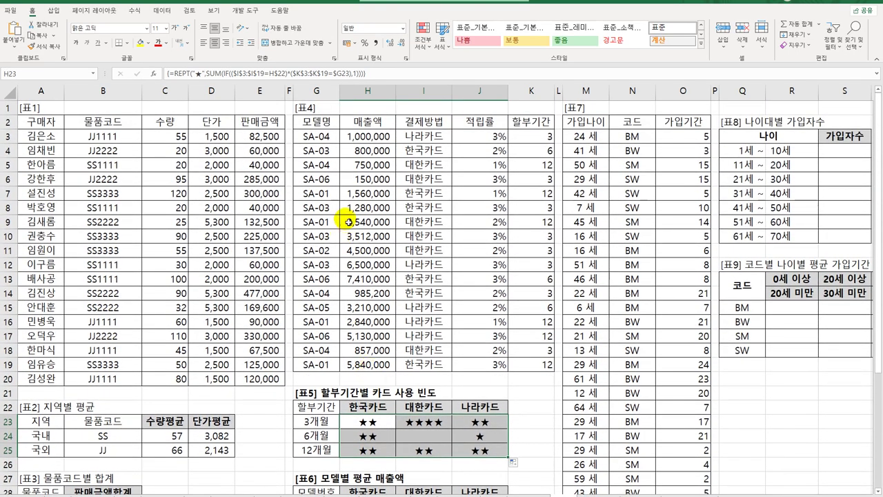
drag(326, 136, 312, 361)
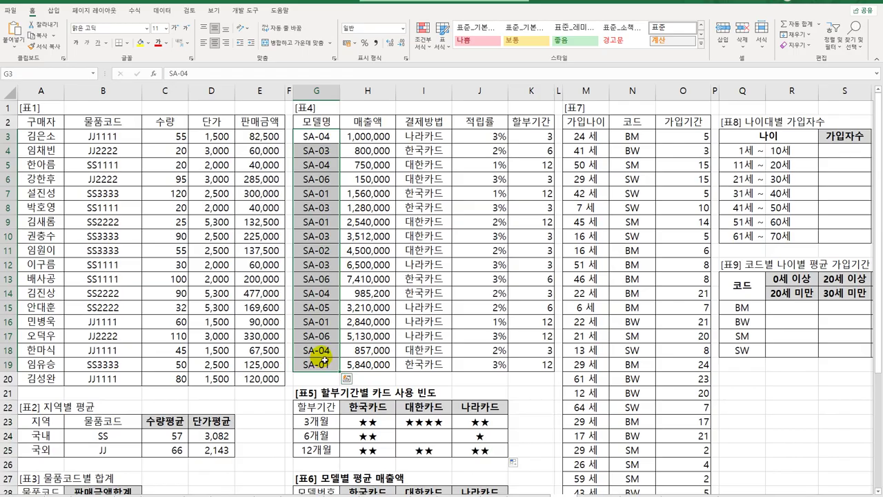
scroll(324, 360, down, 3)
drag(323, 396, 323, 429)
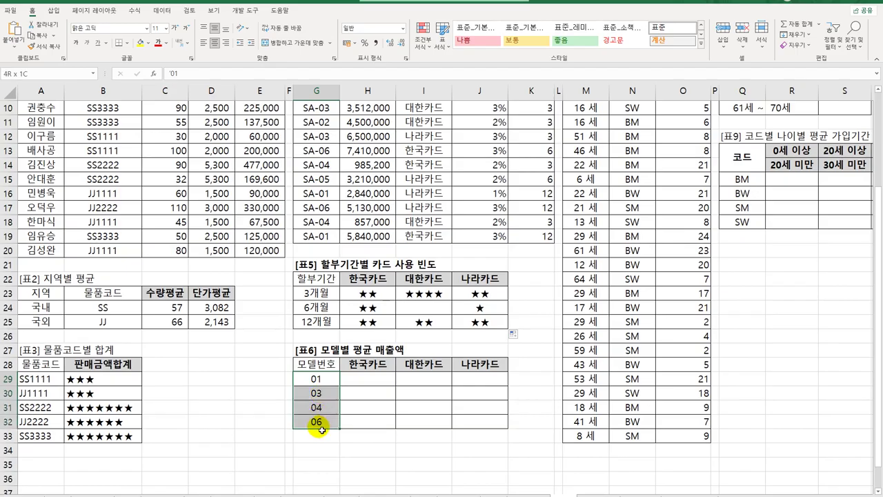
click(371, 364)
click(424, 365)
click(488, 368)
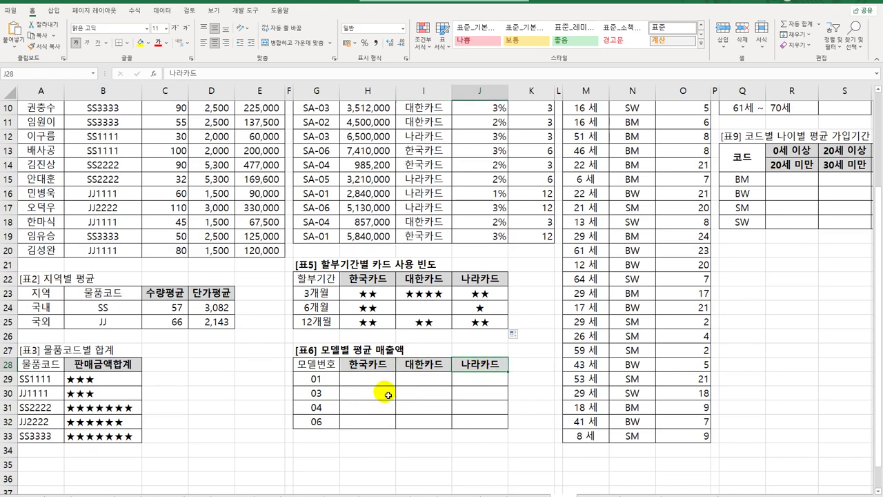
Start a formula in H29 of 표6 with an IF function nested inside AVERAGE.
scroll(420, 376, down, 1)
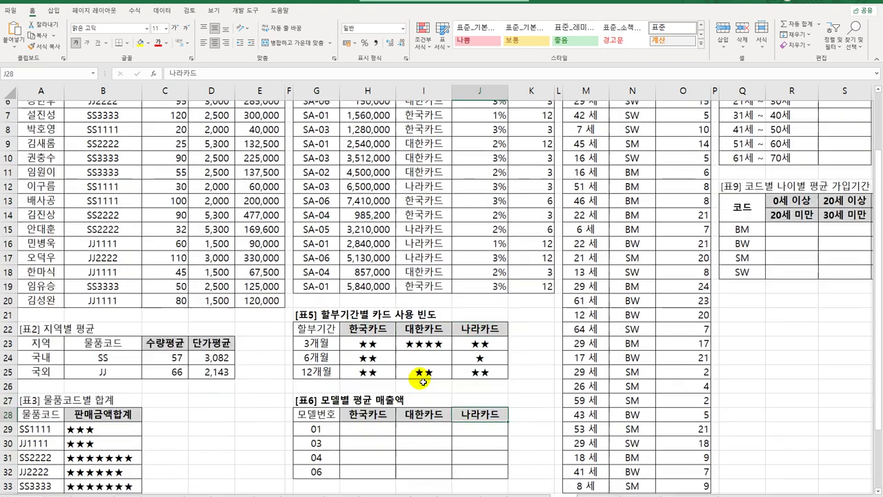
scroll(423, 382, up, 1)
scroll(423, 382, down, 1)
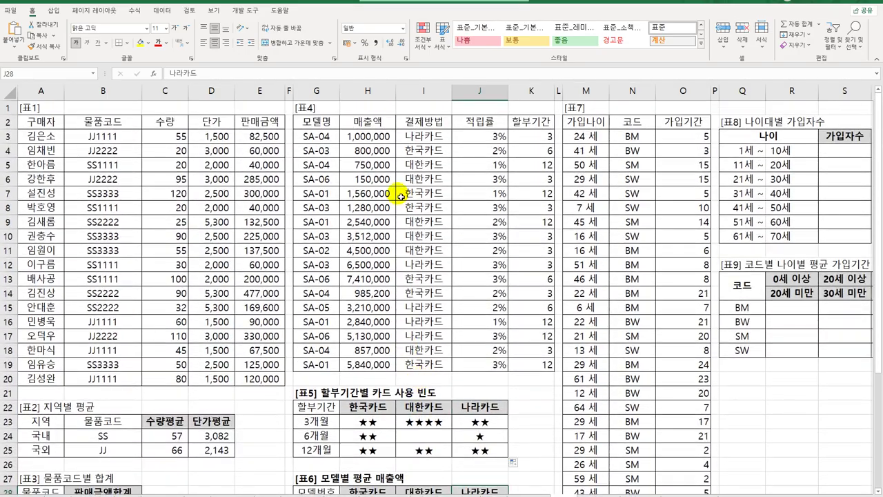
scroll(399, 199, up, 1)
scroll(396, 263, down, 3)
click(366, 382)
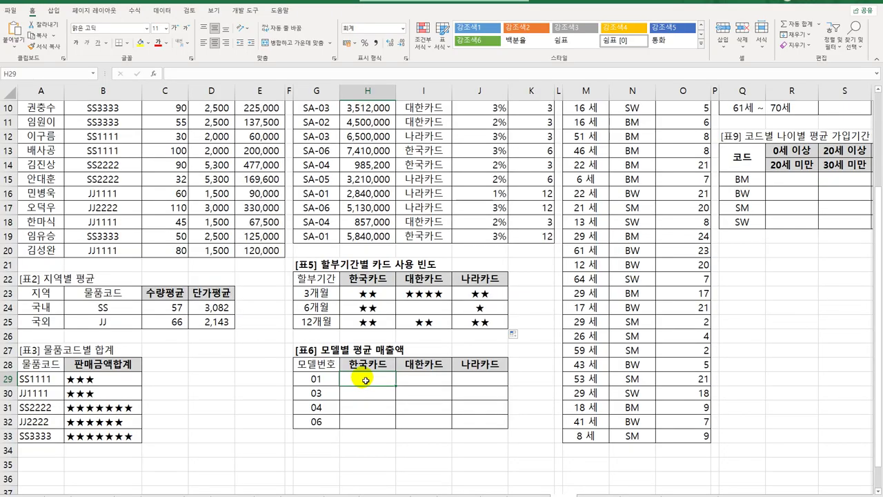
text(=)
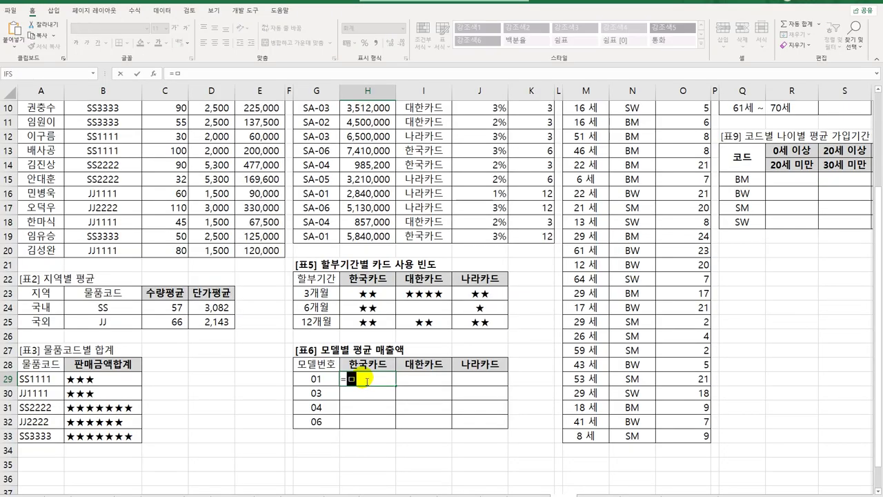
text(av)
key(Down)
key(Tab)
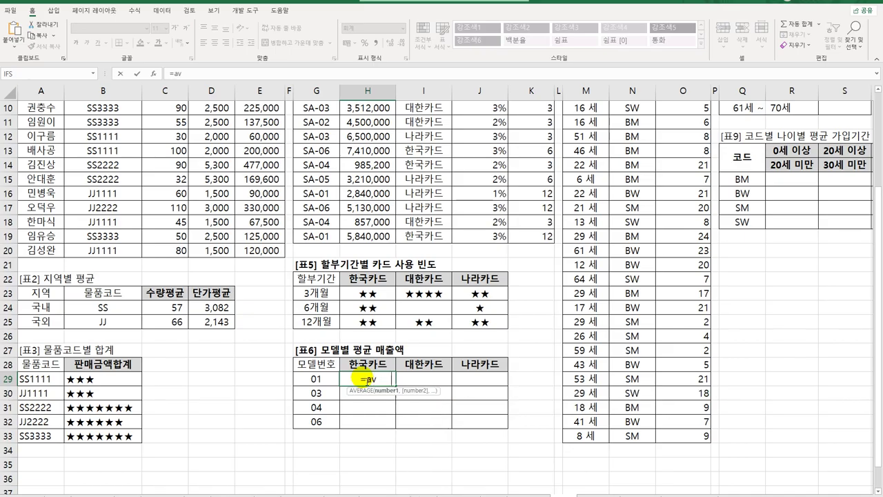
text(if)
key(Tab)
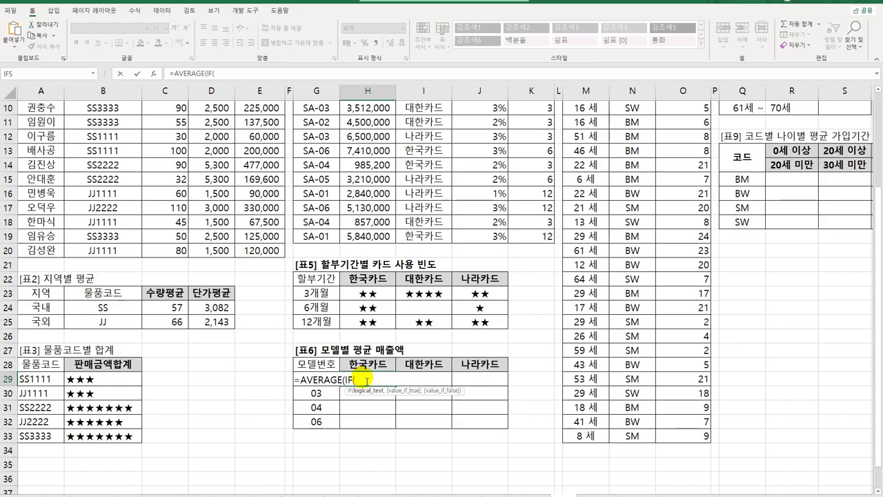
text(right)
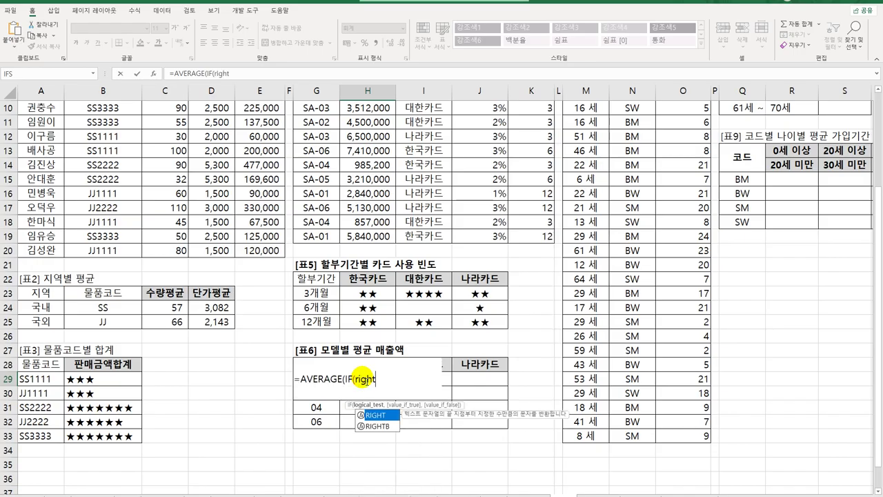
key(BackSpace)
key(BackSpace)
key(BackSpace)
key(BackSpace)
key(BackSpace)
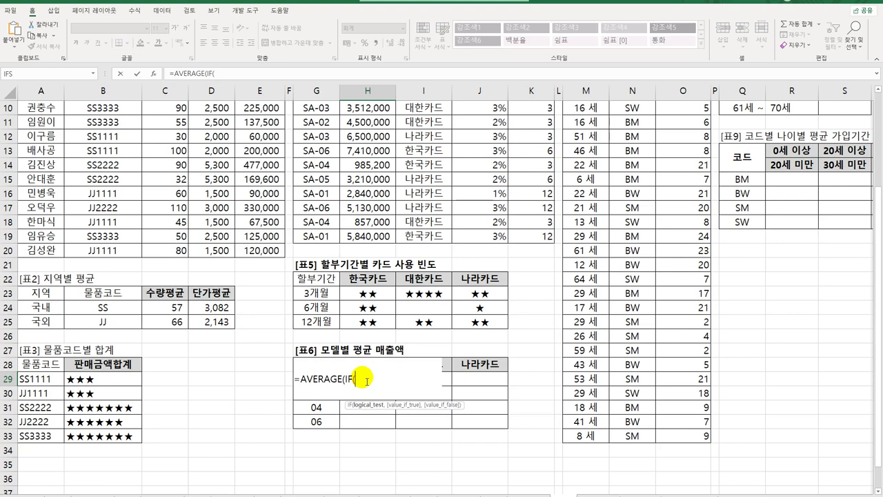
Add two empty bracketed conditions multiplied together, use $H$3:$H$19 as IF's value if true, and close both functions.
text(( ) * ( ),)
scroll(414, 279, up, 3)
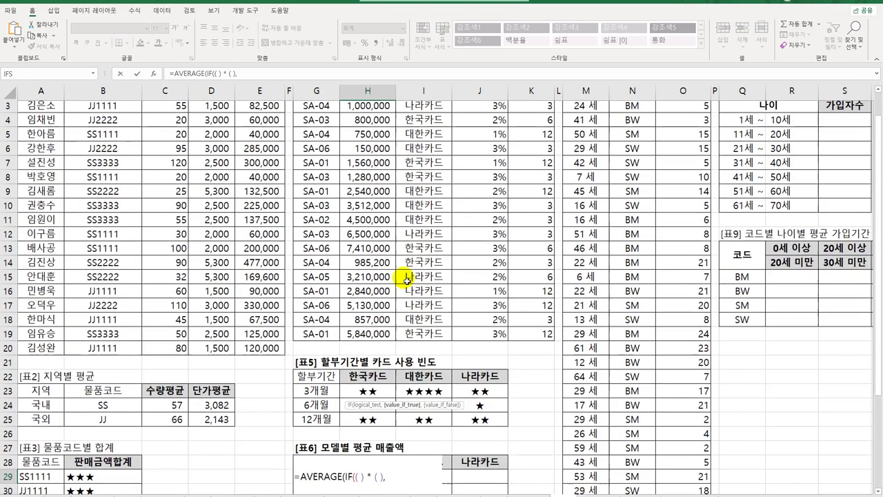
click(366, 138)
drag(366, 138, 367, 362)
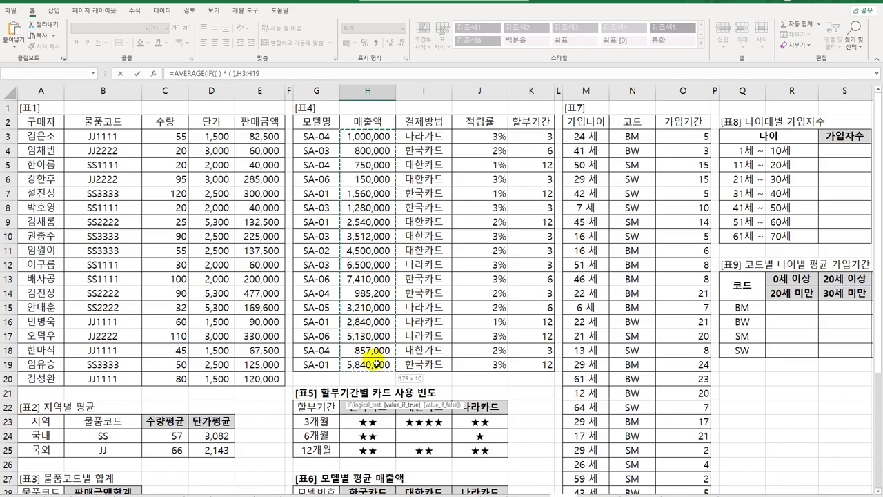
key(F4)
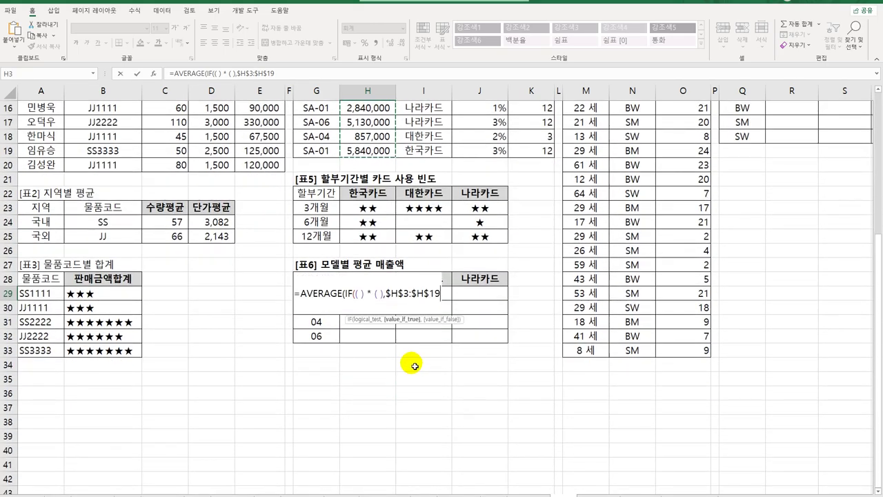
text())
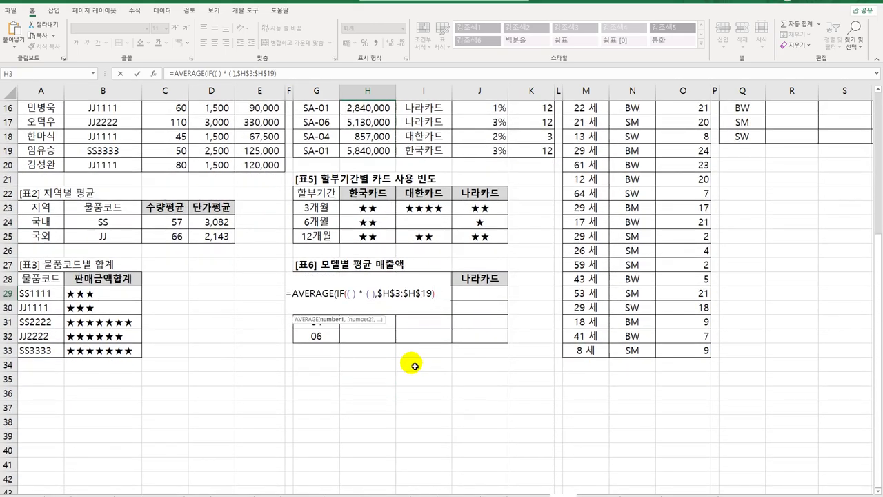
text())
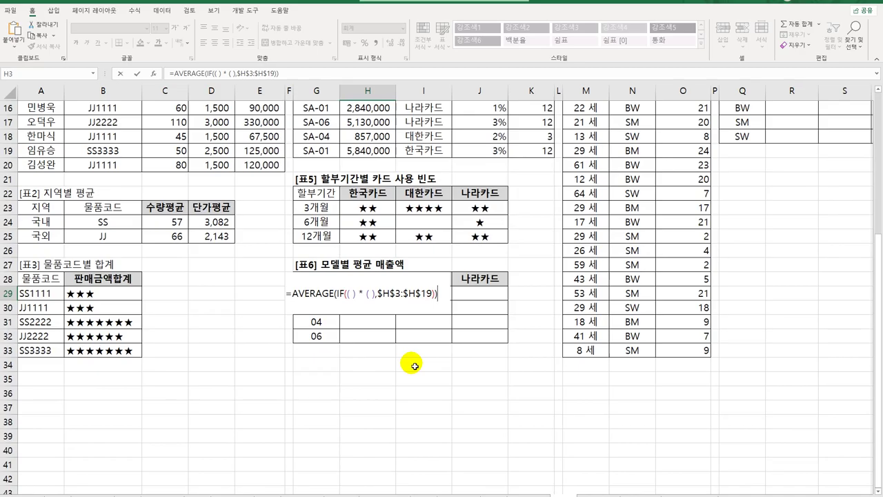
In the first condition, insert a RIGHT function extracting 2 characters from the model names in $G$3:$G$19.
click(349, 295)
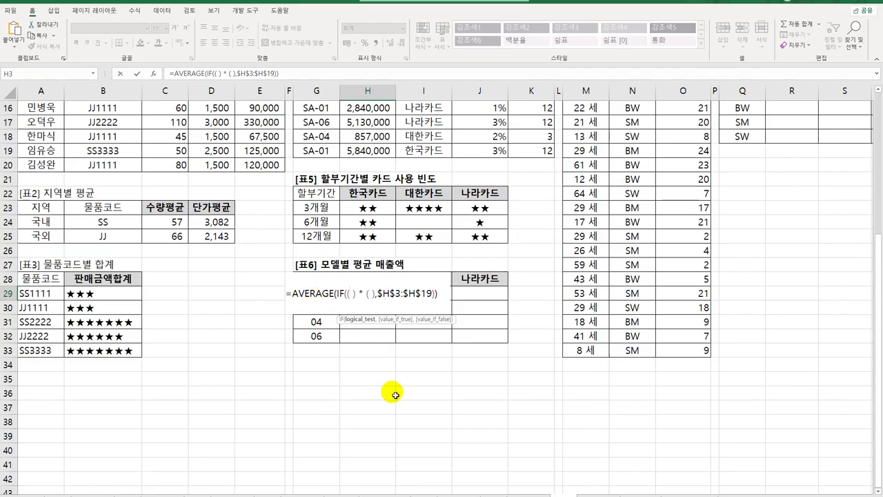
text(right)
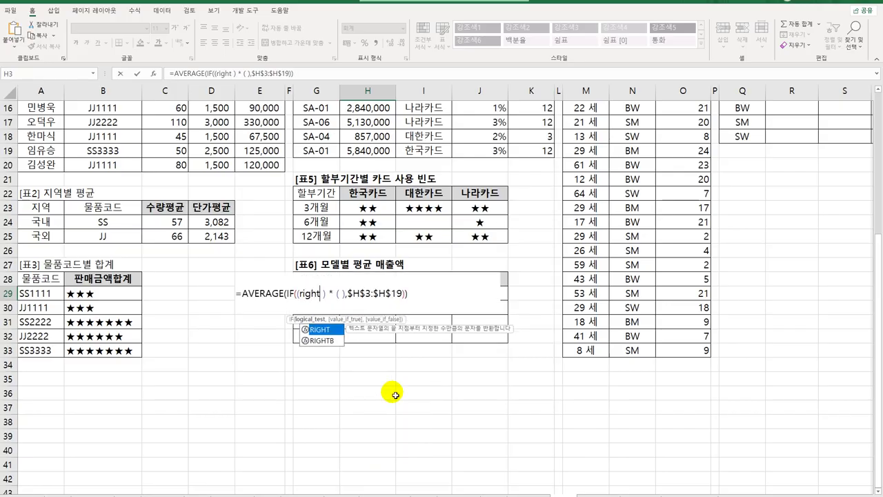
key(Tab)
scroll(347, 345, up, 5)
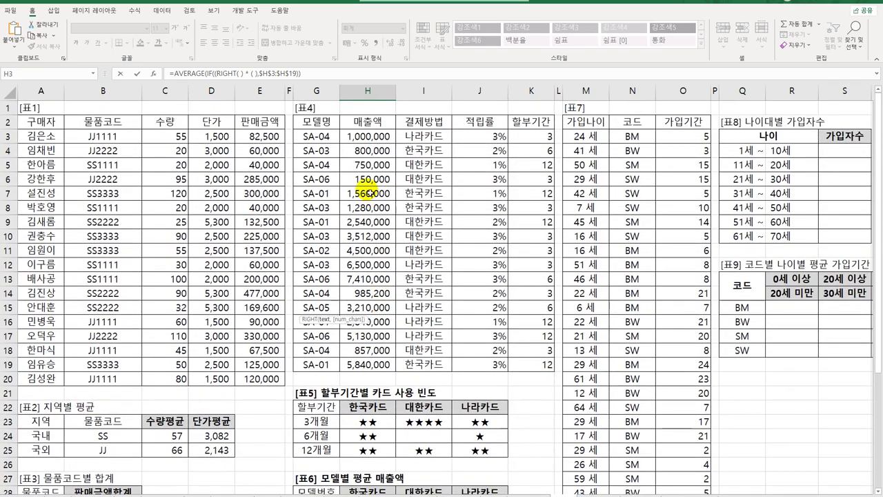
drag(329, 138, 318, 365)
key(F4)
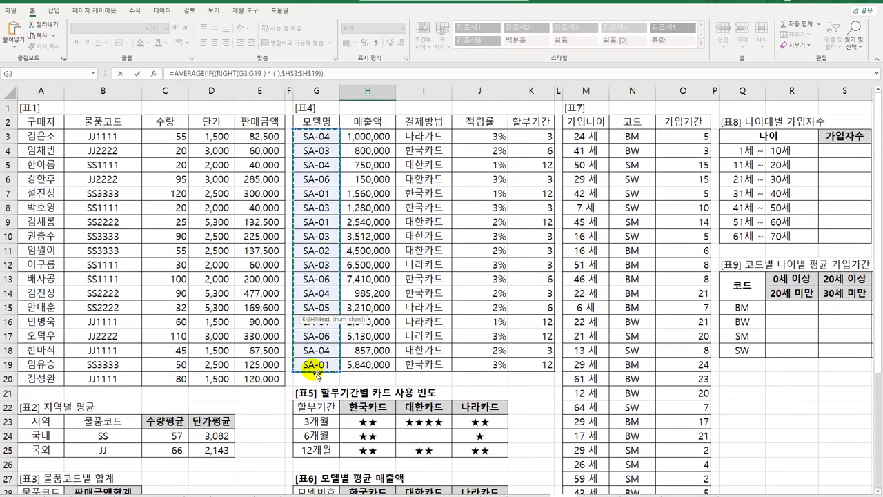
scroll(313, 371, down, 2)
scroll(312, 366, down, 3)
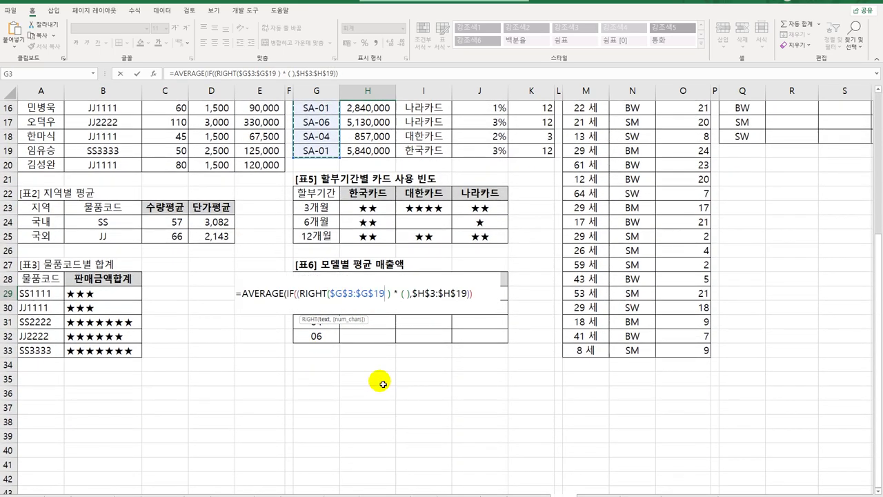
text(,2)
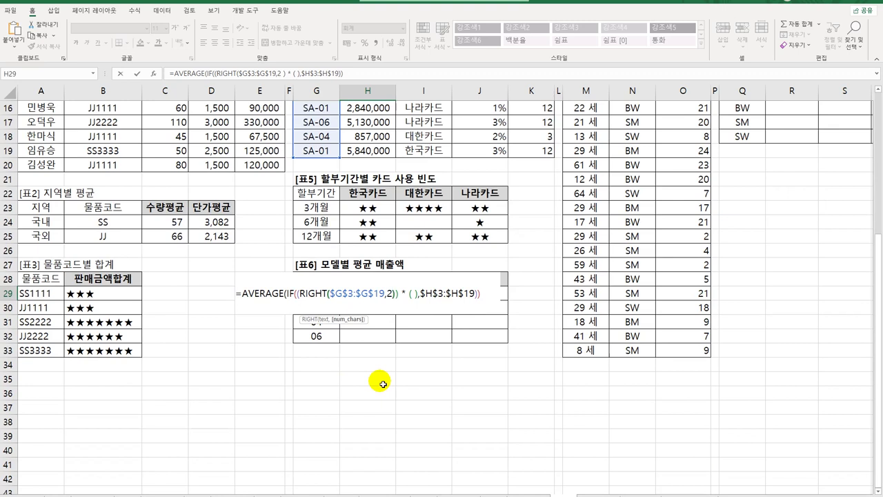
Close RIGHT and compare its result with the model number in G29, using the column-locked reference $G29.
text()=)
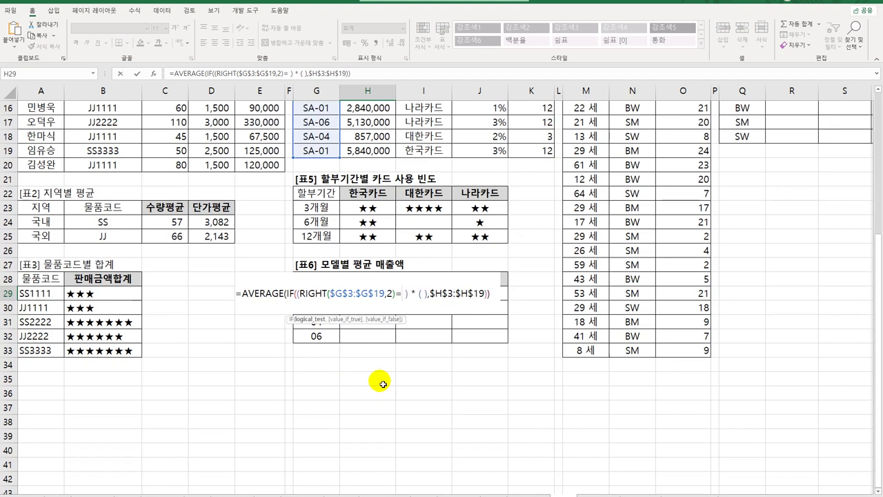
key(Left)
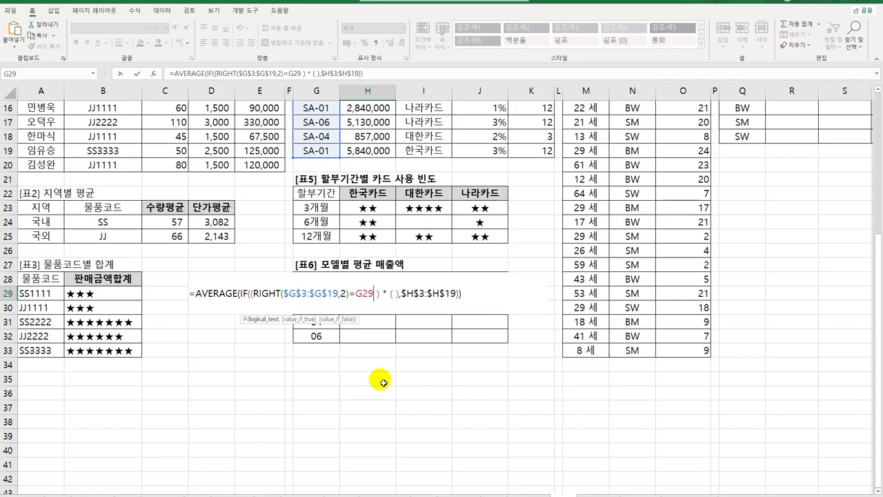
key(F4)
key(F4)
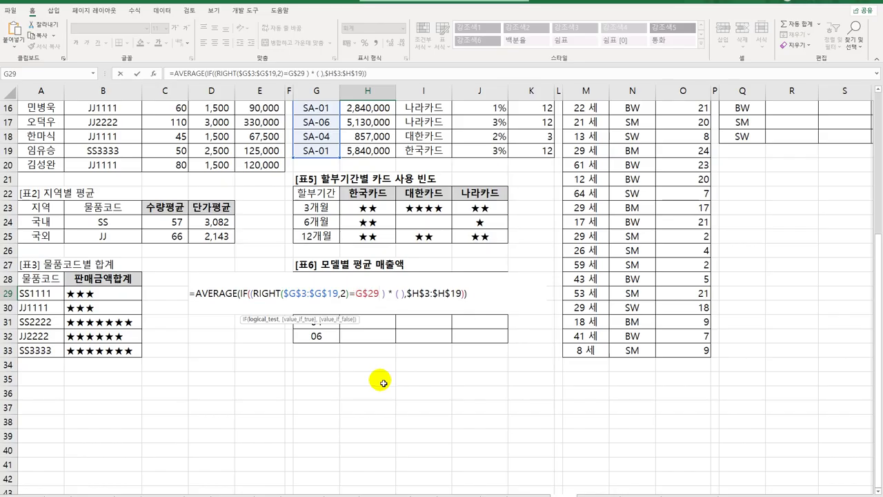
key(F4)
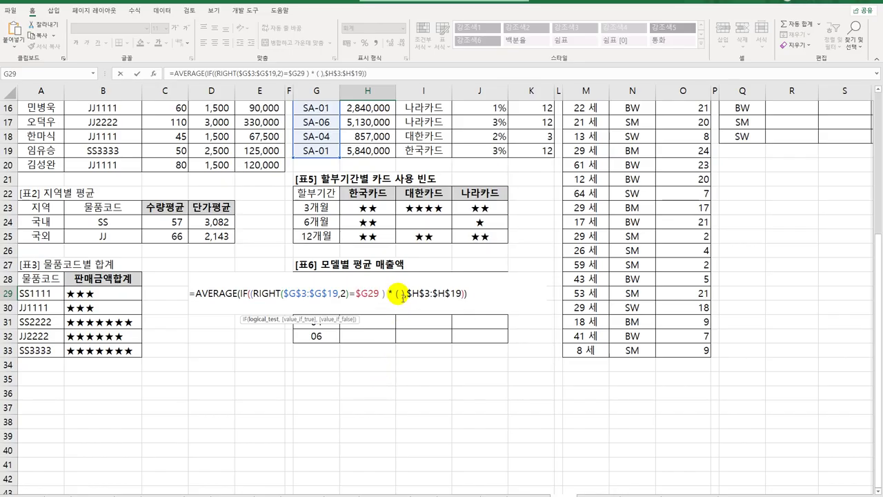
Fill in the second condition as $I$3:$I$19=H$28 to match the payment method with the card heading.
scroll(414, 310, up, 5)
drag(420, 135, 413, 368)
key(F4)
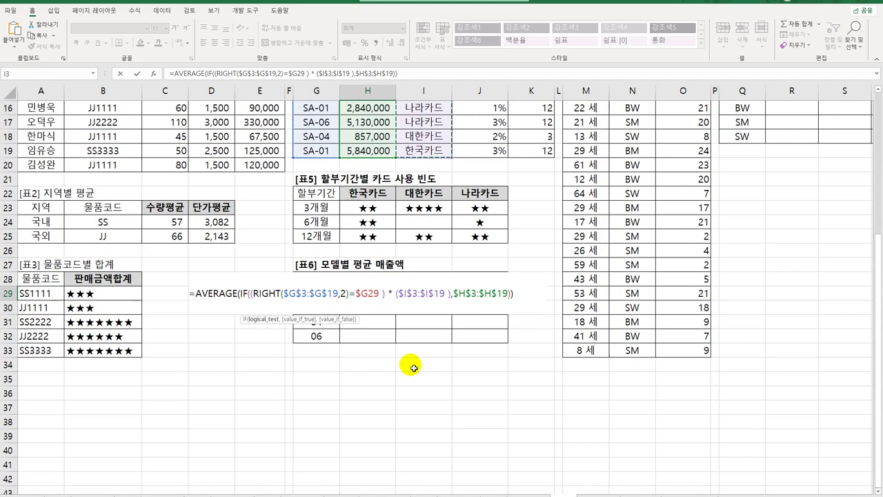
text(=)
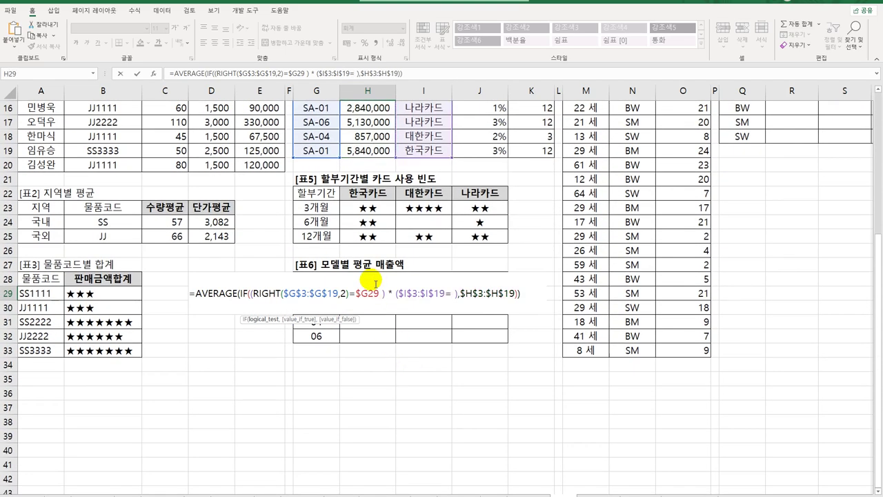
click(371, 265)
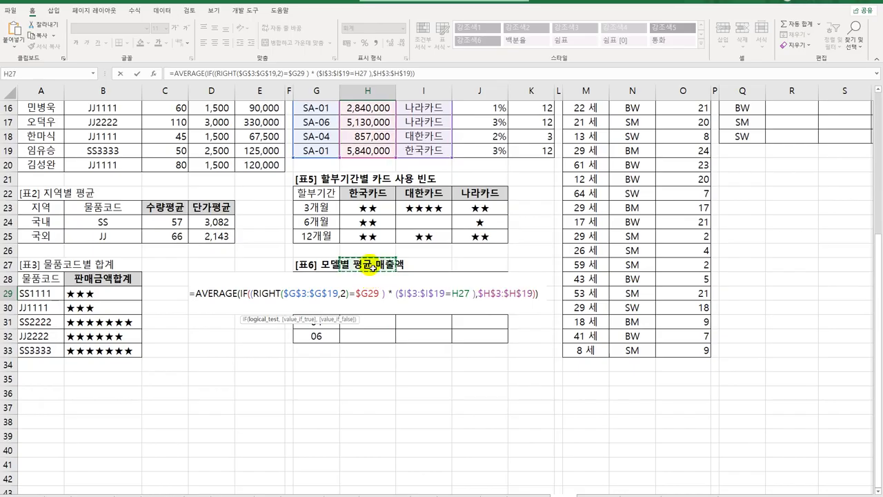
key(Down)
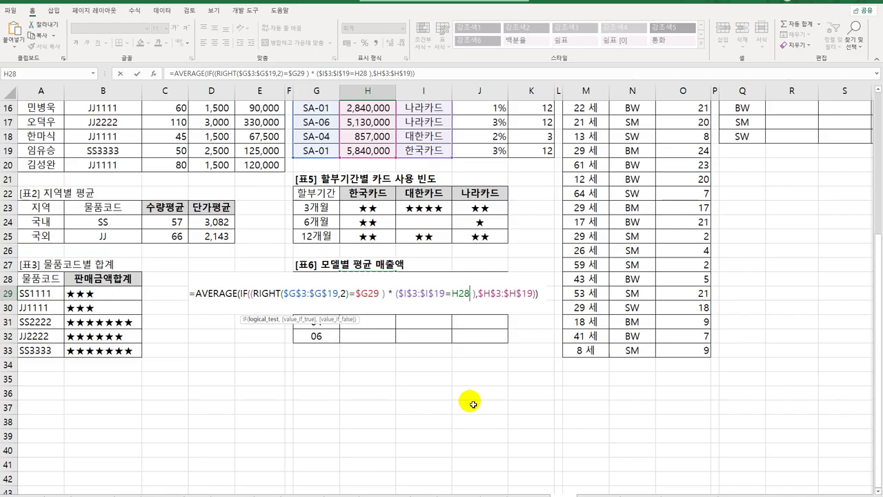
key(F4)
key(F4)
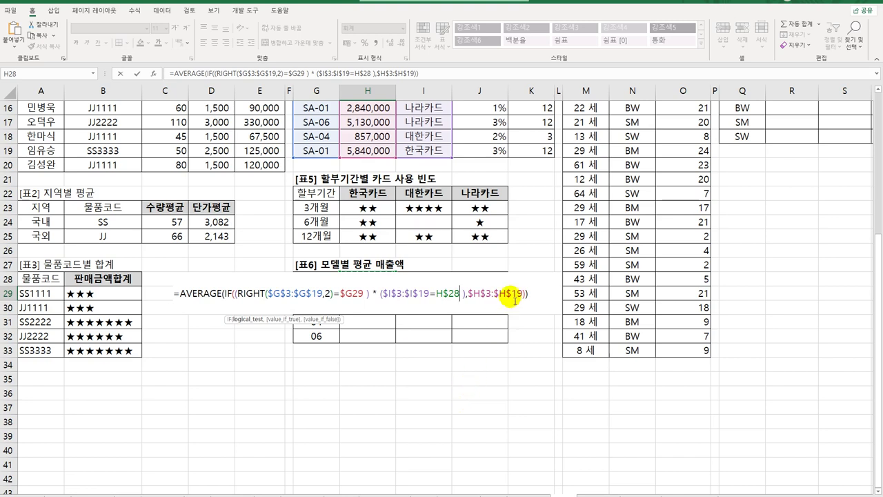
Enter the H29 formula as an array formula and fill it through H29:J32.
key(ctrl+shift+Return)
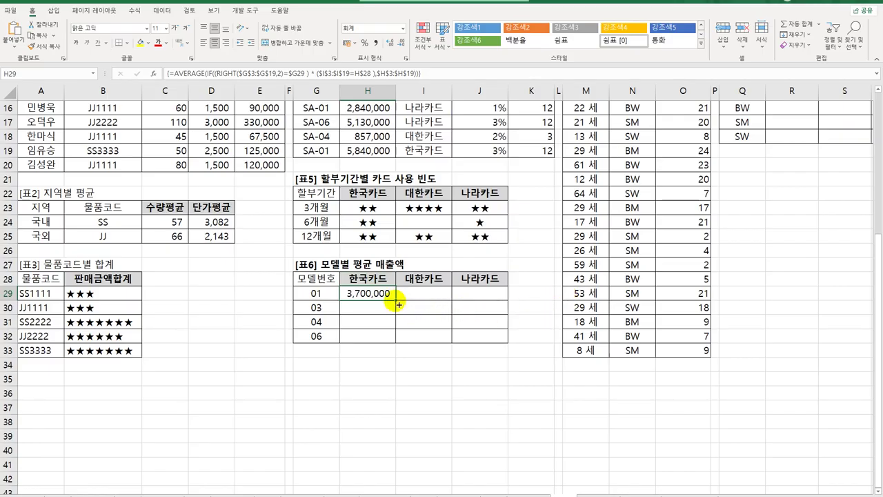
drag(395, 300, 497, 348)
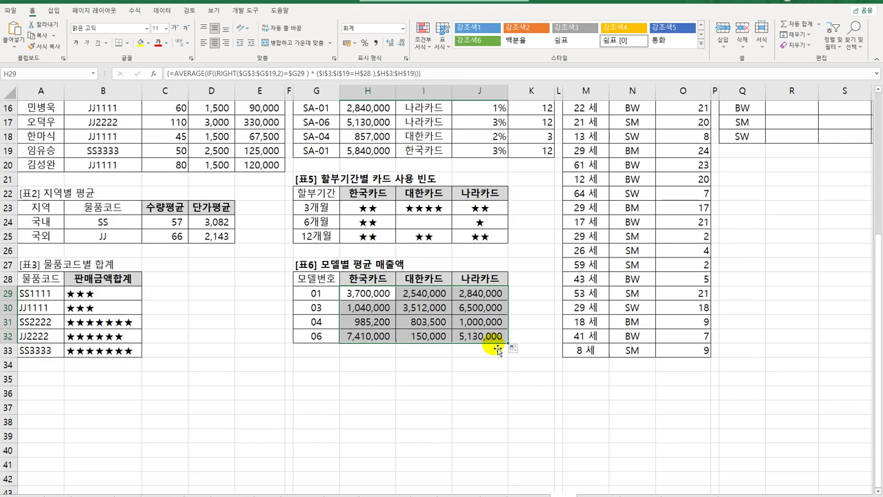
Select the subscriber count cells S4:S10 in [표8] and start a FREQUENCY formula for the whole range.
scroll(621, 247, up, 5)
click(846, 160)
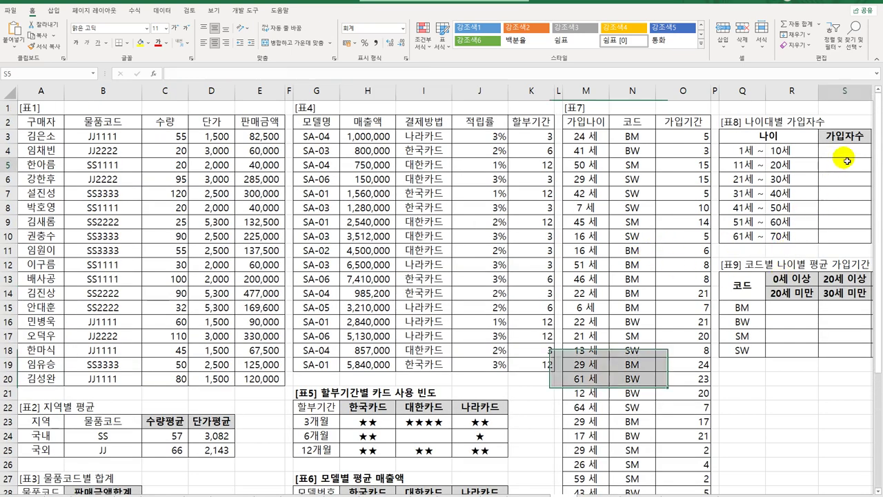
click(846, 149)
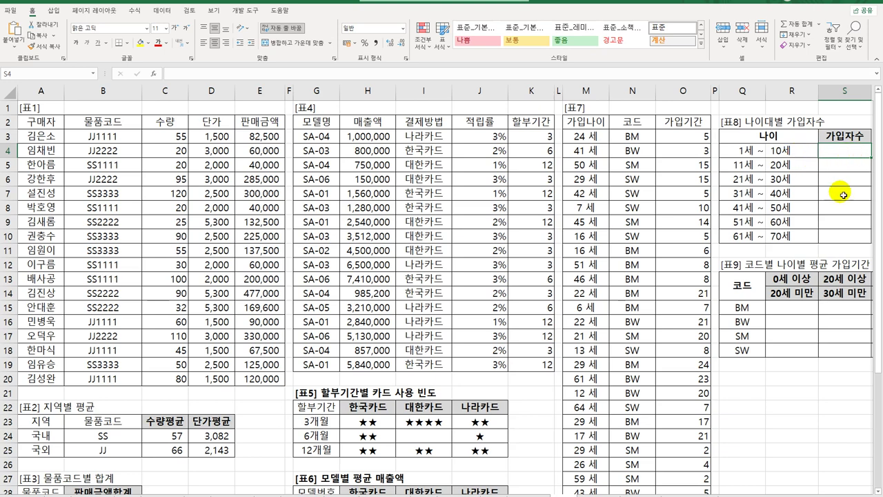
drag(835, 149, 837, 239)
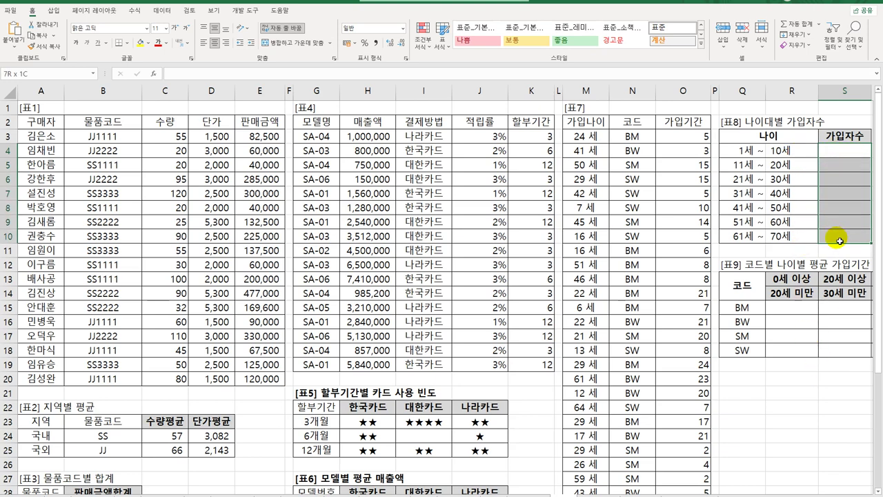
scroll(673, 263, right, 5)
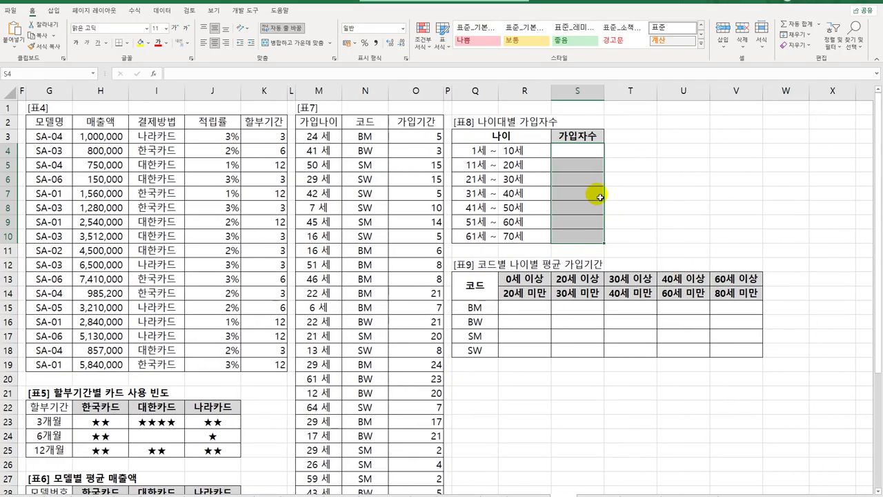
text(=)
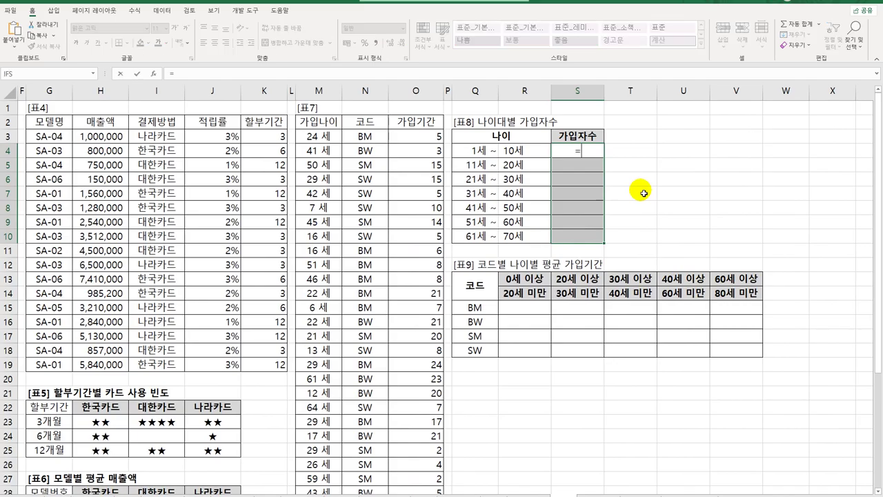
text(fr)
key(Tab)
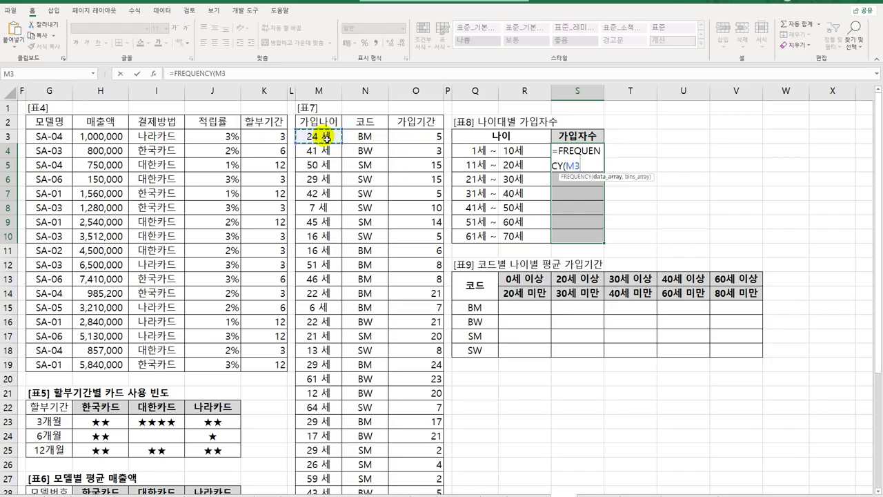
Complete FREQUENCY with the ages M3:M33 as data and the upper age limits R4:R10 as bins, entered as an array formula.
drag(327, 137, 351, 463)
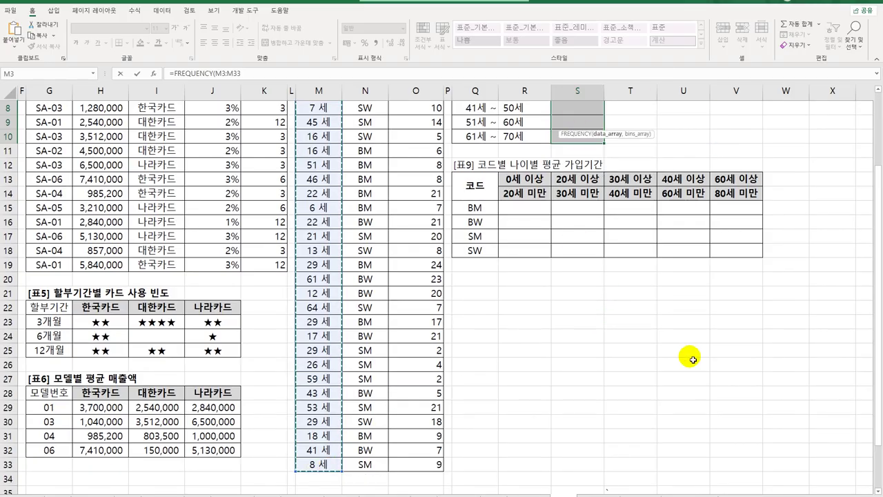
scroll(690, 357, up, 3)
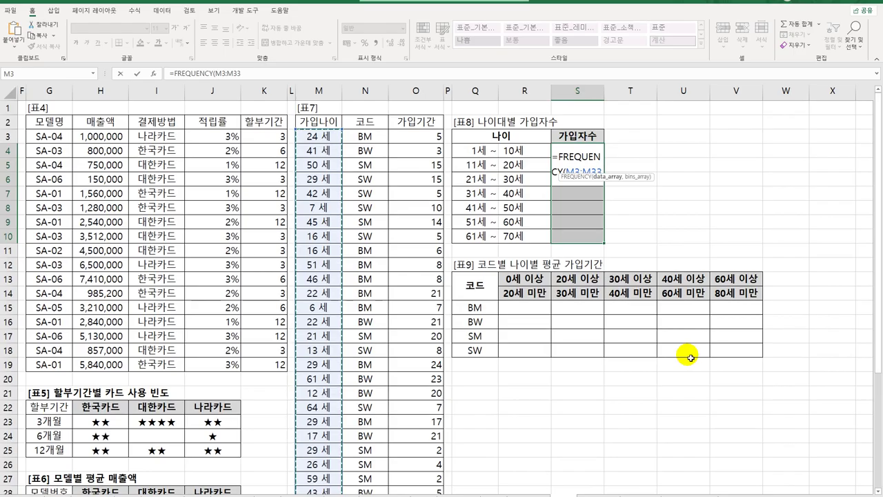
text(,)
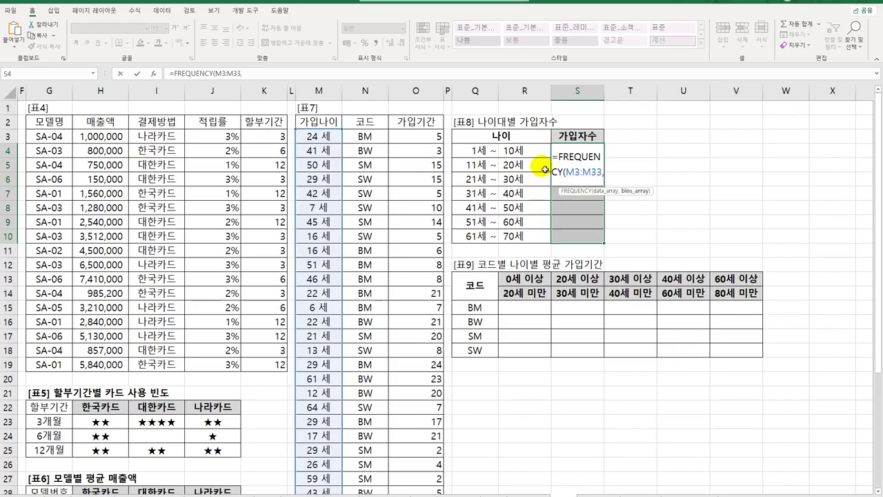
drag(534, 150, 535, 239)
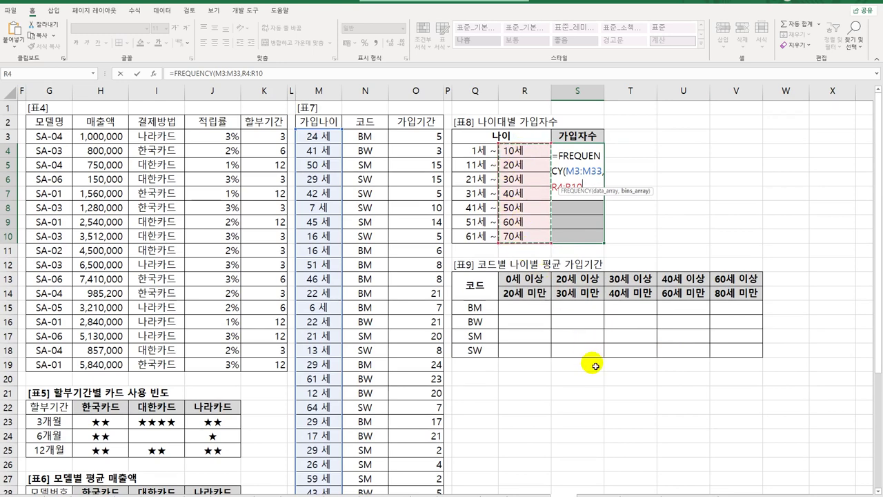
text())
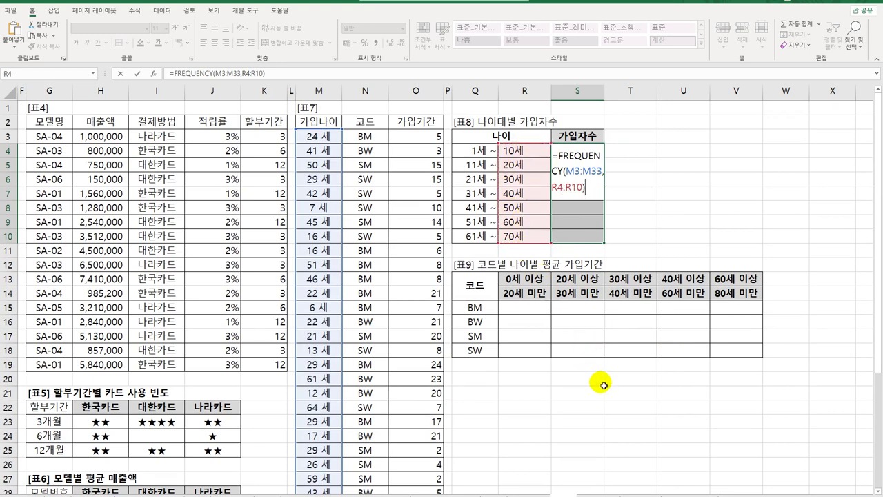
key(ctrl+shift+Return)
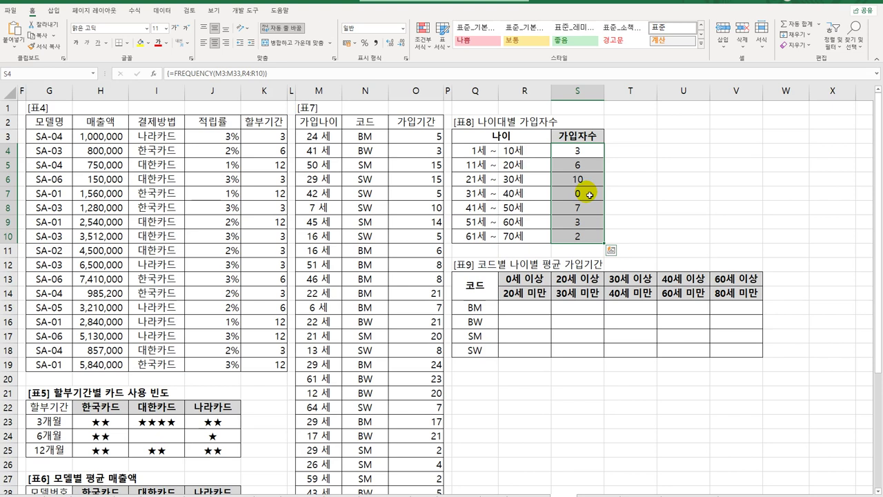
Reopen the S4:S10 array formula, copy its FREQUENCY expression, and wrap the original in an IF testing for >0.
drag(586, 147, 588, 242)
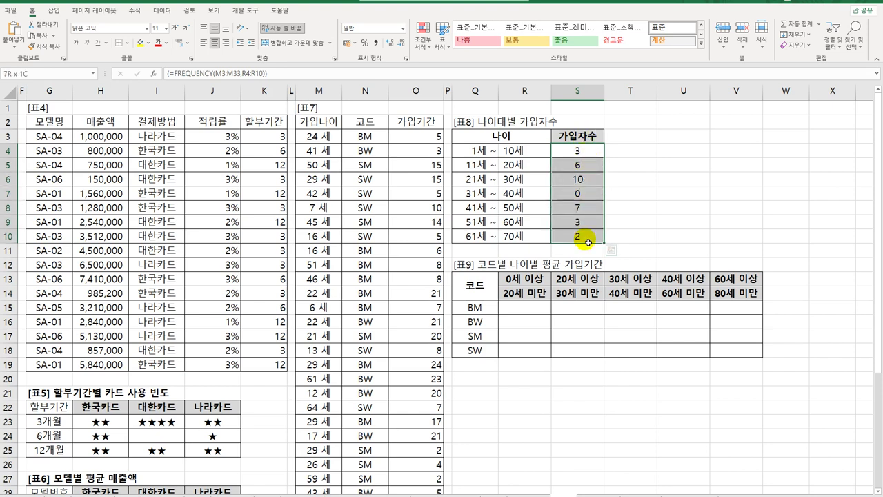
click(176, 72)
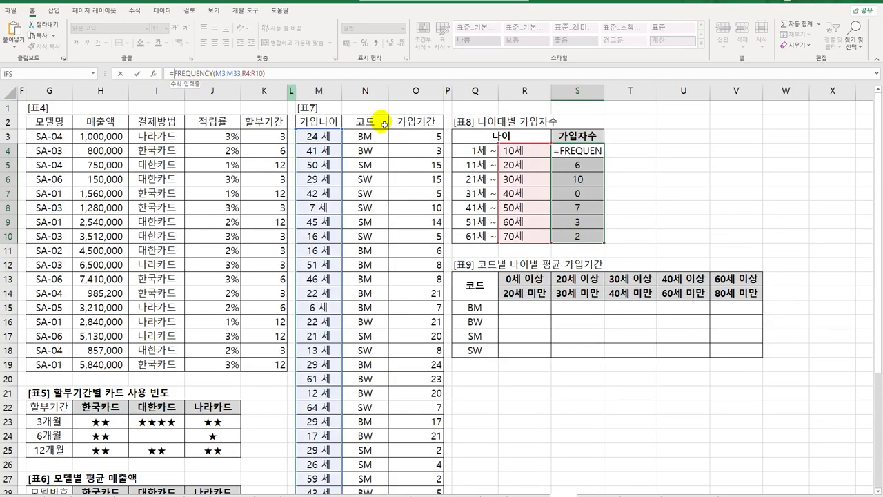
click(556, 156)
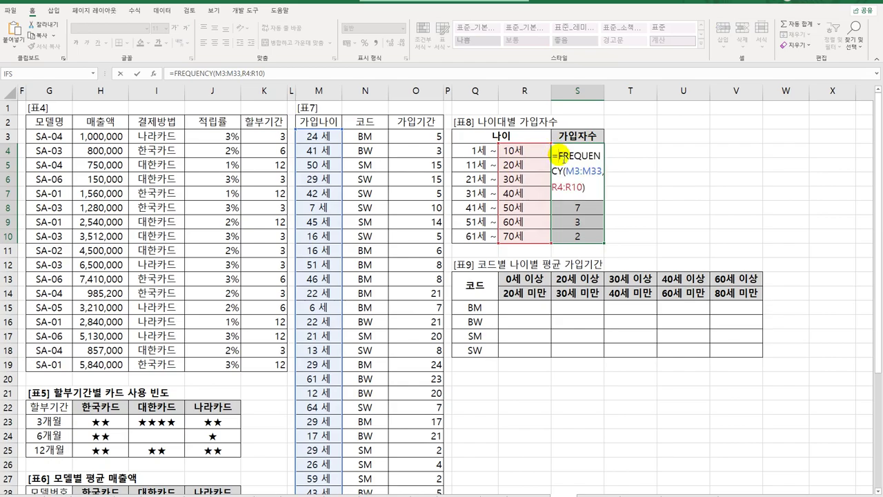
drag(560, 156, 601, 192)
key(ctrl+c)
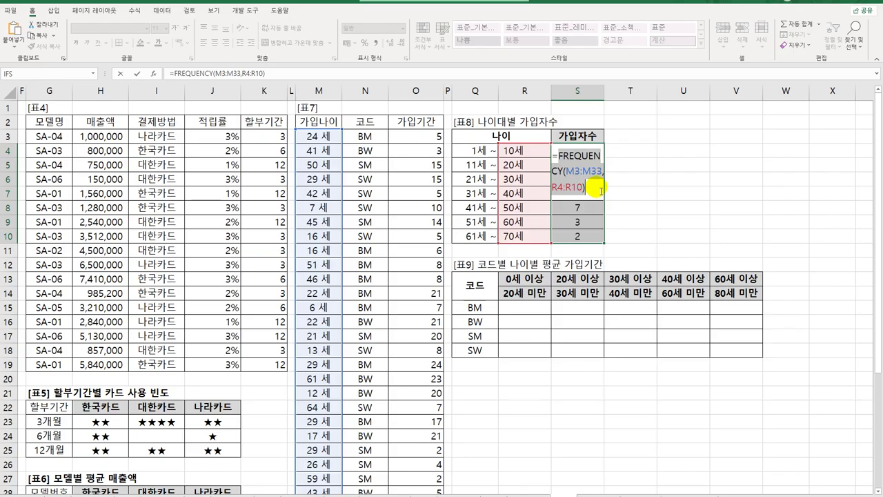
click(558, 155)
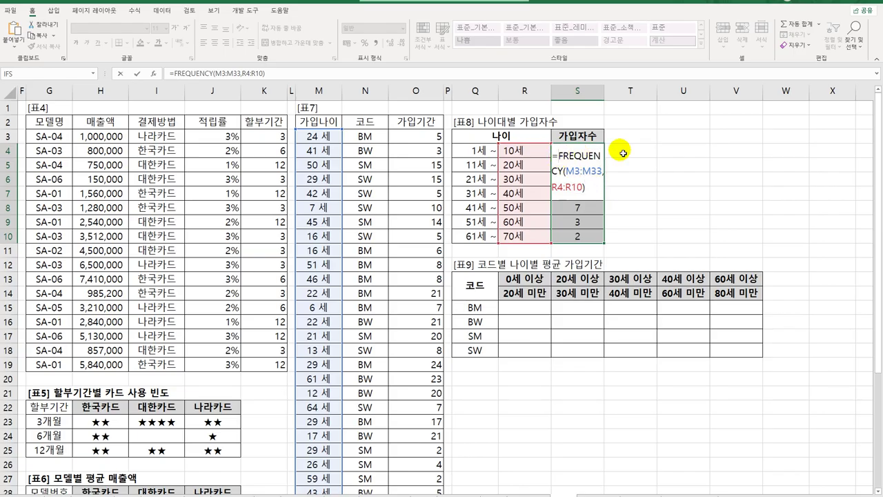
text(IF()
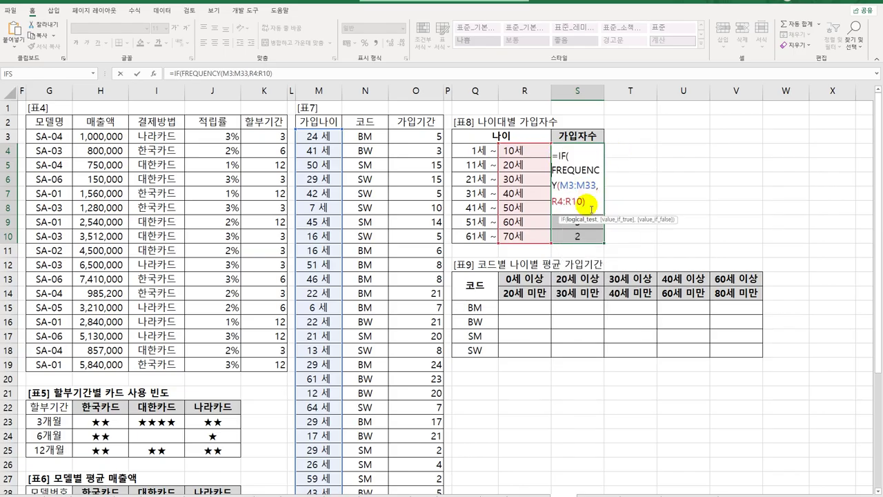
text(>0,)
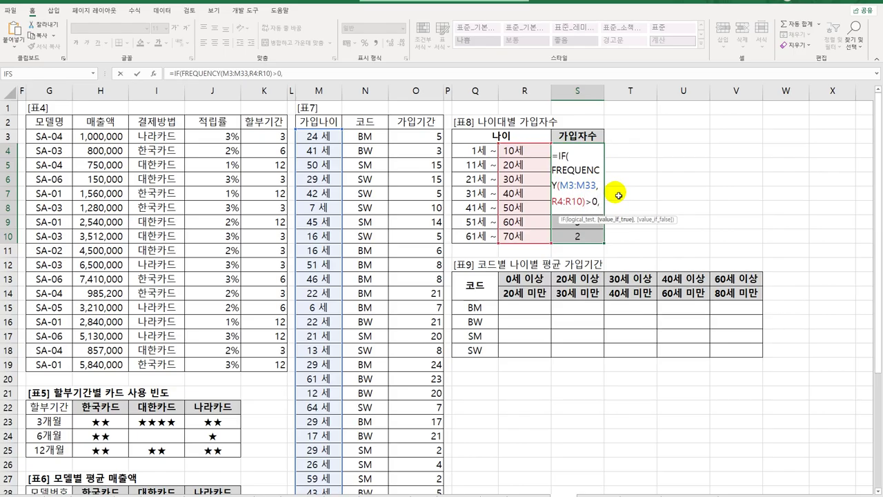
For the true result, insert a TEXT function around the copied FREQUENCY expression with the format "0명".
text(te)
key(BackSpace)
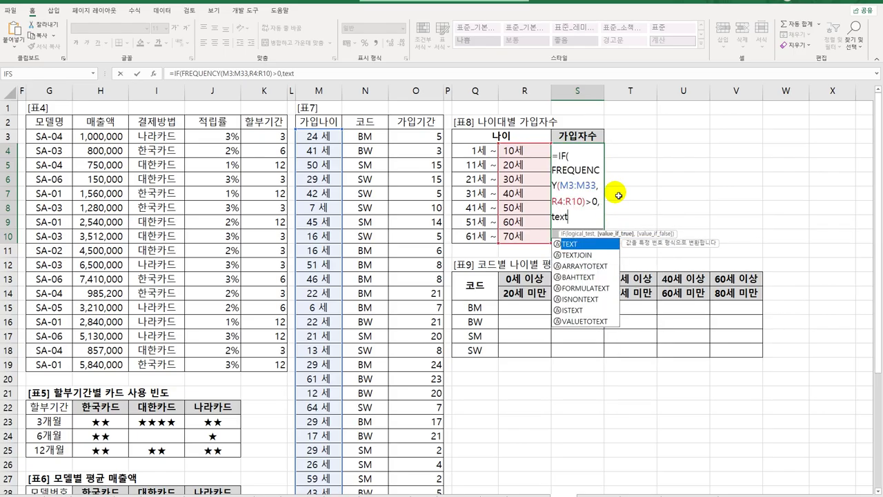
text(ext()
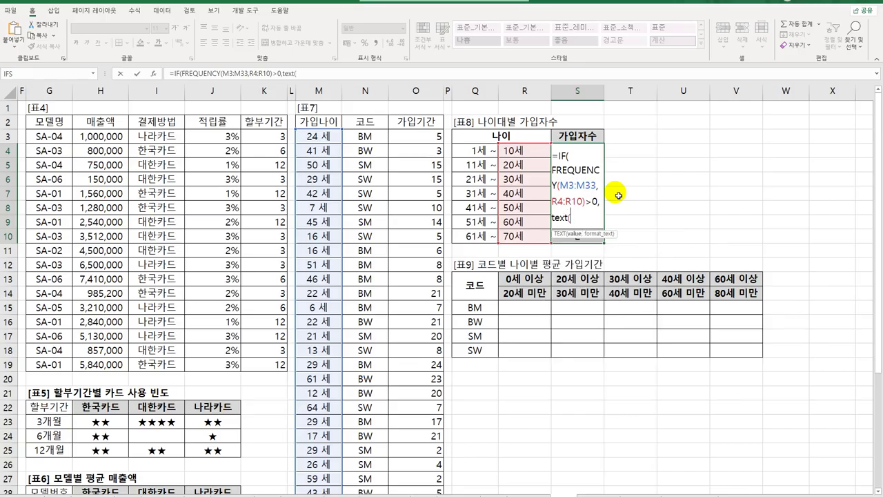
key(ctrl+v)
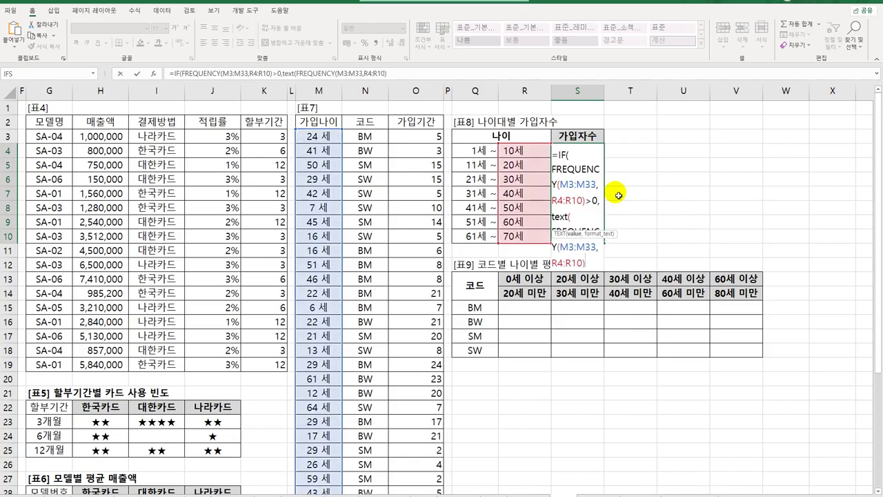
text(,)
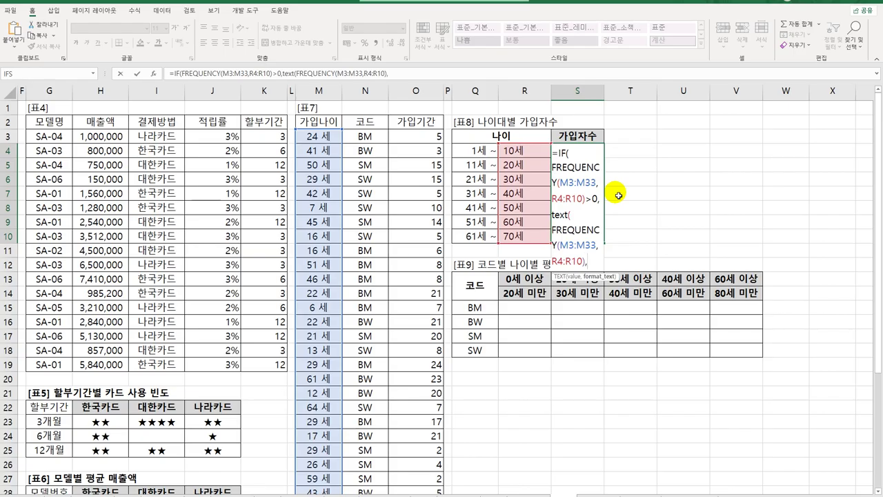
text("0명")
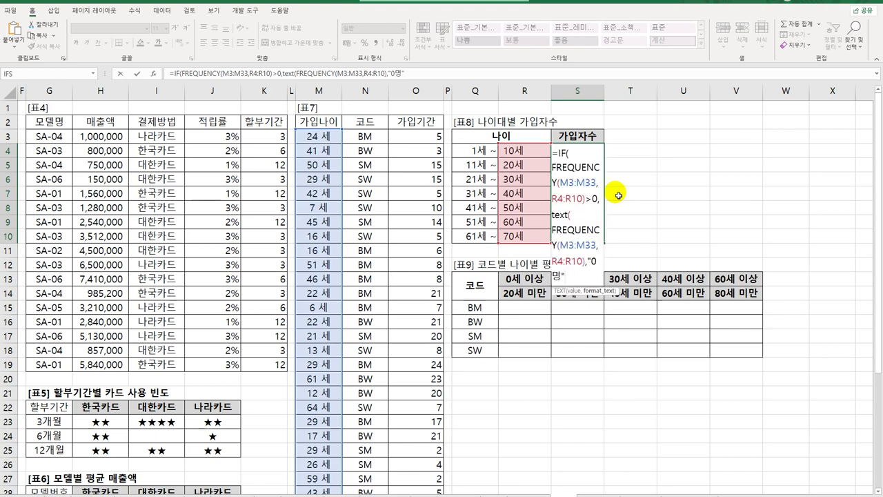
text(),)
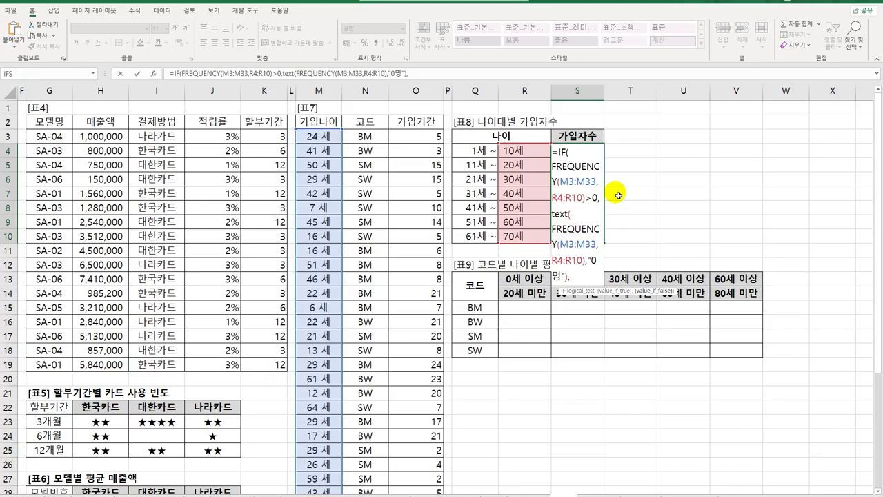
Set the false result to "미가입" and enter the S4:S10 formula as an array formula.
text("미가입")
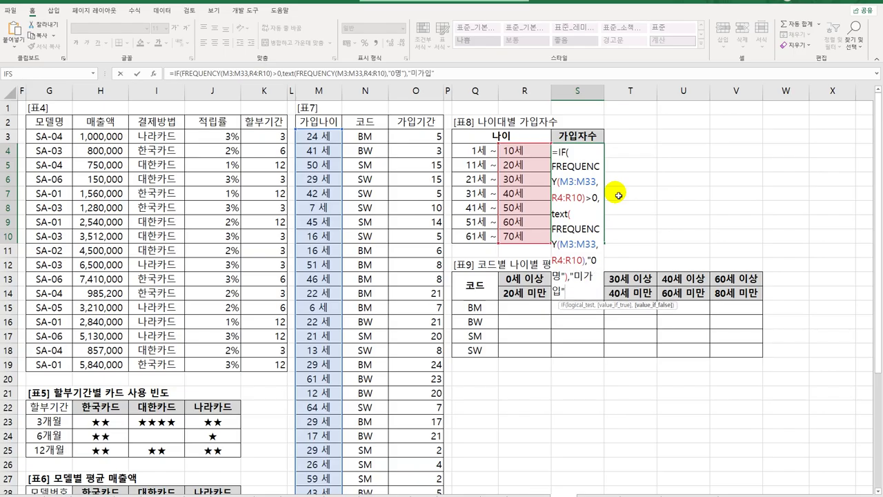
text())
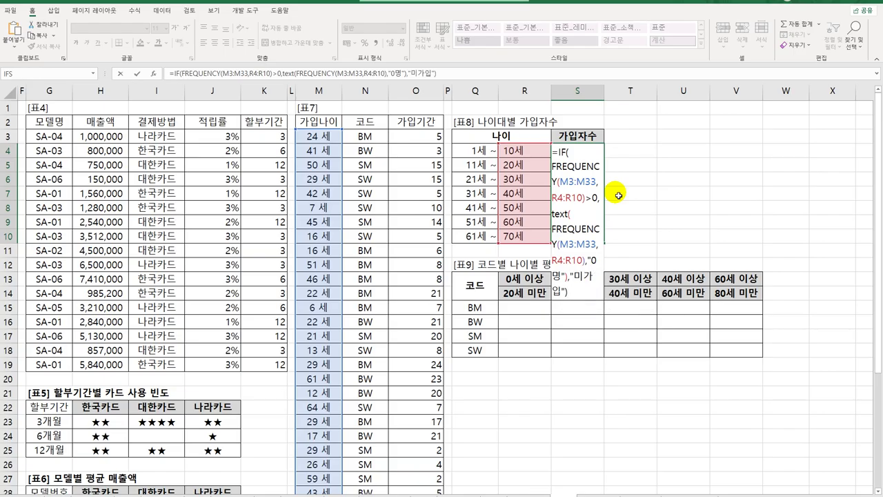
key(ctrl+shift+Return)
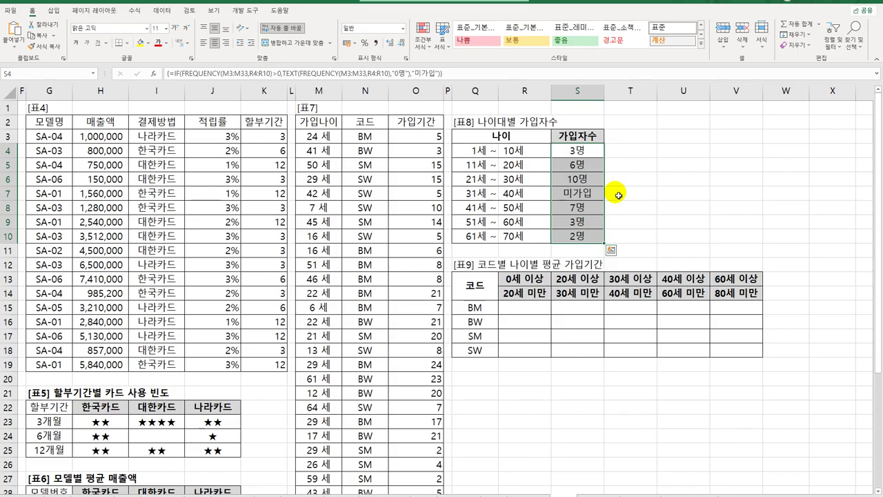
In R15 of [표9], start an AVERAGE formula with a nested IF holding three empty bracketed conditions multiplied together.
click(526, 310)
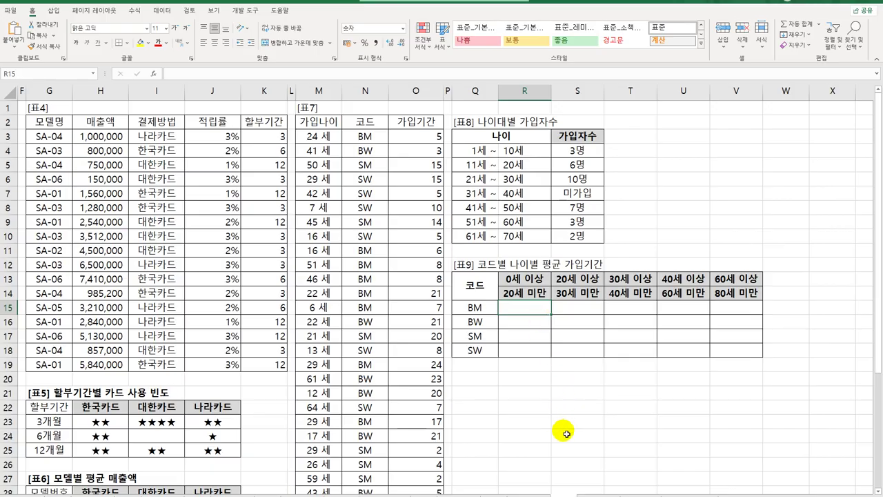
text(=a)
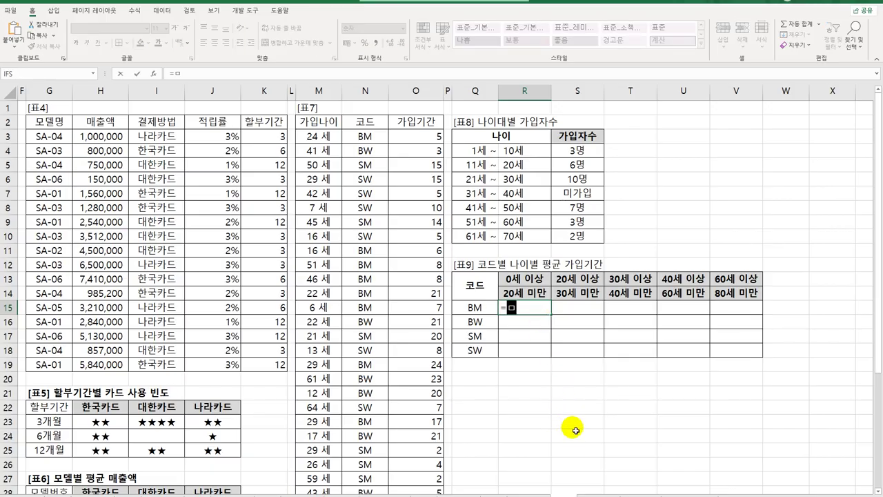
text(v)
key(Down)
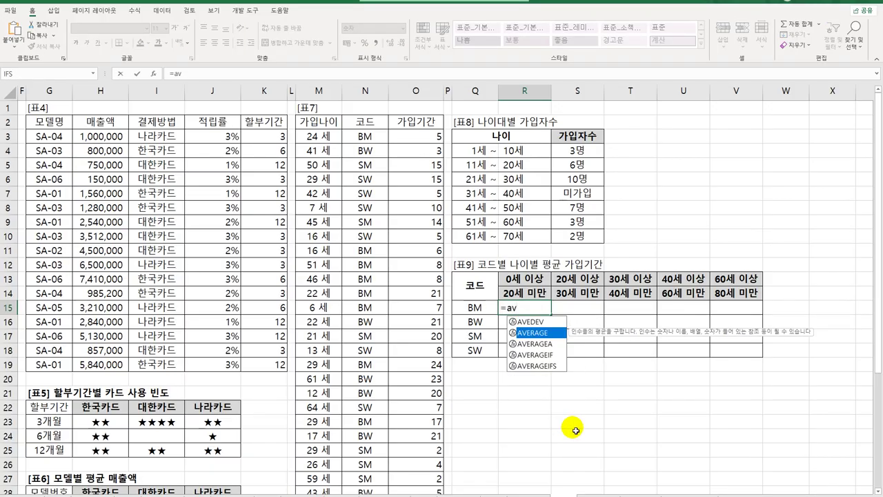
key(Tab)
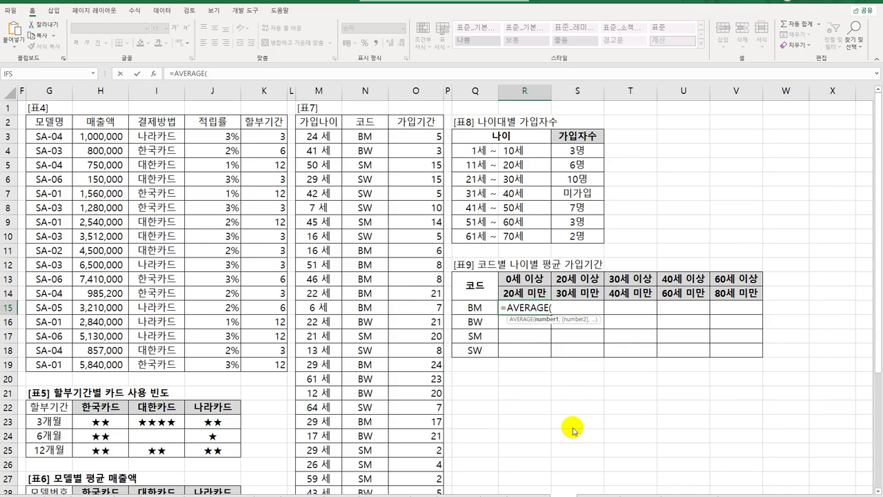
text(if()
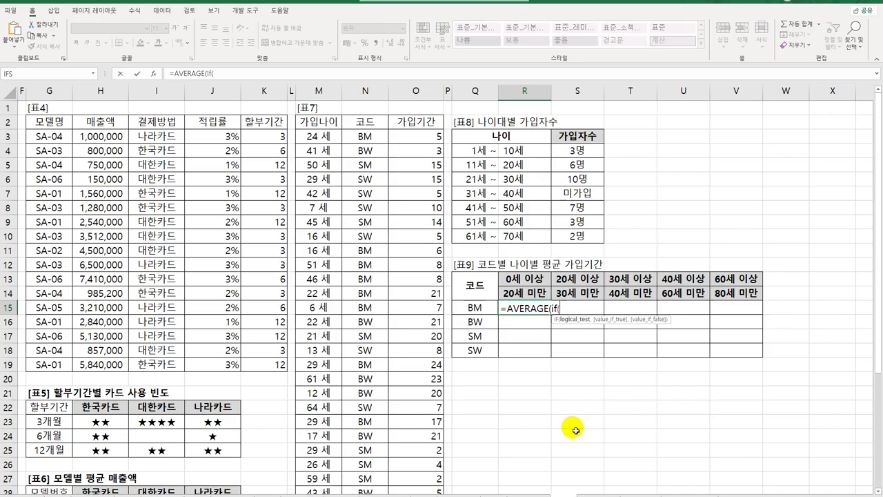
text(( )*)
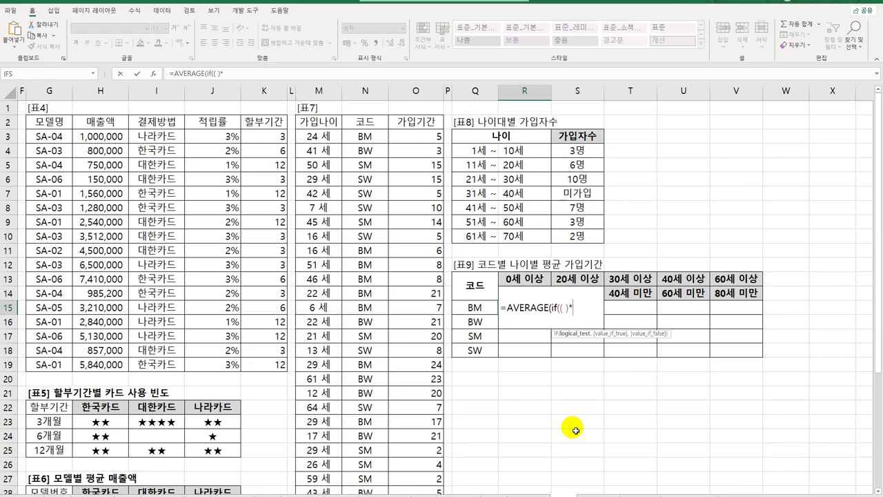
text(( ) * ())
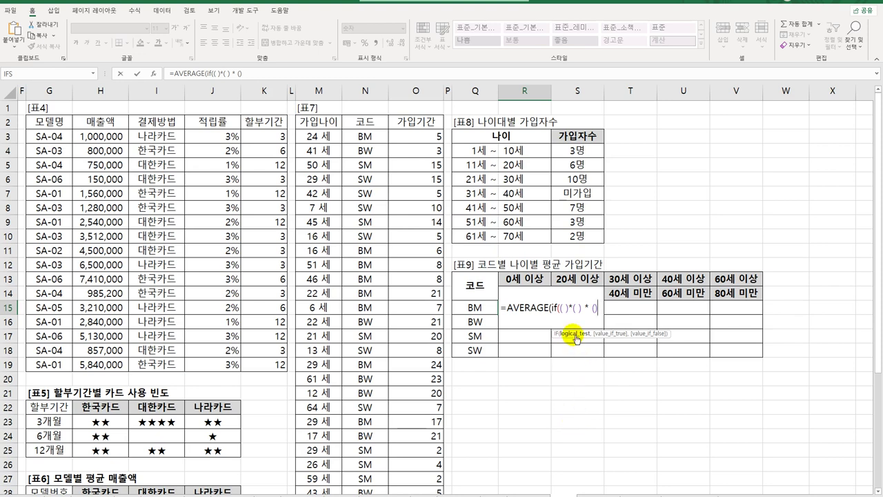
Remove the extra spaces between the bracketed conditions, set the IF's true value to $O$3:$O$33, and close the AVERAGE formula.
click(582, 310)
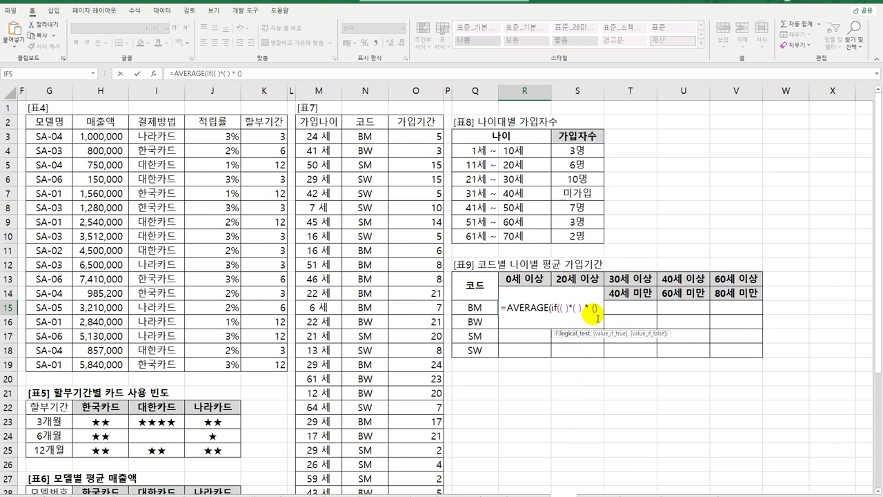
key(Delete)
key(Right)
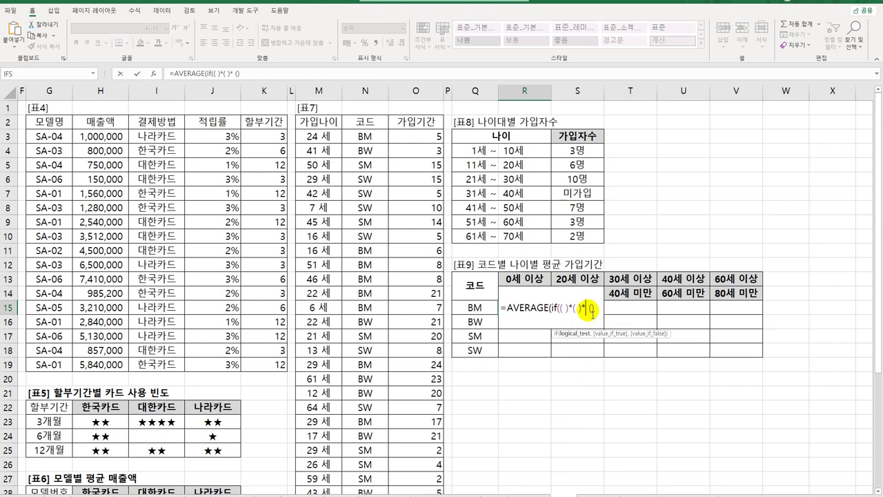
key(Delete)
click(595, 316)
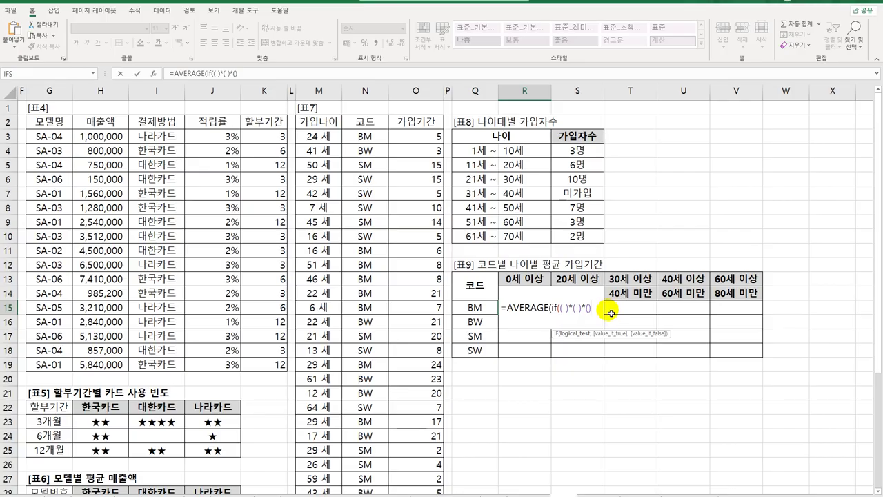
text(,)
drag(422, 137, 427, 411)
key(F4)
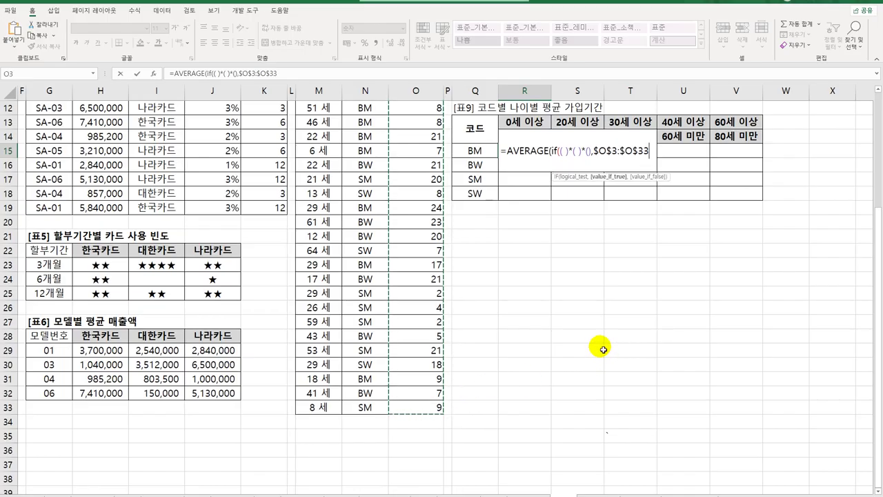
text())
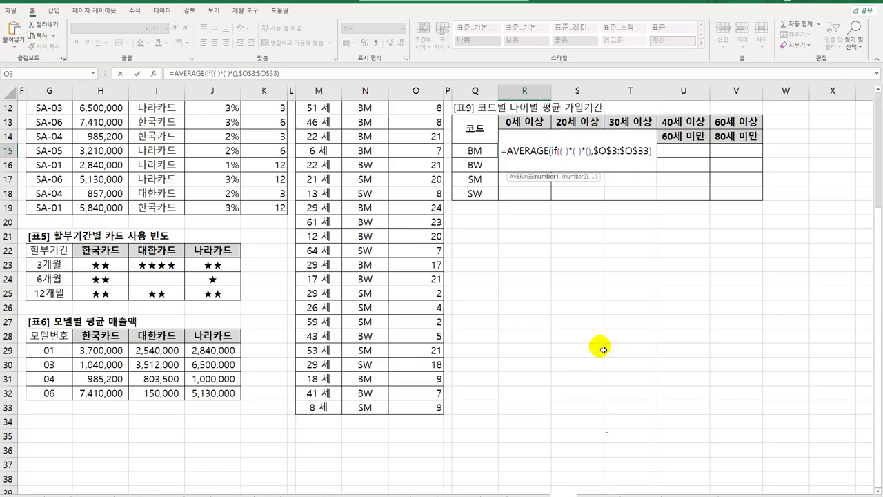
text())
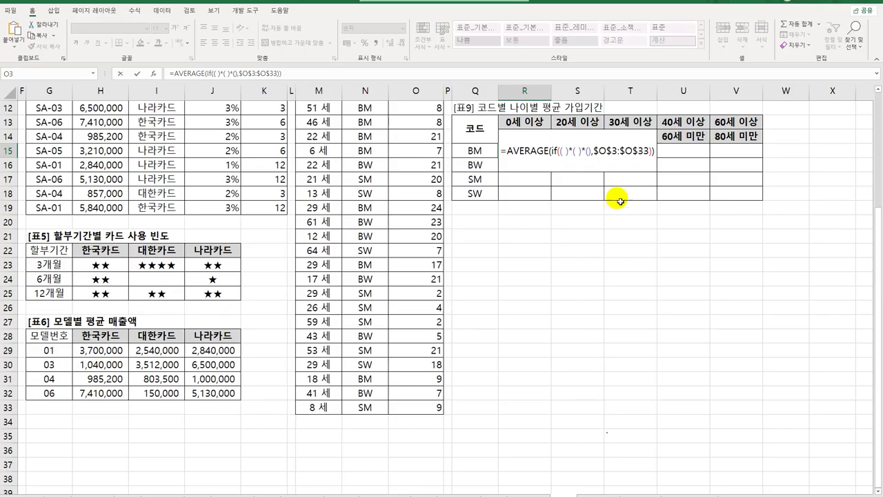
Fill the first condition with the code test $N$3:$N$33=$Q15, leaving no stray space before its bracket.
click(559, 151)
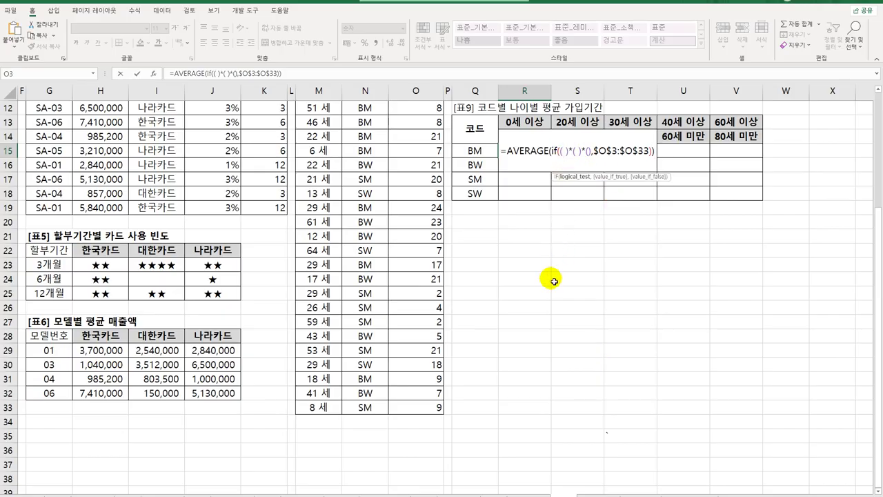
scroll(476, 332, up, 4)
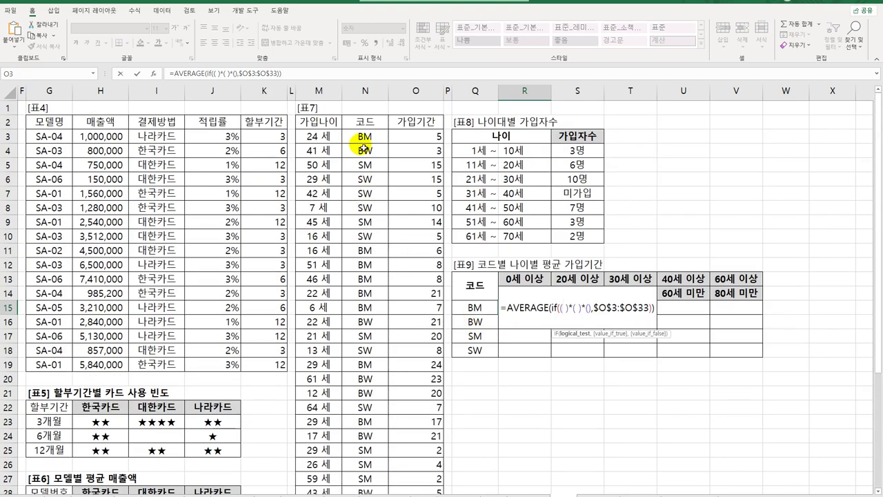
drag(363, 136, 382, 469)
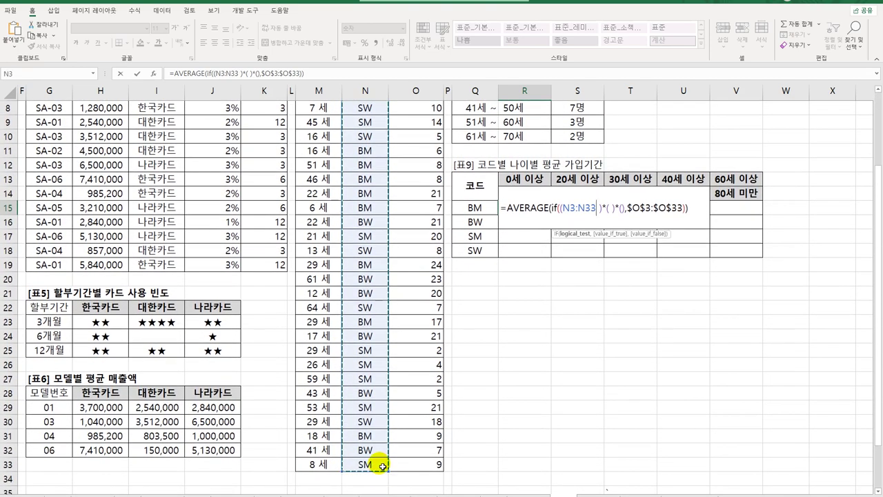
key(F4)
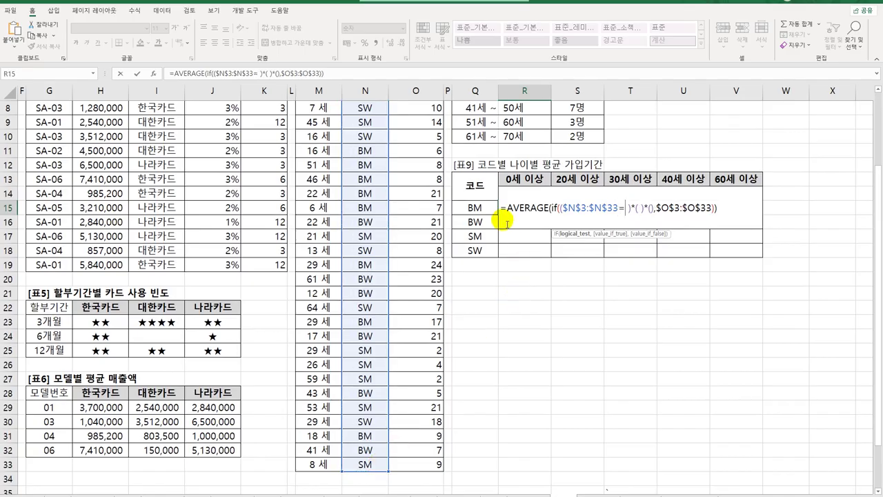
text(=)
click(483, 210)
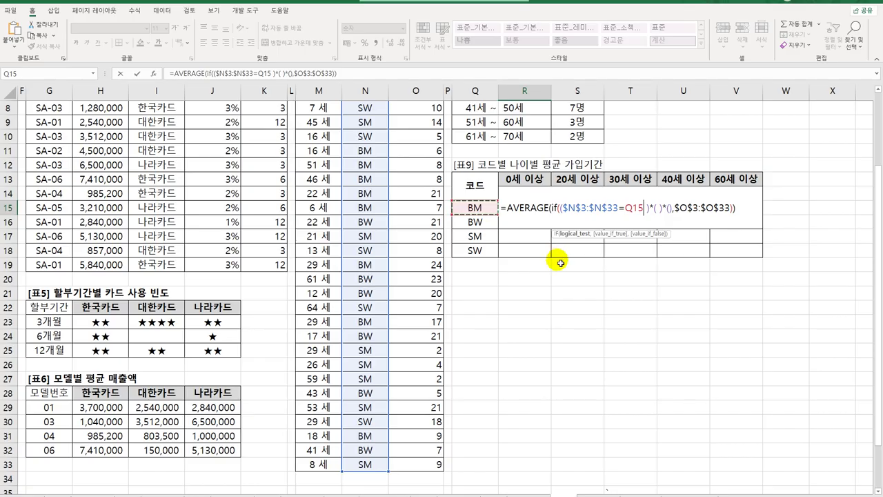
key(F4)
key(F4)
key(F4)
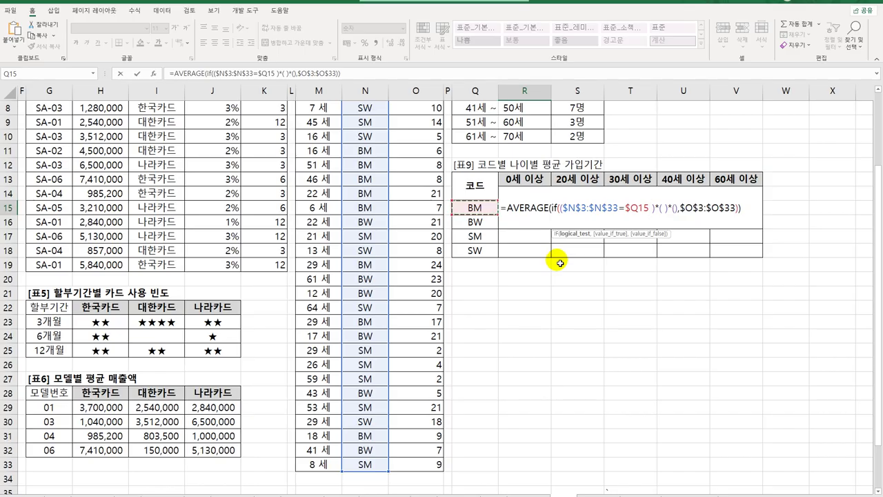
key(Delete)
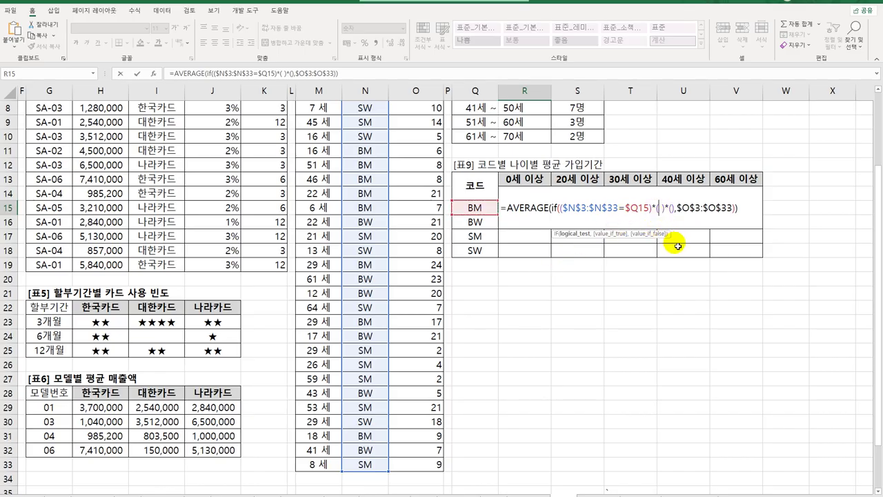
Fill the second condition with the minimum-age test $M$3:$M$33>=R$13, leaving no stray space before its bracket.
scroll(529, 317, up, 3)
drag(322, 140, 332, 479)
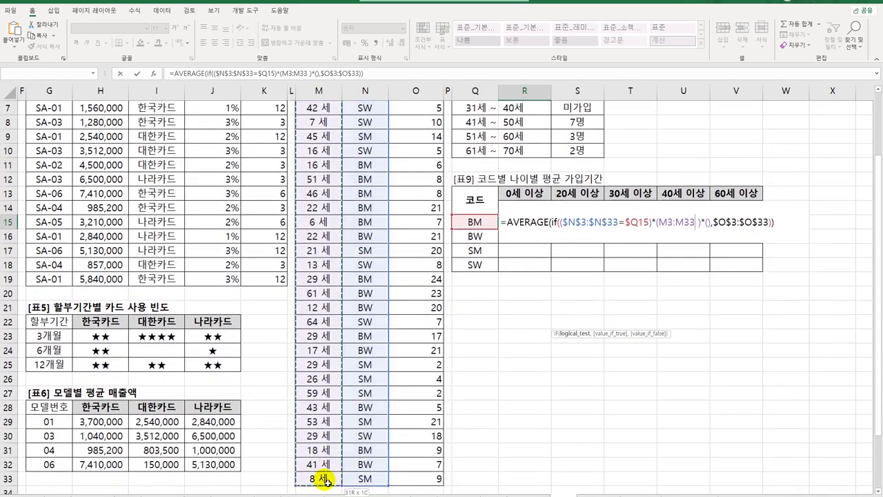
key(F4)
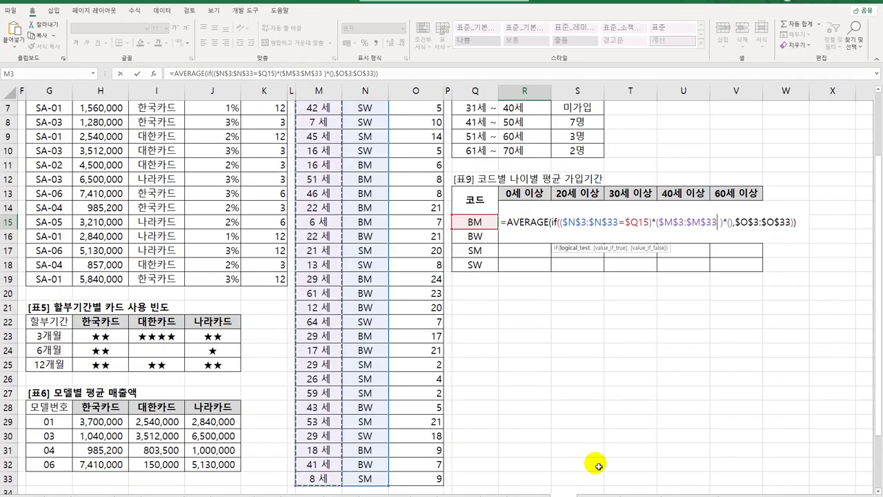
text(>=)
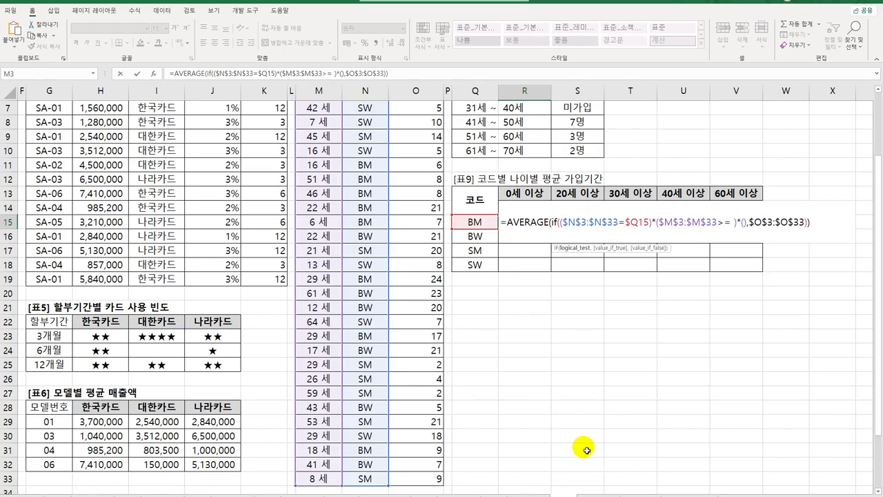
click(528, 196)
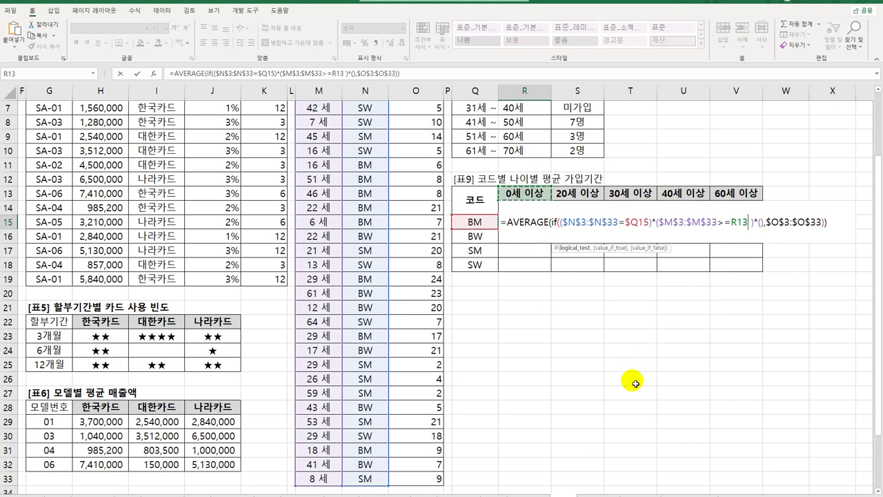
key(F4)
key(F4)
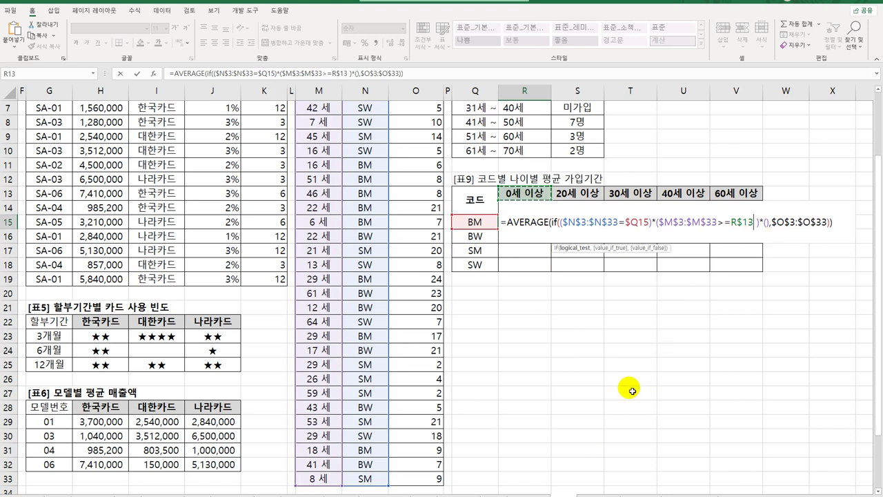
key(BackSpace)
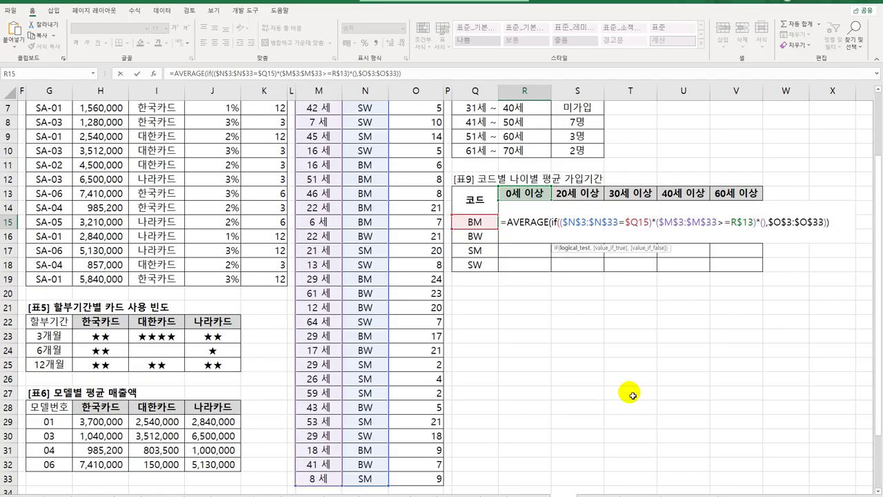
Fill the third condition with the maximum-age test $M$3:$M$33<R$14.
click(762, 222)
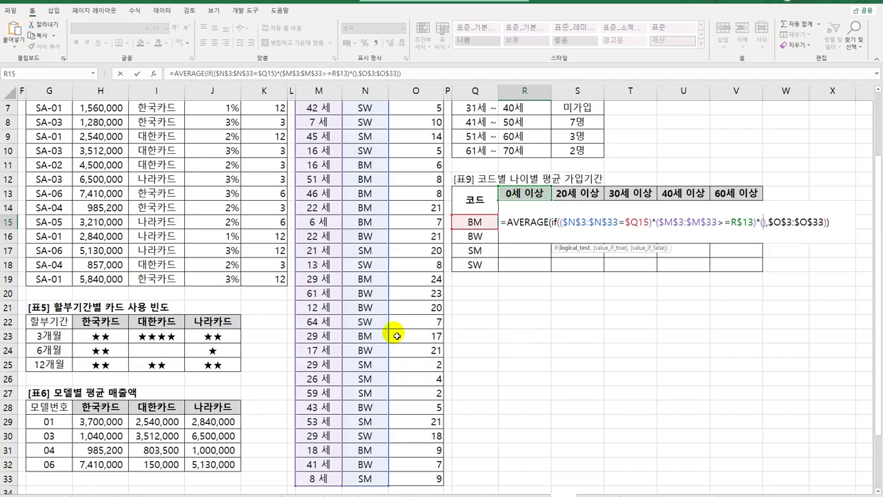
scroll(357, 171, up, 2)
drag(318, 136, 322, 464)
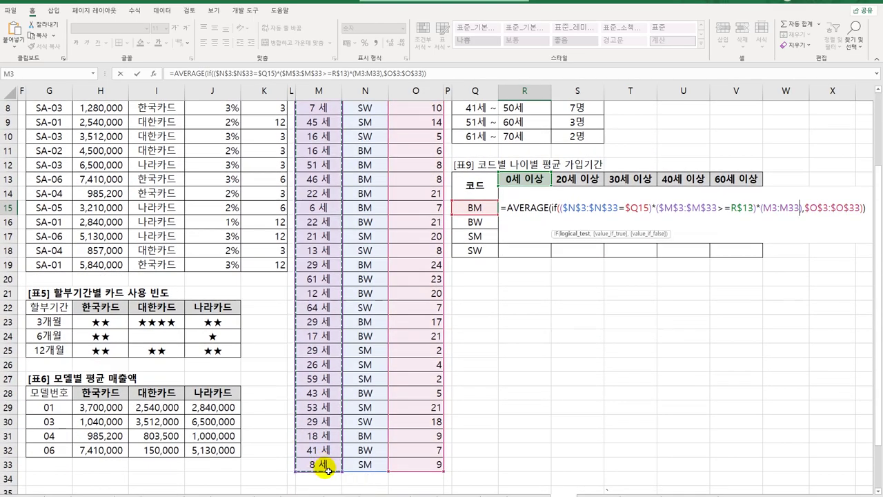
key(F4)
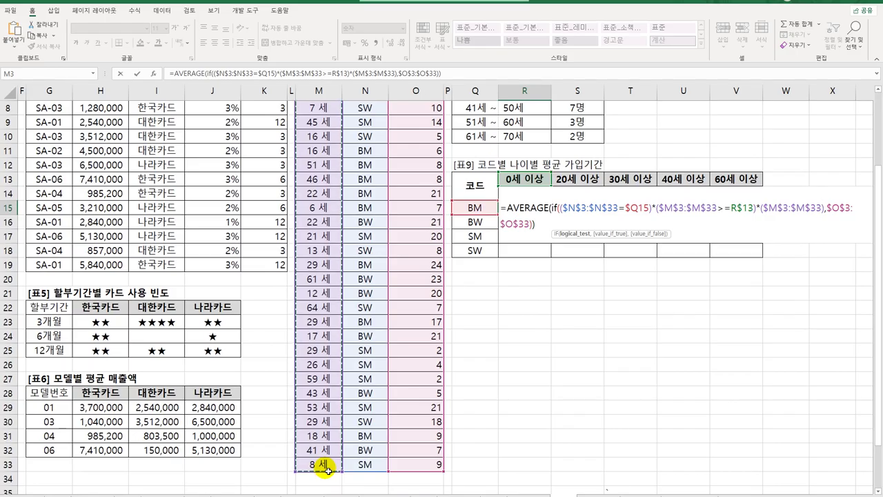
text(<)
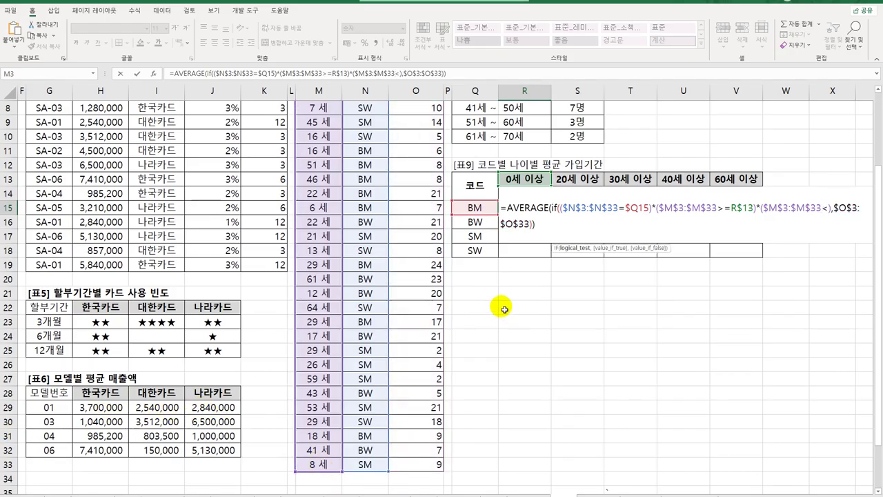
click(522, 182)
text())
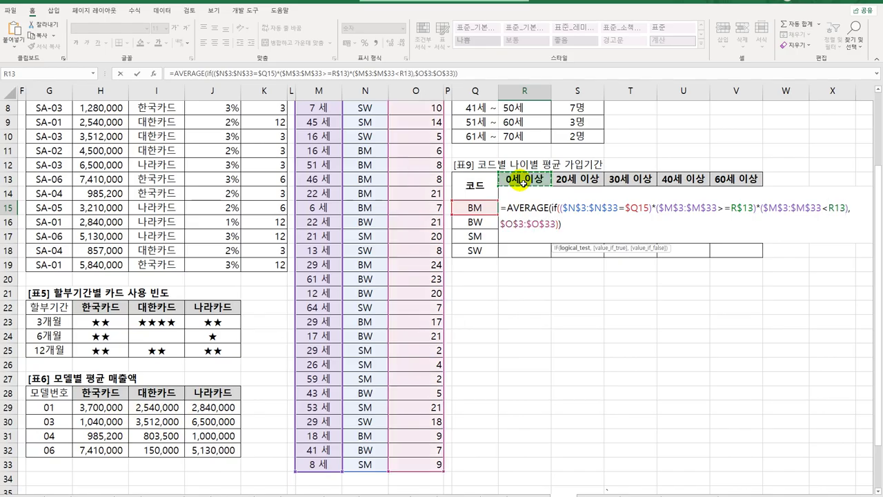
key(Down)
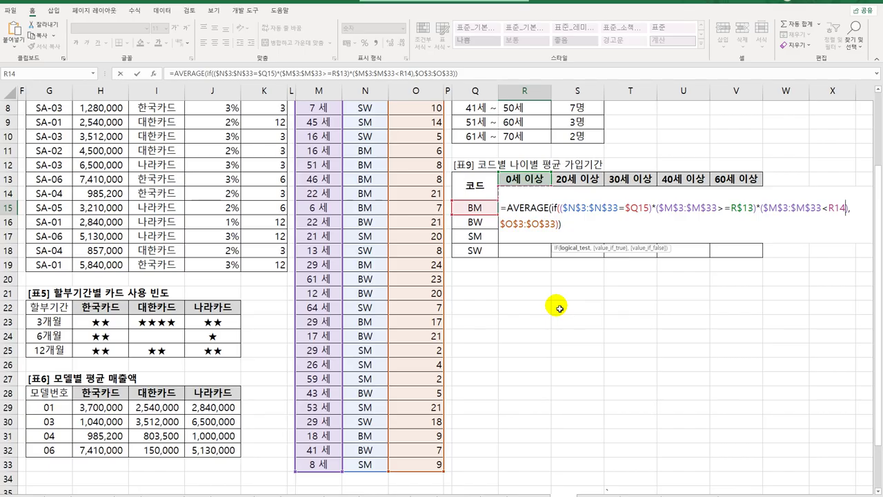
key(F4)
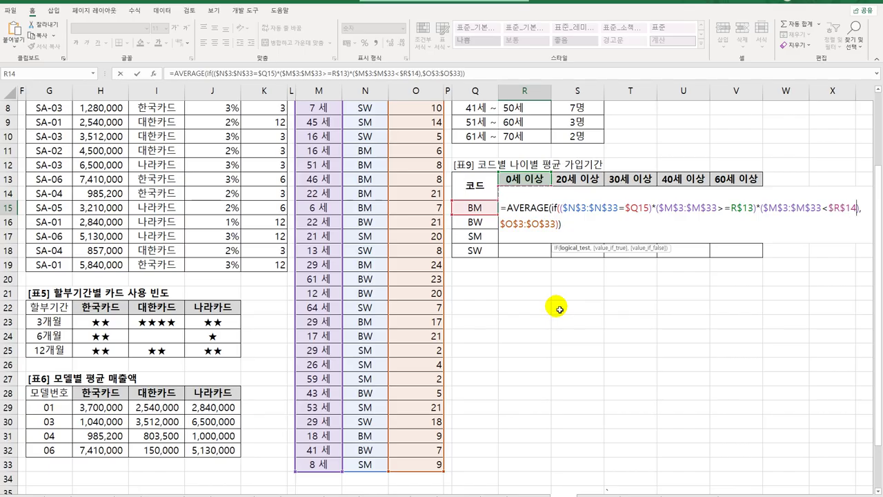
key(F4)
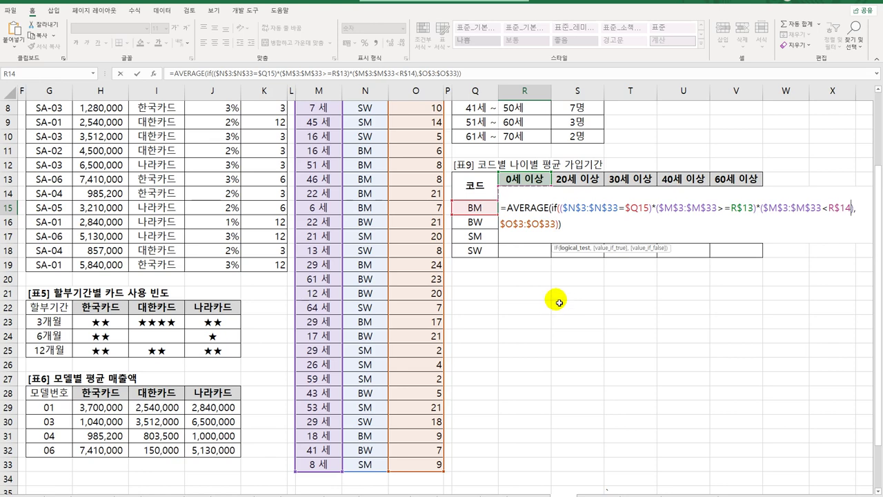
Enter R15 as an array formula and fill it across [표9] through V18.
key(ctrl+shift+Return)
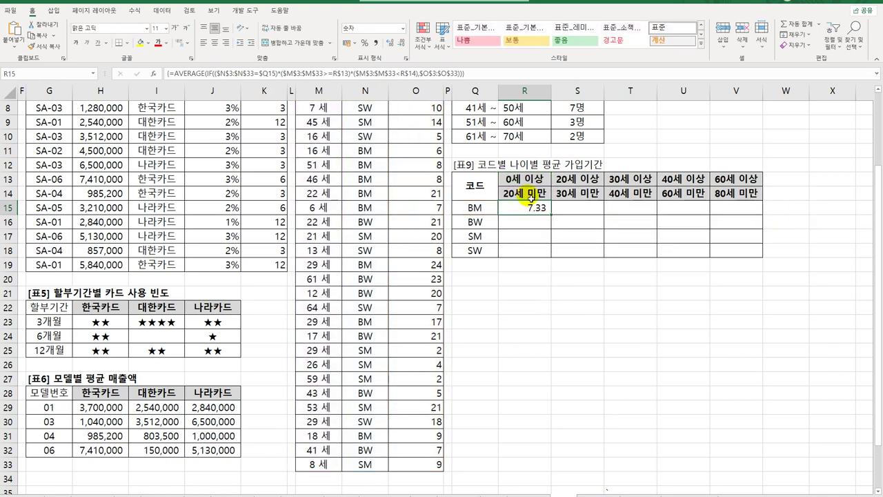
drag(554, 216, 753, 270)
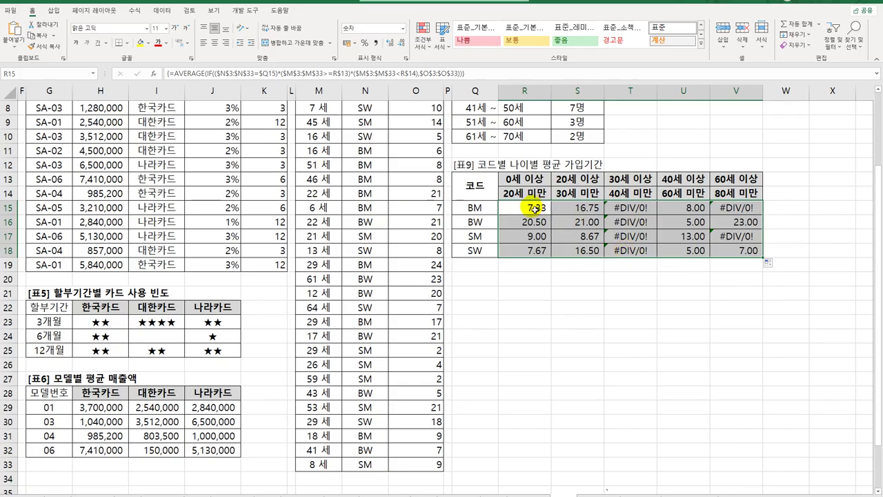
Reopen the R15 formula and wrap the AVERAGE expression in IFERROR with an empty string "" as the error value.
click(533, 210)
double_click(534, 210)
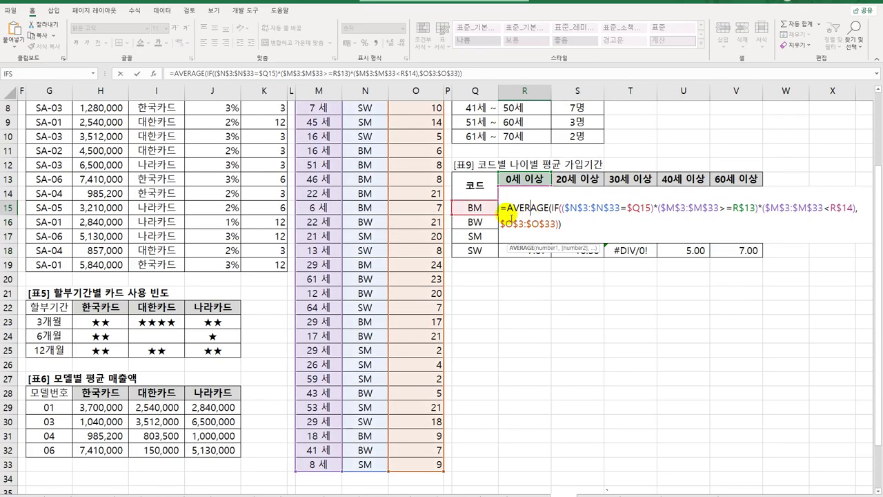
click(556, 204)
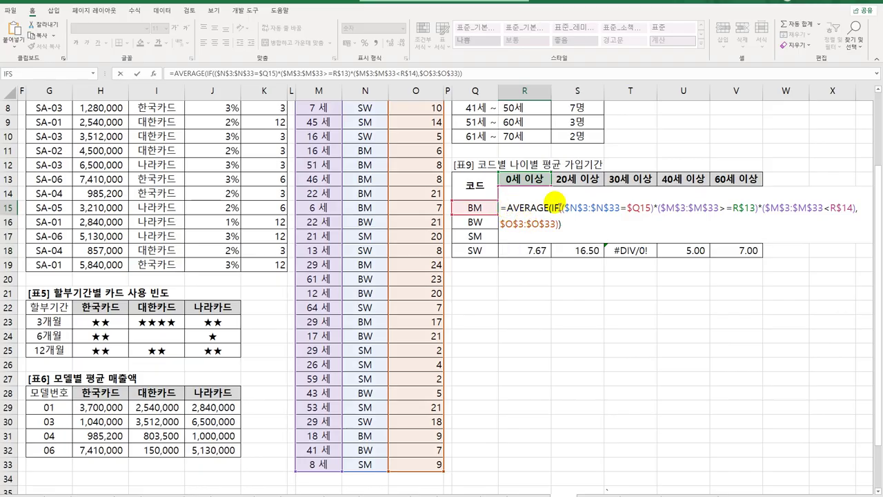
text(IFERROR()
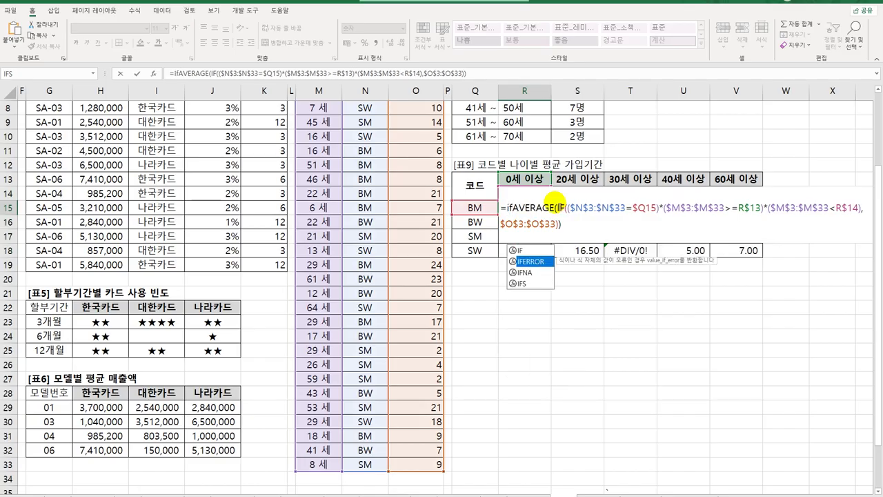
click(630, 224)
text(,)
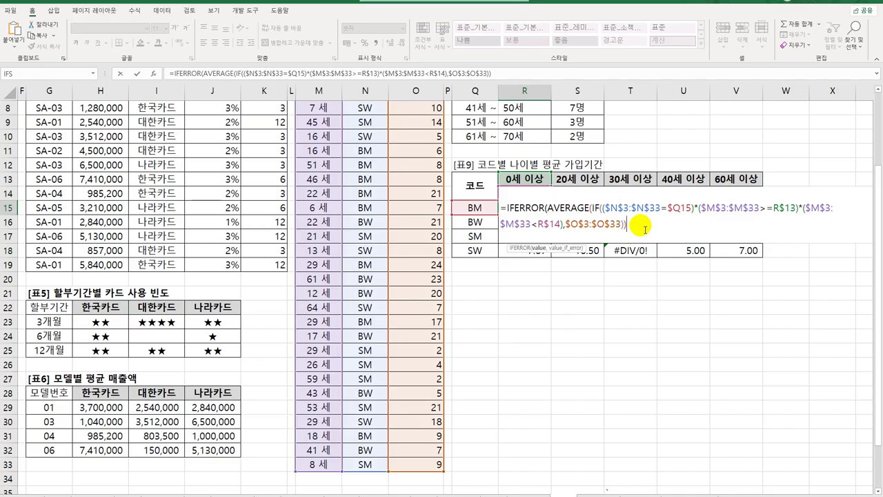
text(""))
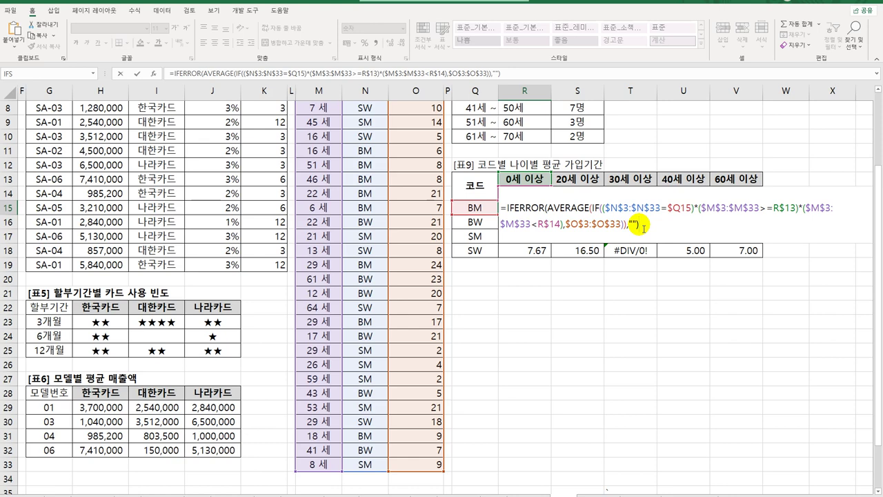
Enter the IFERROR version in R15 as an array formula, refill R15:V18 with it, and return to cell A1.
key(ctrl+shift+Return)
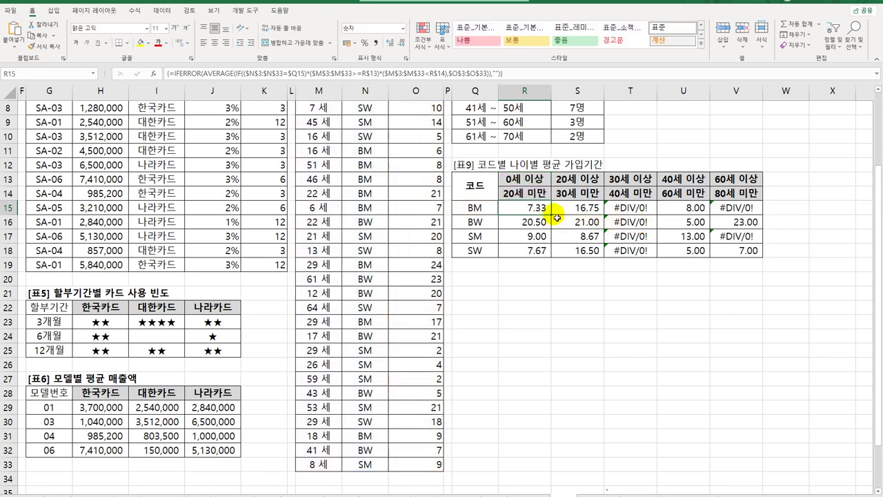
mouse_move(550, 214)
mouse_down()
mouse_move(545, 253)
mouse_move(754, 259)
mouse_up()
click(750, 250)
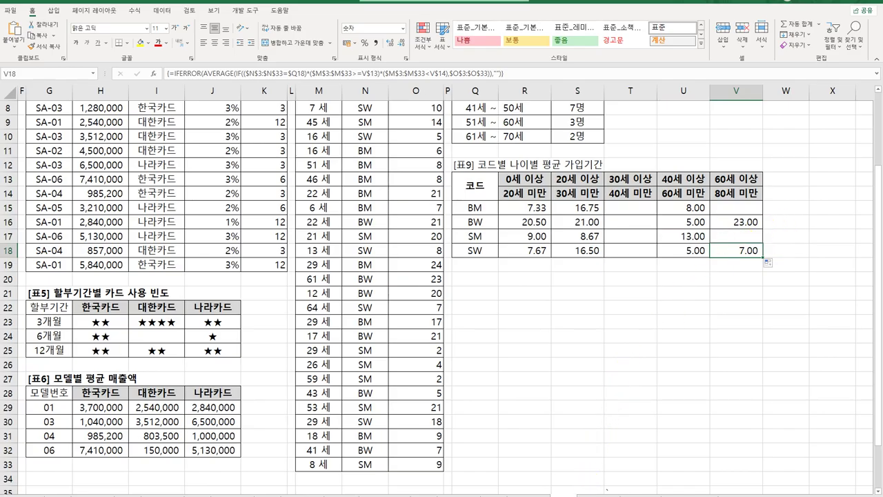
key(ctrl+Home)
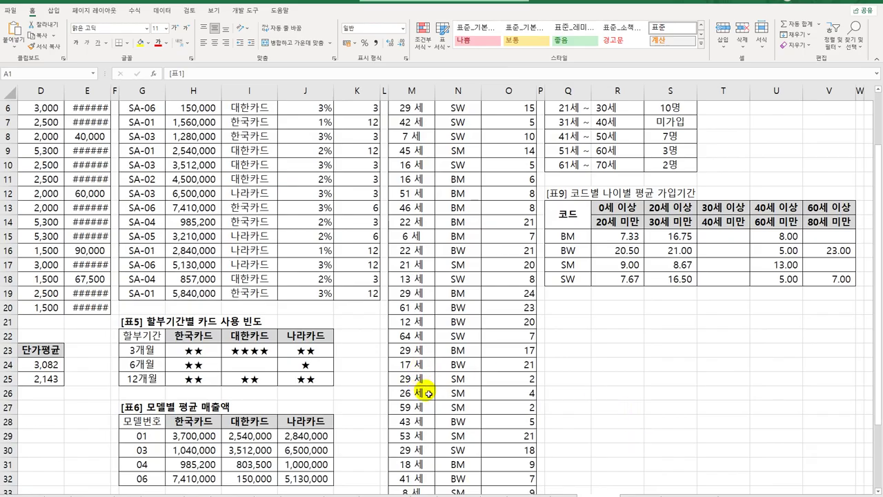